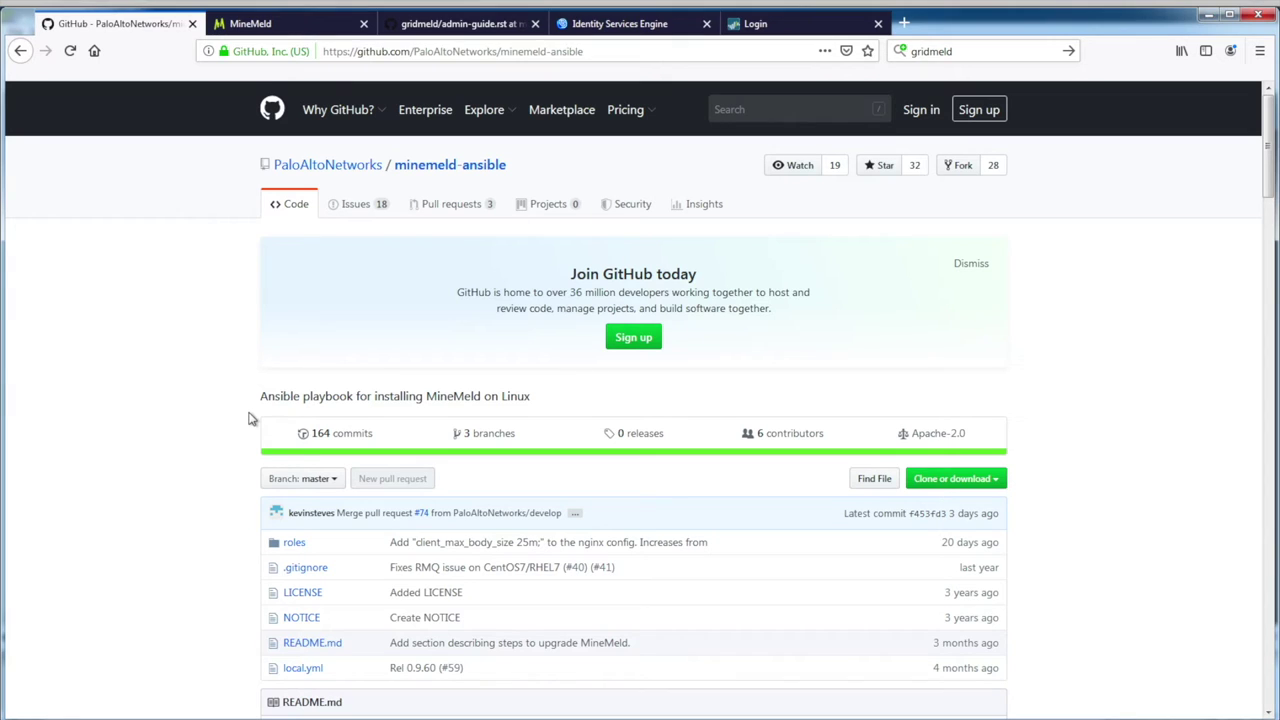
- Review the minemeld-ansible README install sections, then return to the MineMeld Prototypes page
scroll(250, 418, down, 5)
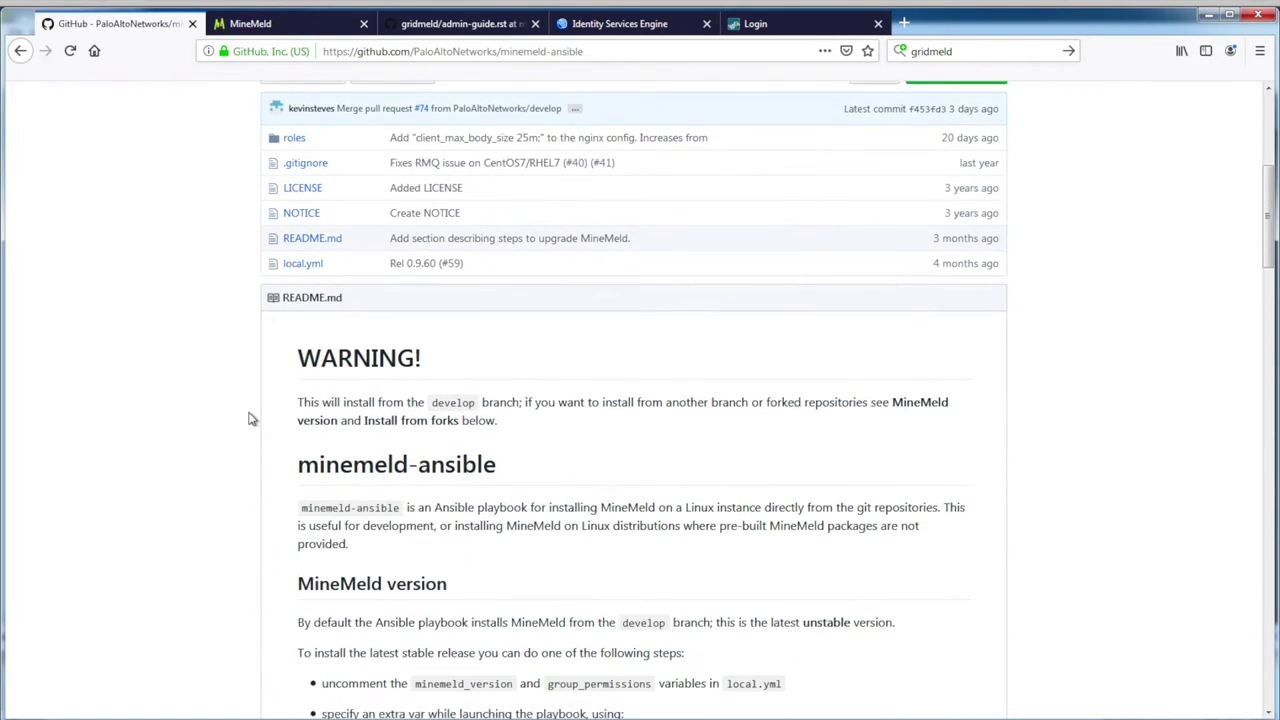
scroll(250, 418, down, 6)
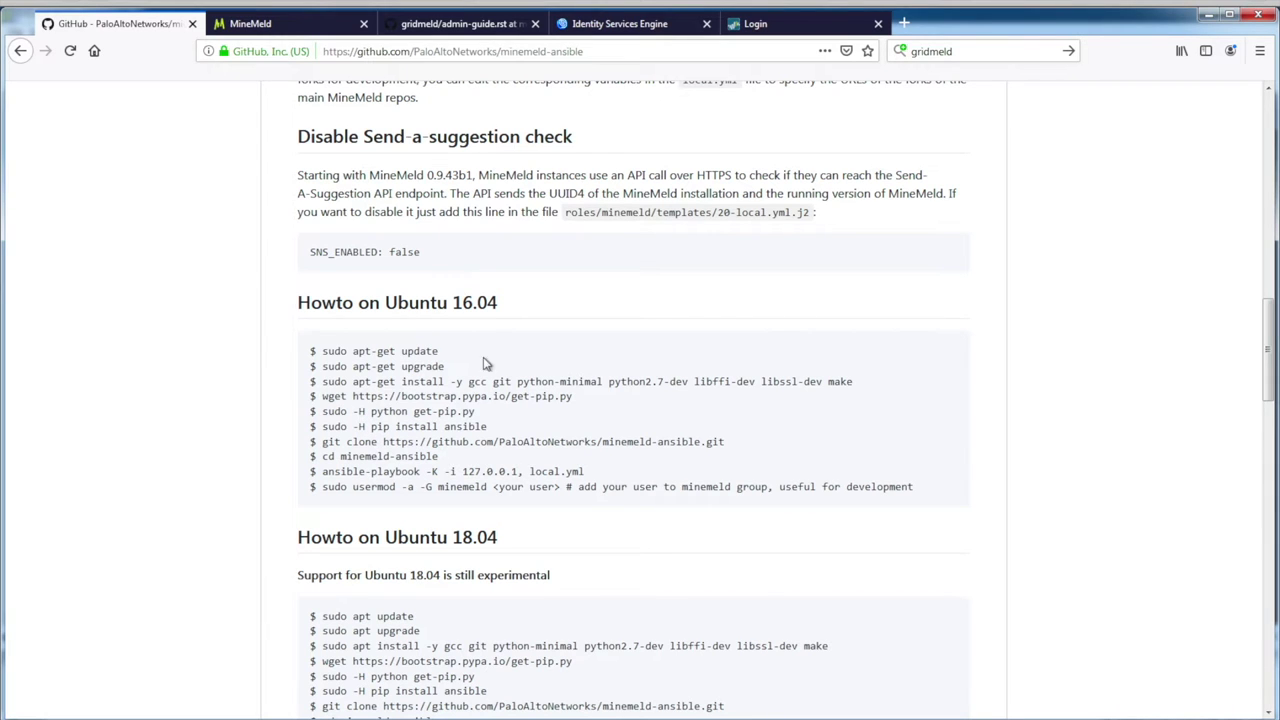
scroll(440, 575, down, 3)
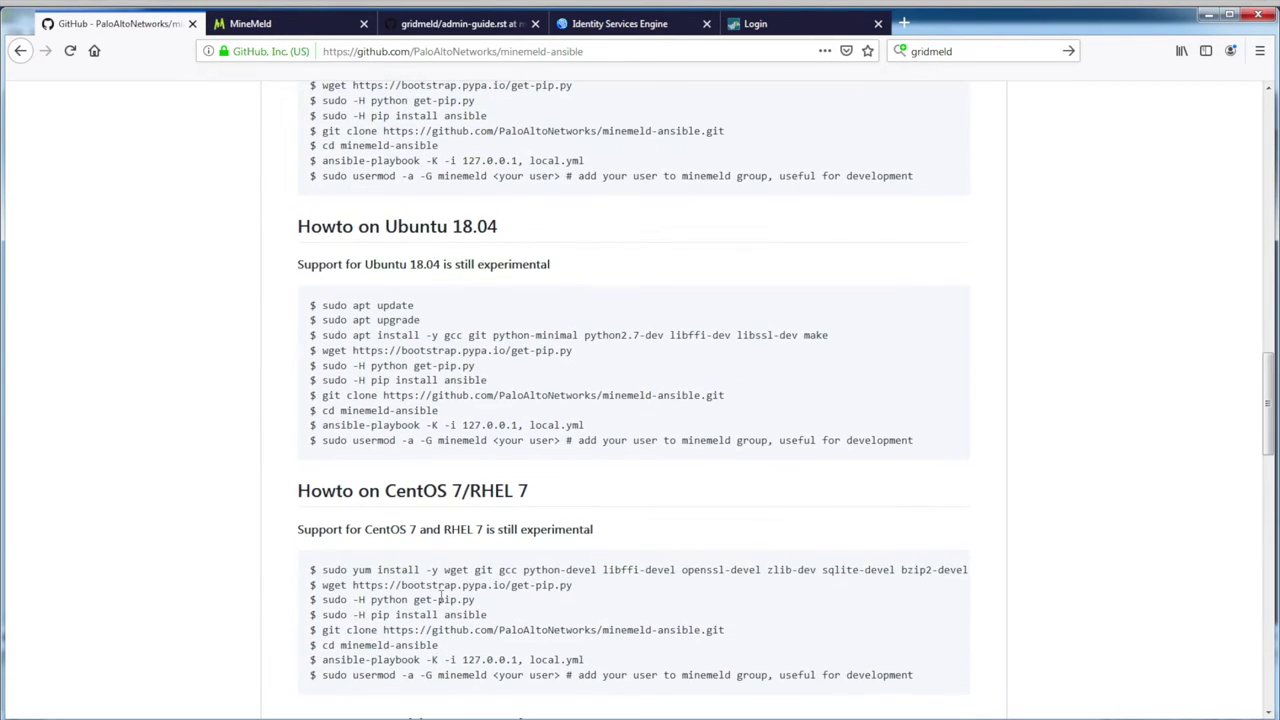
scroll(440, 597, up, 20)
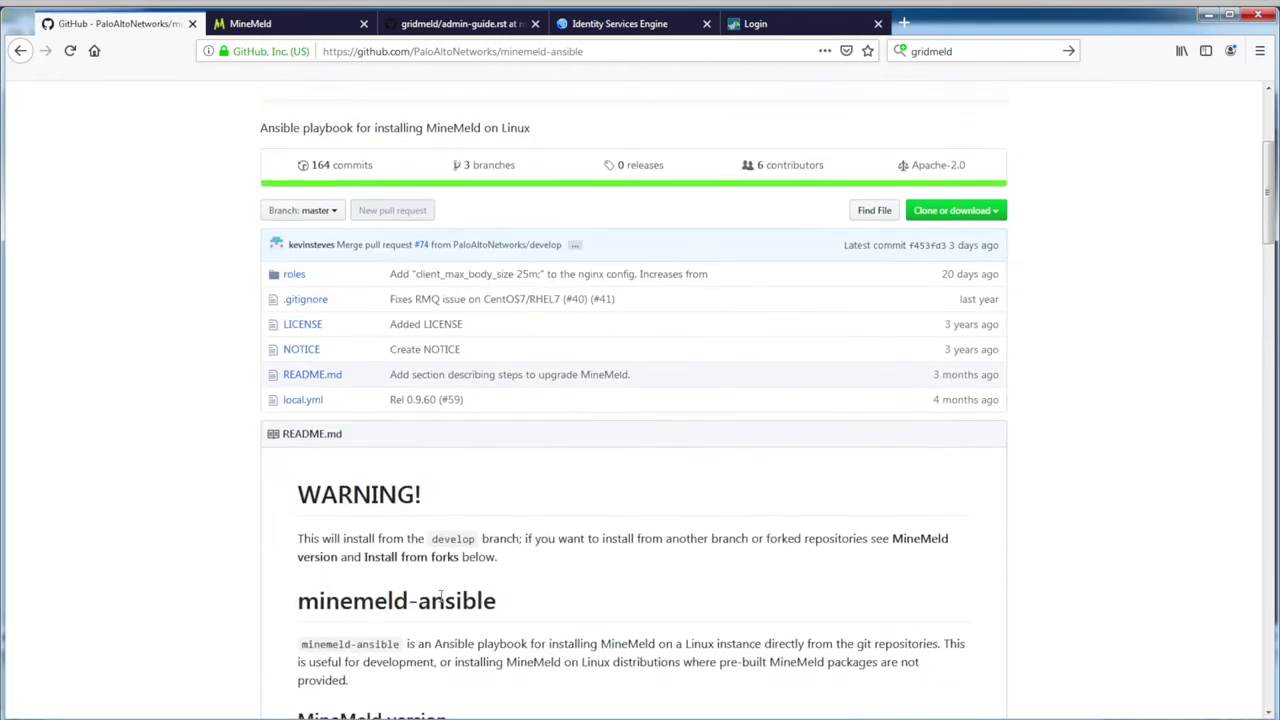
click(250, 23)
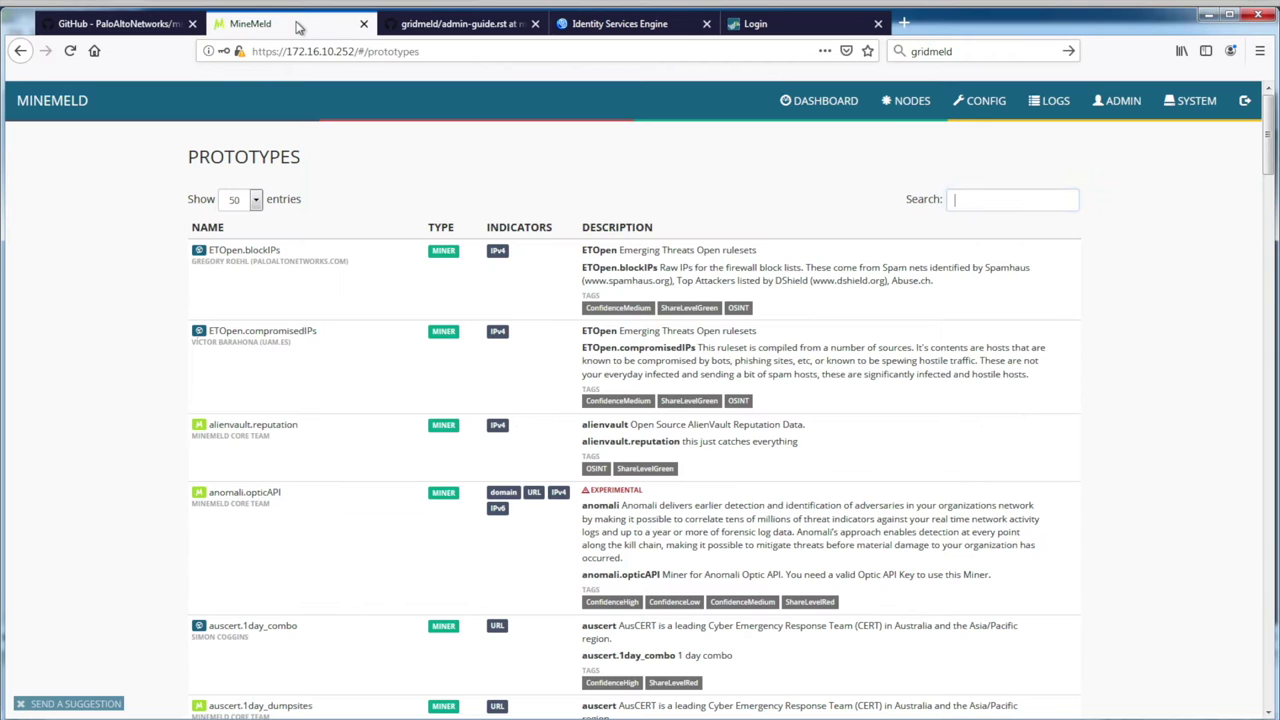
- Open the MineMeld prototype library via Dashboard and the Config node list
click(820, 108)
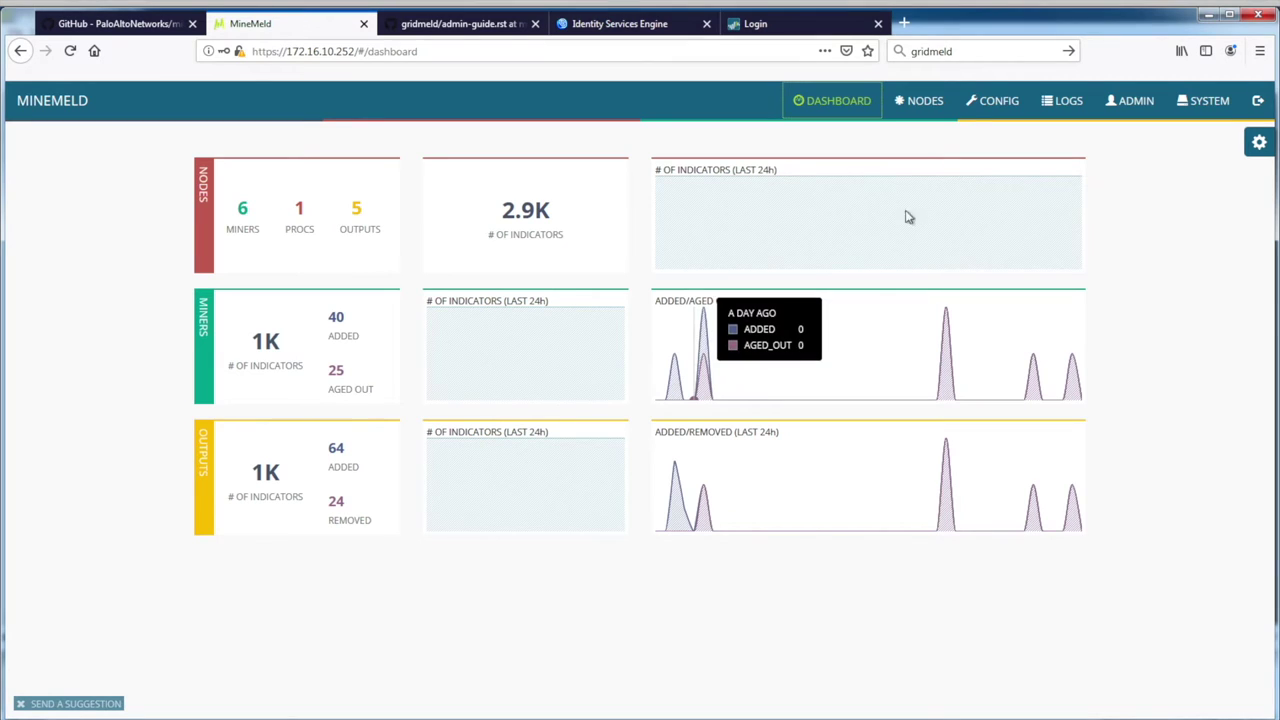
click(1005, 118)
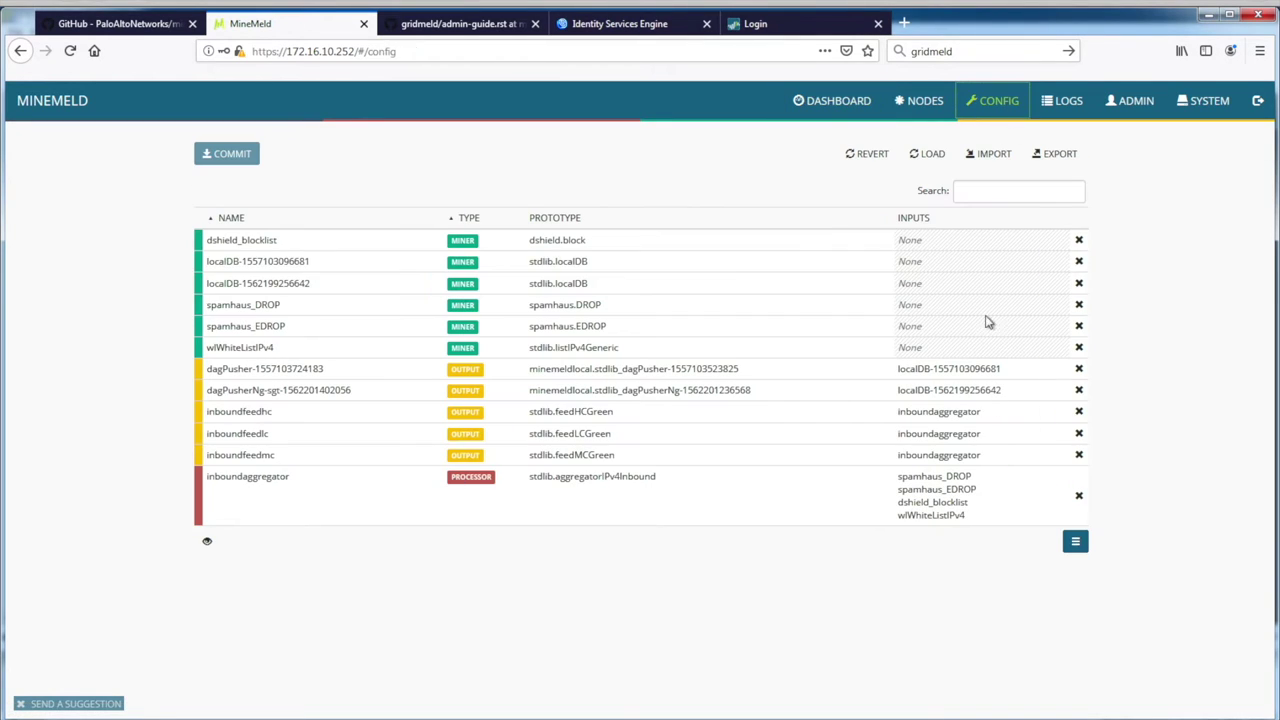
click(1076, 544)
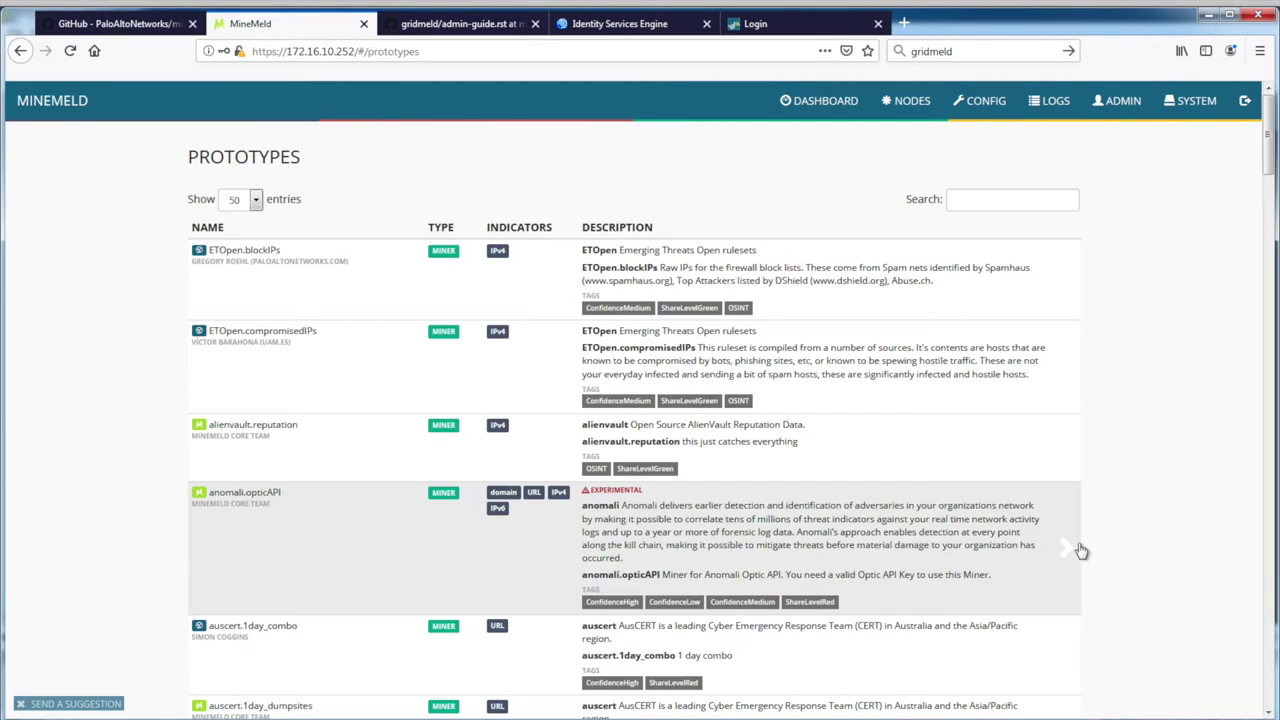
- Search prototypes for 'dagpu', then replace the search with 'stdlib.lo' to show stdlib local prototypes
click(1010, 204)
text(dagpusher)
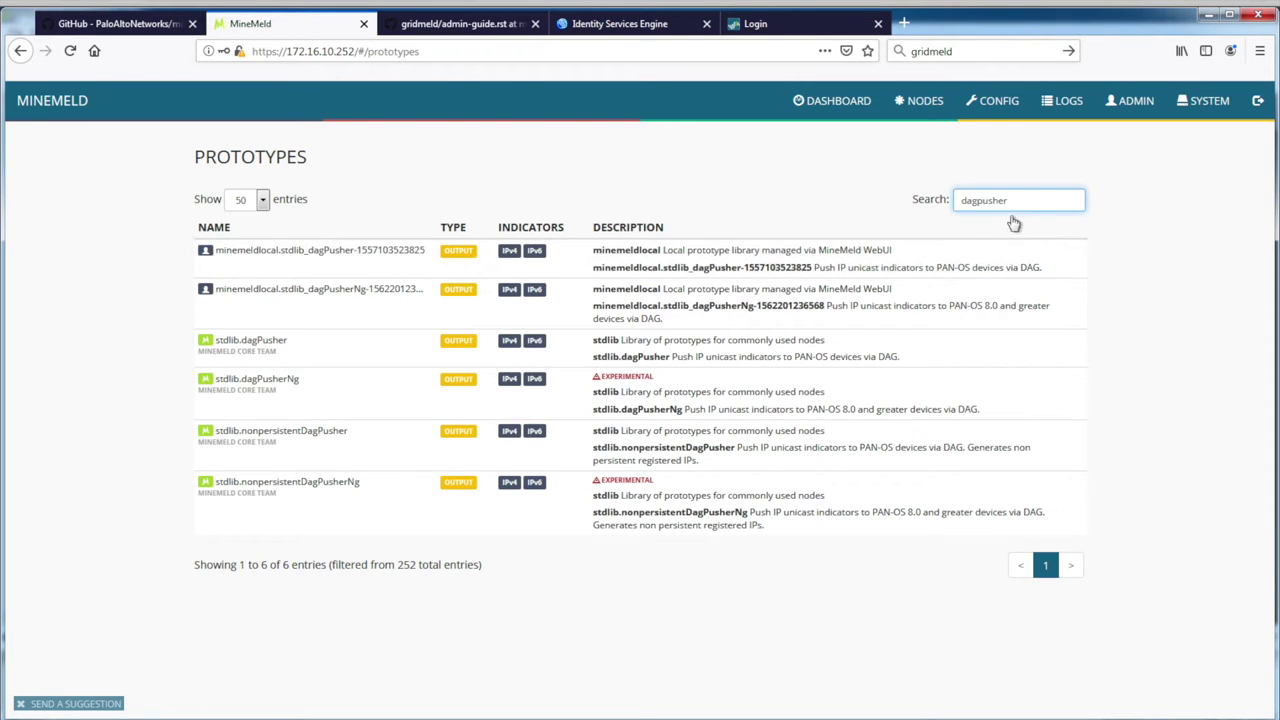
drag(1017, 203, 873, 190)
text(stdlib)
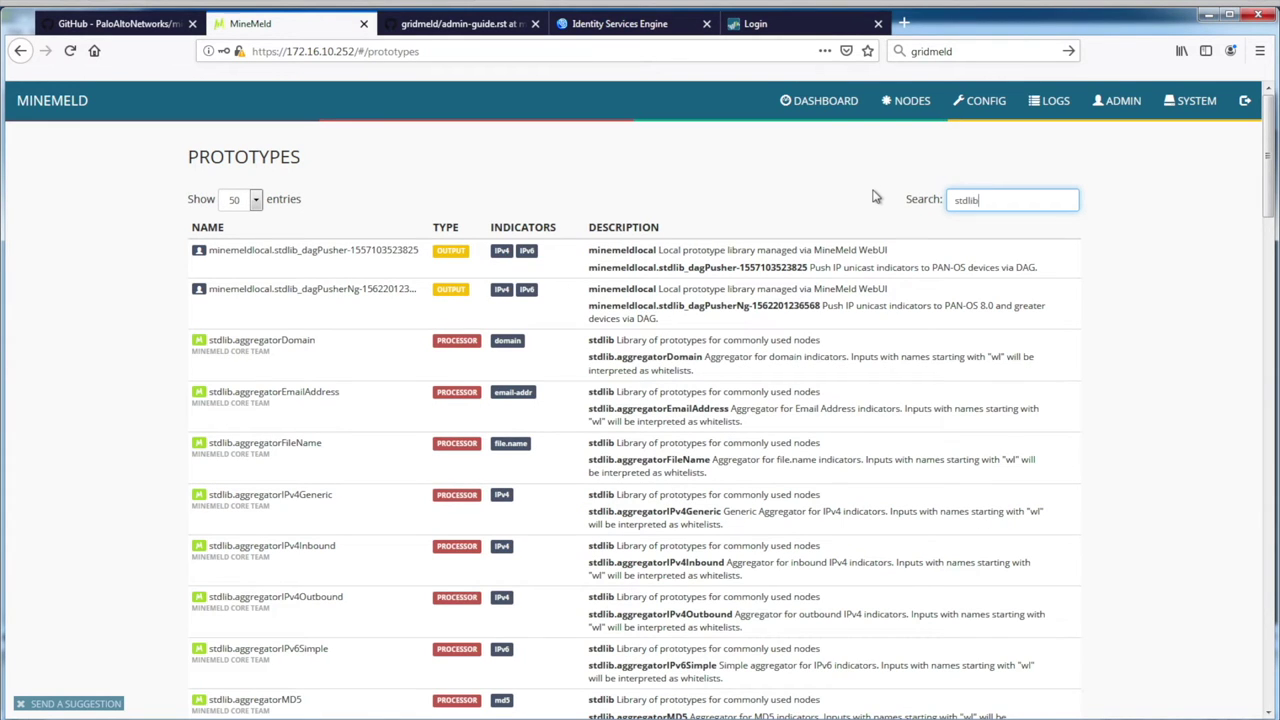
text(.lo)
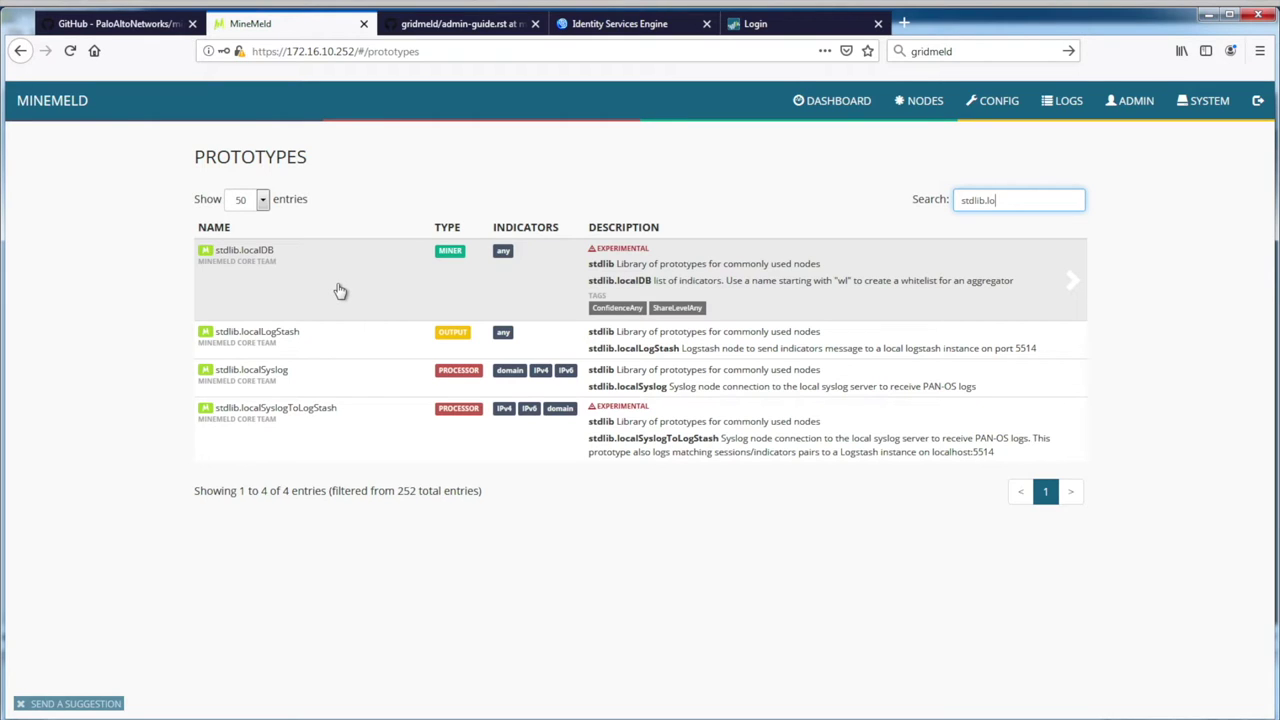
- Check the dagPusherNg-sgt node's handled devices (one PA-220), then switch to the gridmeld admin guide
click(916, 104)
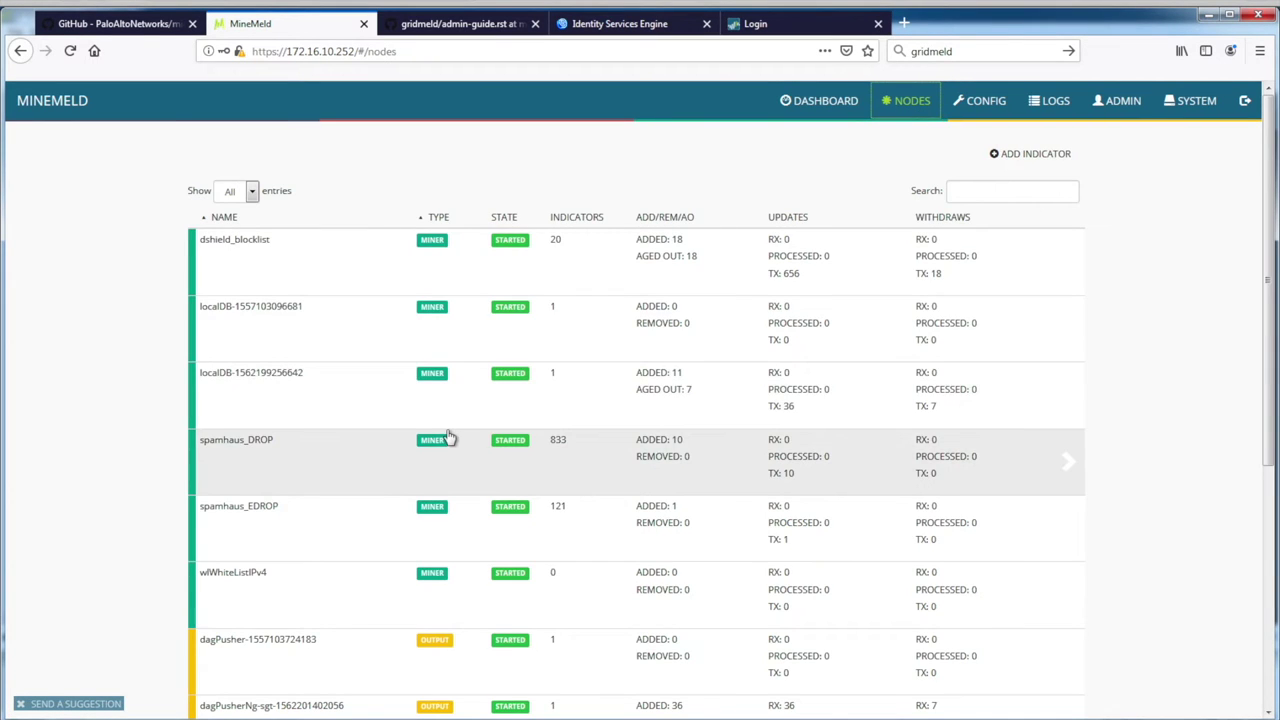
scroll(449, 437, down, 5)
scroll(449, 437, up, 2)
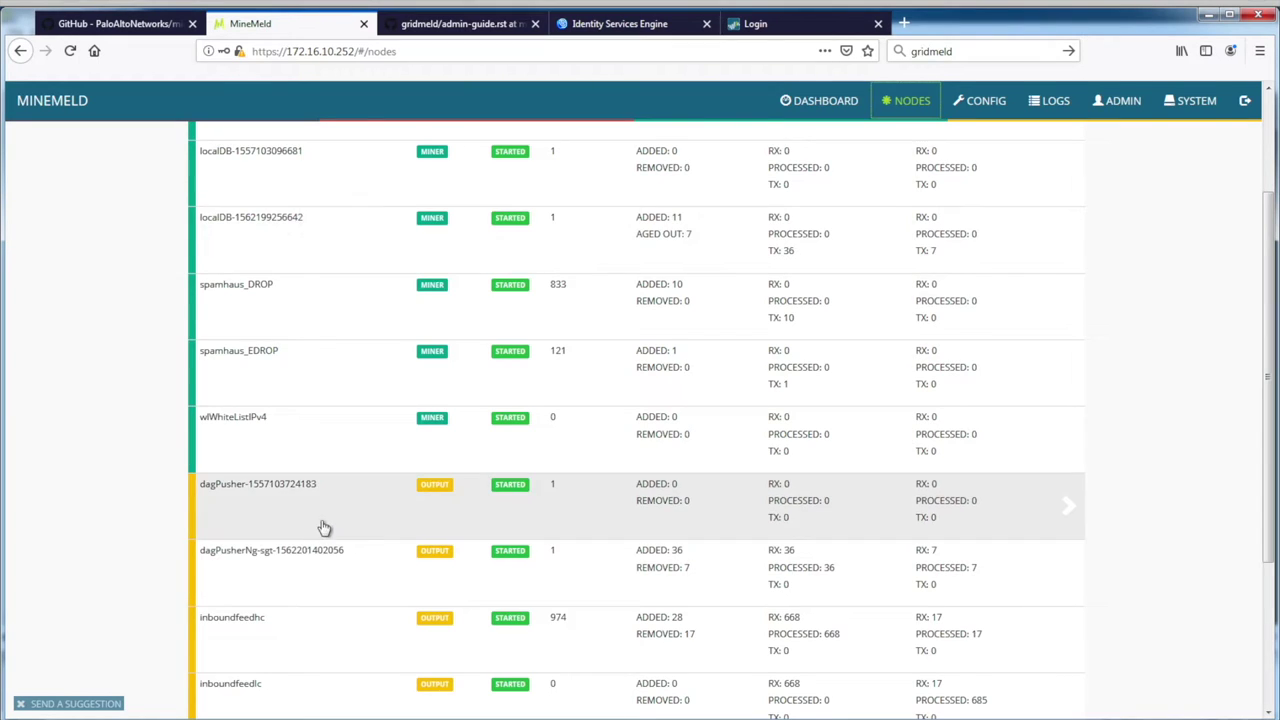
click(313, 562)
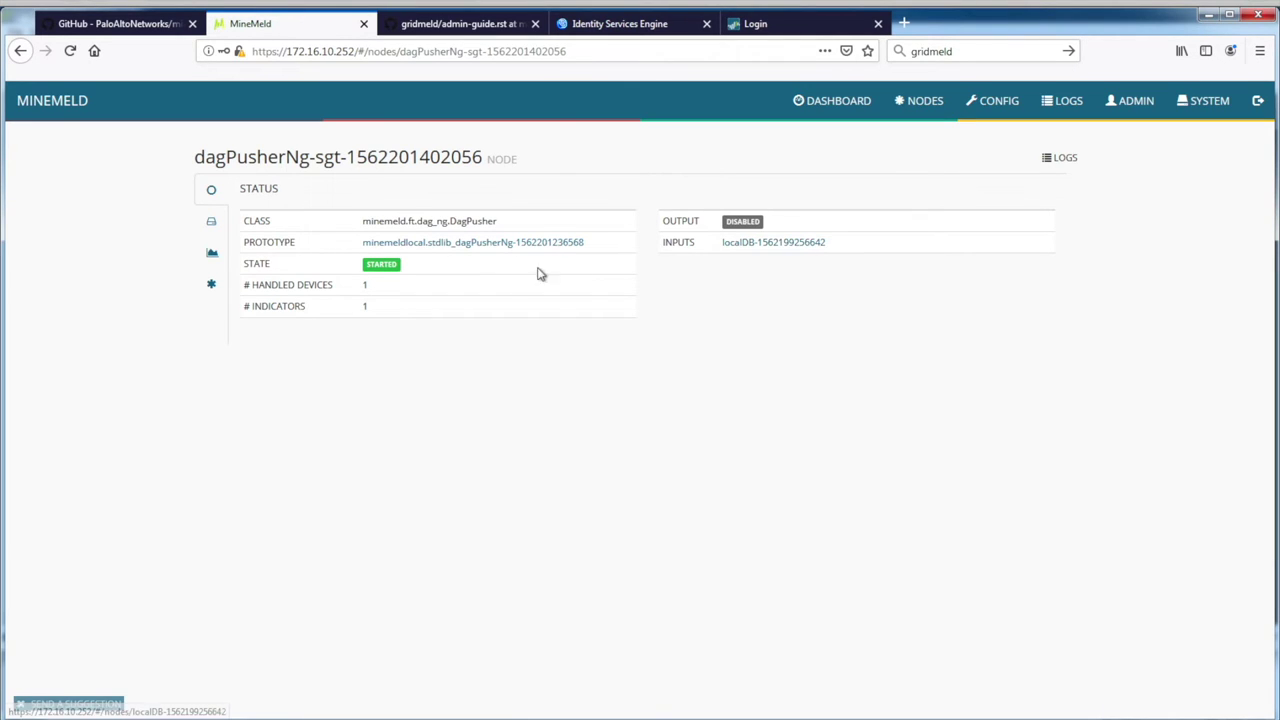
click(211, 224)
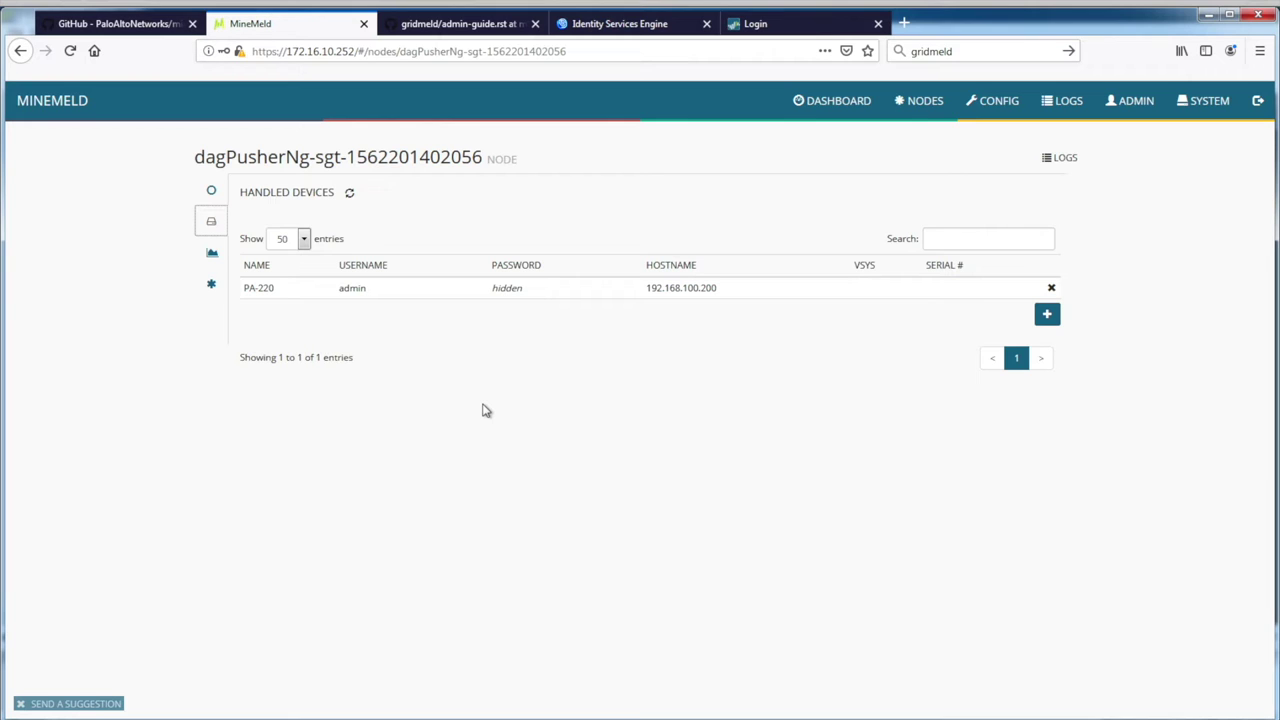
click(476, 26)
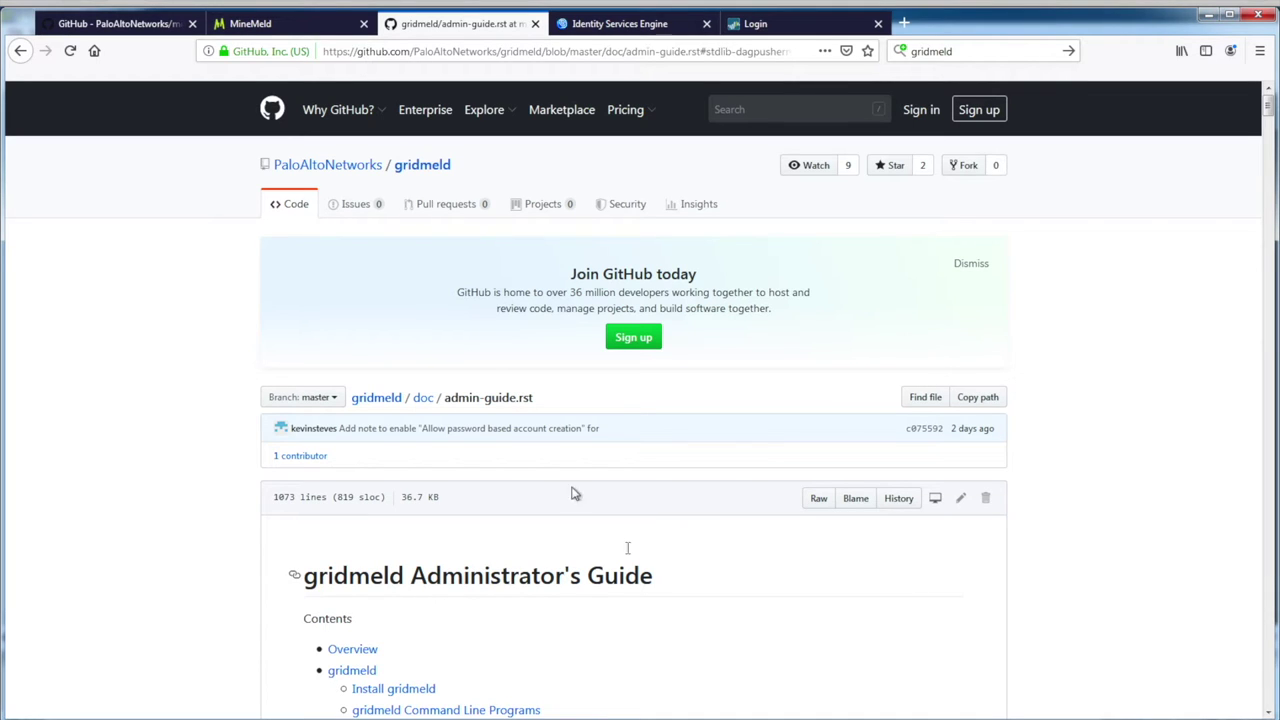
- Skim the gridmeld Administrator's Guide table of contents, then switch to the Cisco ISE login page
mouse_move(341, 133)
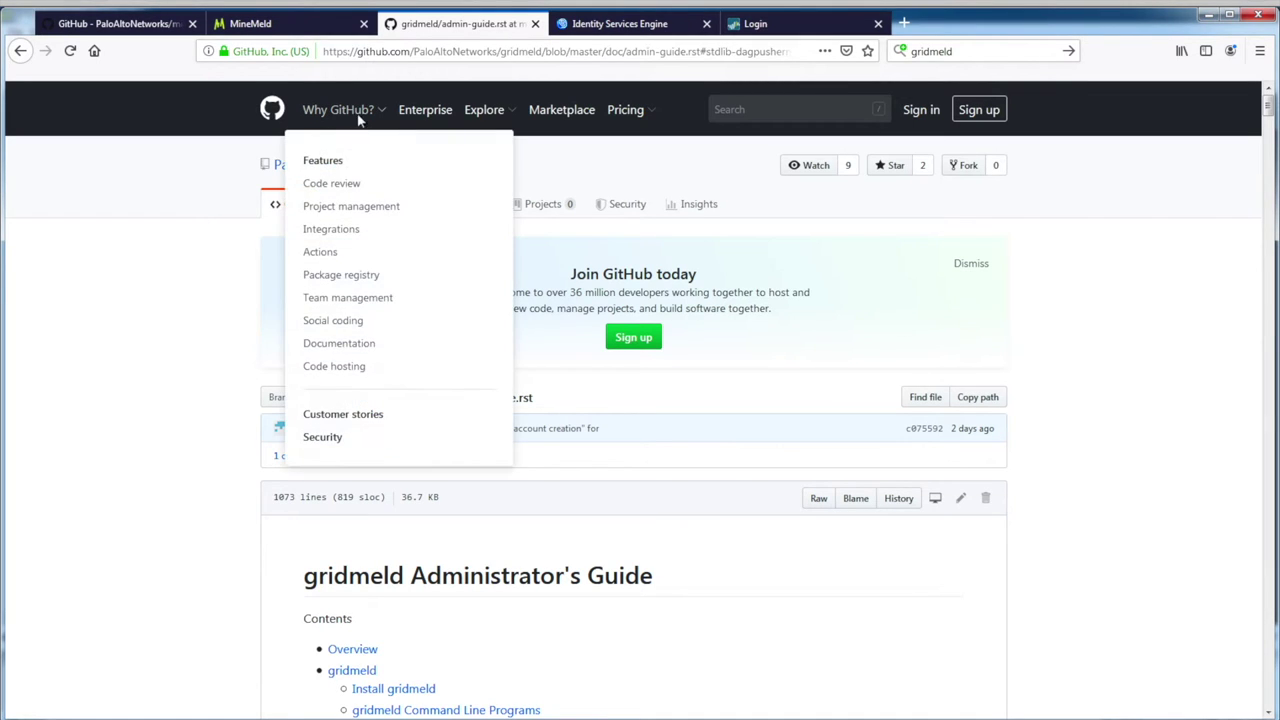
scroll(518, 672, down, 5)
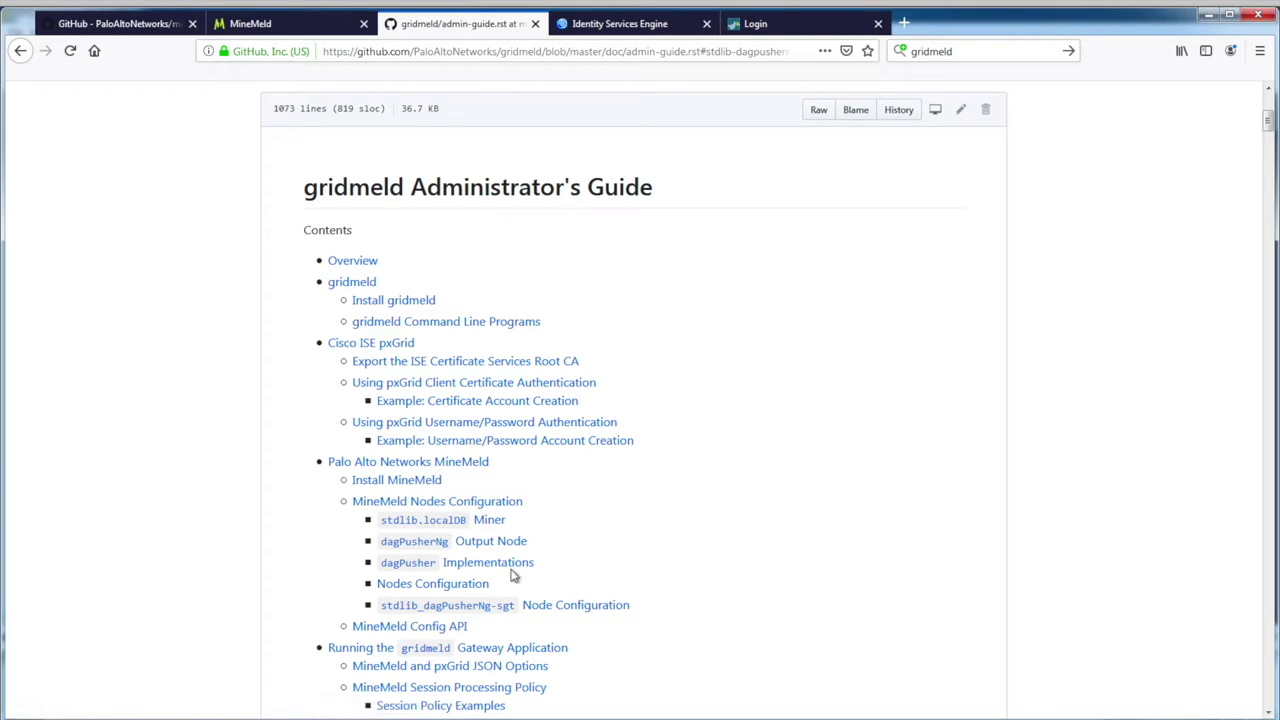
scroll(517, 562, down, 2)
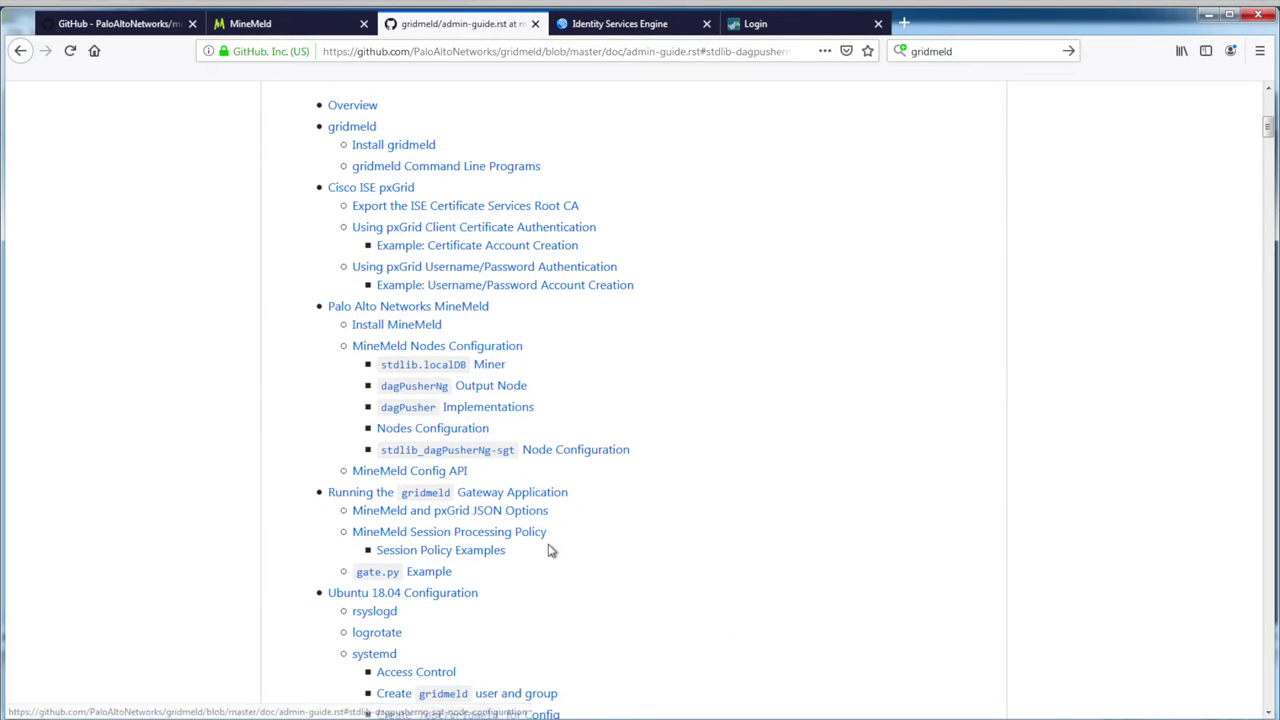
scroll(525, 555, up, 7)
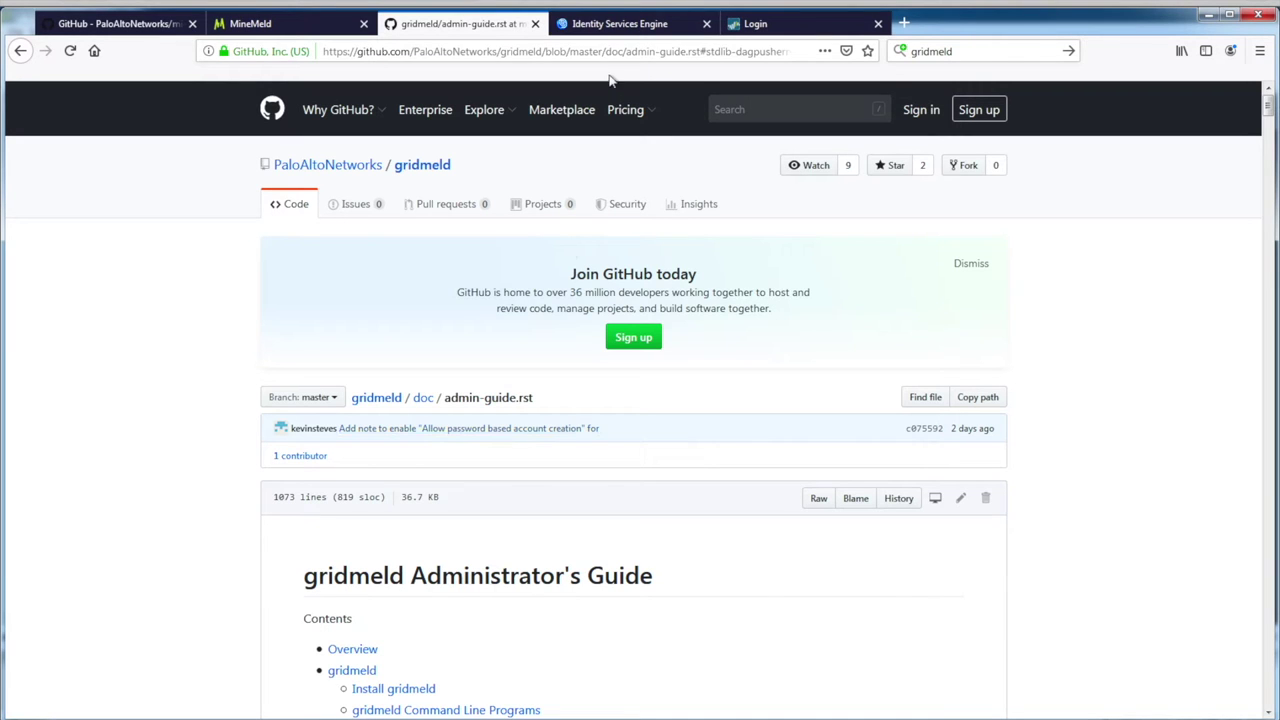
click(618, 33)
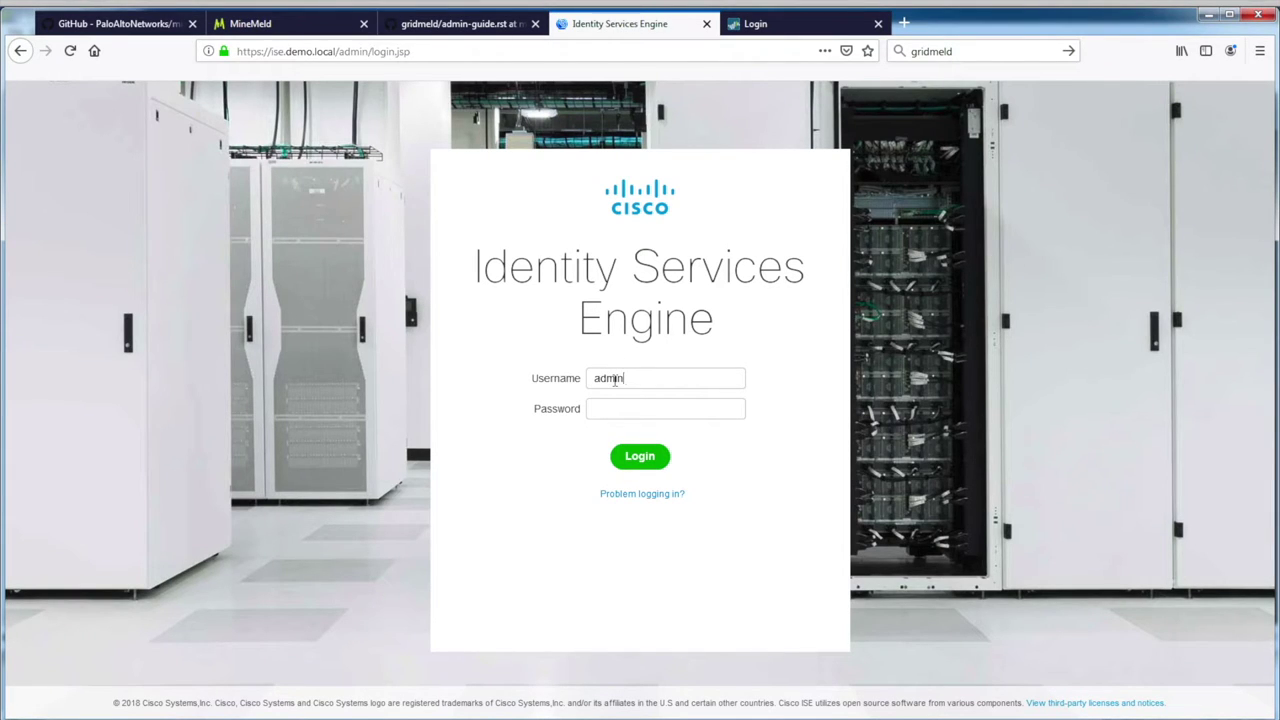
- Log in to ISE with the admin password and dismiss the visibility setup banner
text(*)
key(Return)
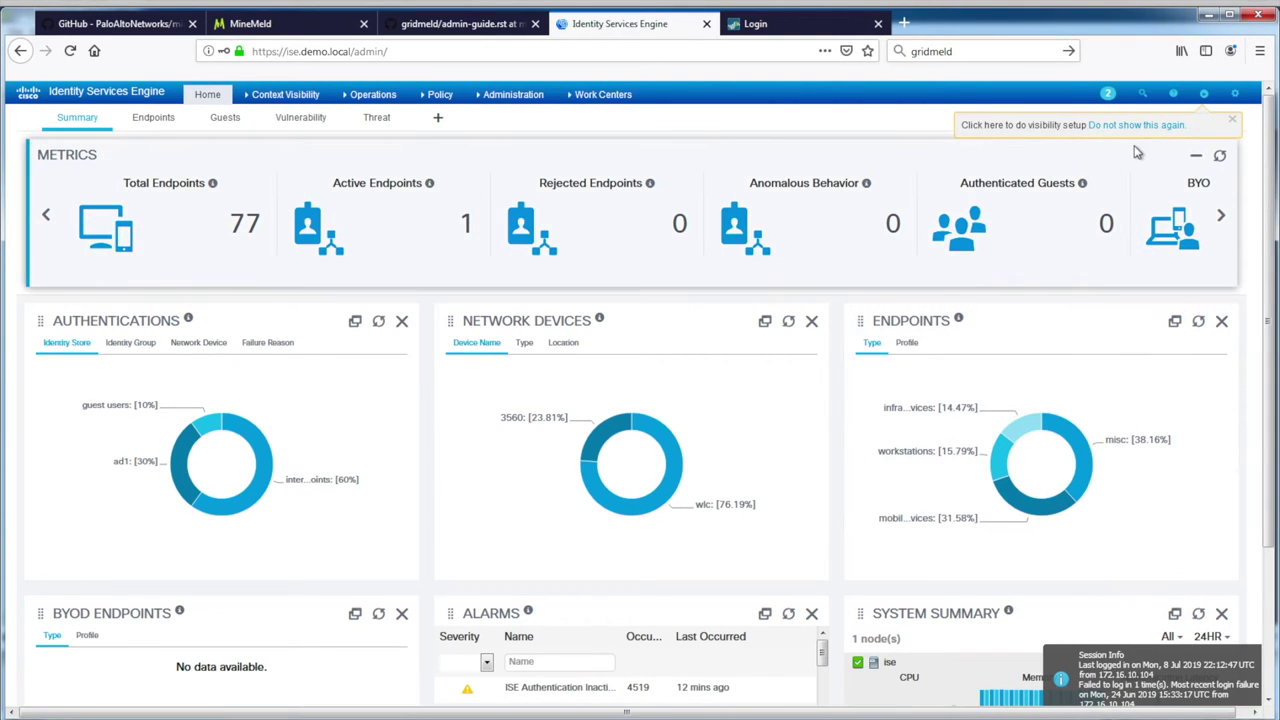
click(1232, 120)
- Go to Administration > System > Maintenance to see installed patches 6 and 8
click(376, 96)
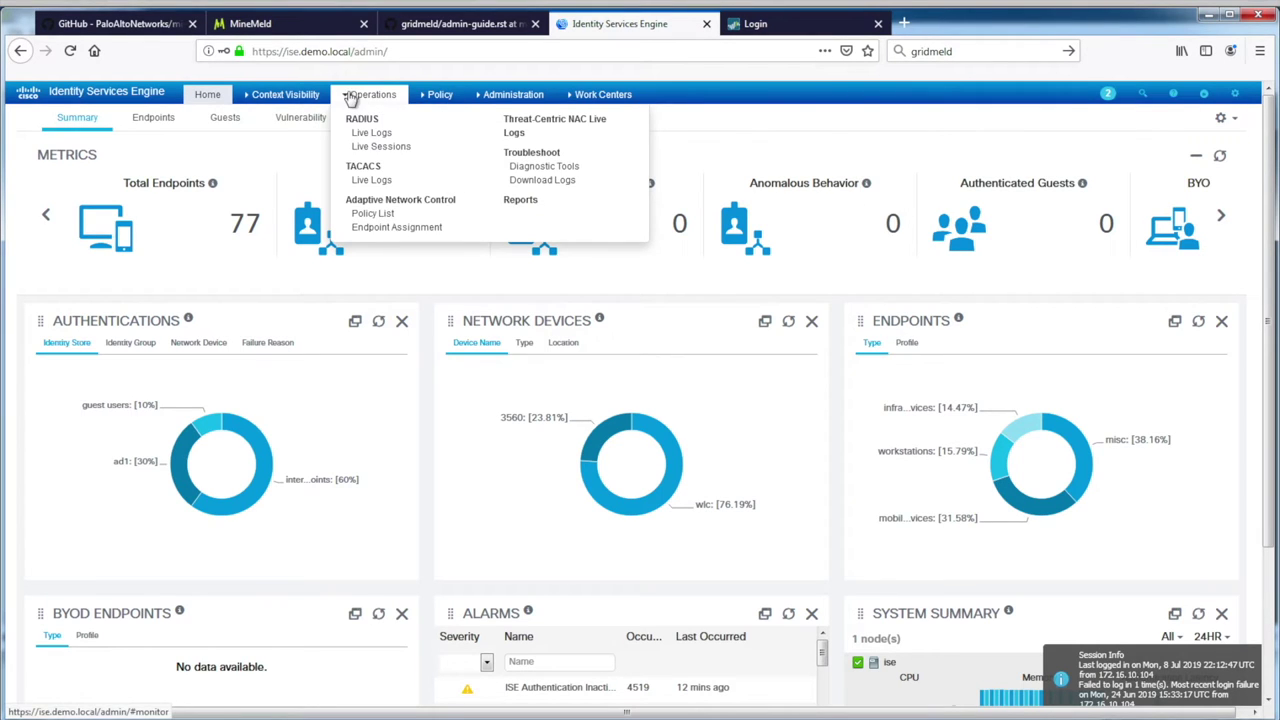
mouse_move(513, 96)
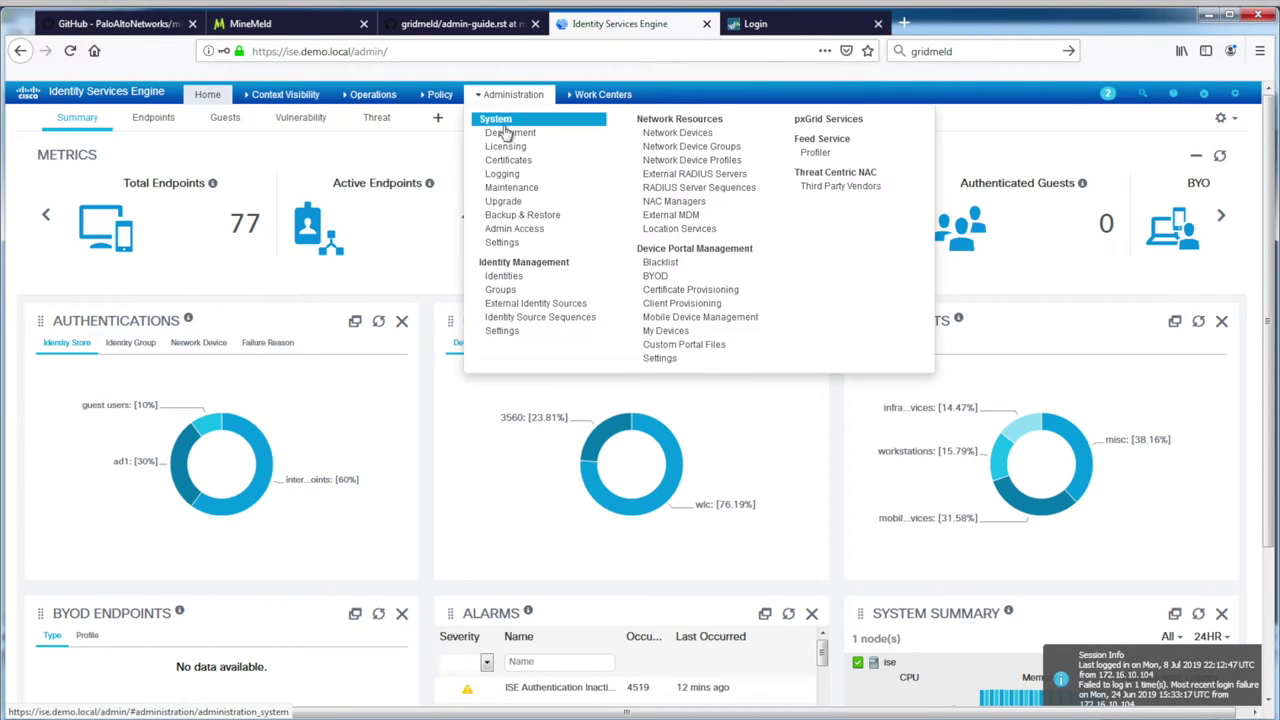
click(507, 189)
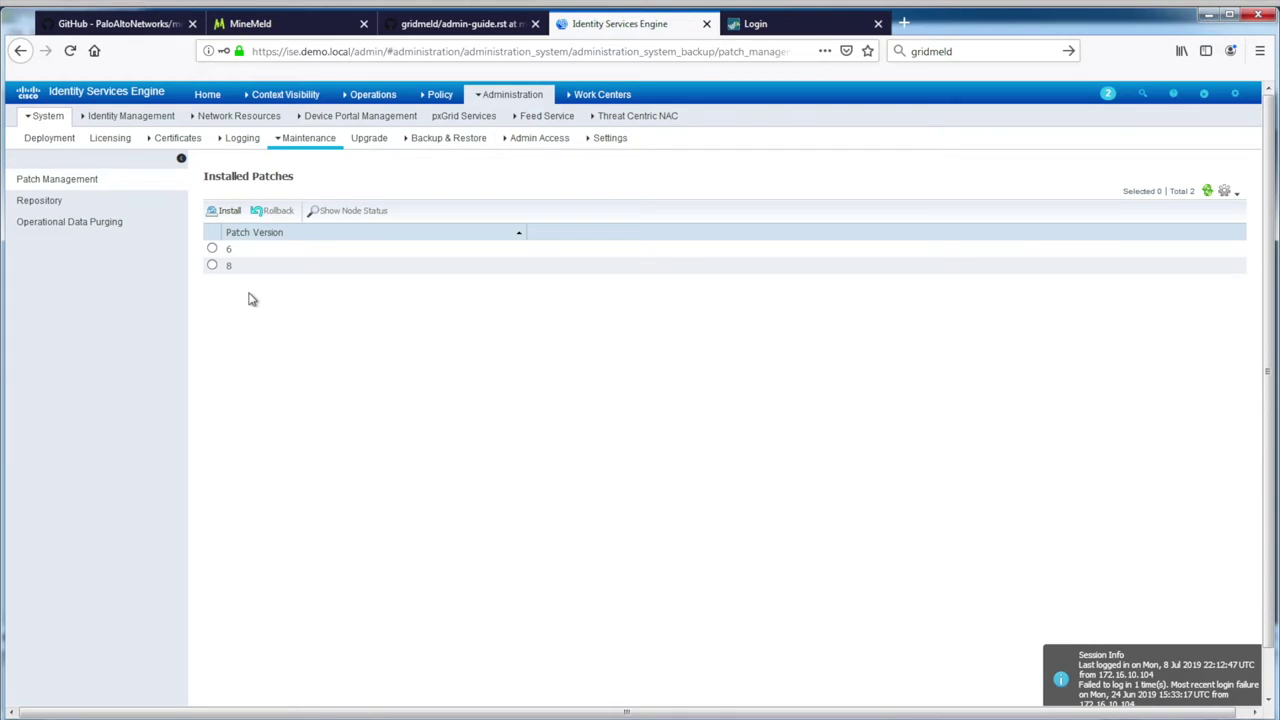
- Confirm the ise deployment node has the pxGrid persona enabled
mouse_move(515, 96)
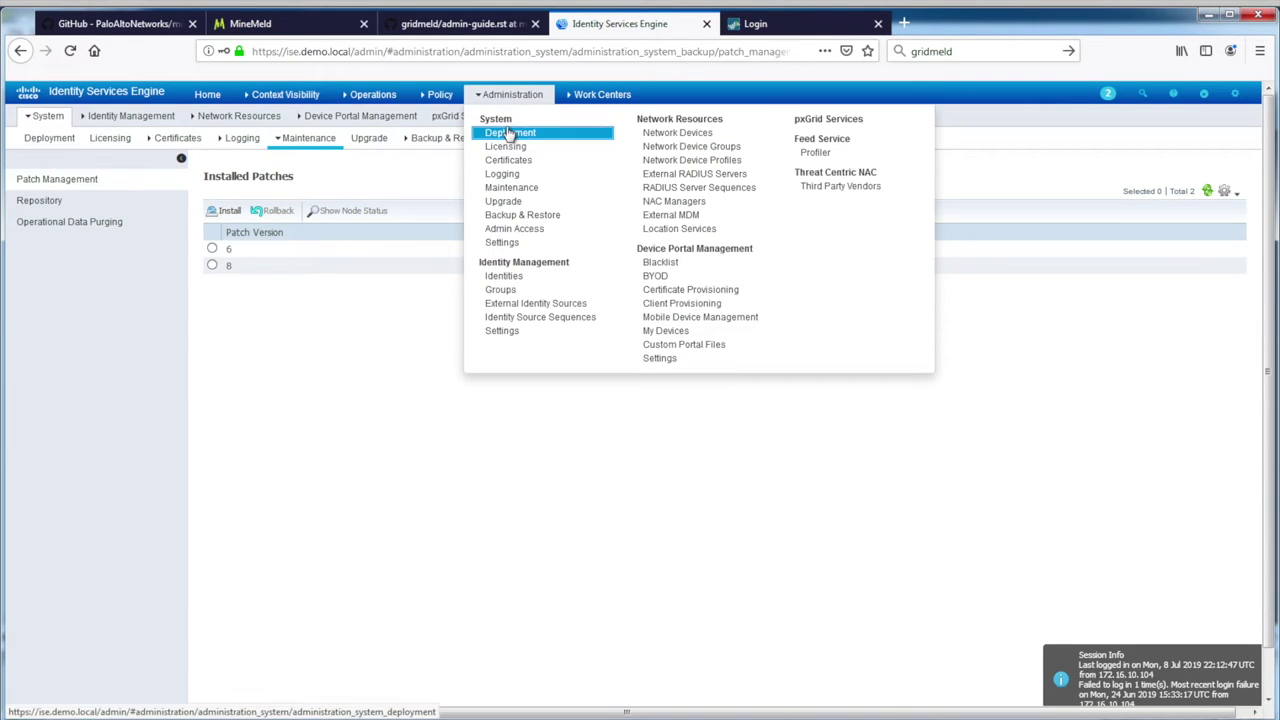
click(510, 134)
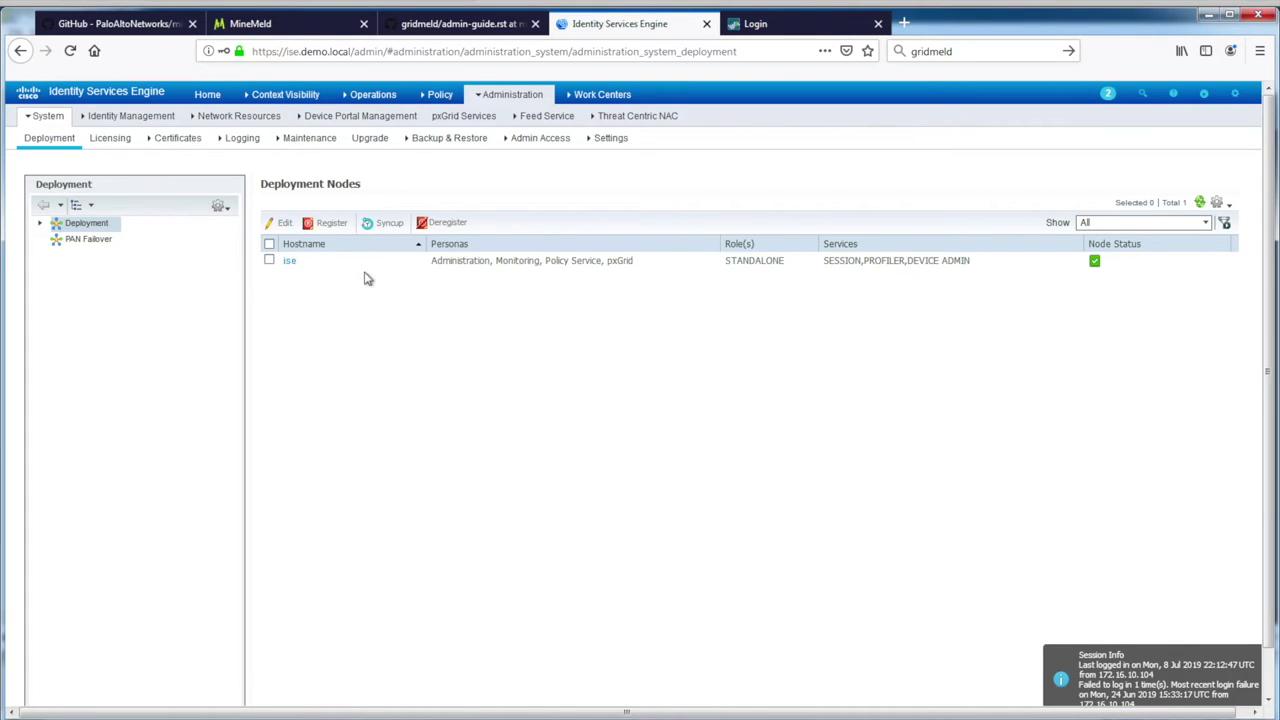
click(289, 262)
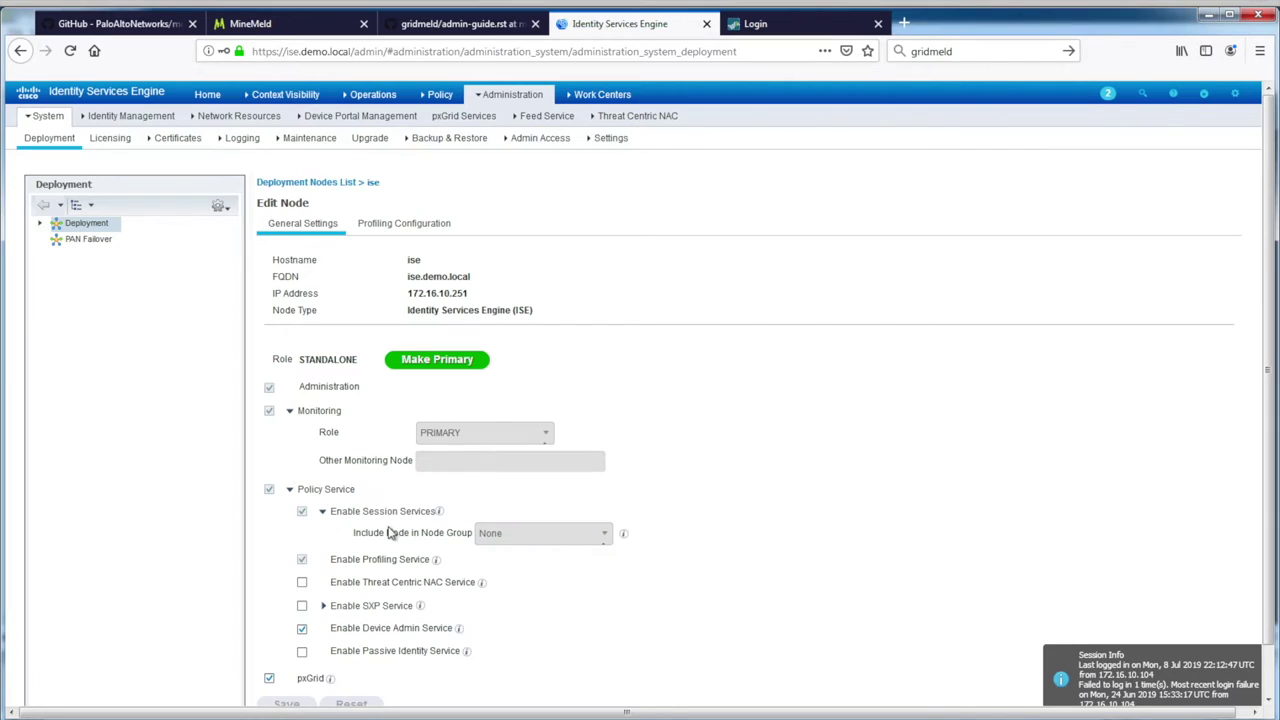
mouse_move(310, 690)
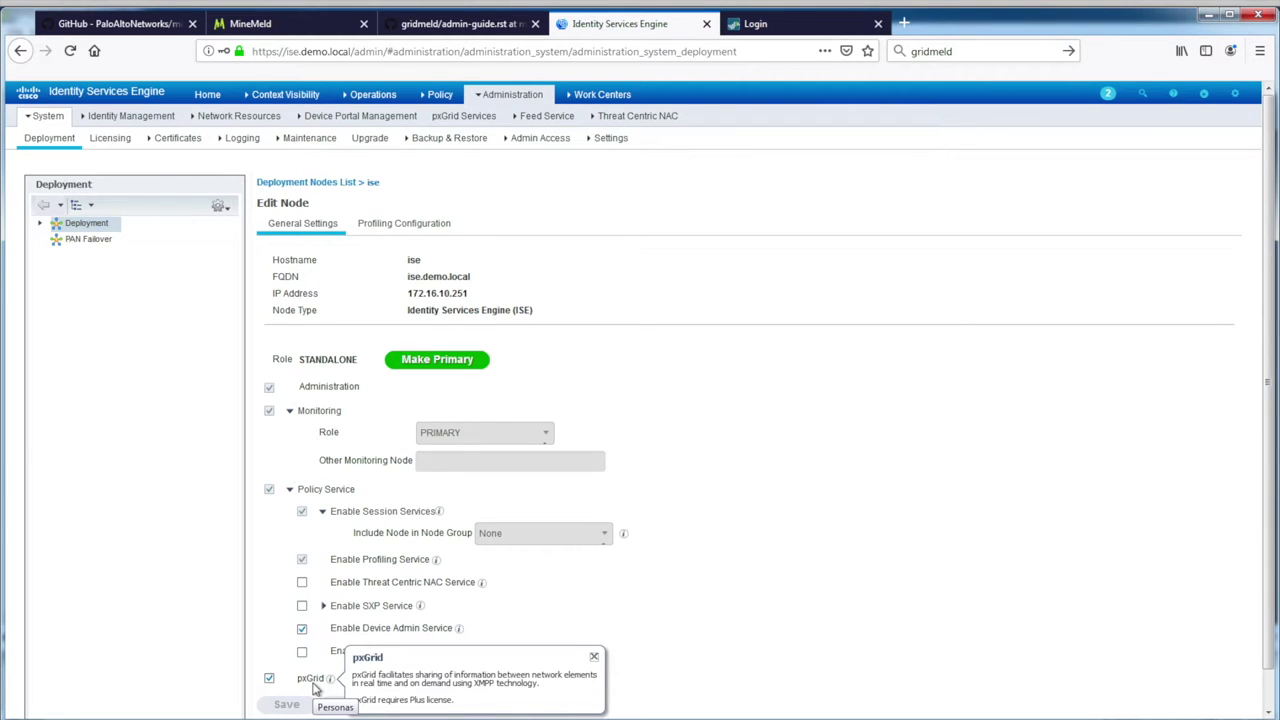
- Open the AD1 Active Directory join point under External Identity Sources
mouse_move(512, 96)
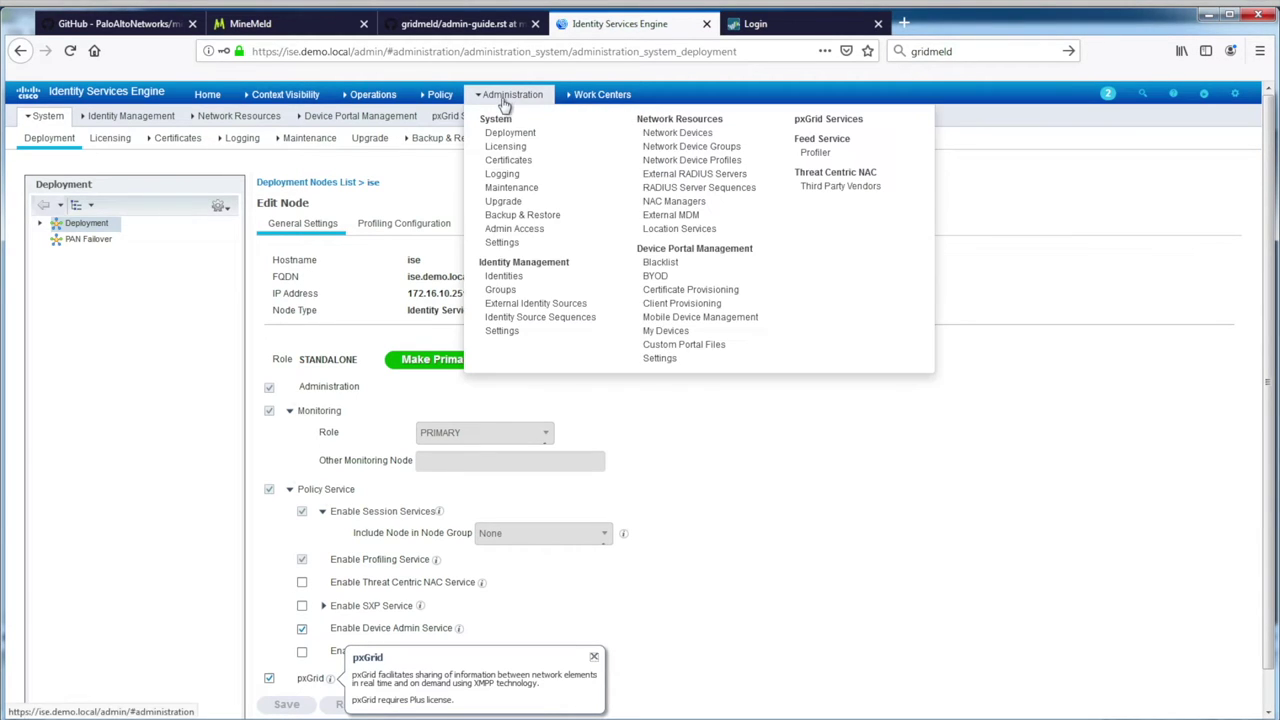
click(522, 304)
click(82, 254)
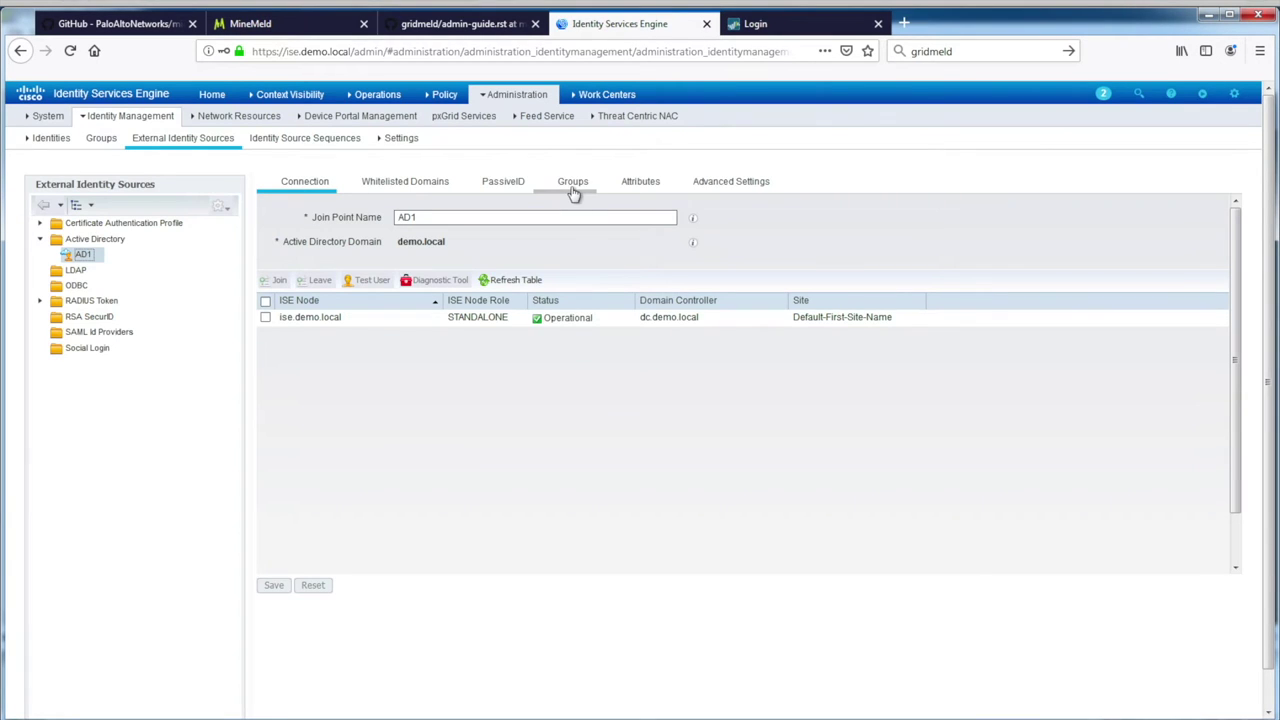
- Show AD1's imported demo.local groups, such as Doctors, Nurses, Students and Teachers, with their SIDs
click(573, 186)
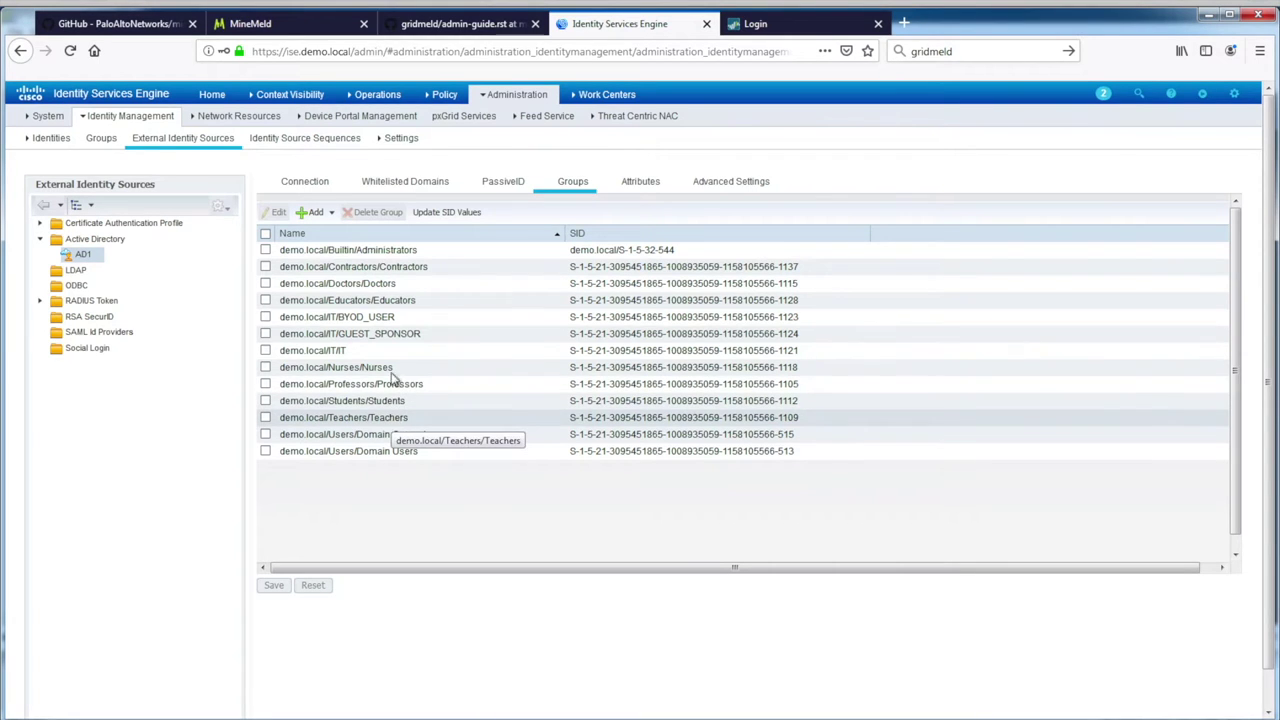
mouse_move(515, 103)
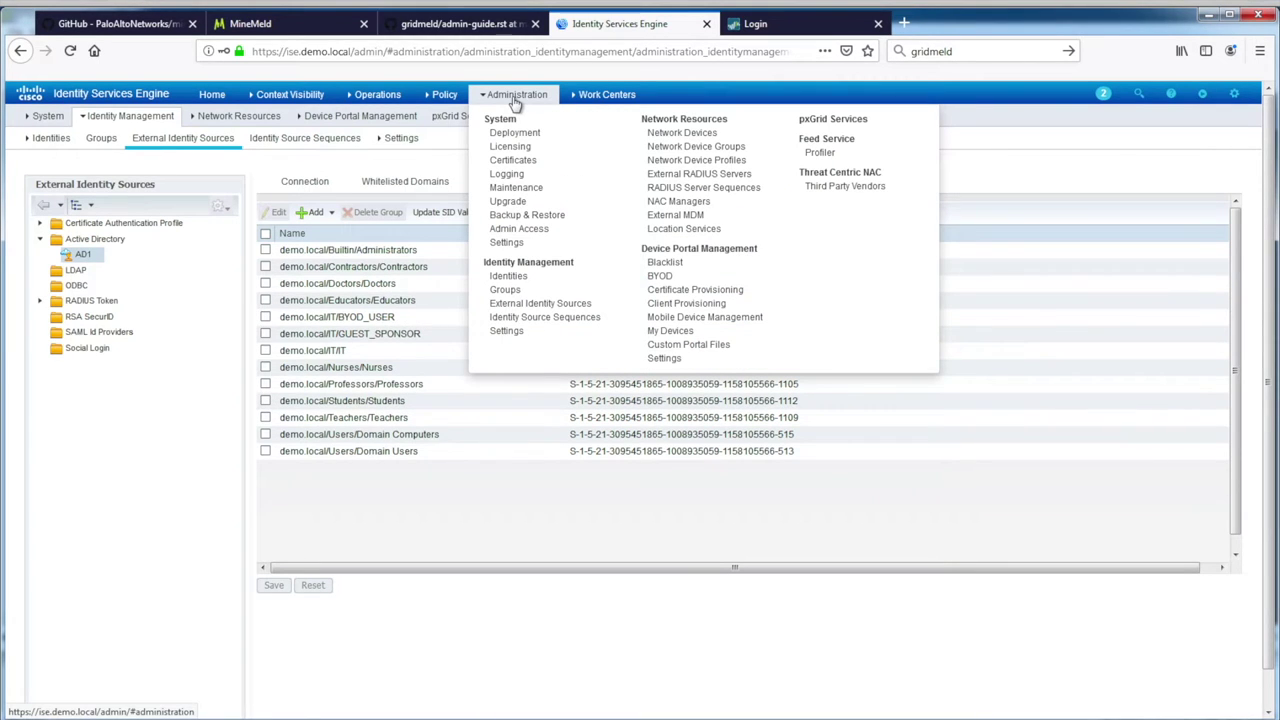
mouse_move(600, 104)
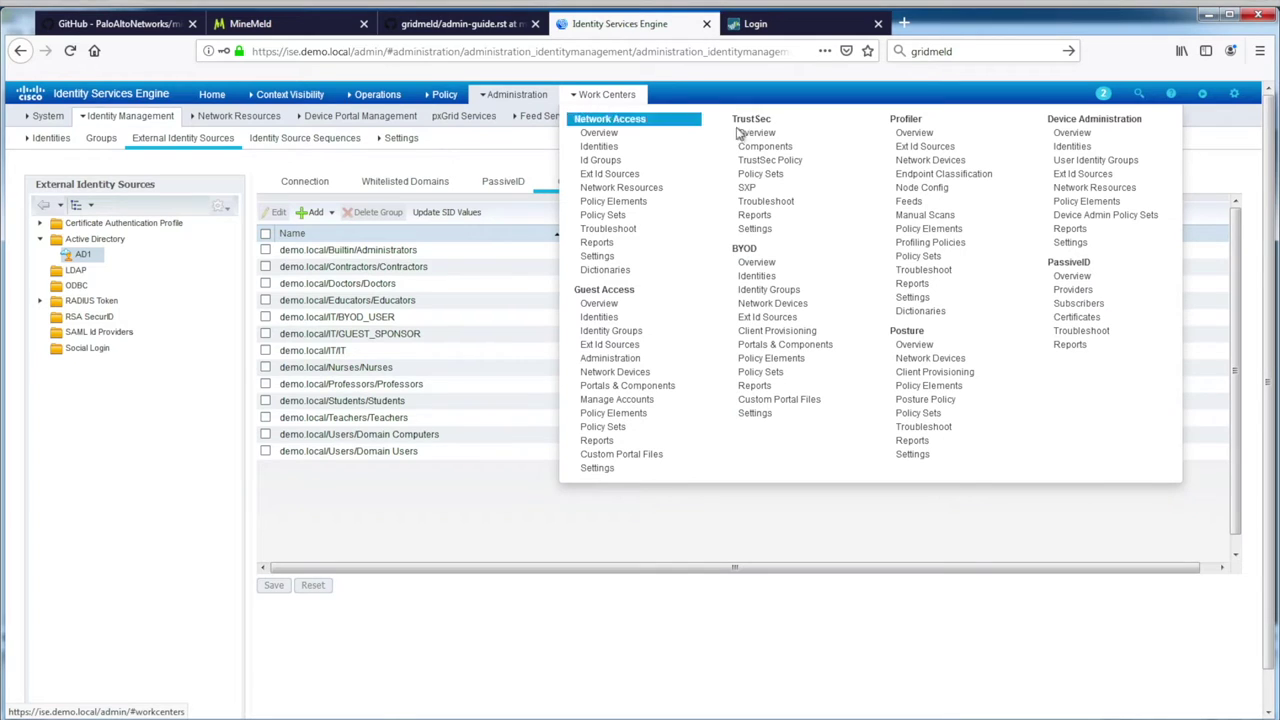
- Review TrustSec security groups, then view the 13 pxGrid clients, including offline gridtest
click(795, 147)
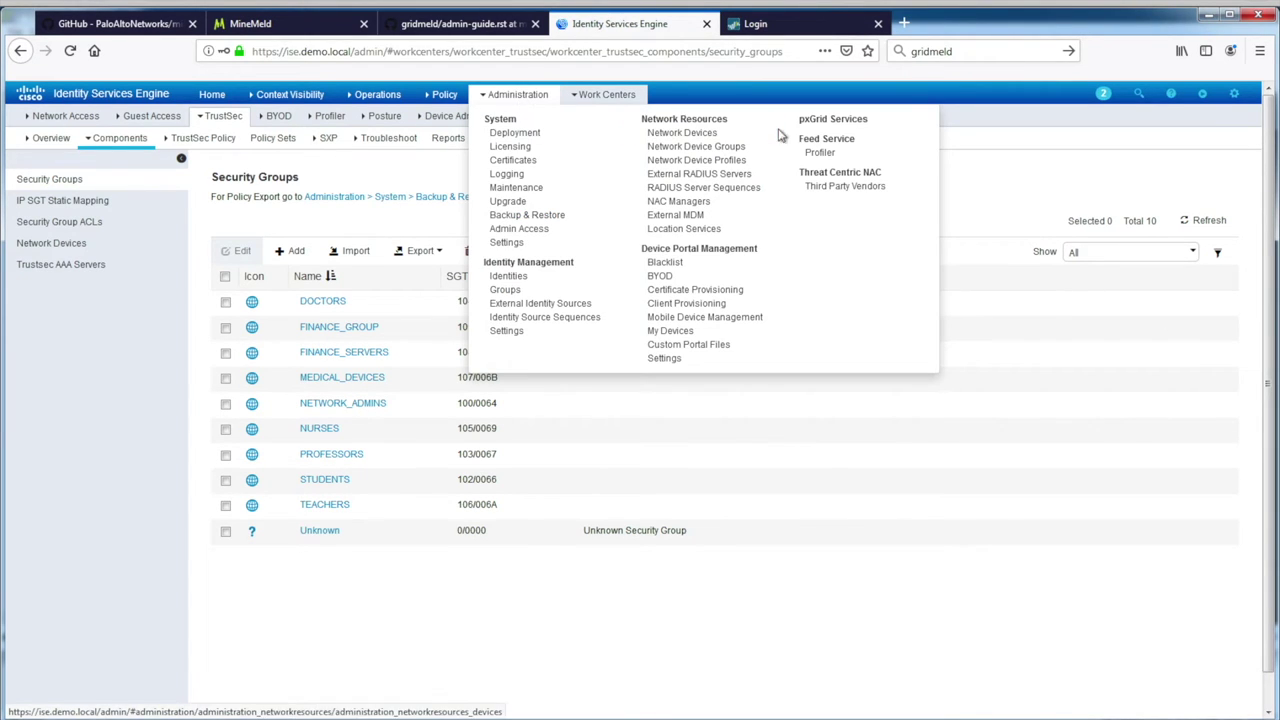
click(840, 120)
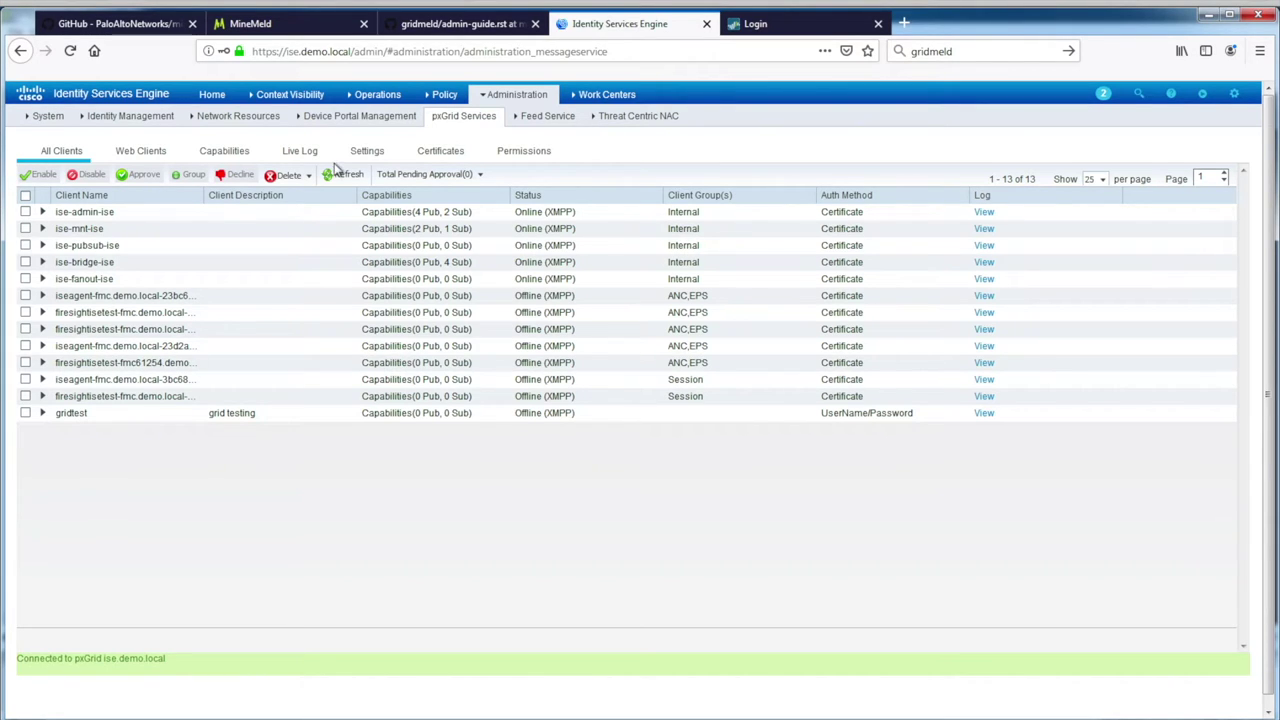
- Open the WIRED_ACCESS - Dot1X policy set and expand its 22 authorization rules assigning DOCTORS, NURSES, TEACHERS
click(446, 97)
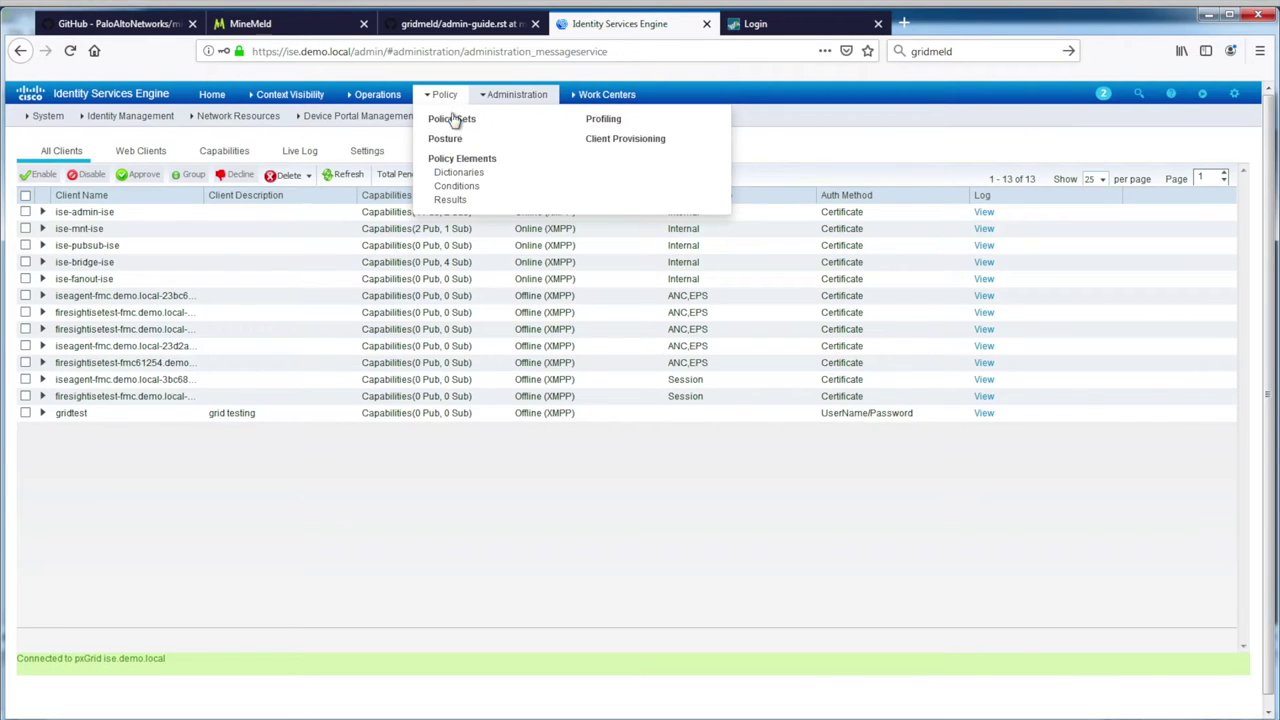
click(451, 119)
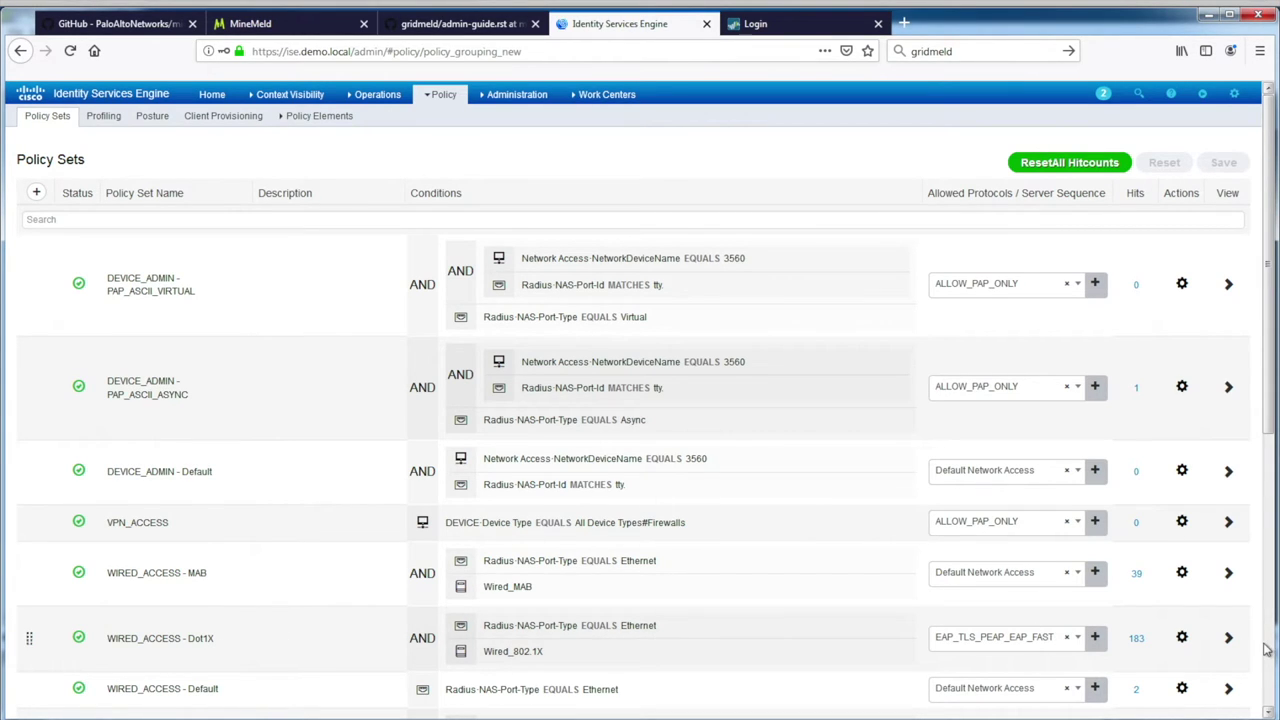
click(1229, 639)
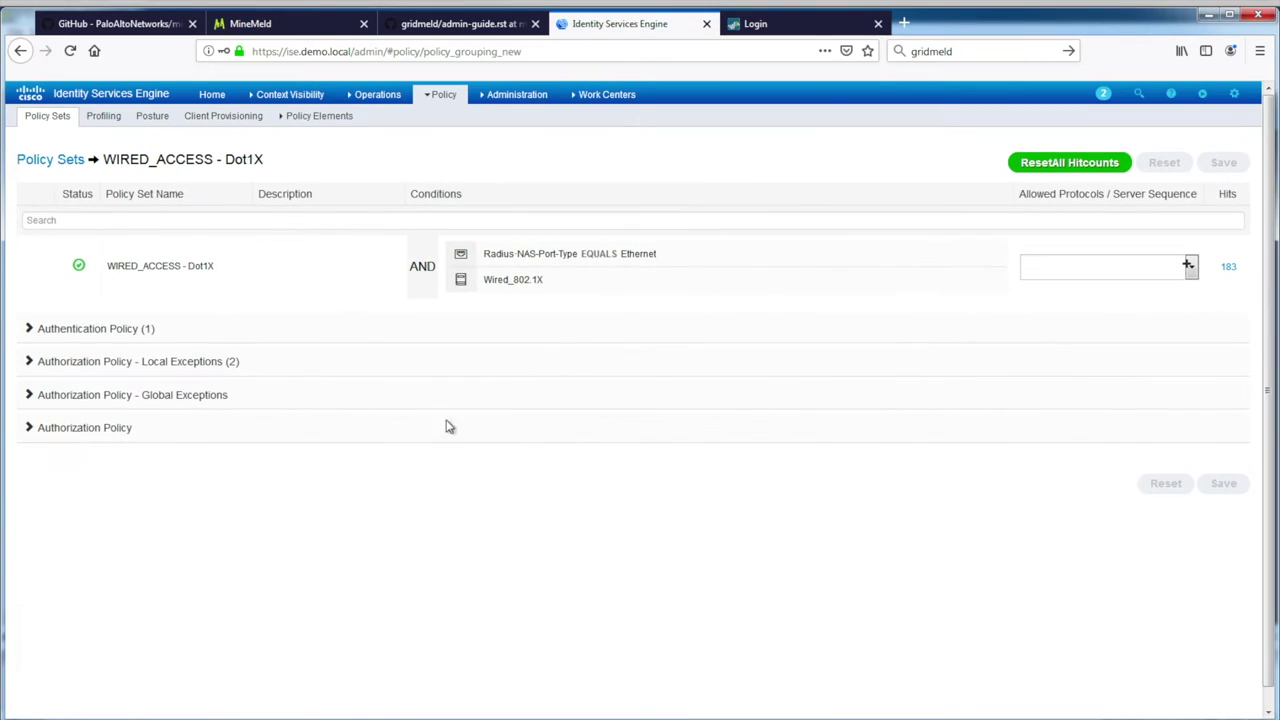
click(30, 428)
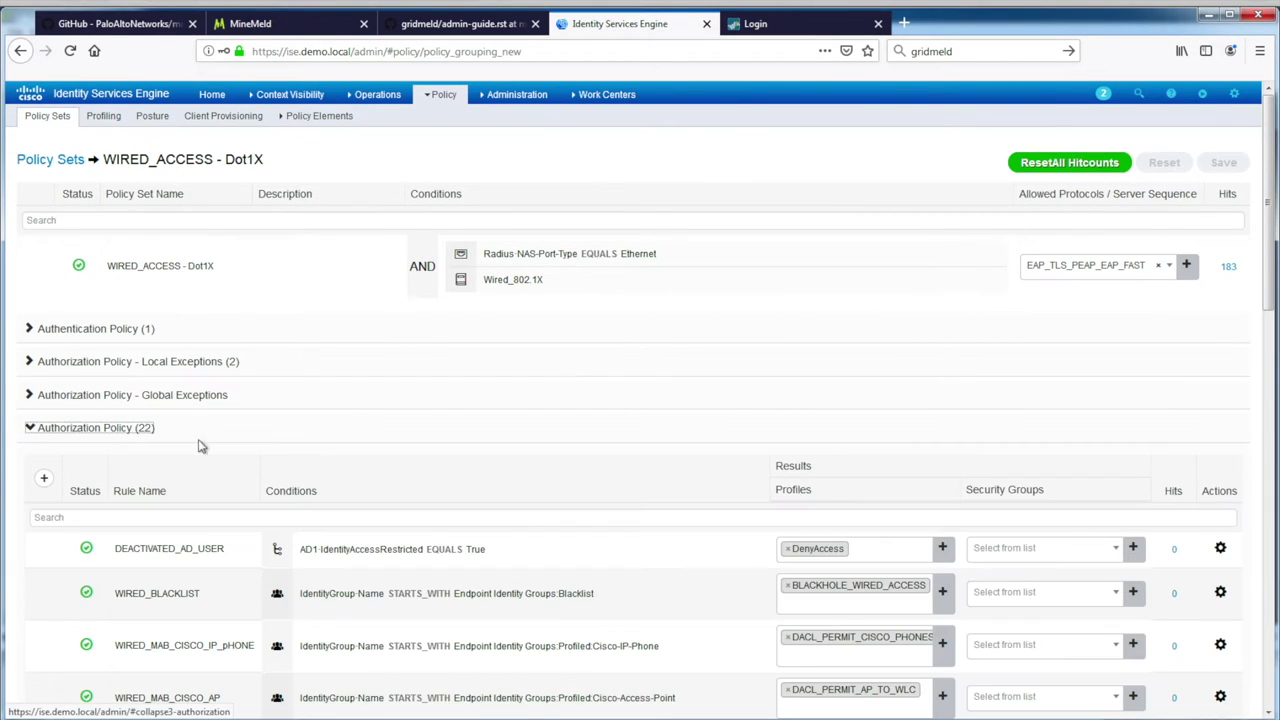
scroll(316, 468, down, 5)
scroll(316, 468, down, 1)
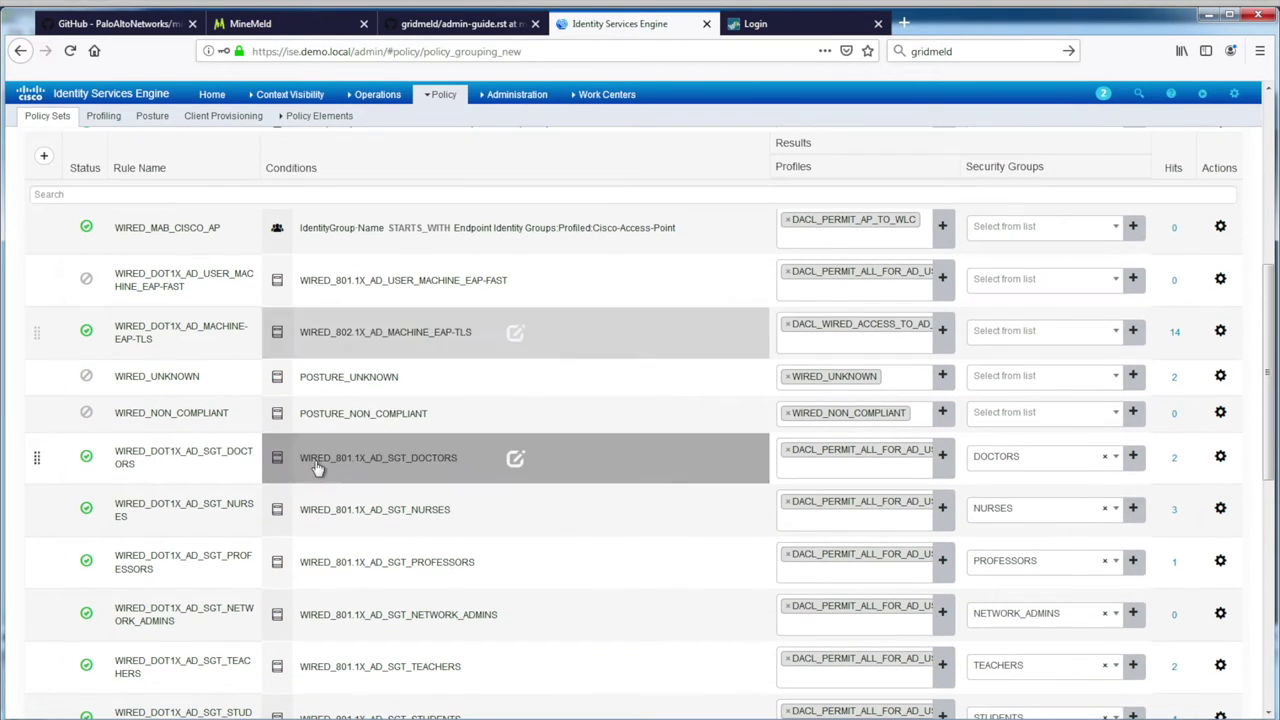
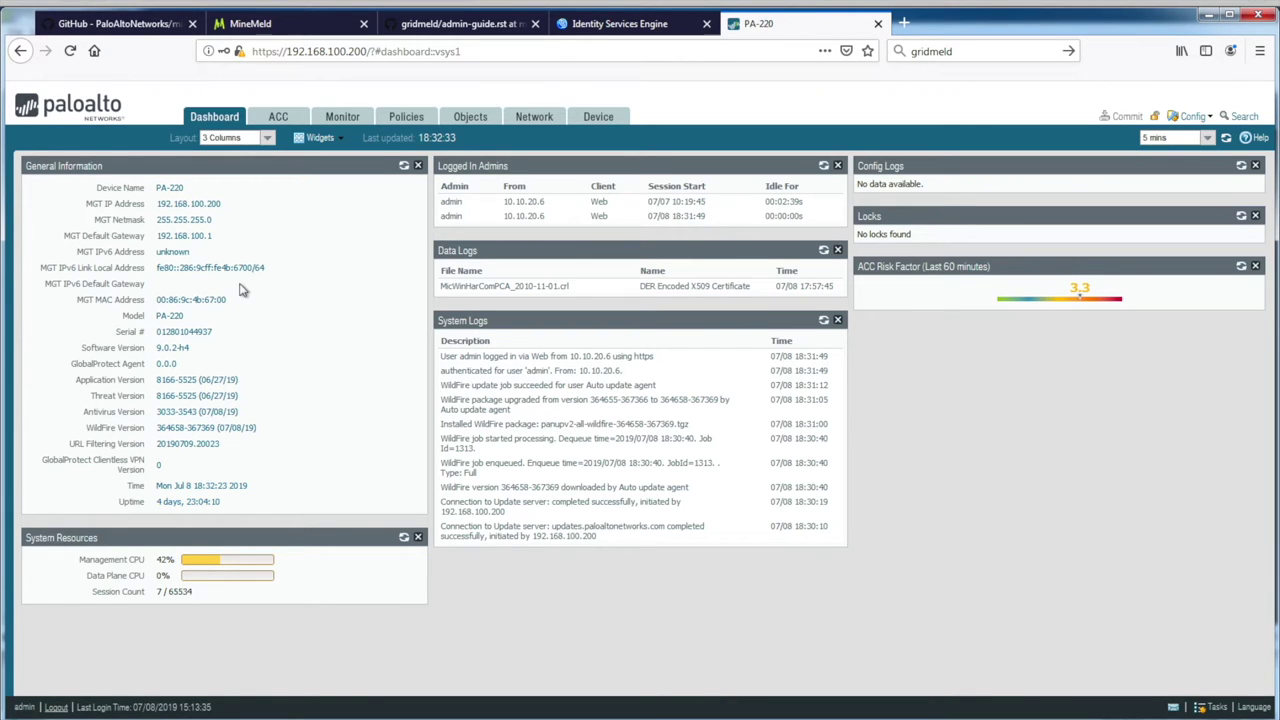
- Note software version 9.0.2-h4, view Network Interfaces, then open Objects > Address Groups
drag(200, 352, 150, 348)
click(534, 117)
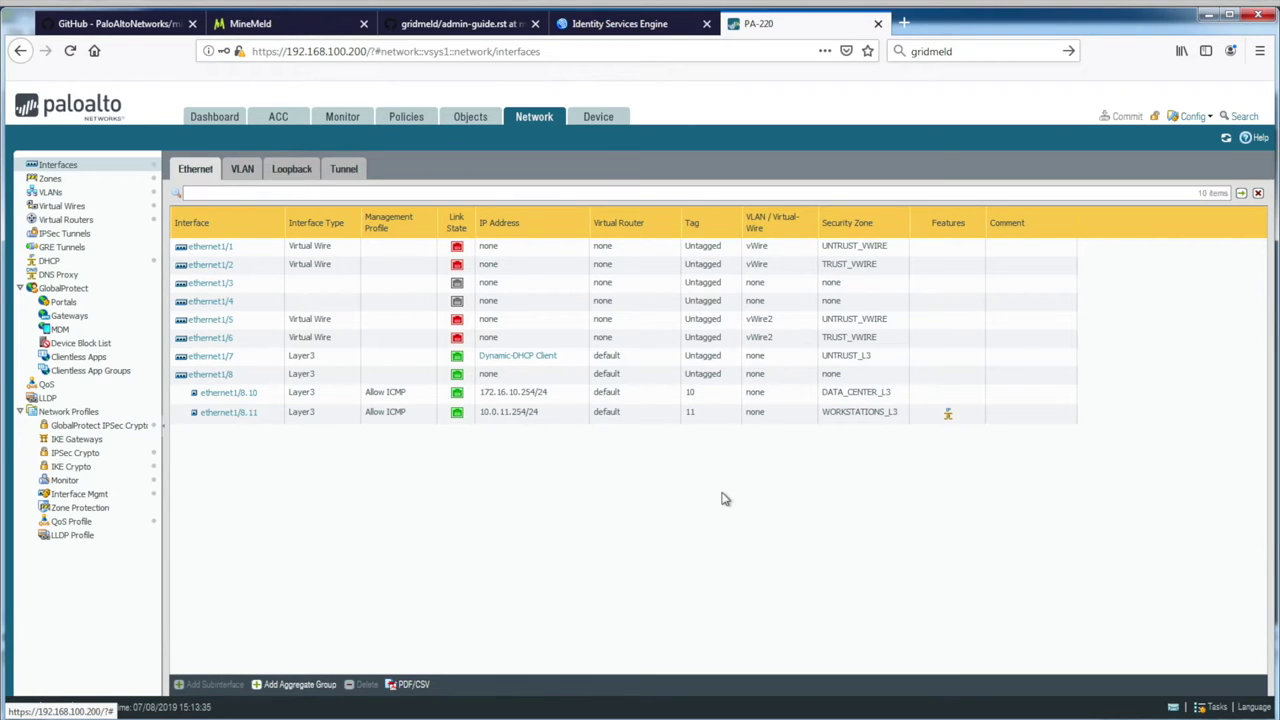
click(463, 119)
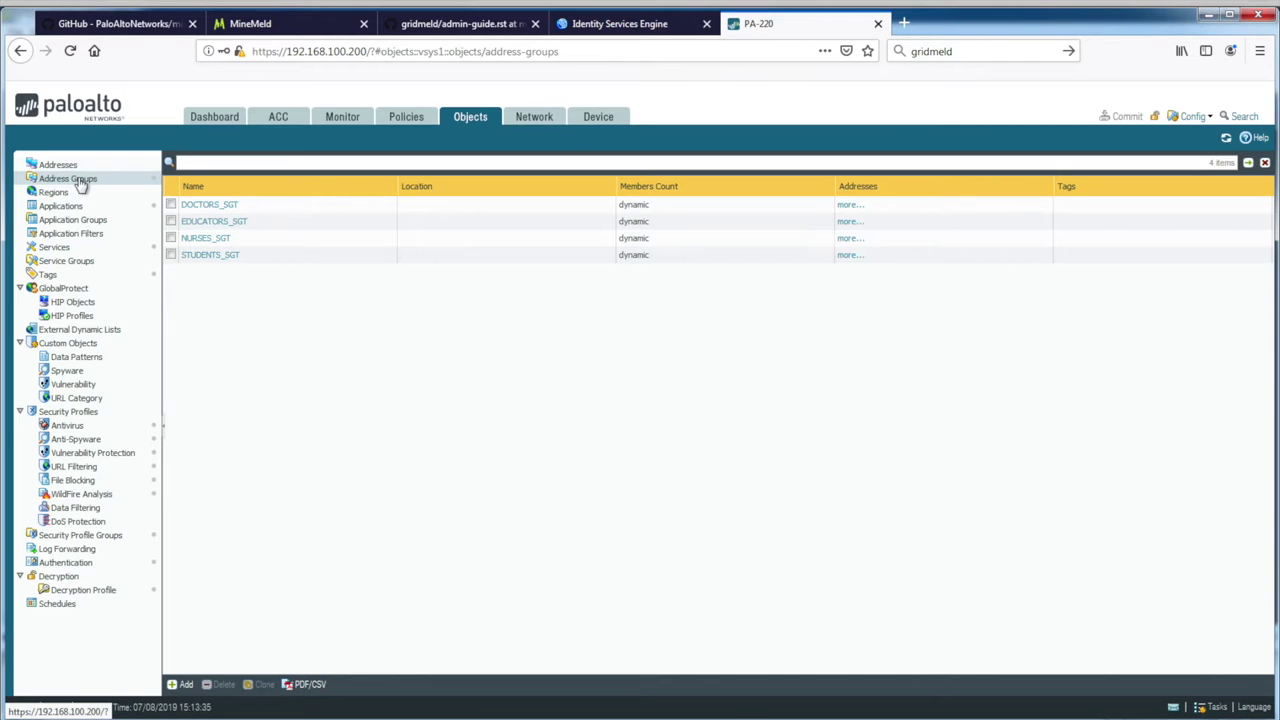
click(182, 685)
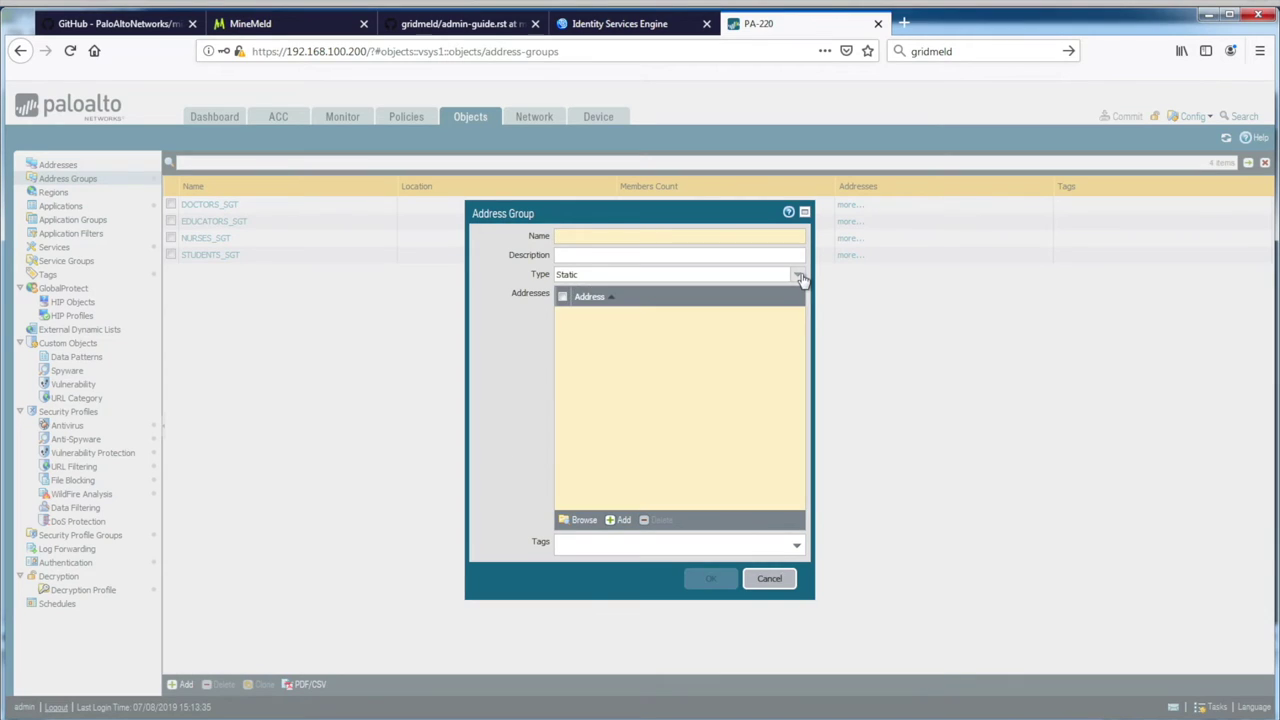
click(798, 275)
click(666, 306)
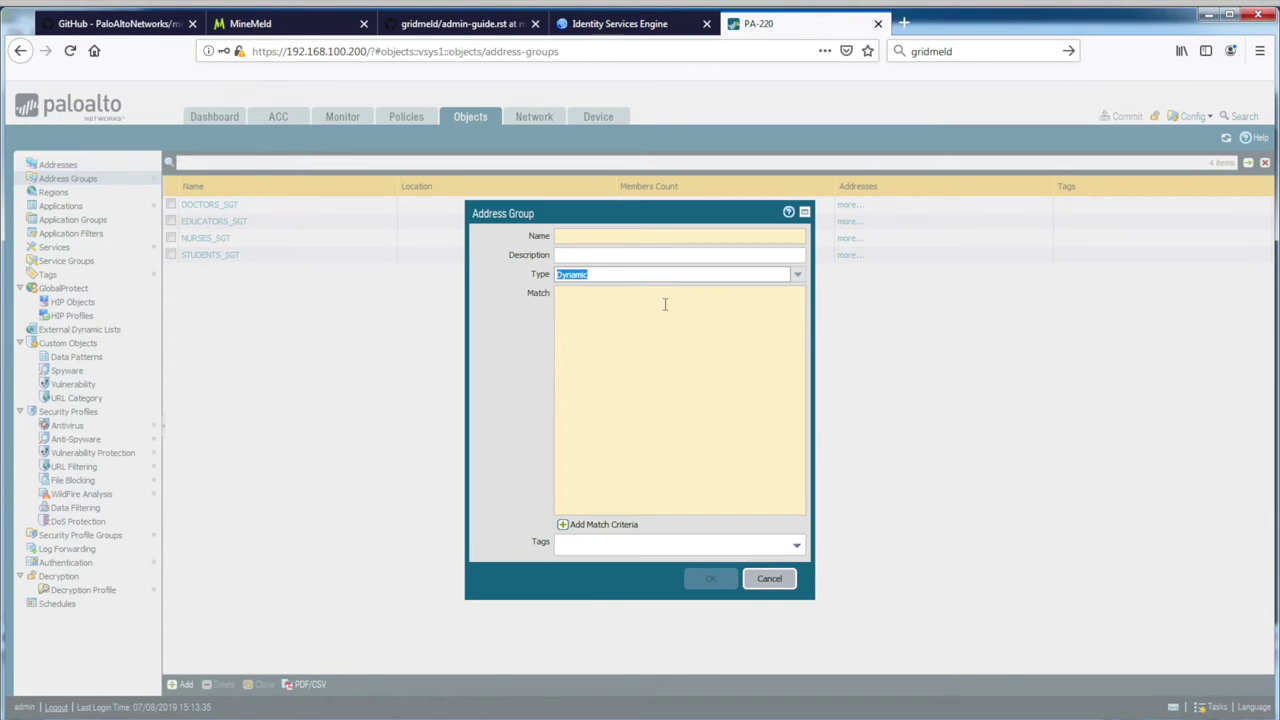
click(566, 527)
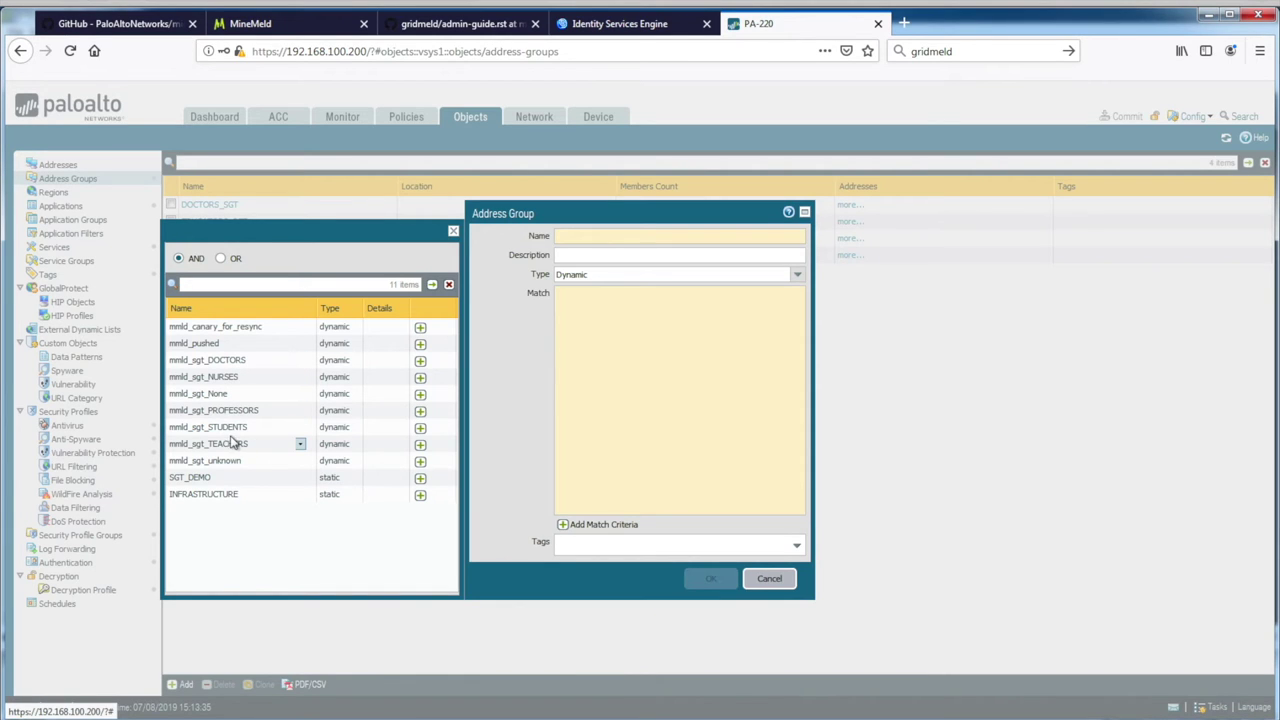
click(774, 580)
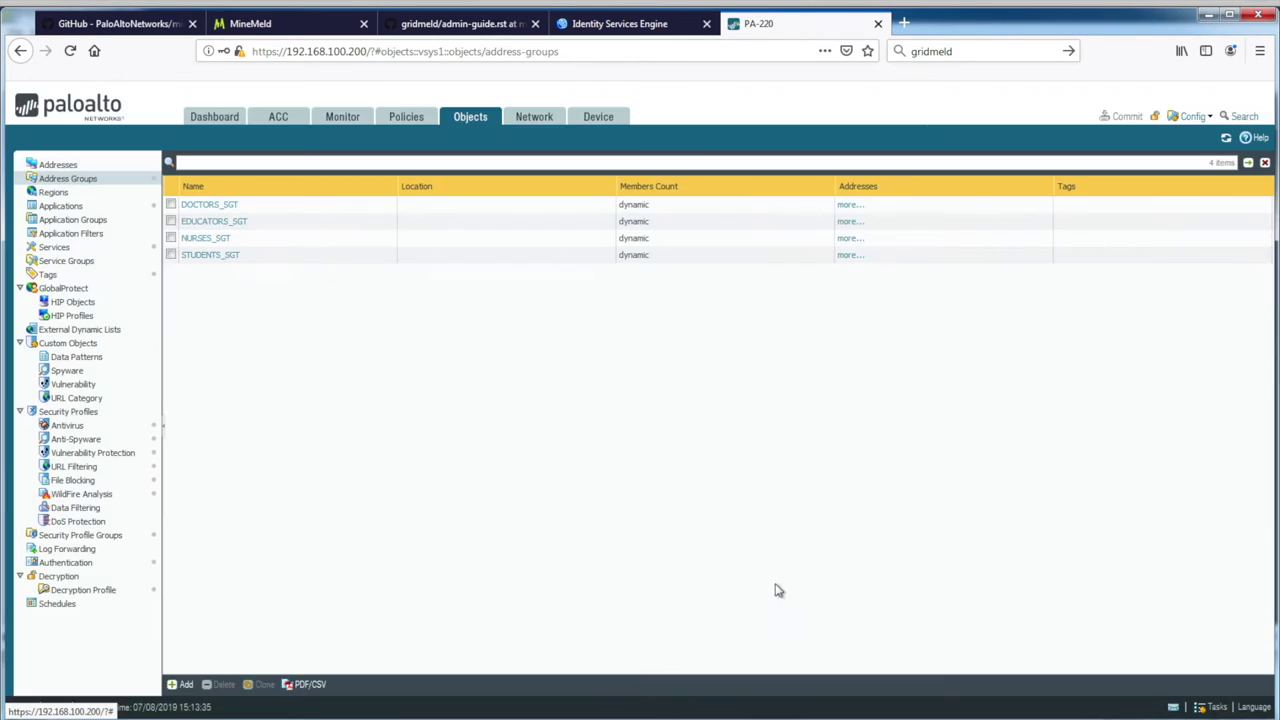
- Filter the Security policy rulebase by the SGT_DEMO tag, leaving 8 of 22 rules
click(407, 119)
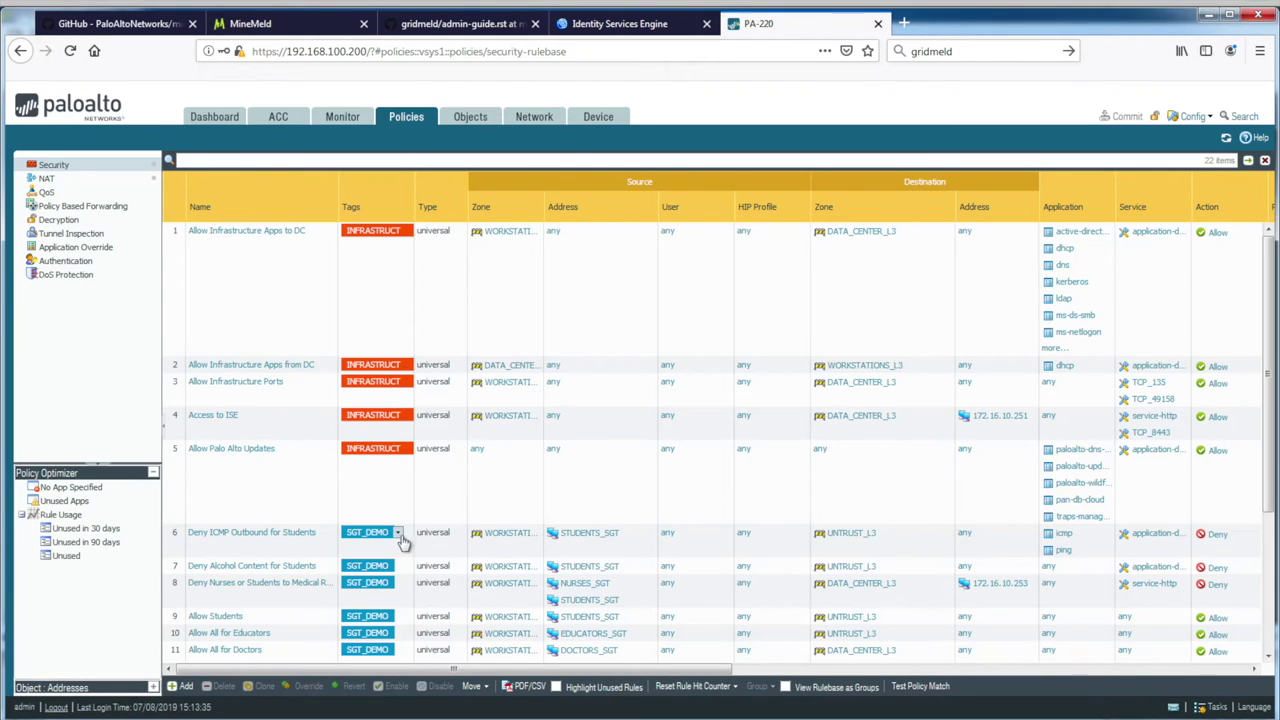
click(398, 534)
click(420, 555)
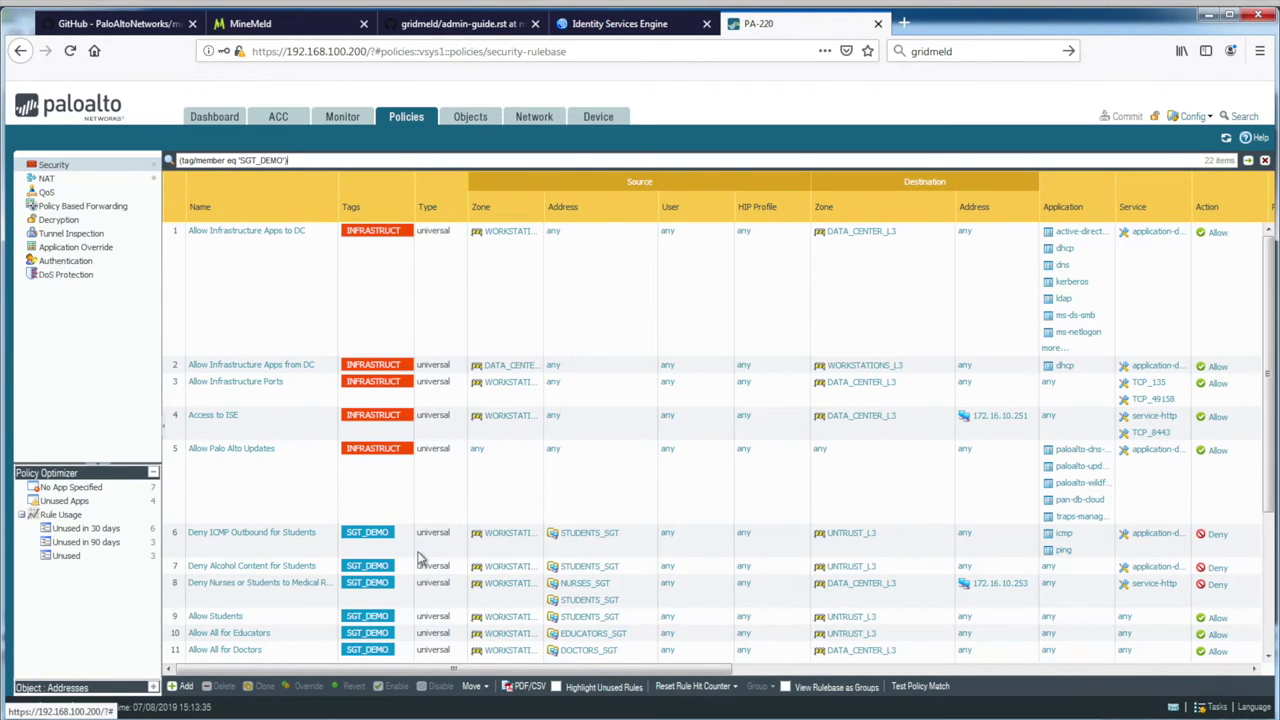
click(460, 160)
key(Return)
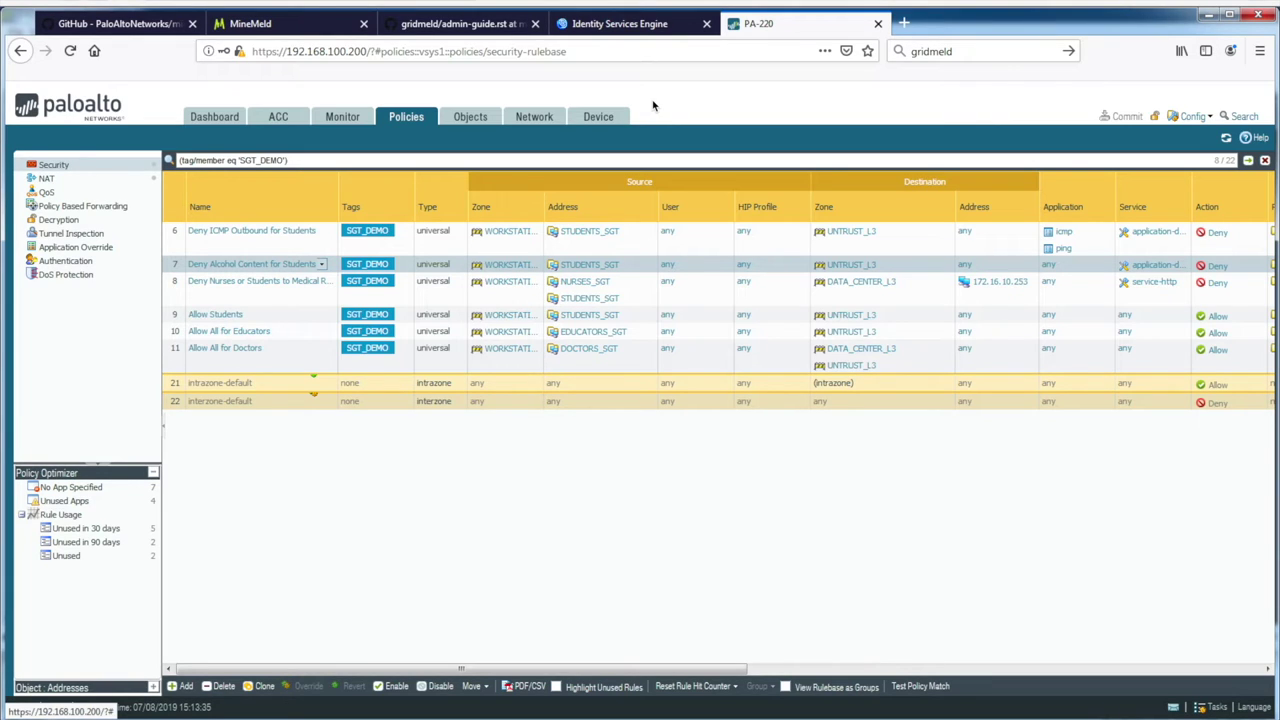
- Select the MineMeld server IP in the dagPusherNg page URL, then switch to vSphere Client
click(280, 28)
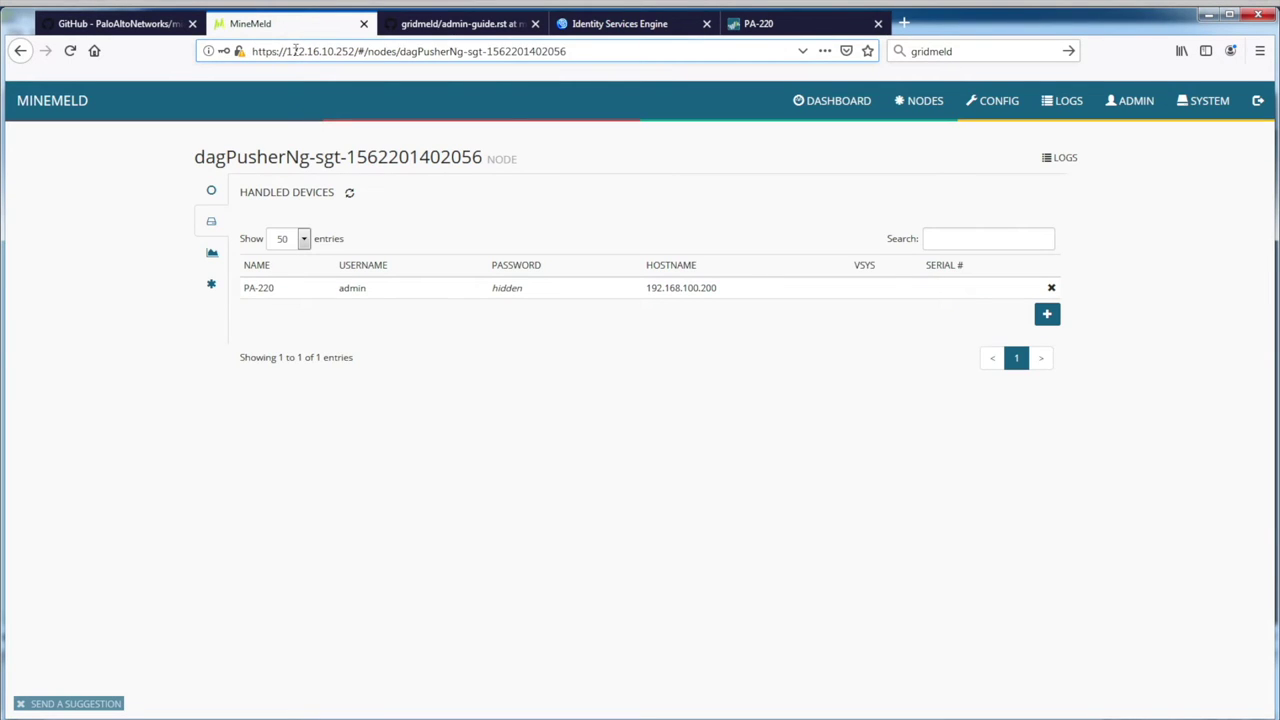
drag(299, 51, 352, 55)
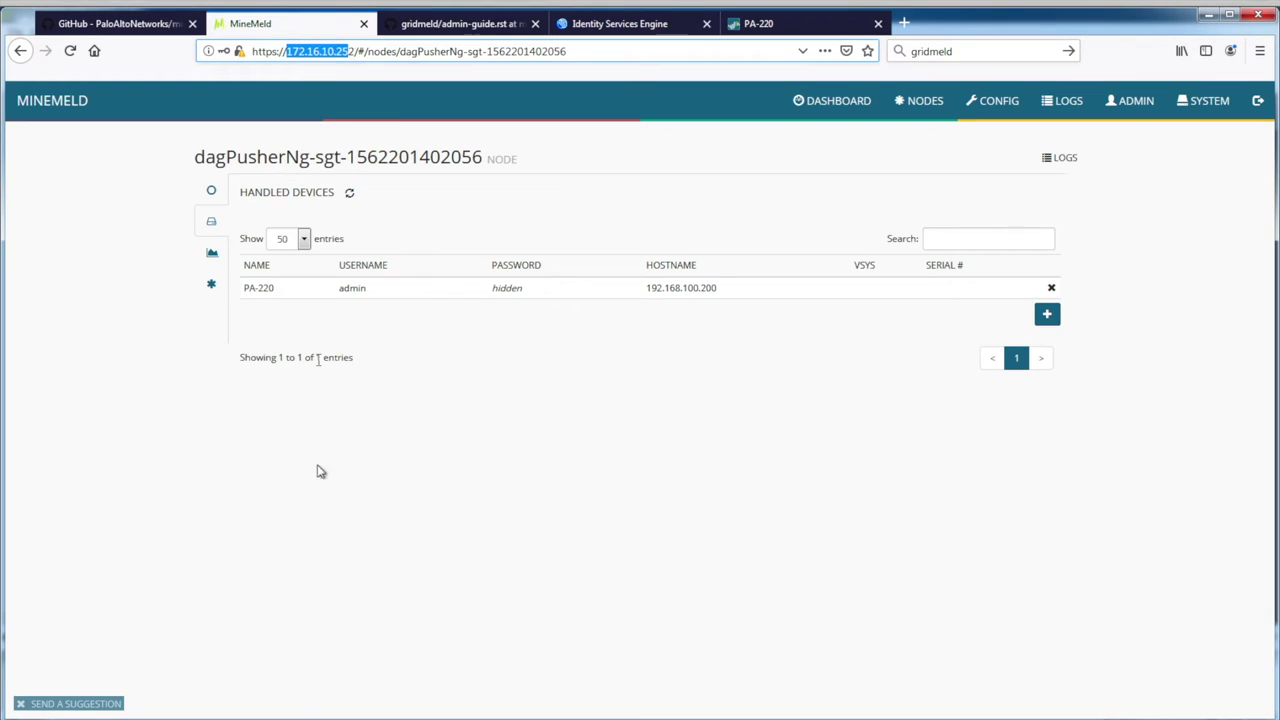
key(alt+Tab)
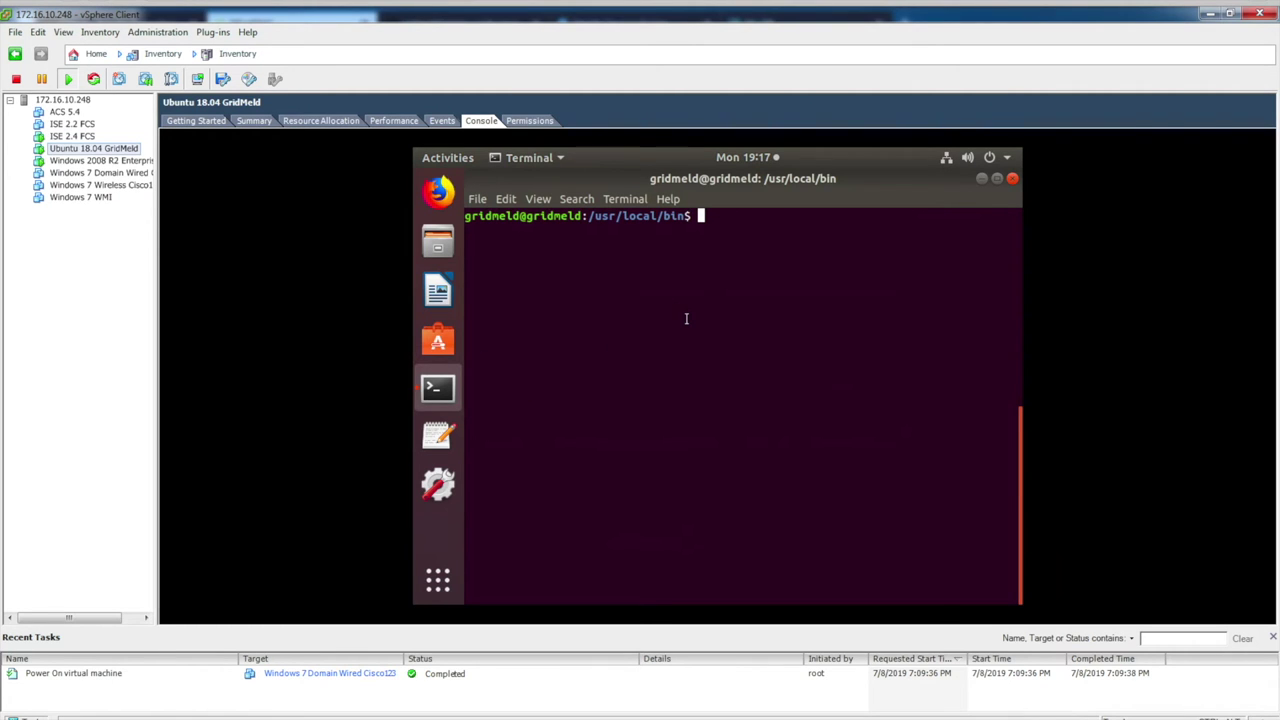
- Check ifconfig, rerun gate.py with the MineMeld and pxGrid configs, then select the Windows 7 VM
text(ifconfig)
key(Return)
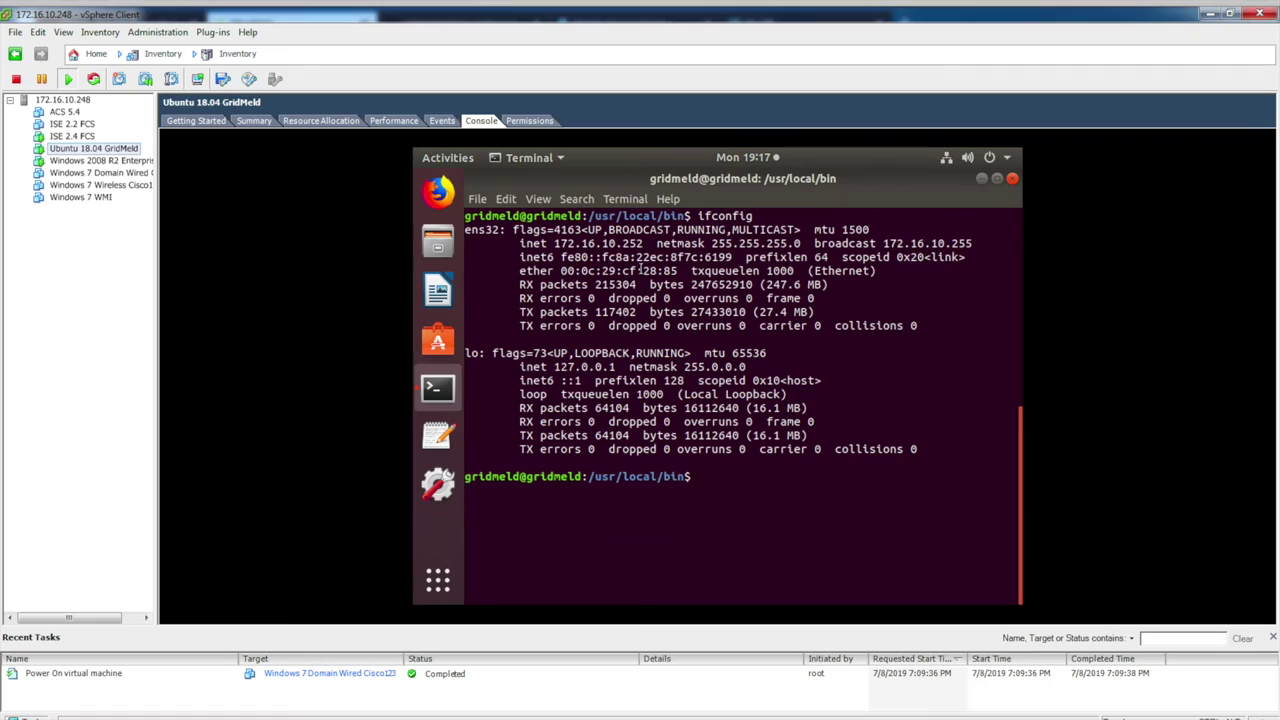
text(clear)
key(Up)
key(Up)
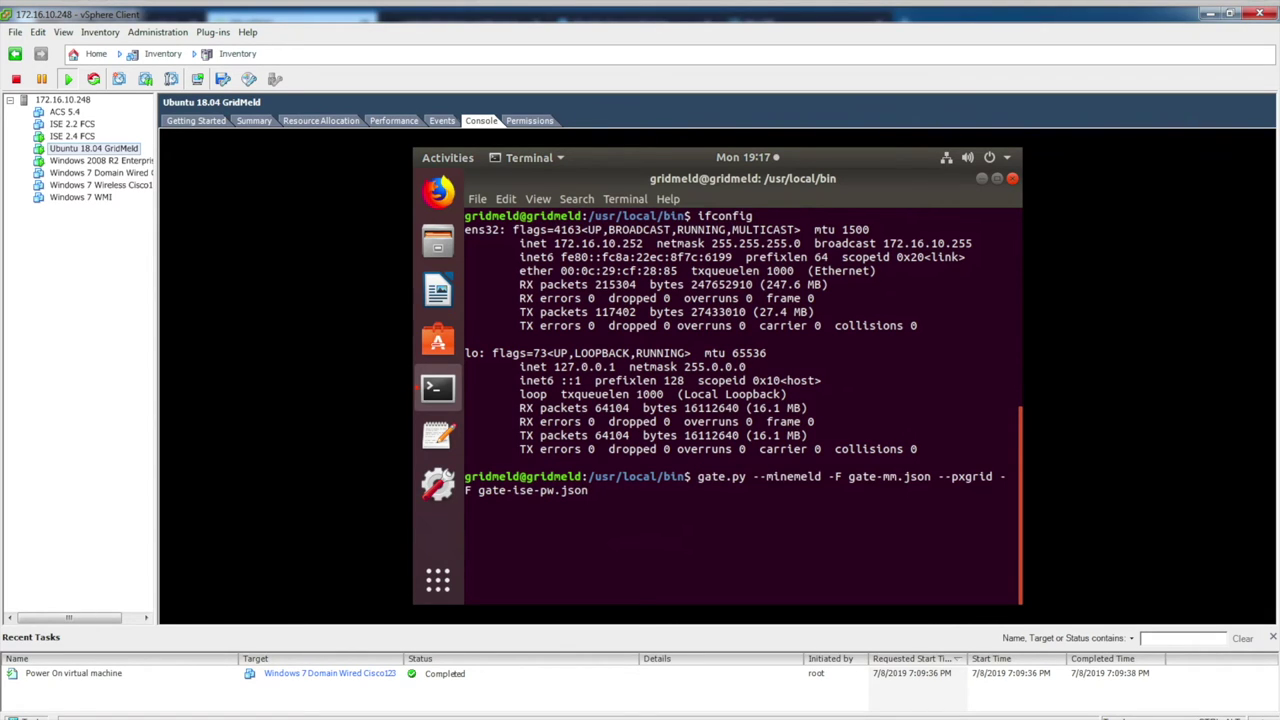
key(Return)
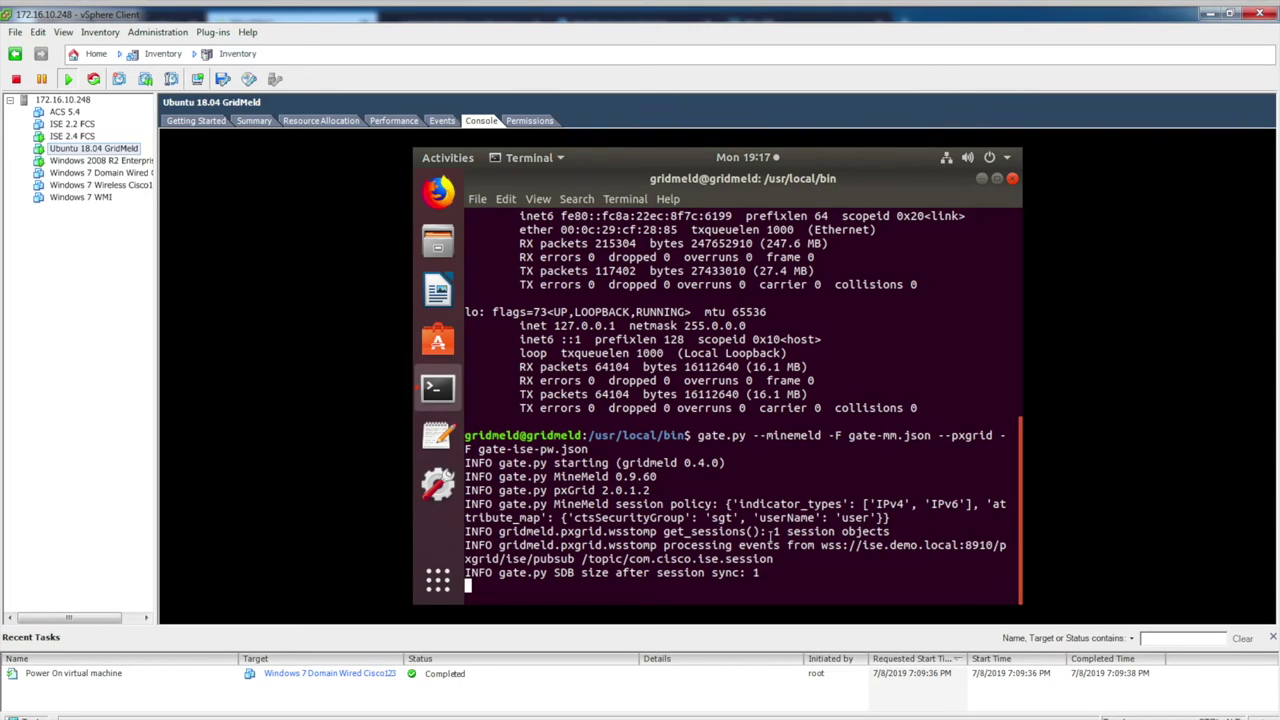
click(101, 176)
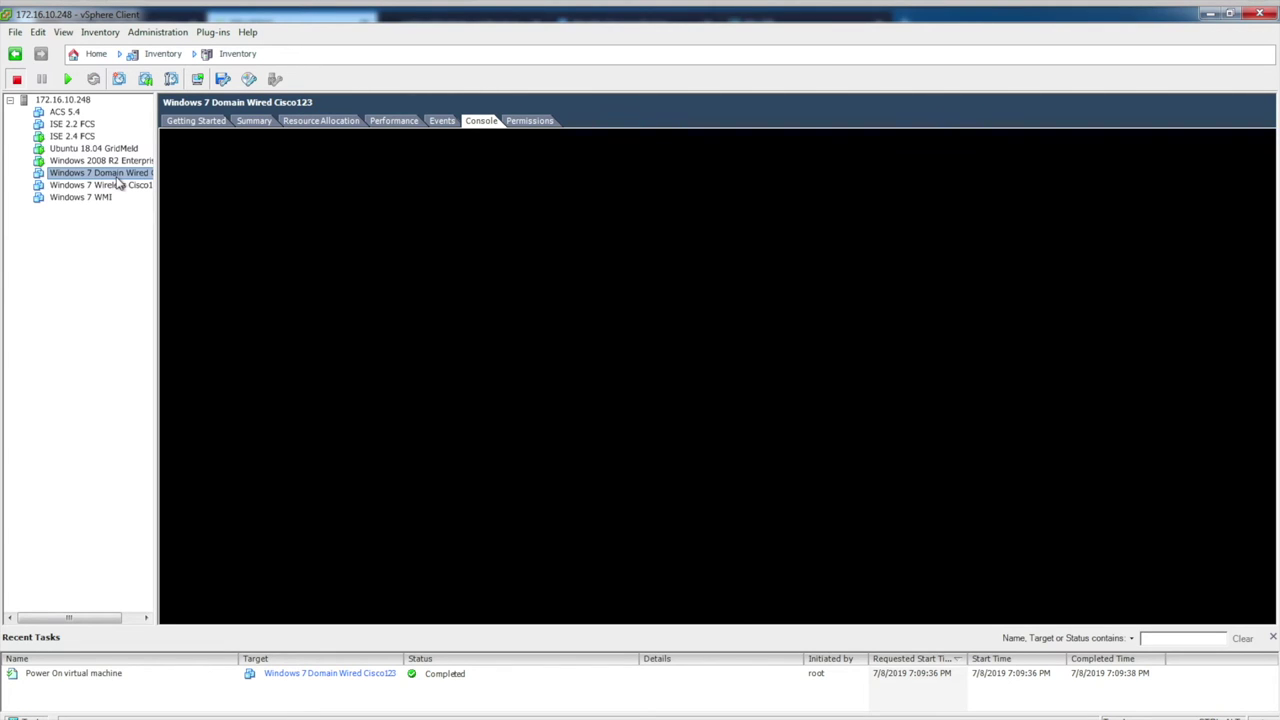
- Power on the Windows 7 Domain Wired Cisco123 VM from the toolbar's green Power On button
click(68, 80)
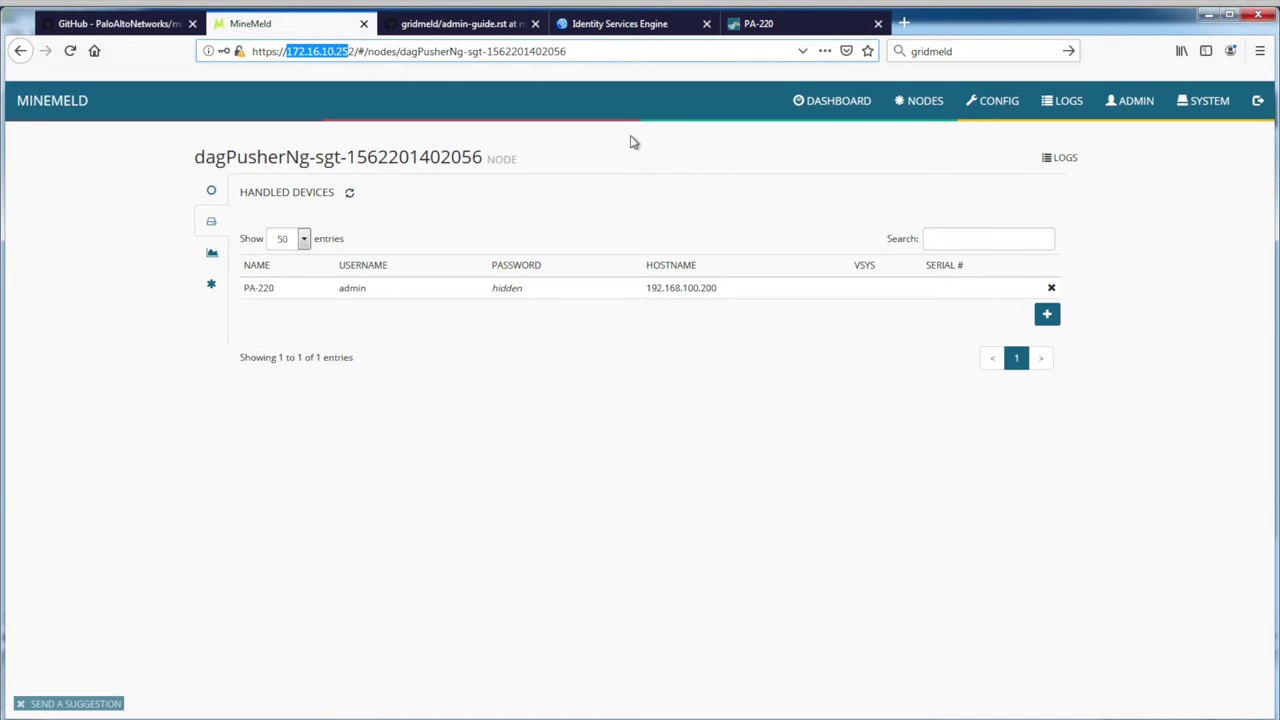
- In the ISE tab, go to Operations > RADIUS > Live Logs
click(632, 28)
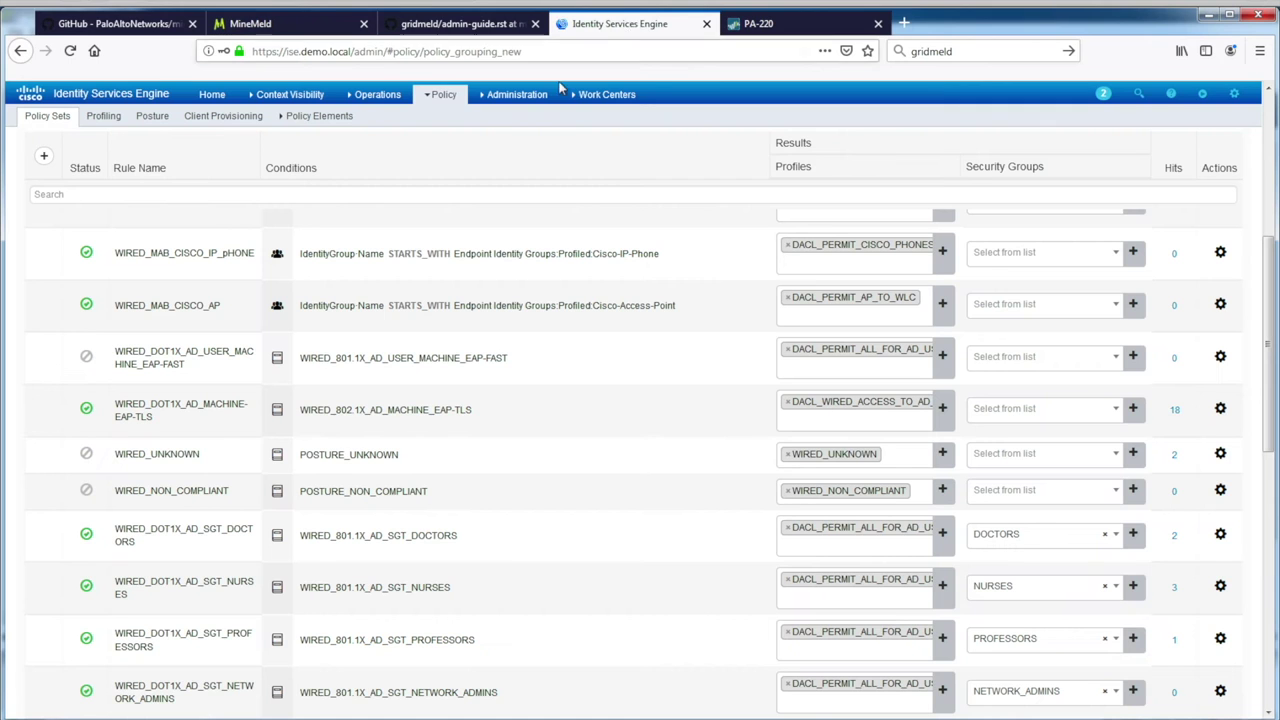
mouse_move(380, 102)
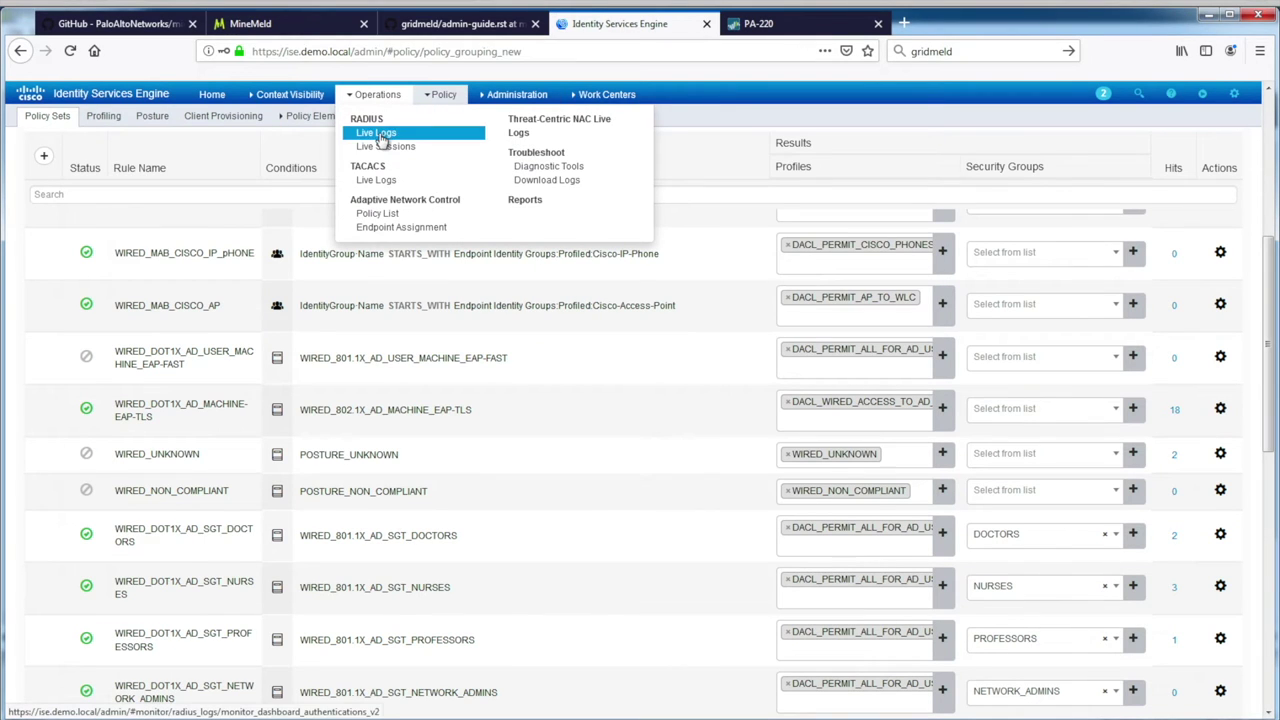
click(378, 134)
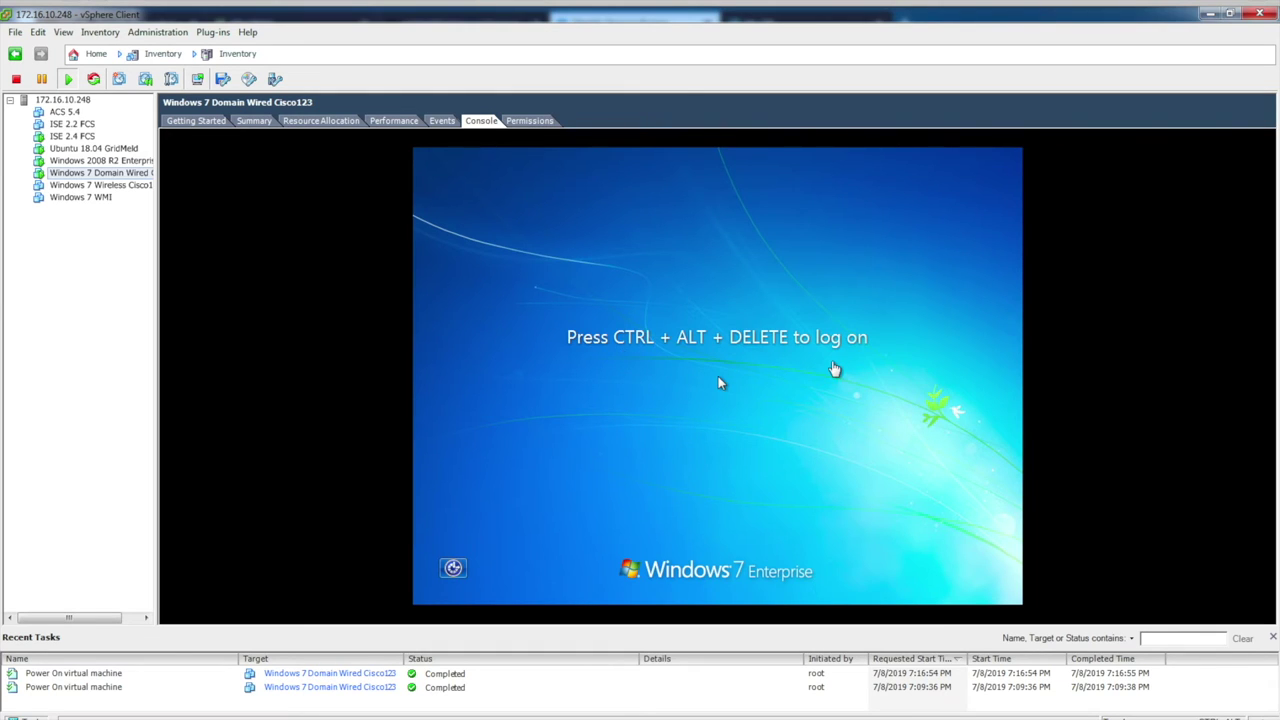
- Switch from vSphere to Firefox, showing ISE Live Logs with 6 records
click(212, 645)
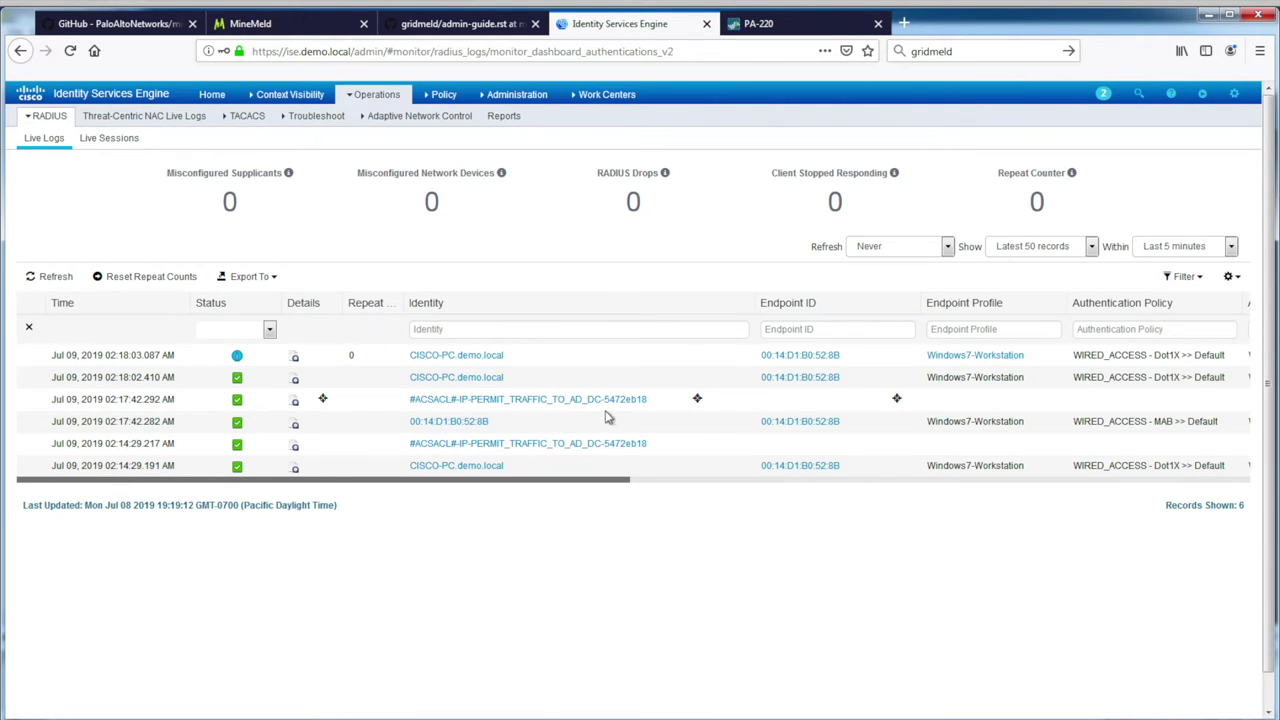
- Scroll the Live Logs table right and back left, then return to the Windows 7 VM console
drag(604, 488, 1254, 505)
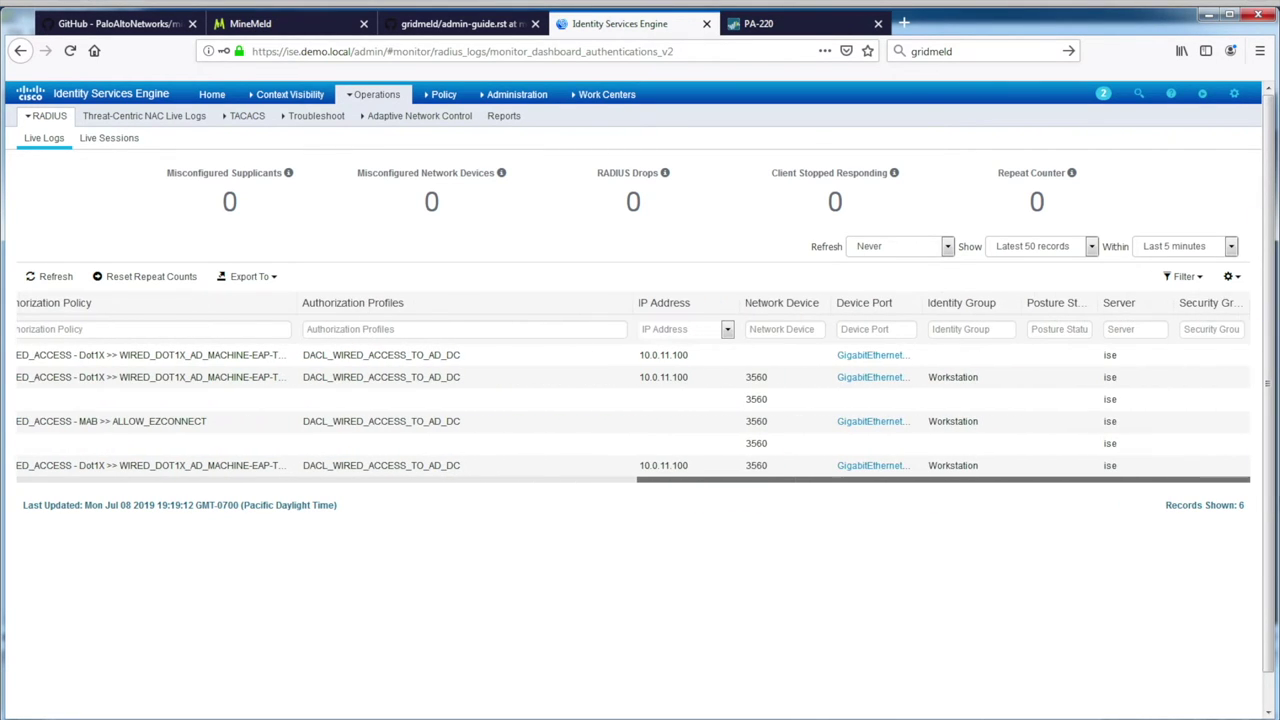
drag(1108, 487, 462, 515)
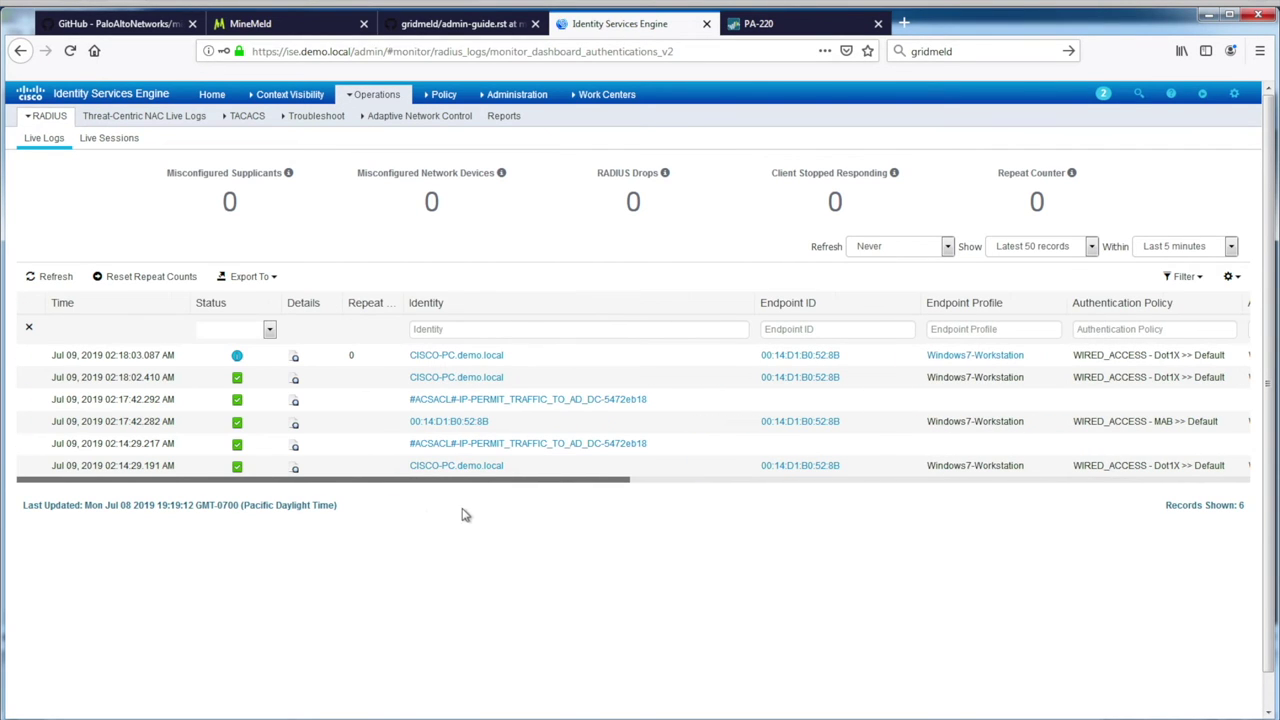
mouse_move(353, 705)
click(300, 640)
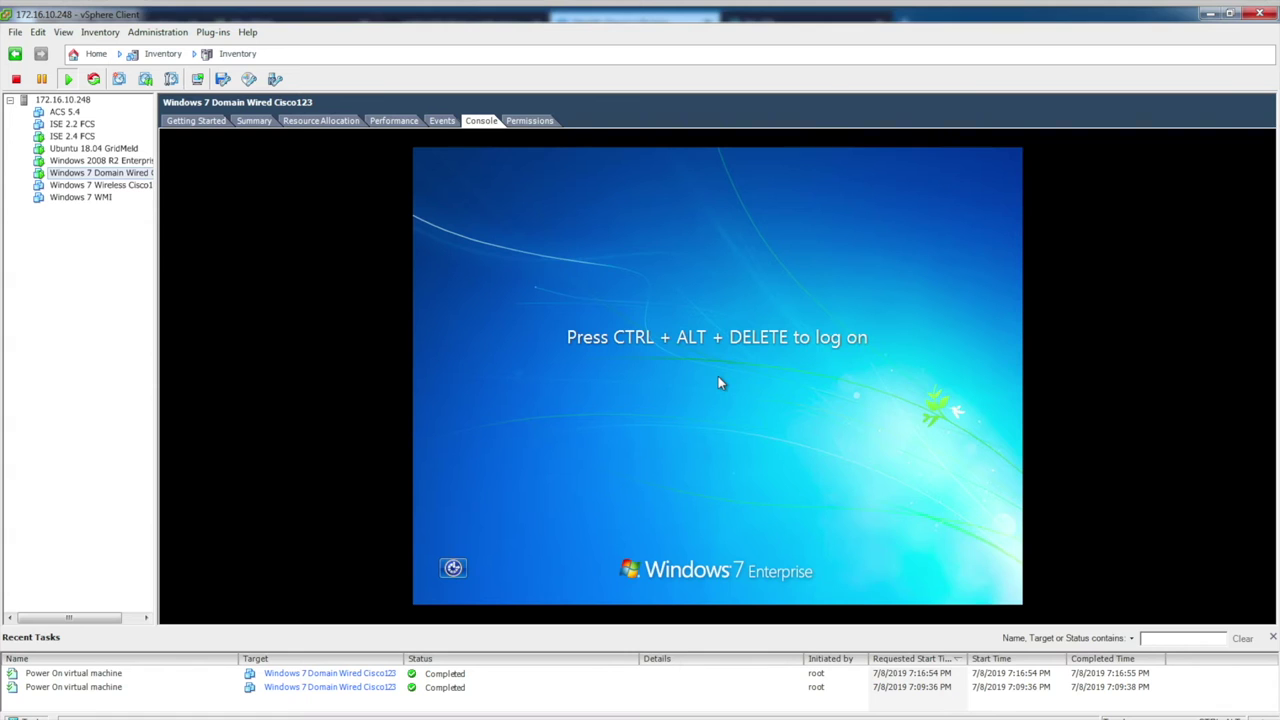
click(100, 150)
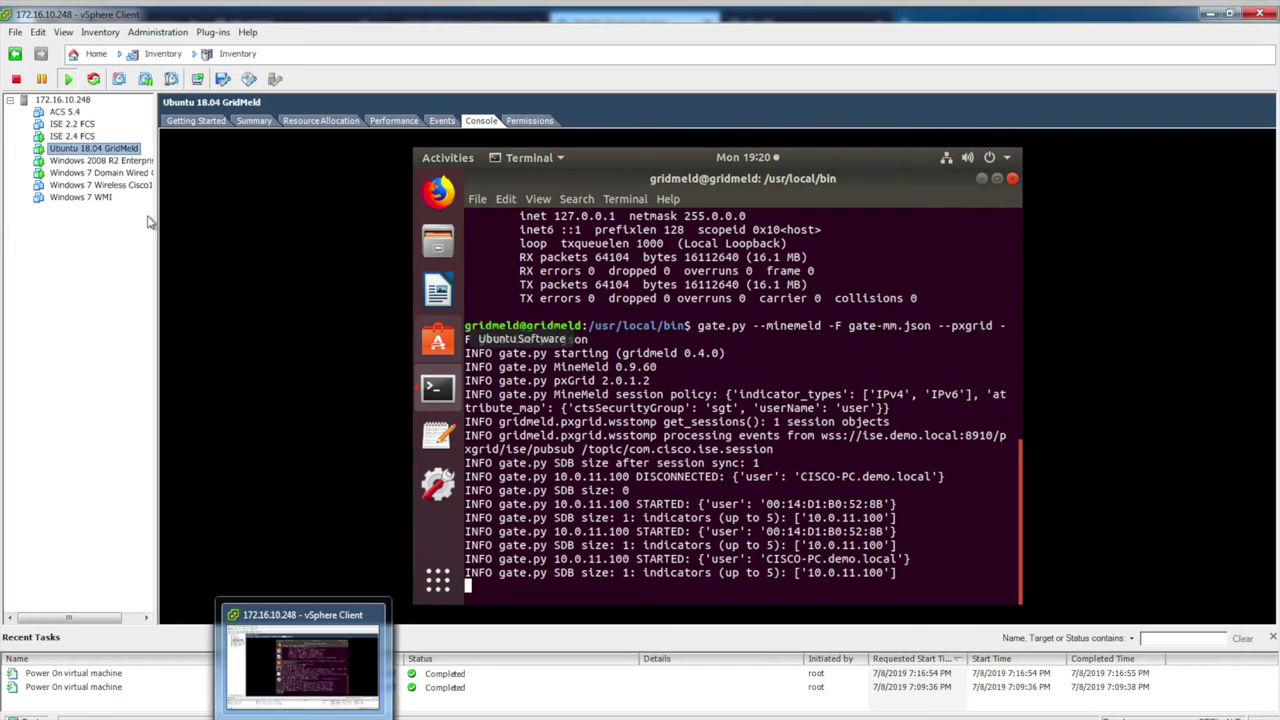
click(106, 174)
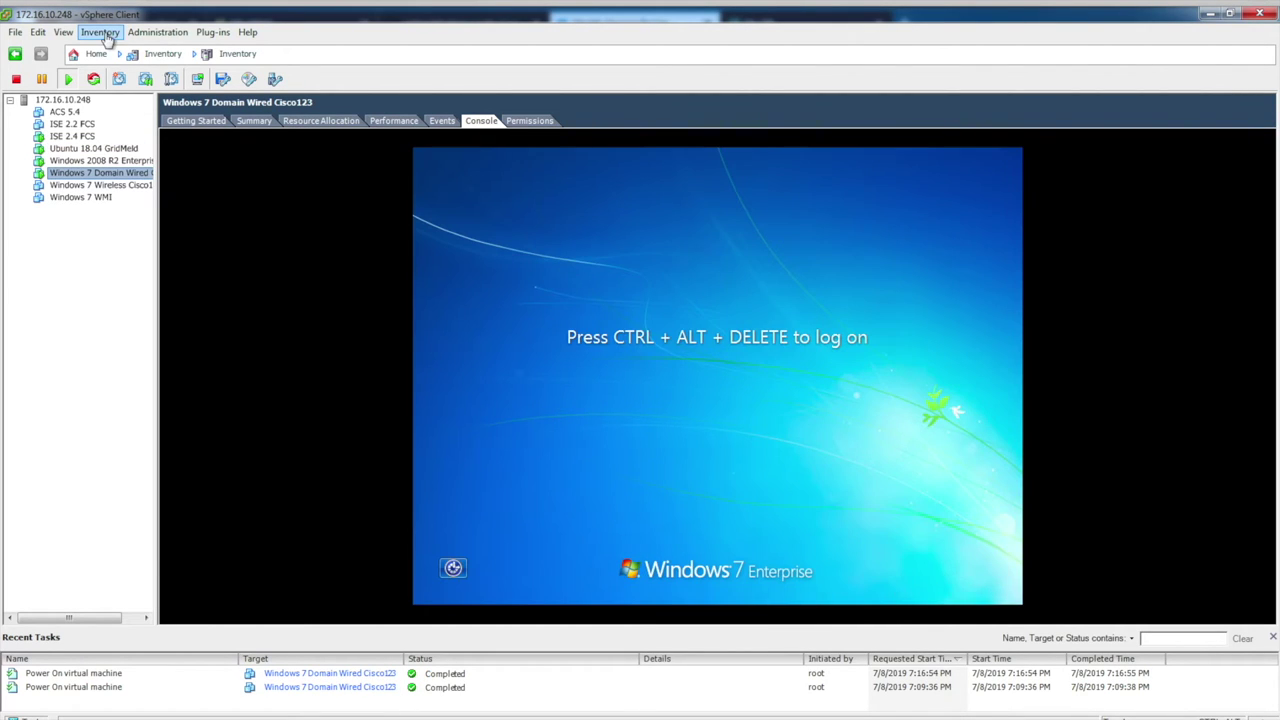
- Send Ctrl+Alt+Del to the Windows 7 VM via Inventory > Virtual Machine > Guest
click(100, 32)
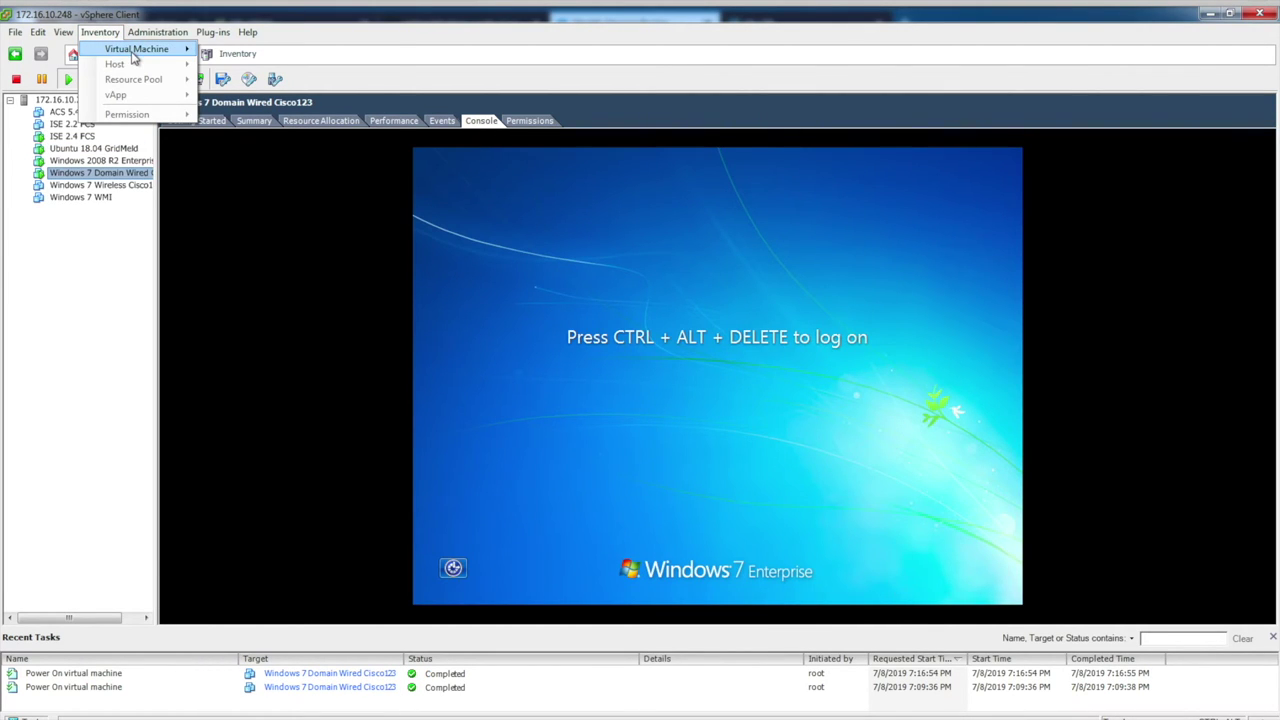
mouse_move(150, 55)
mouse_move(255, 66)
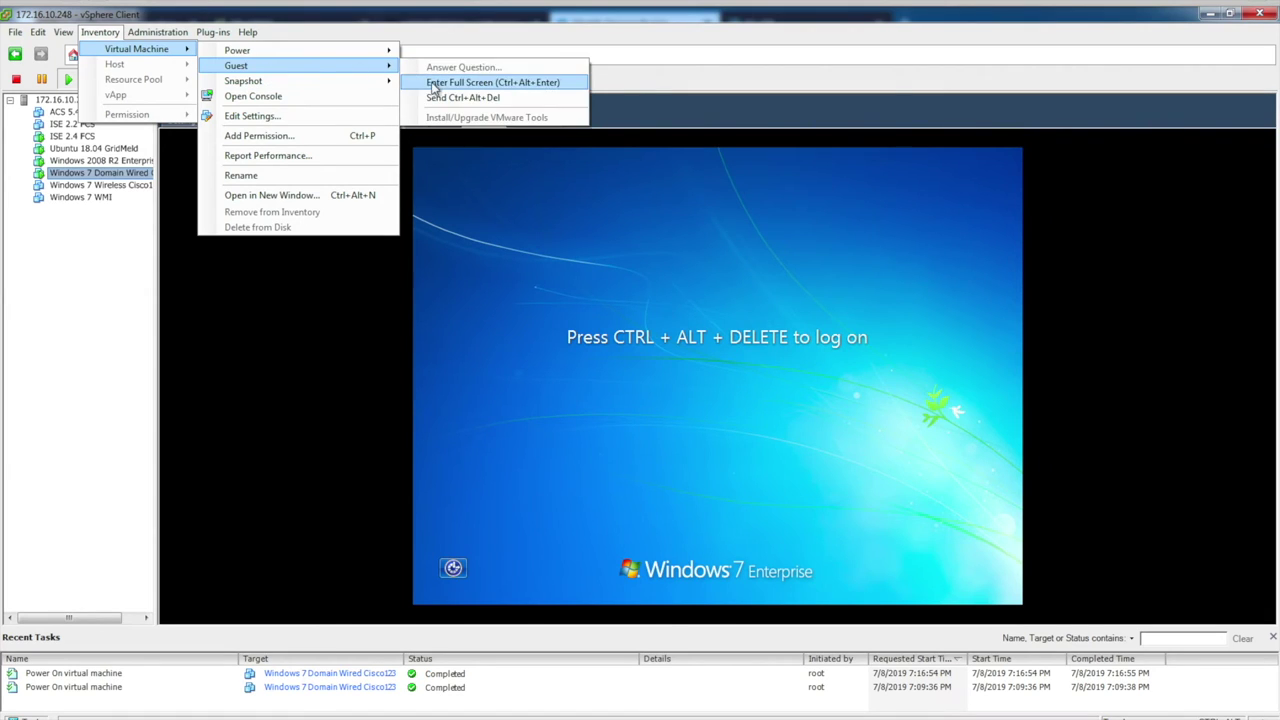
click(436, 98)
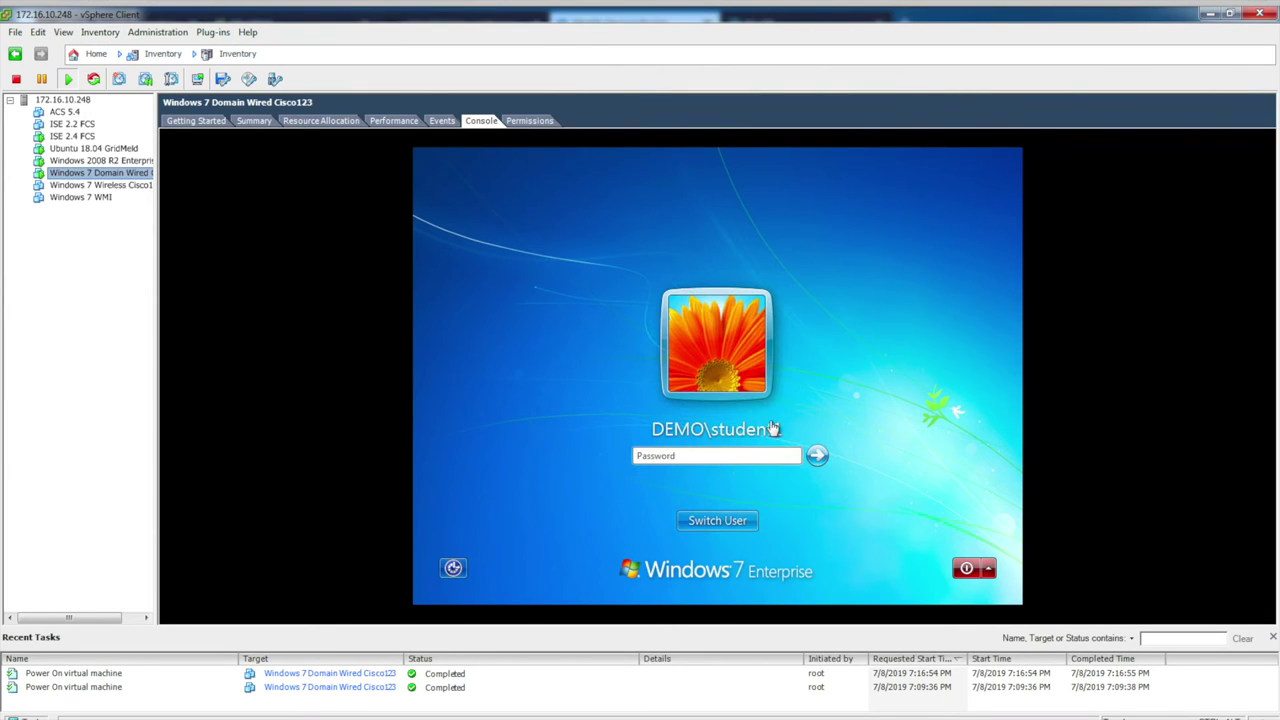
- Enter the student account password to log on, then switch back to Firefox
click(729, 455)
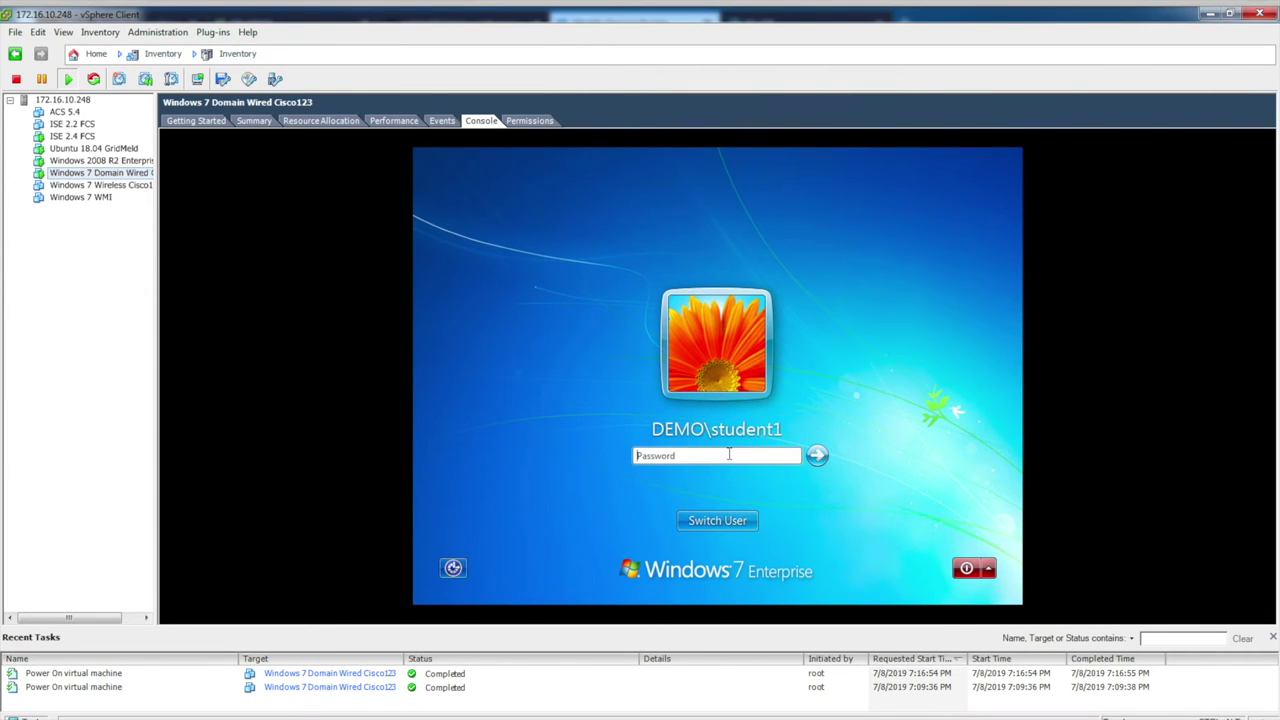
click(729, 455)
click(817, 457)
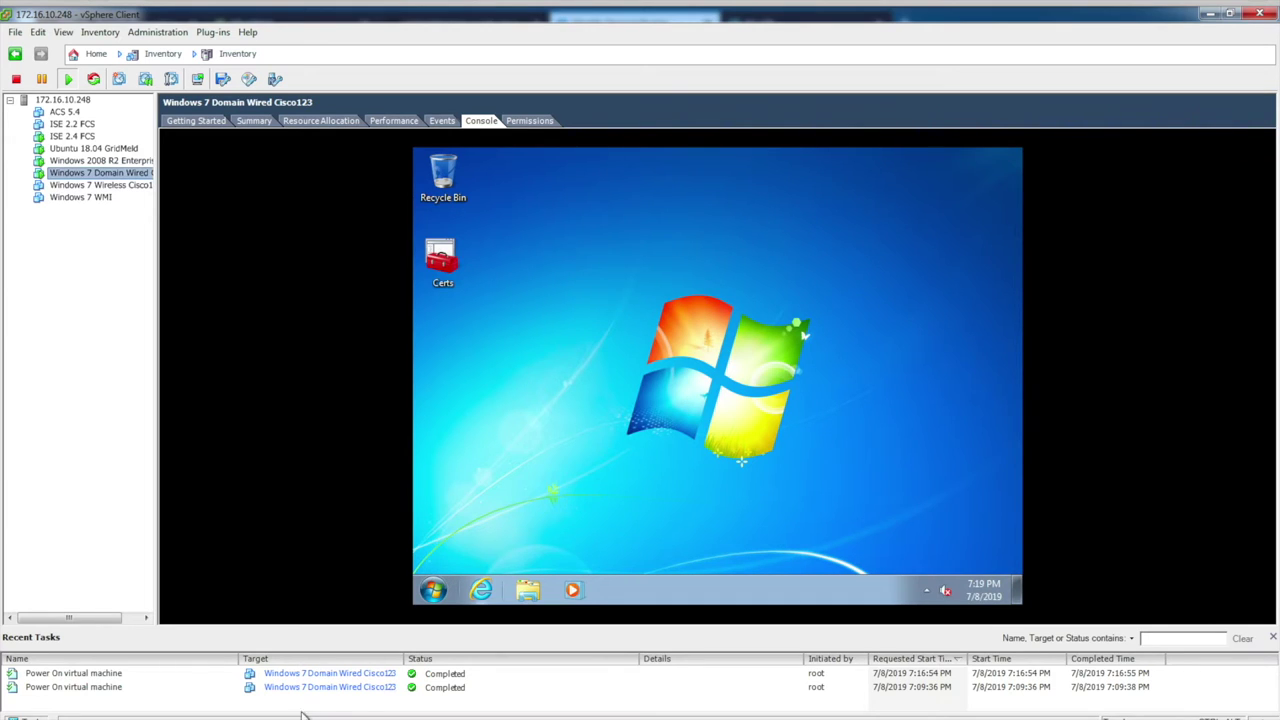
key(alt+Tab)
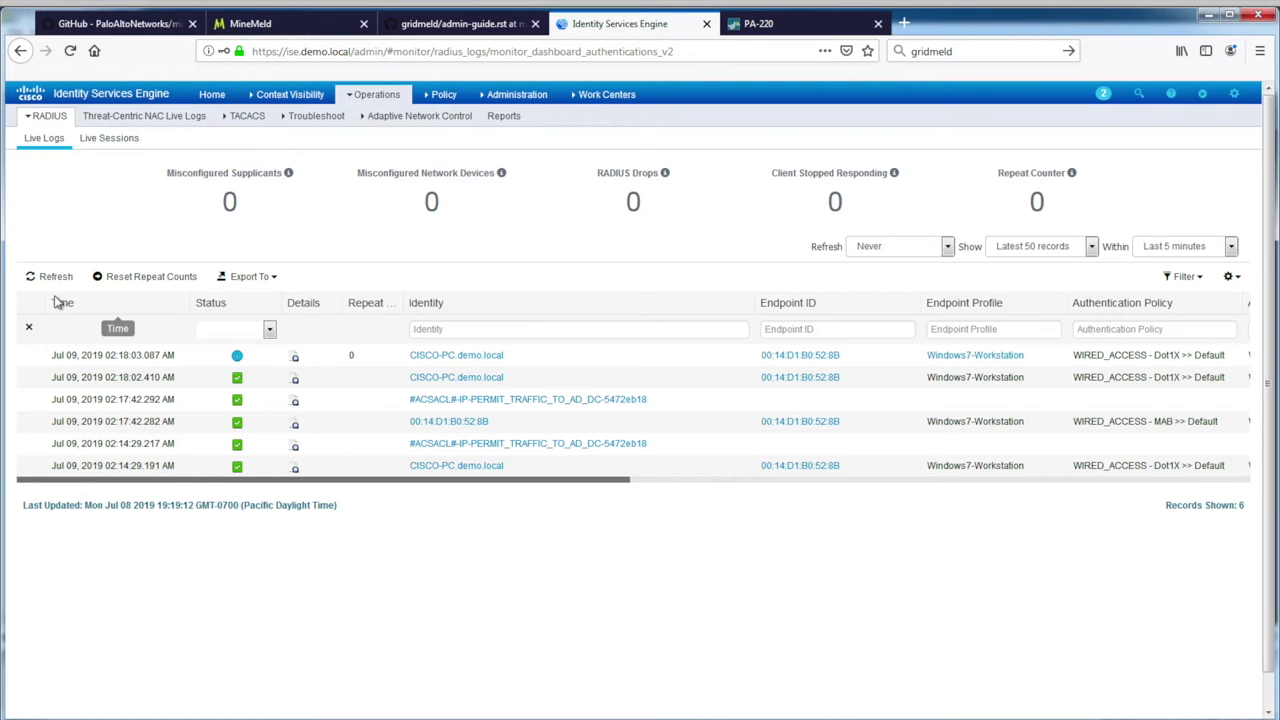
- Refresh Live Logs and scroll right to see the student login at 10.0.11.100 with group STUDENTS
click(52, 278)
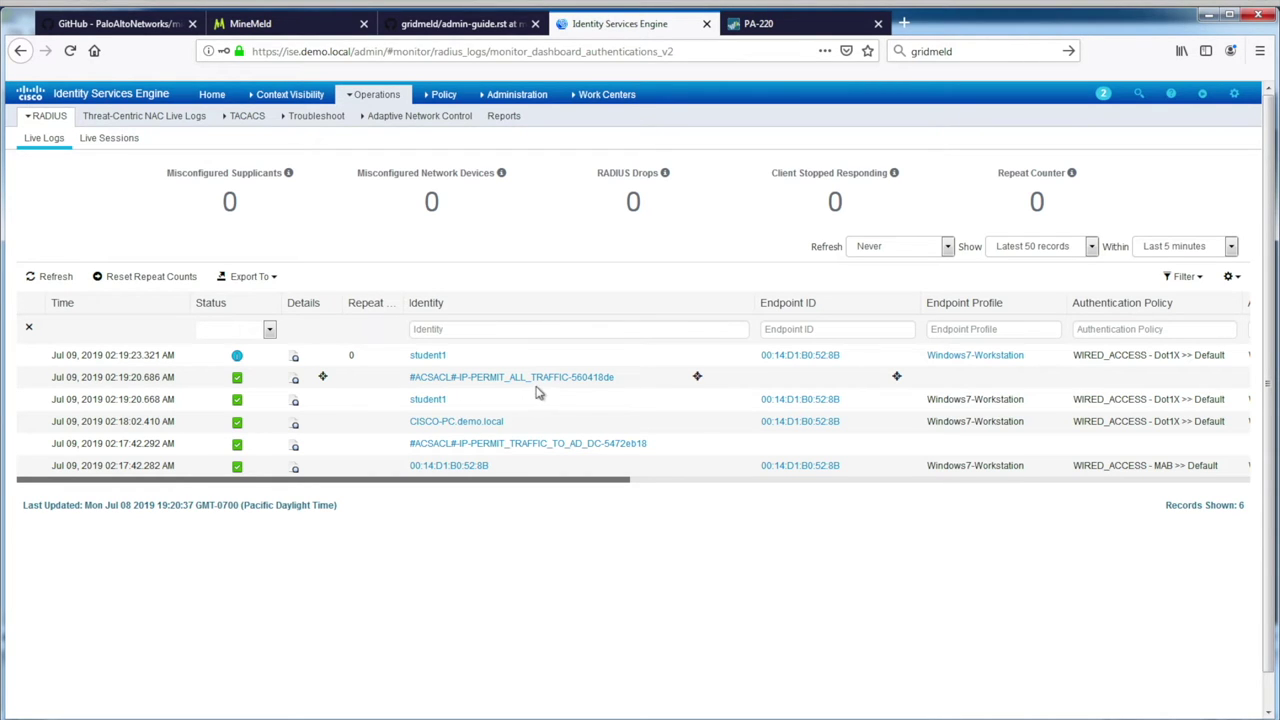
drag(556, 489, 905, 487)
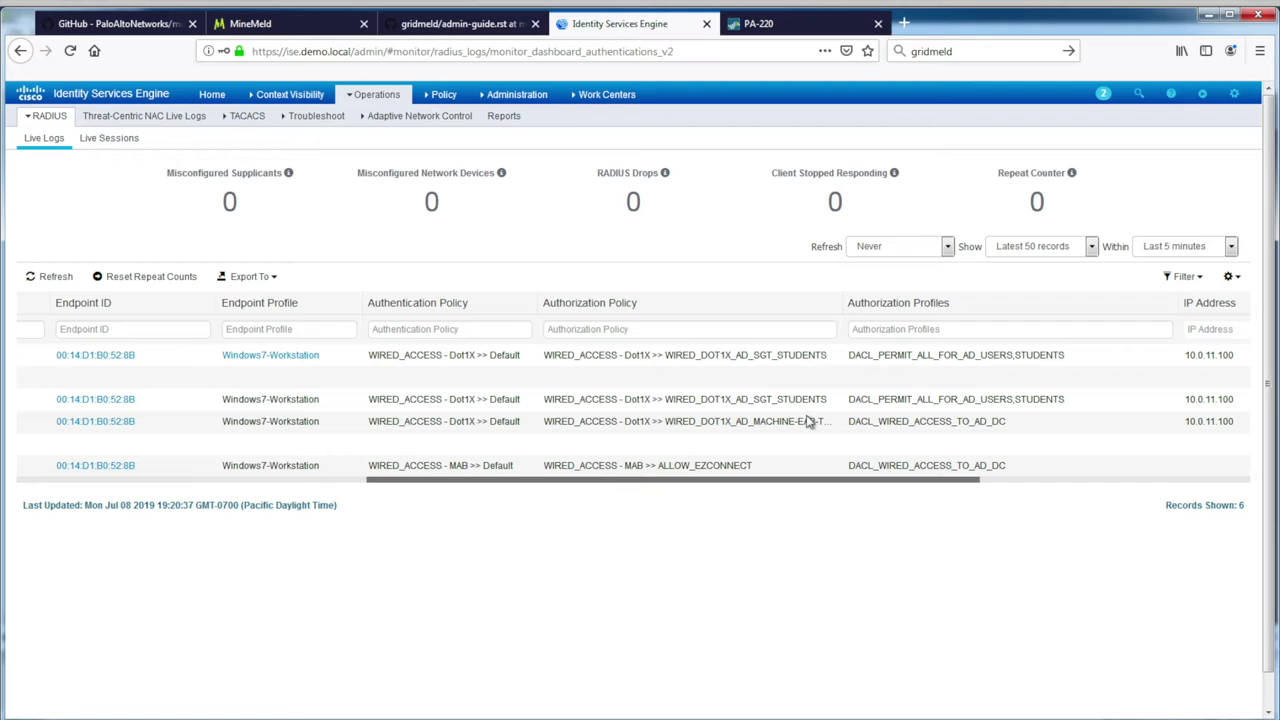
drag(869, 486, 1166, 491)
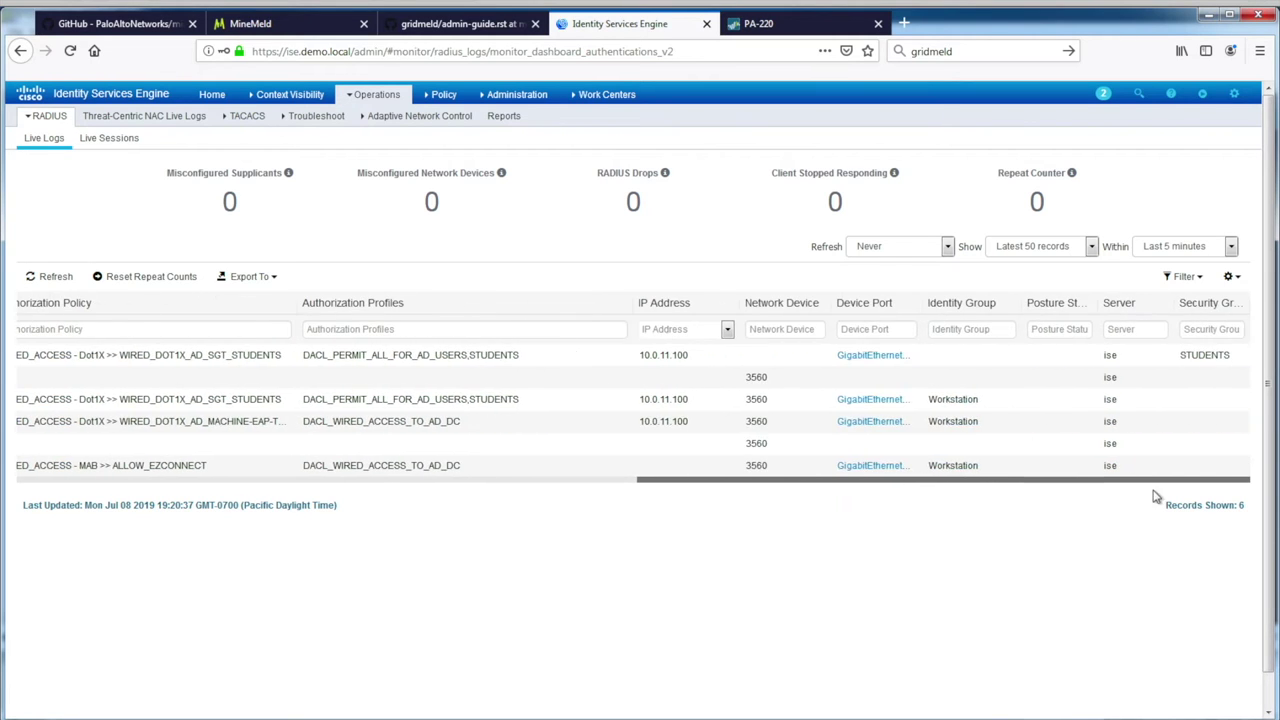
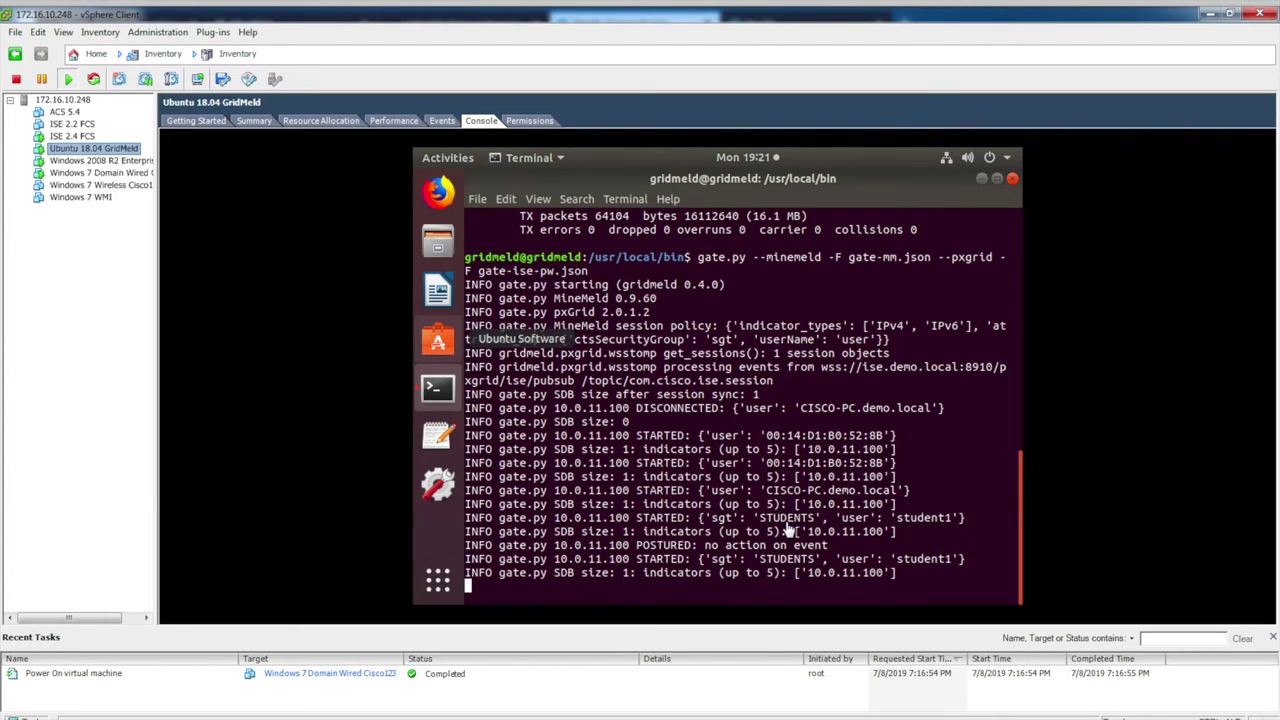
- Switch from the GridMeld console to the ISE RADIUS Live Logs in Firefox
key(alt+Tab)
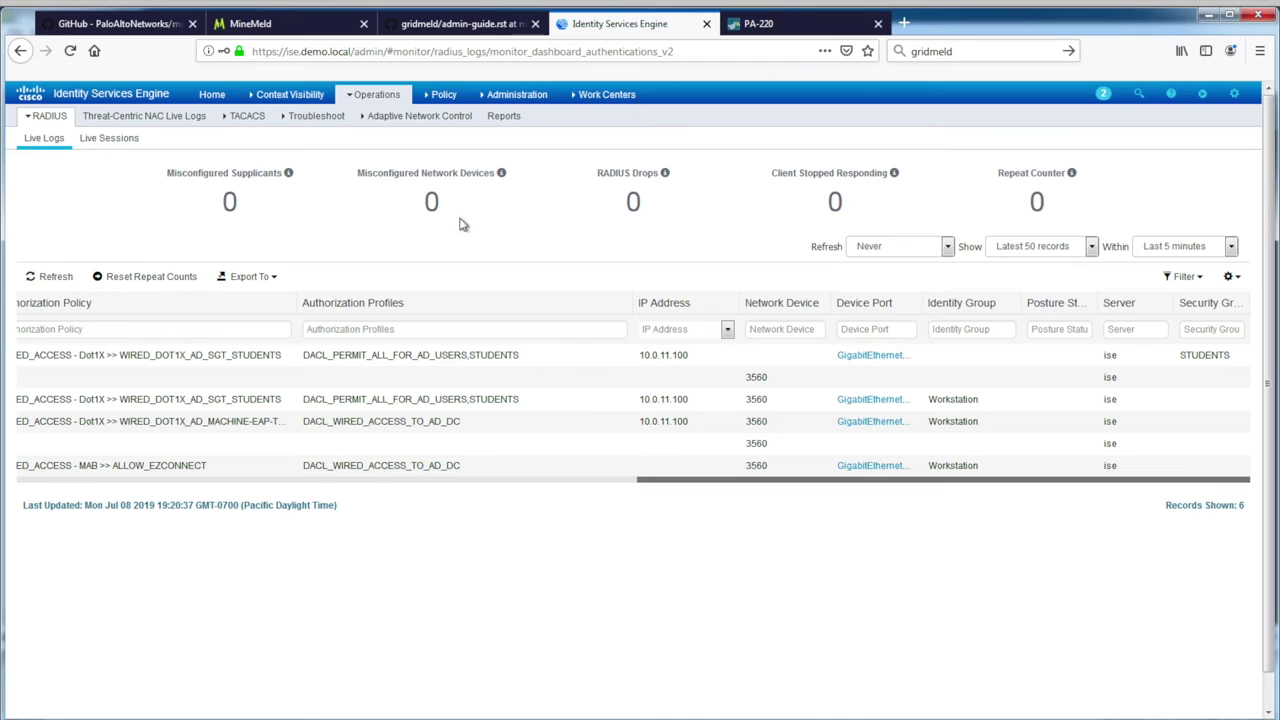
- Inspect the STUDENTS_SGT address group's mmld_sgt_STUDENTS match tag on the PA-220, without changes
click(773, 32)
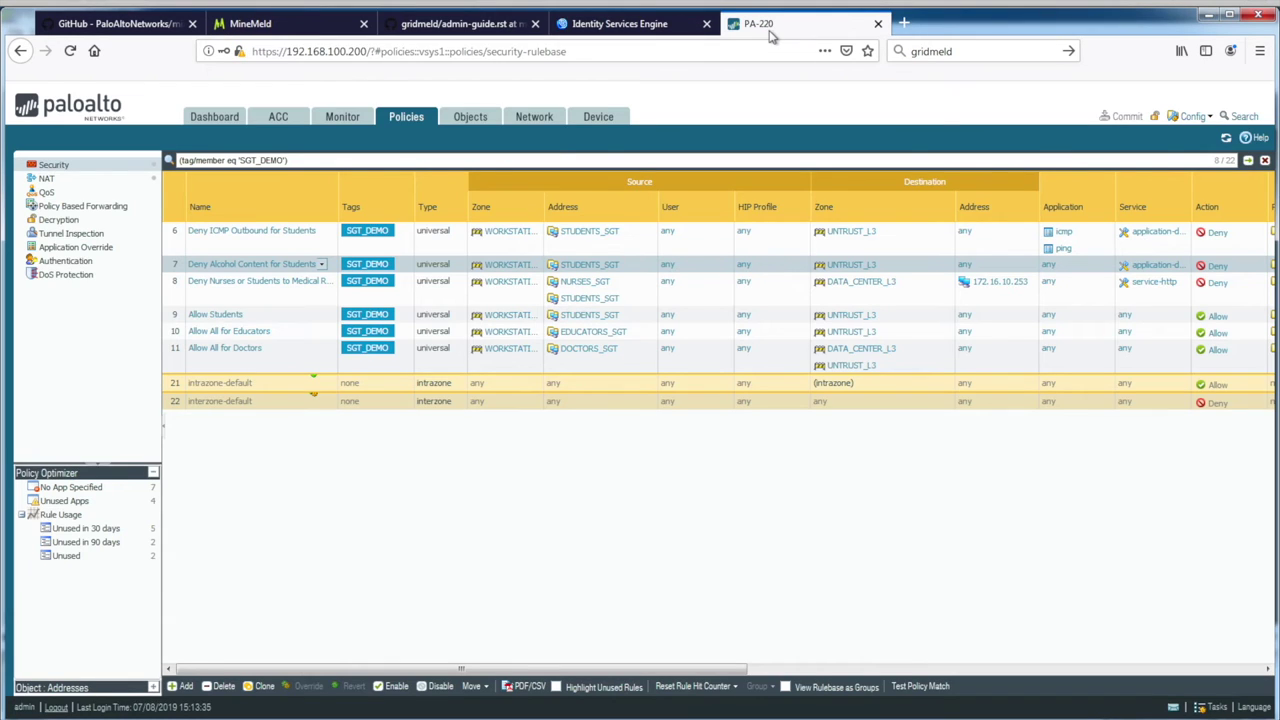
click(488, 119)
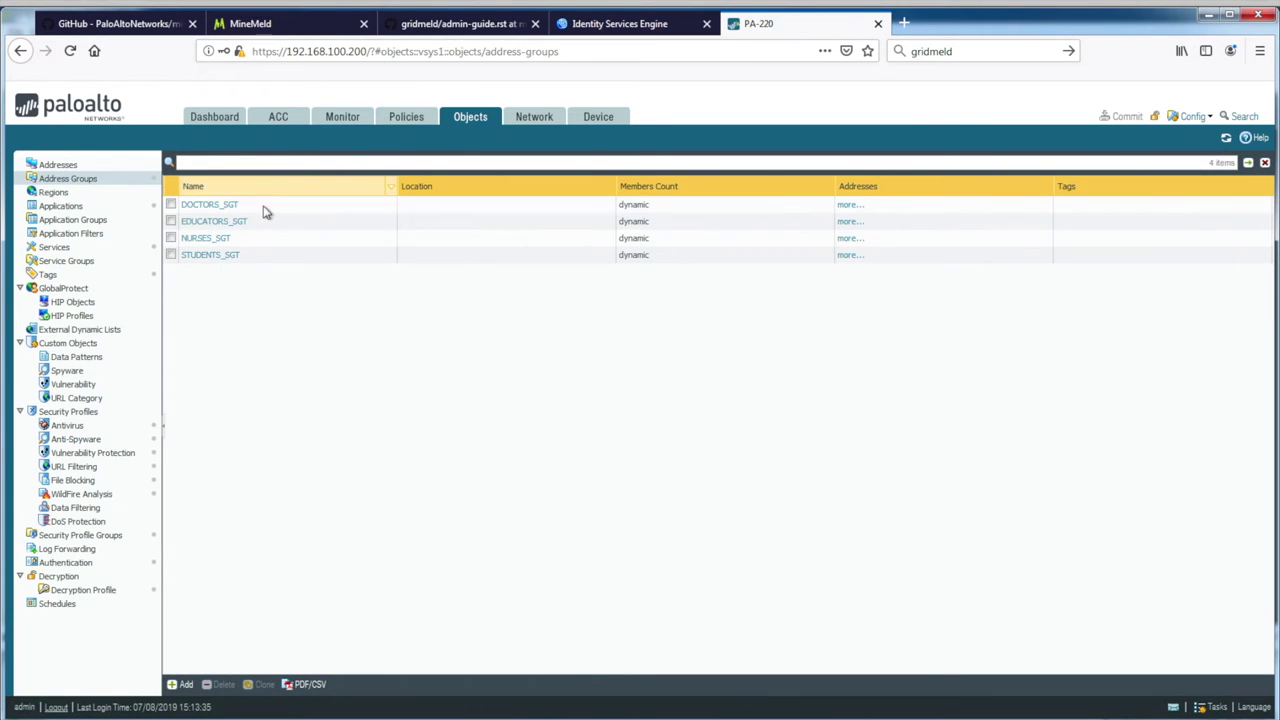
click(211, 256)
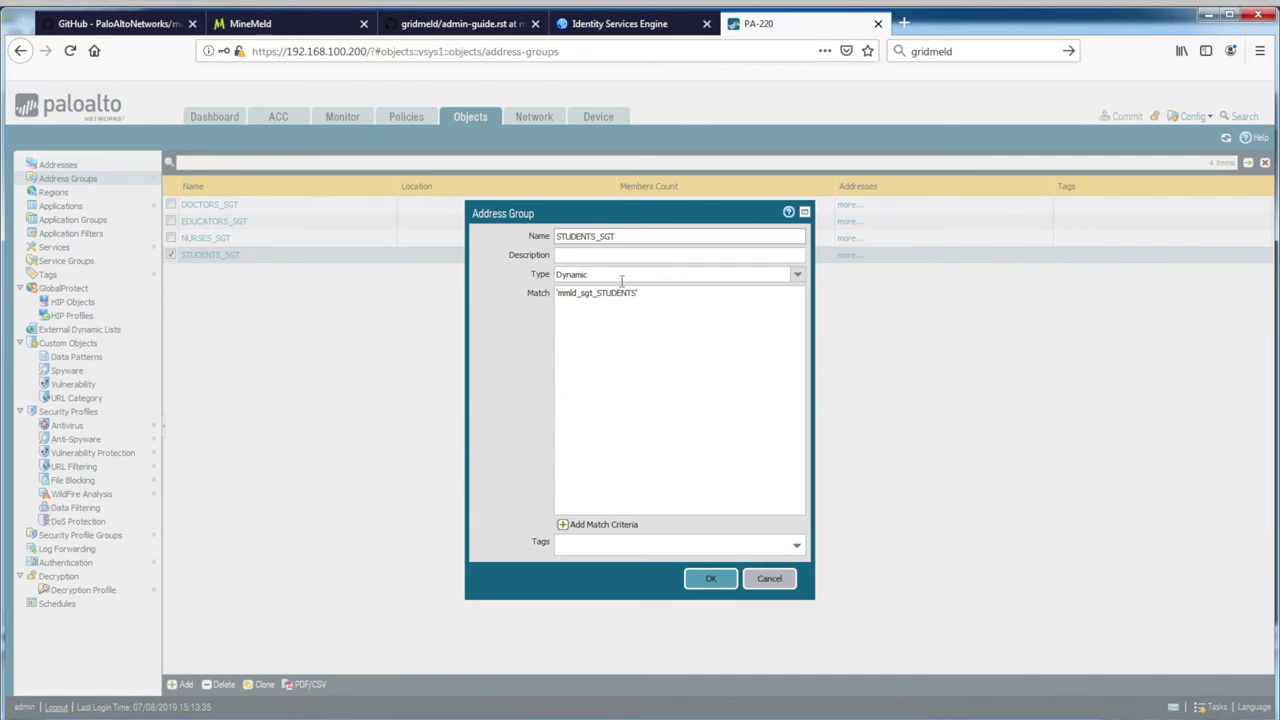
drag(641, 294, 600, 296)
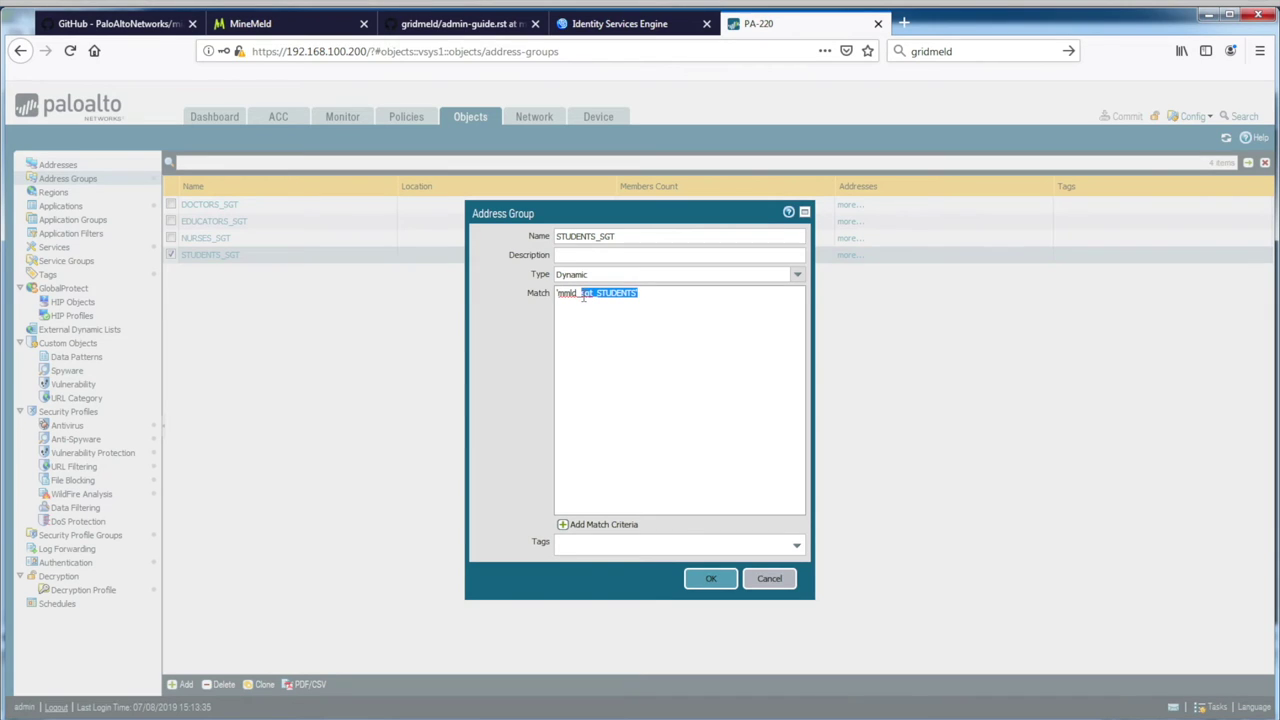
click(770, 588)
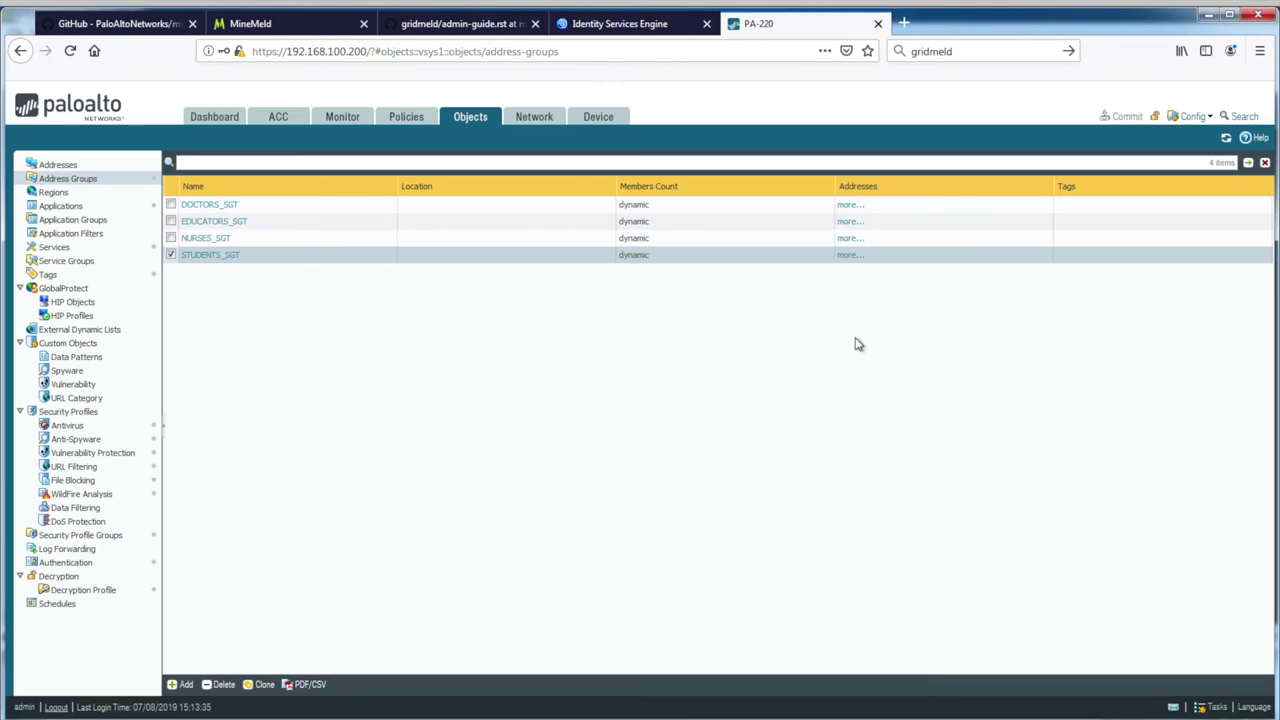
- Confirm STUDENTS_SGT now lists 10.0.11.100, then return to the security policy rules
click(850, 257)
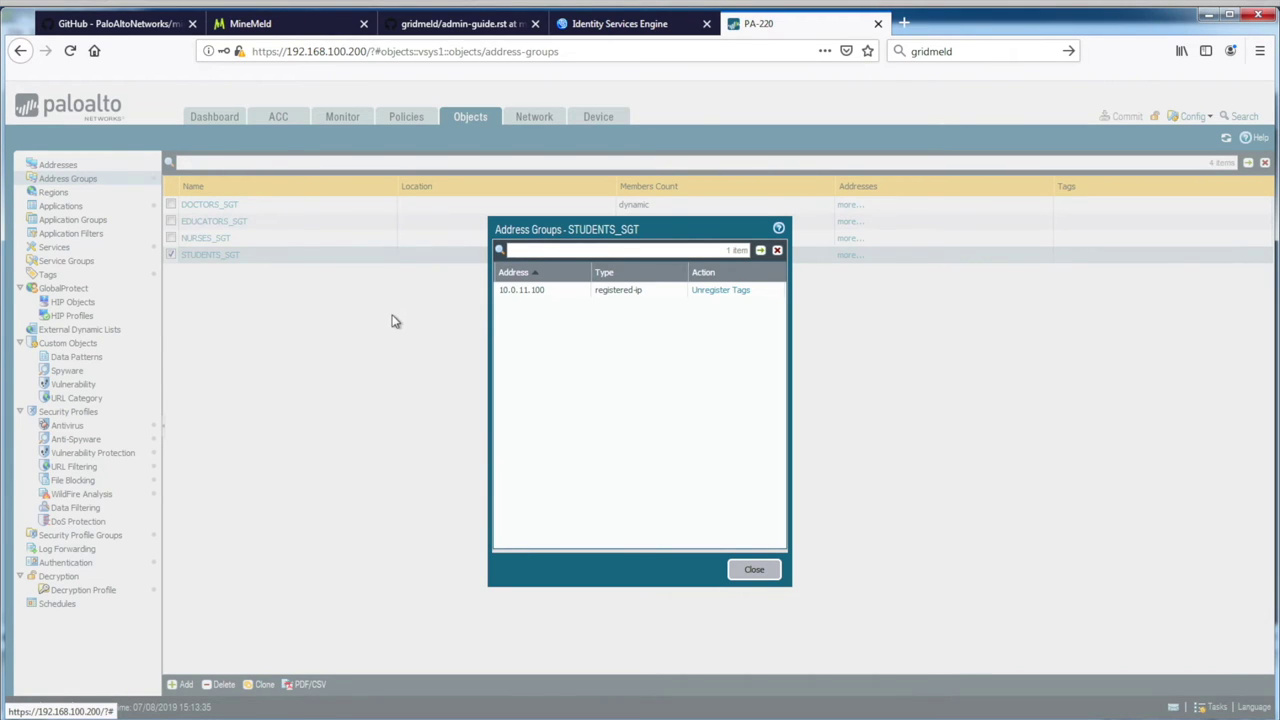
click(754, 569)
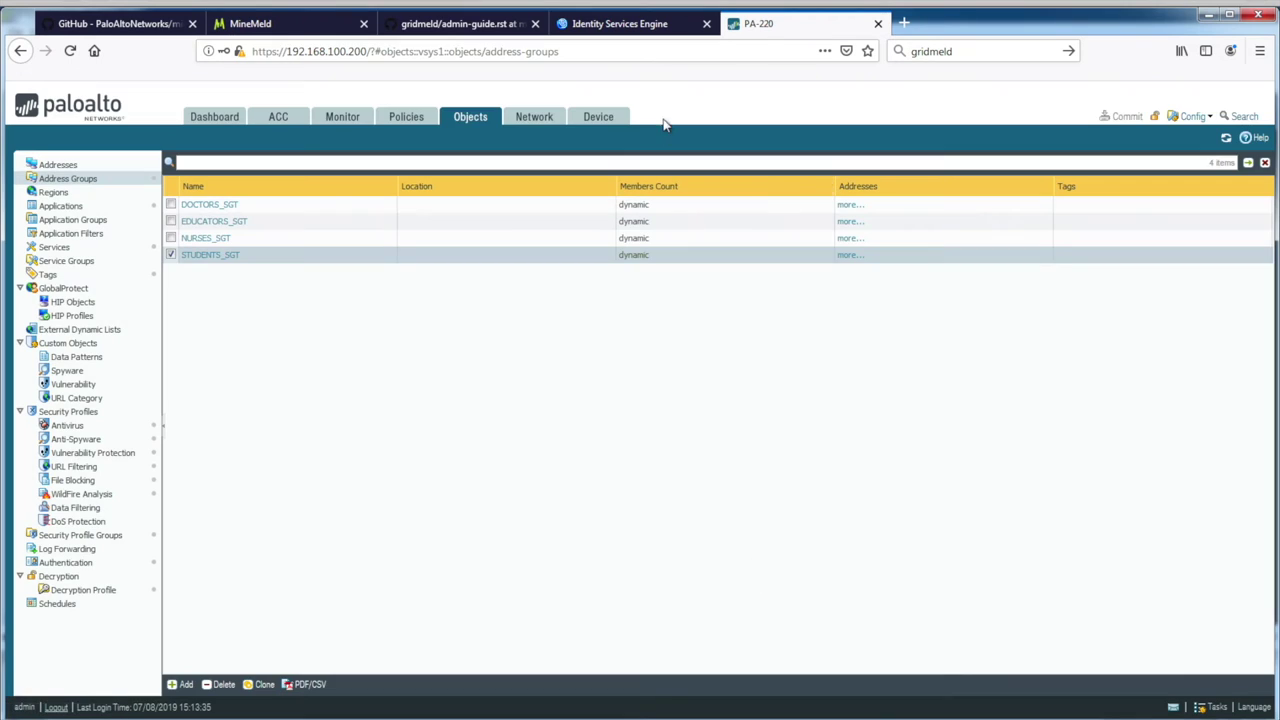
click(403, 122)
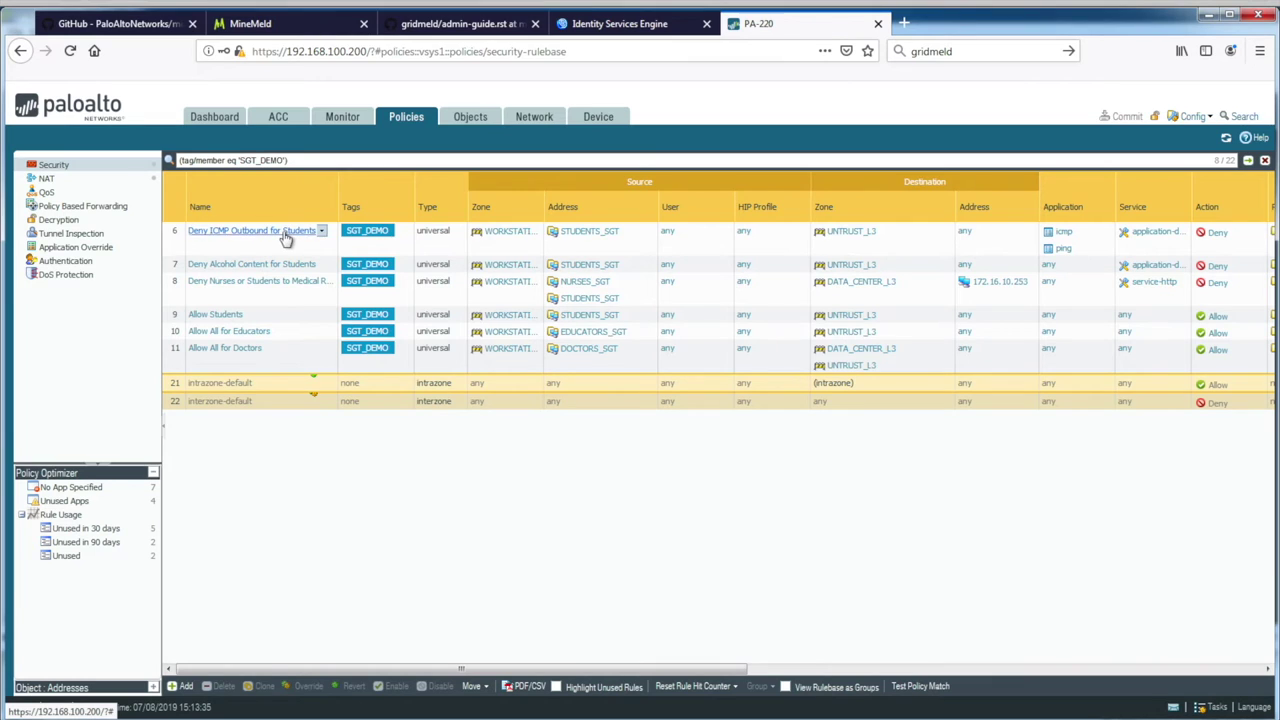
- Review the student ICMP deny rule's source and applications without saving changes
click(285, 238)
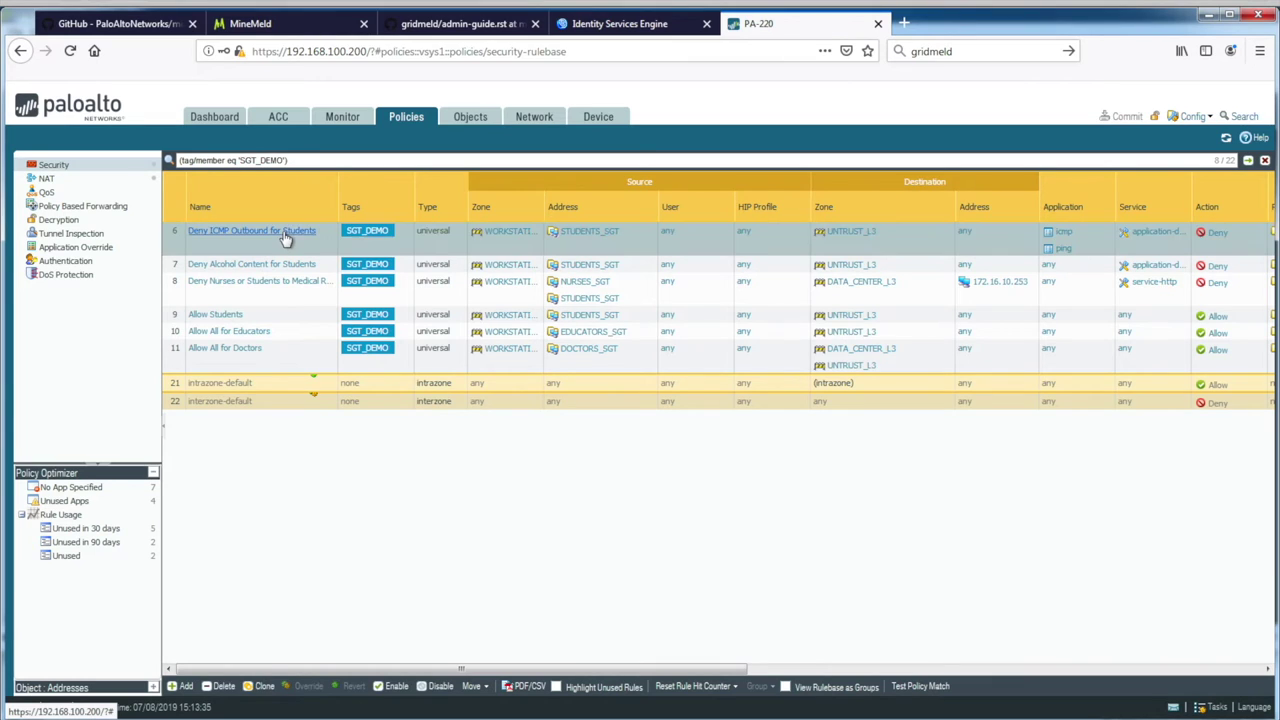
double_click(519, 244)
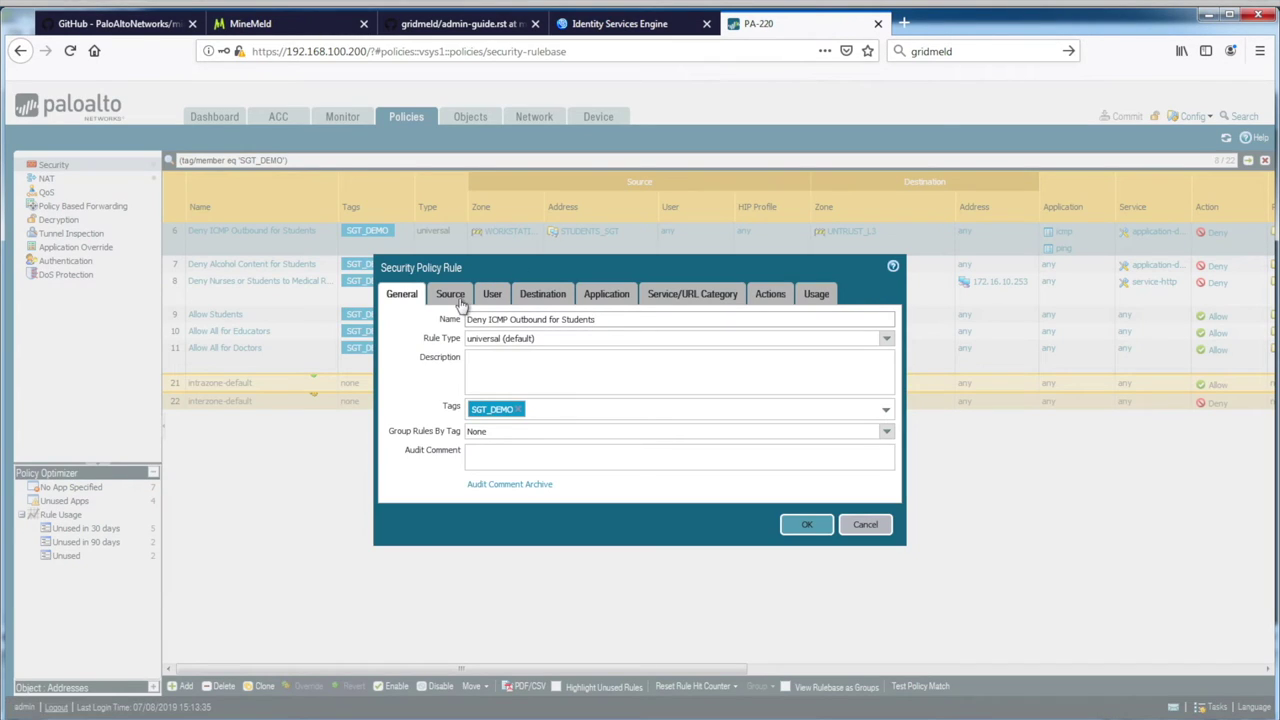
click(450, 293)
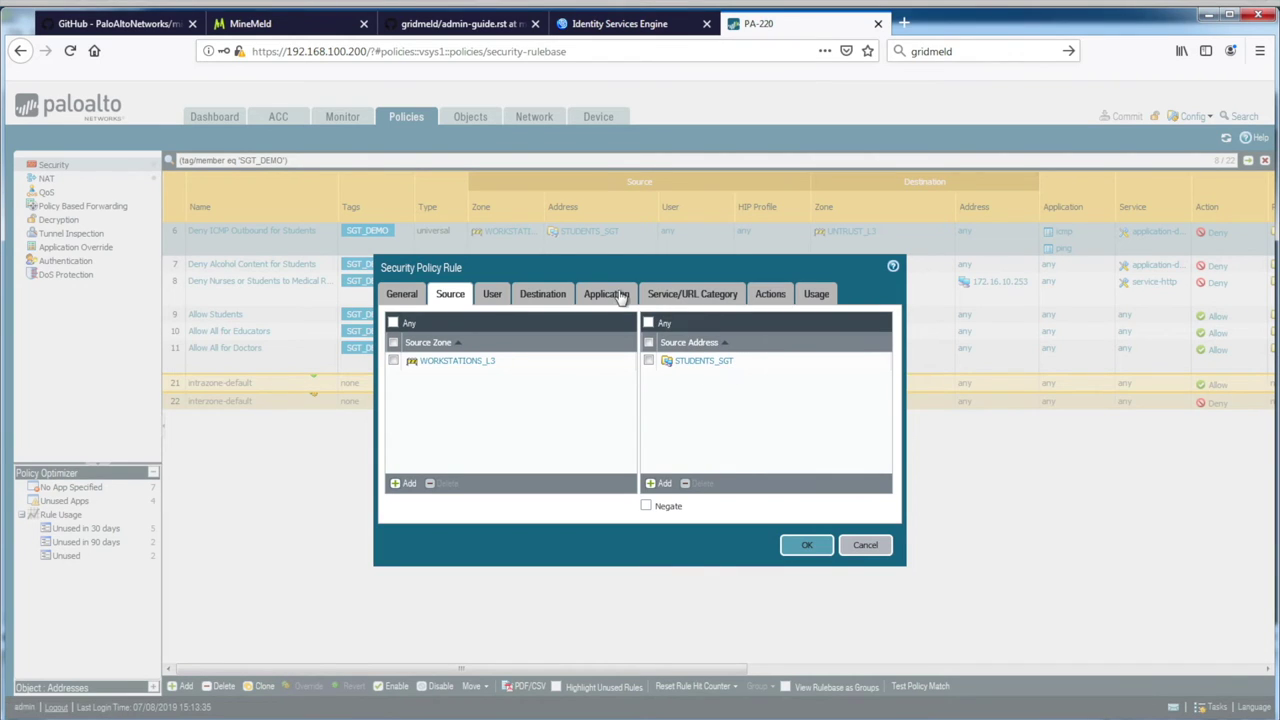
click(607, 294)
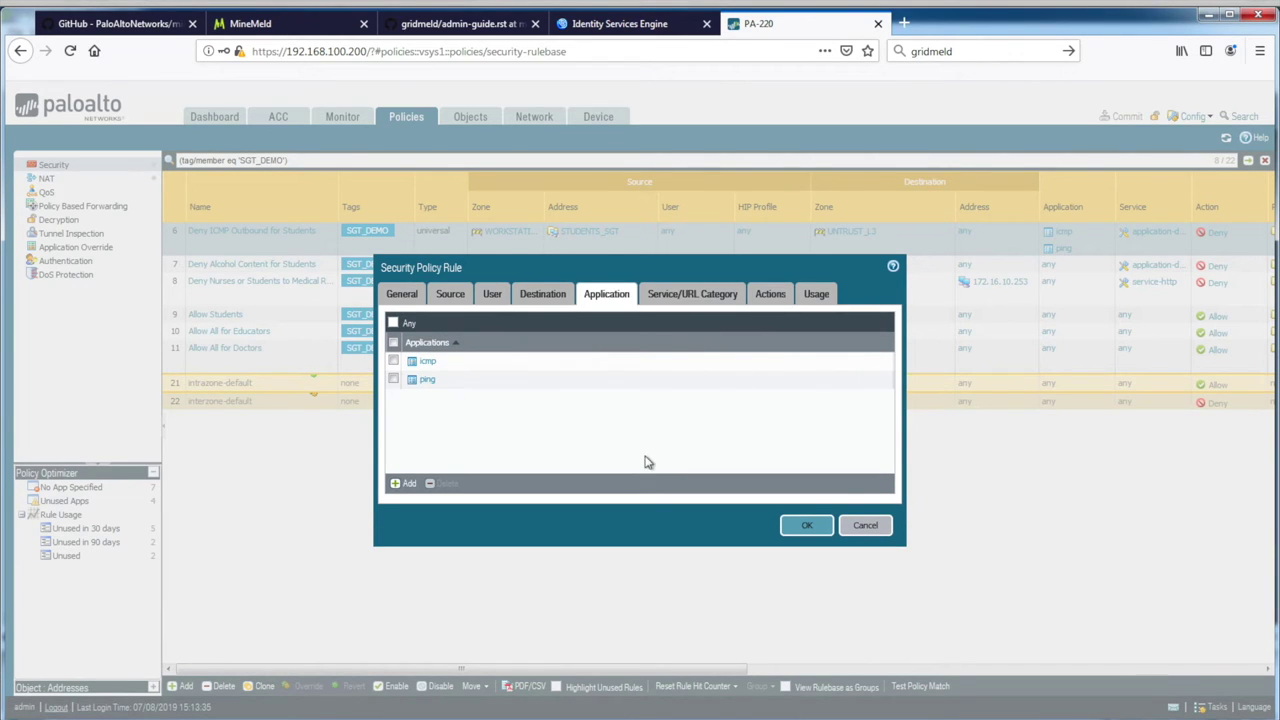
click(865, 527)
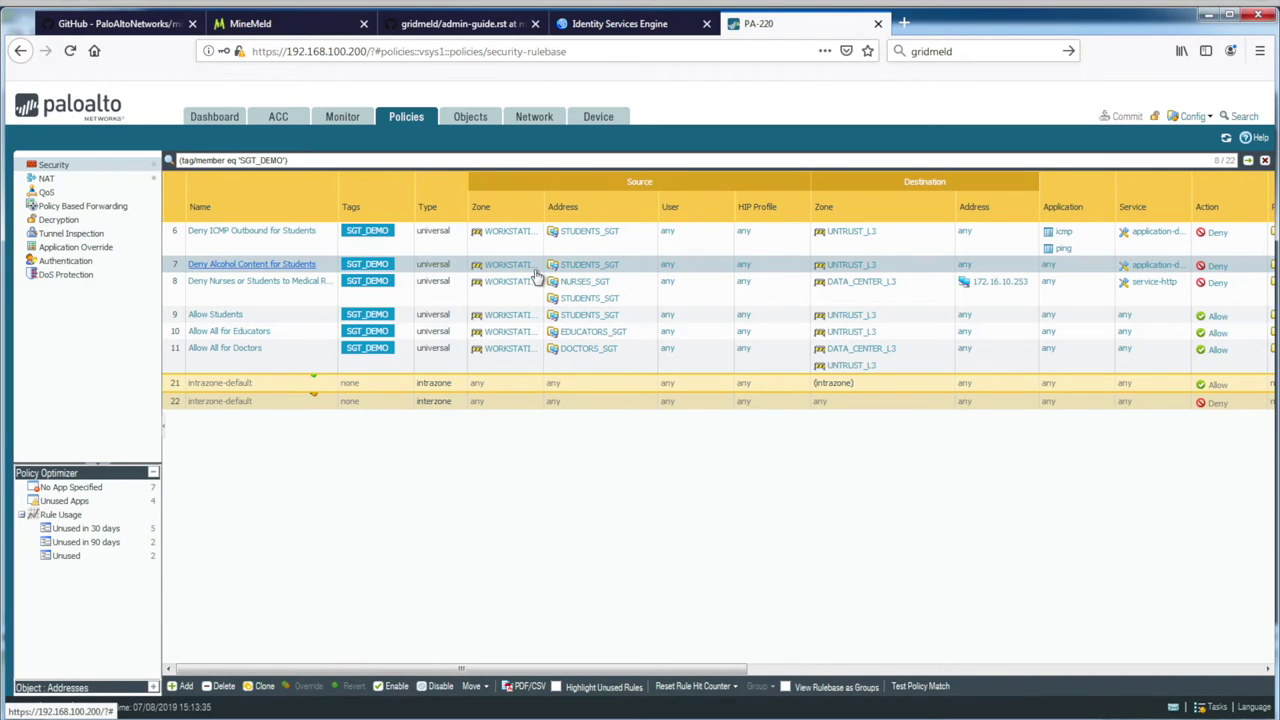
- Review the Deny Alcohol Content for Students rule's source and URL category without saving
click(284, 266)
click(449, 296)
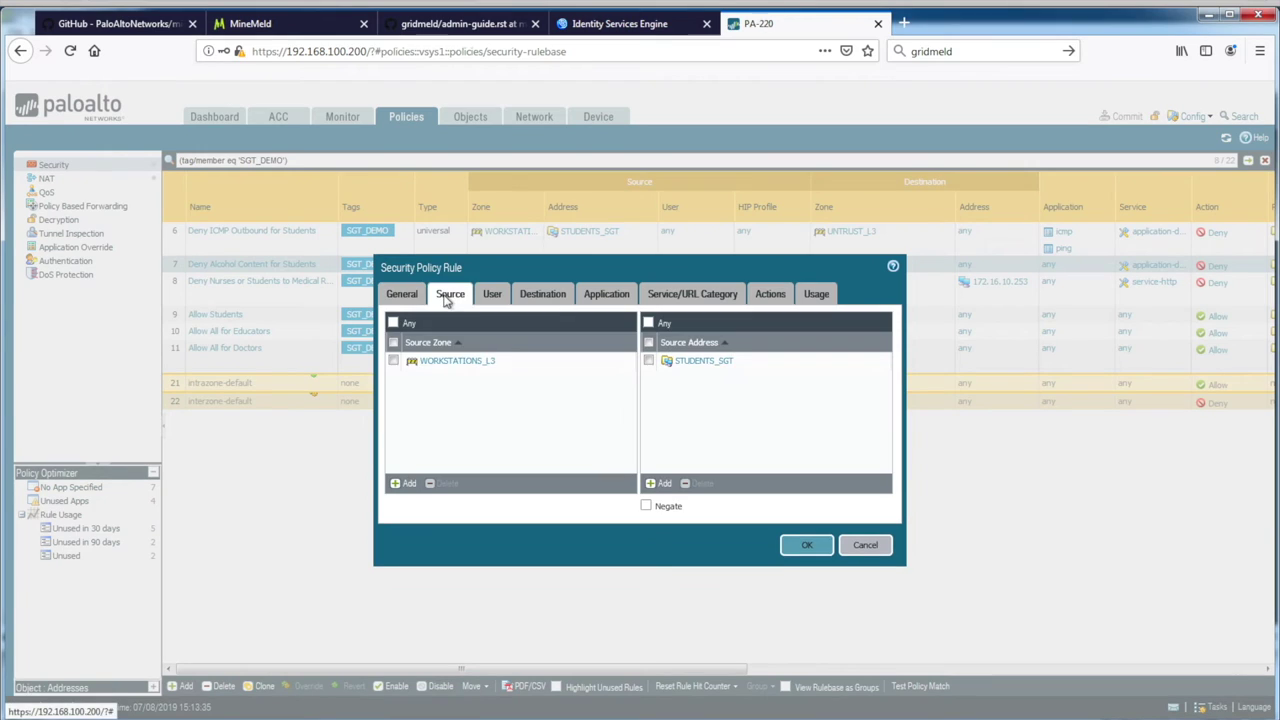
click(697, 297)
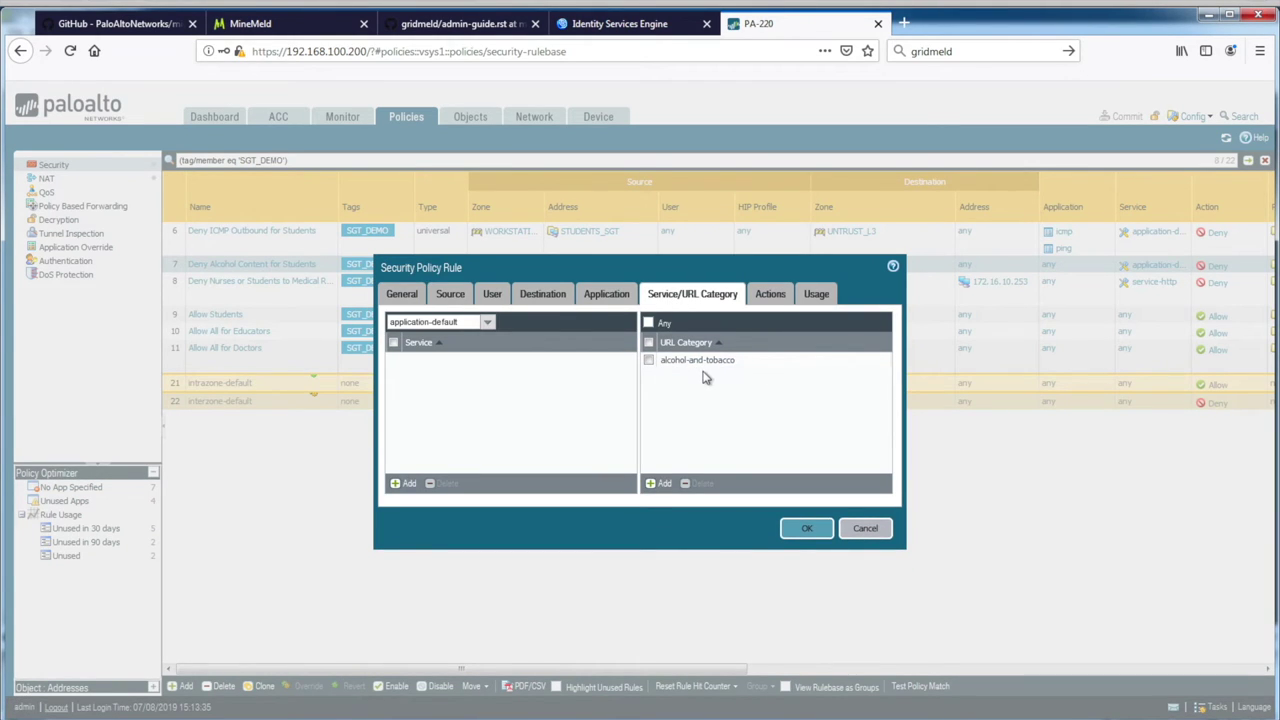
click(868, 530)
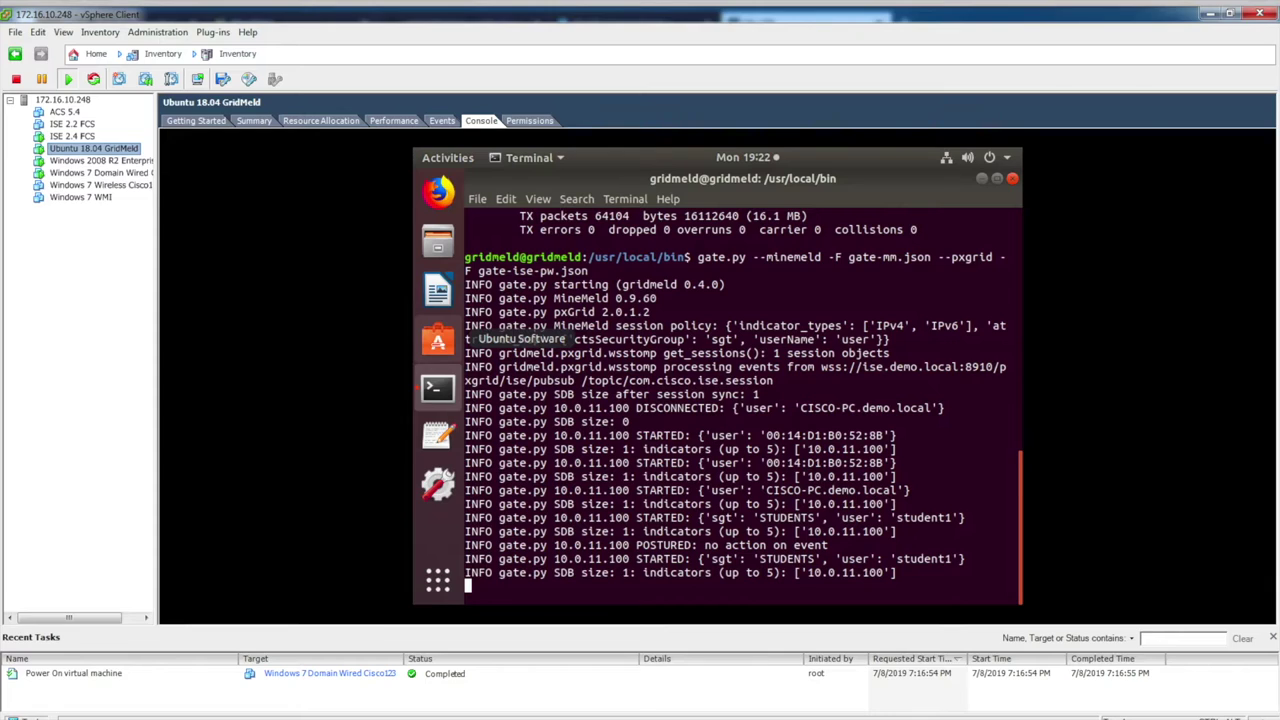
- Open a command prompt on the Windows 7 Domain Wired VM console
click(109, 174)
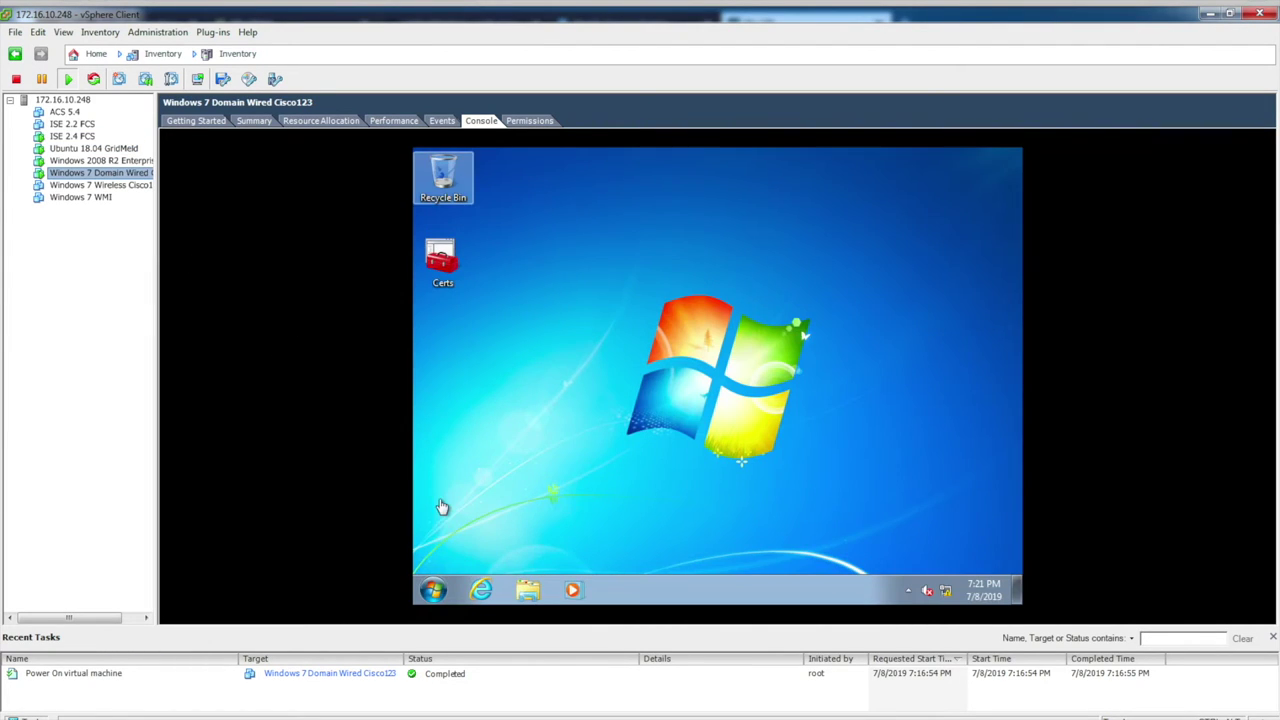
click(434, 591)
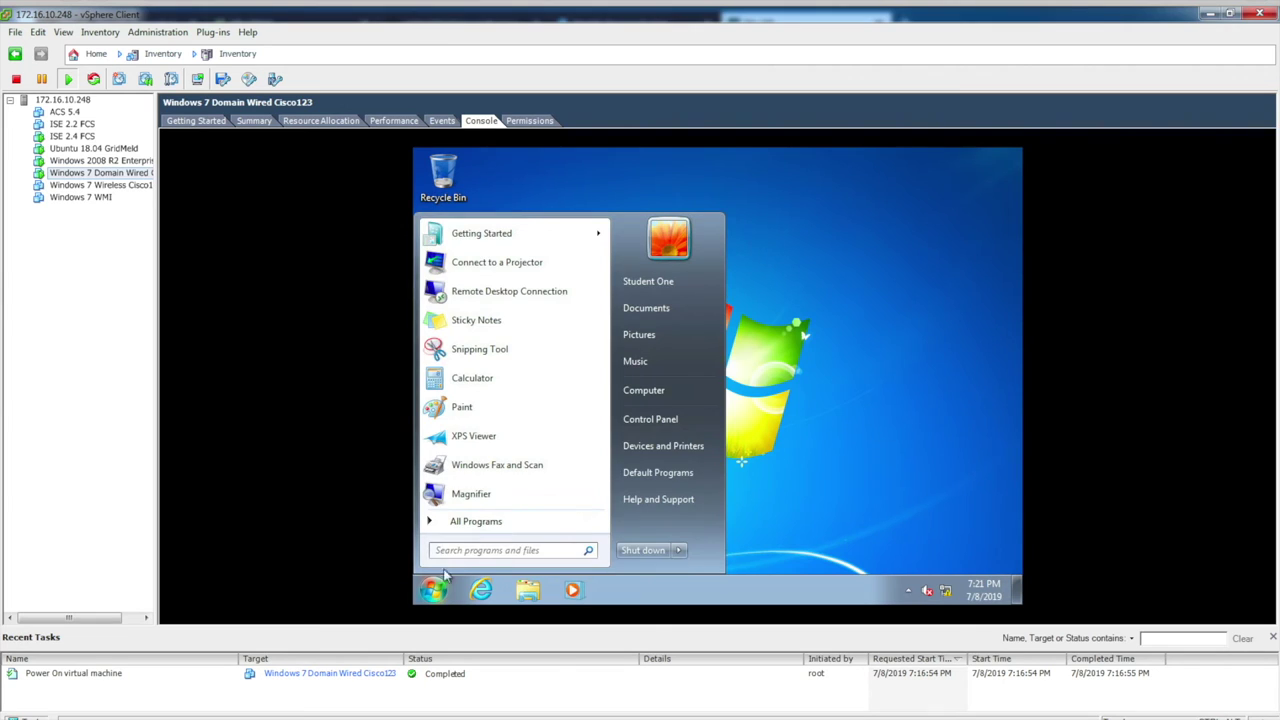
text(cmd)
key(Return)
- Ping 4.2.2.2, see it time out, and return to the PA-220 page
text(ping 4.2.2.2)
key(Return)
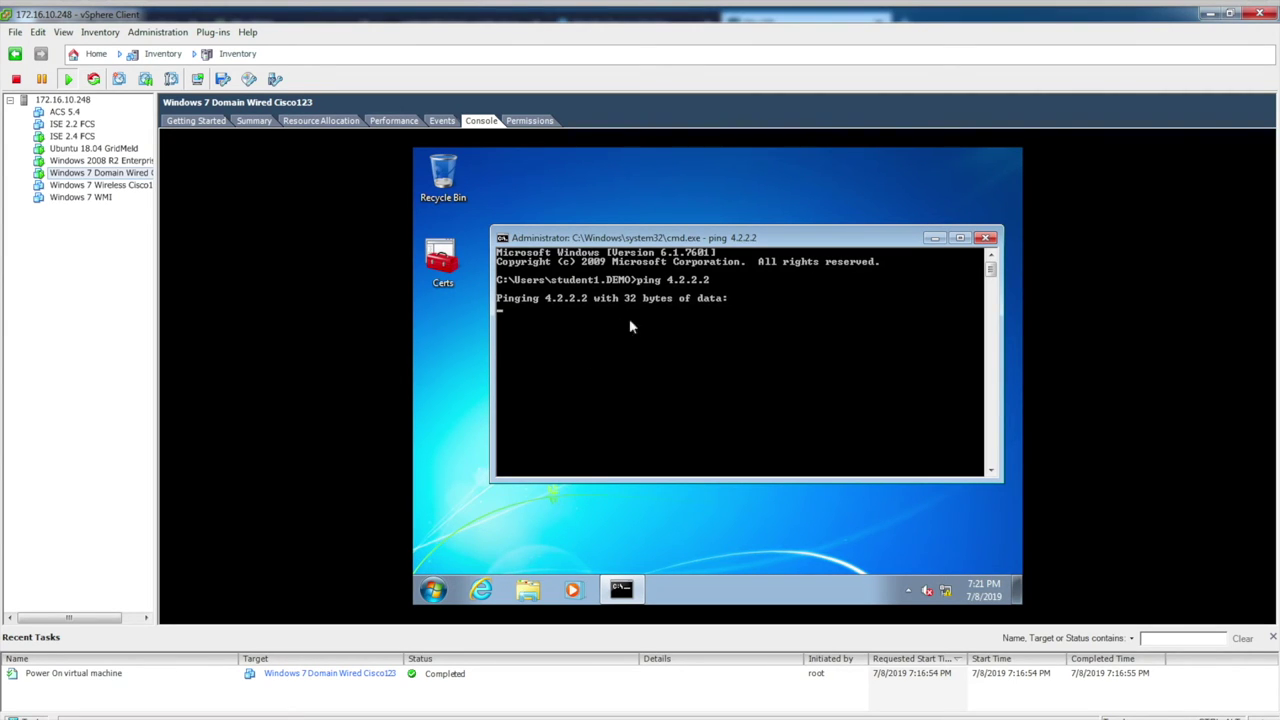
mouse_move(208, 716)
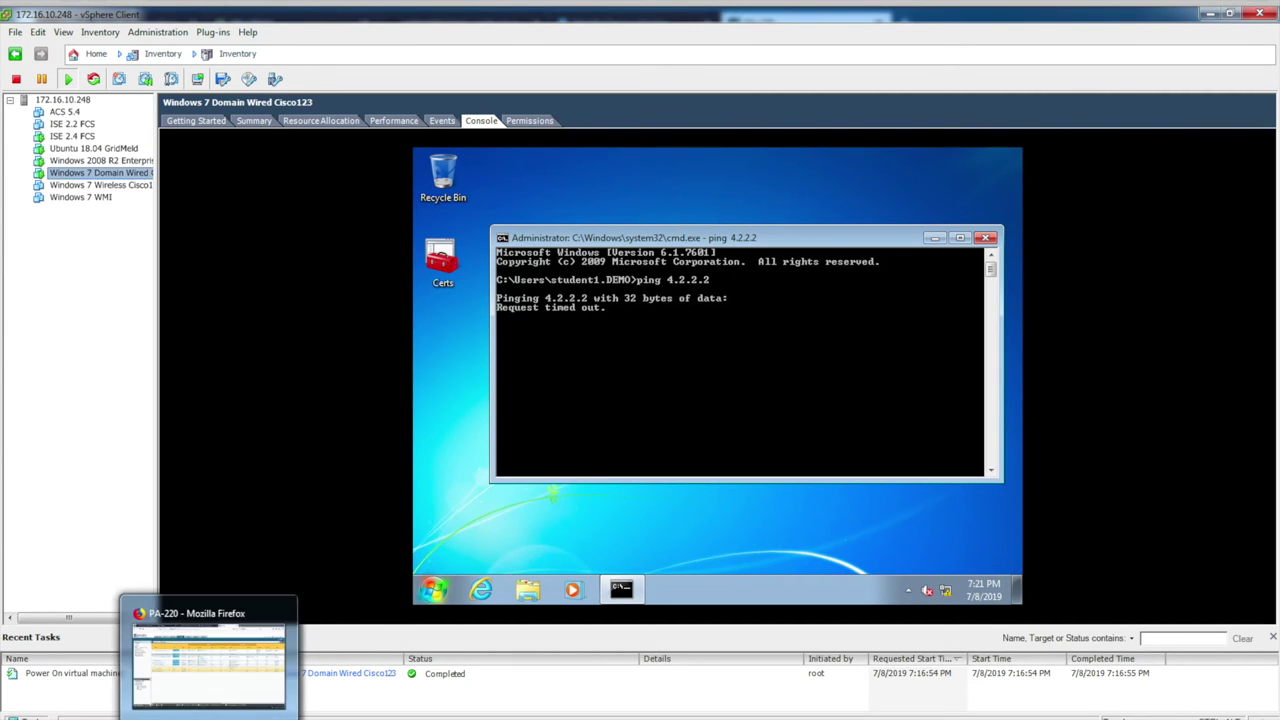
click(208, 665)
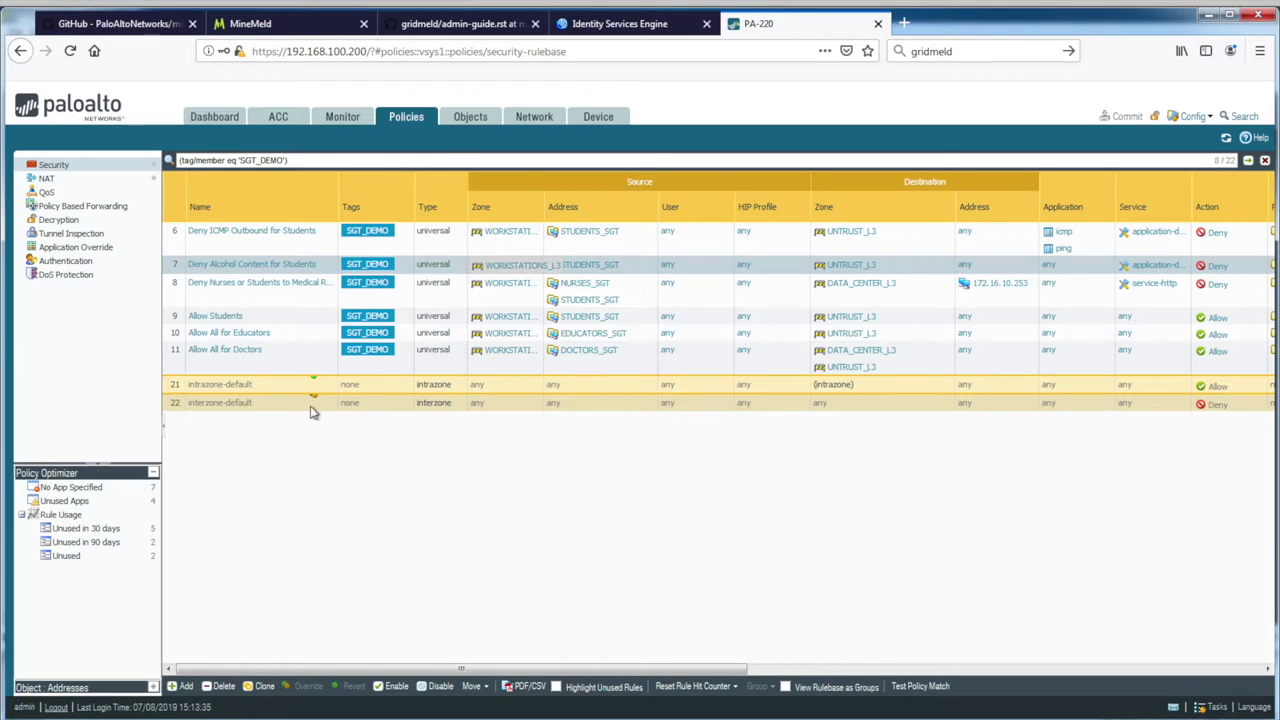
- Filter the traffic logs by source 10.0.11.100 and an action condition
click(342, 117)
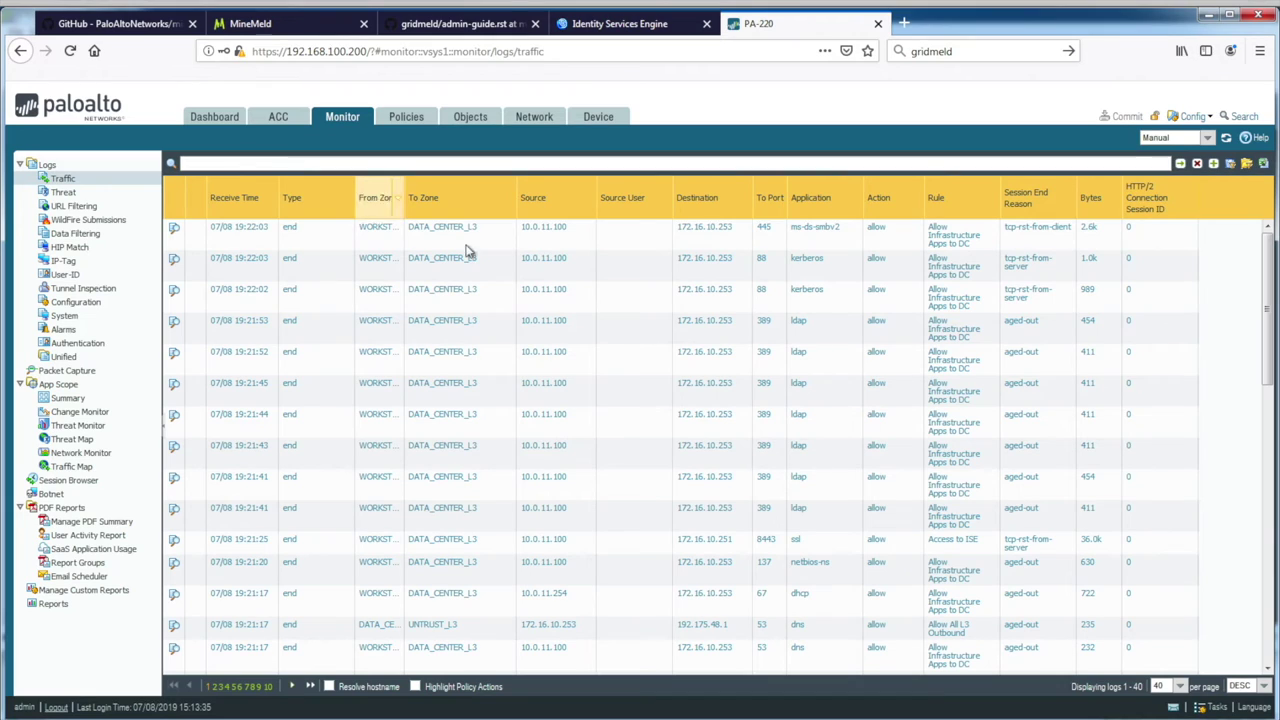
click(557, 229)
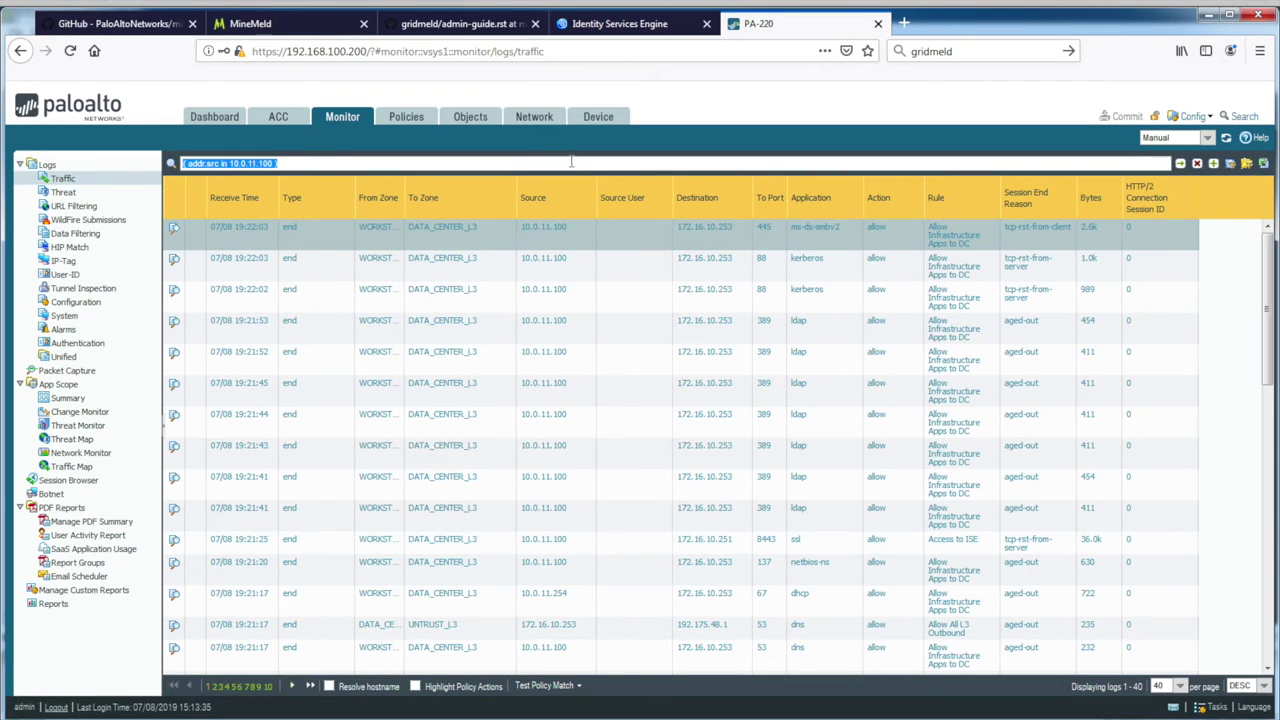
click(876, 228)
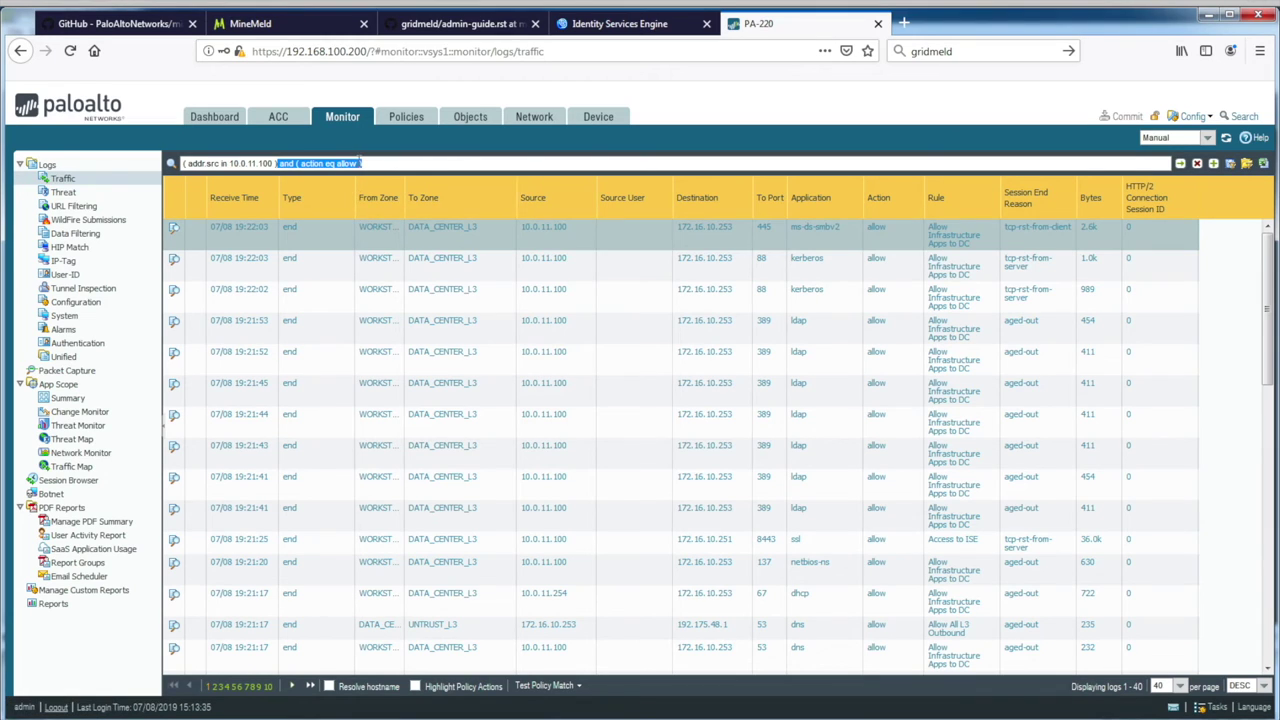
- Change the filter action to deny to reveal blocked pings, then open IE on the client
click(358, 163)
key(BackSpace)
key(BackSpace)
key(BackSpace)
key(BackSpace)
key(BackSpace)
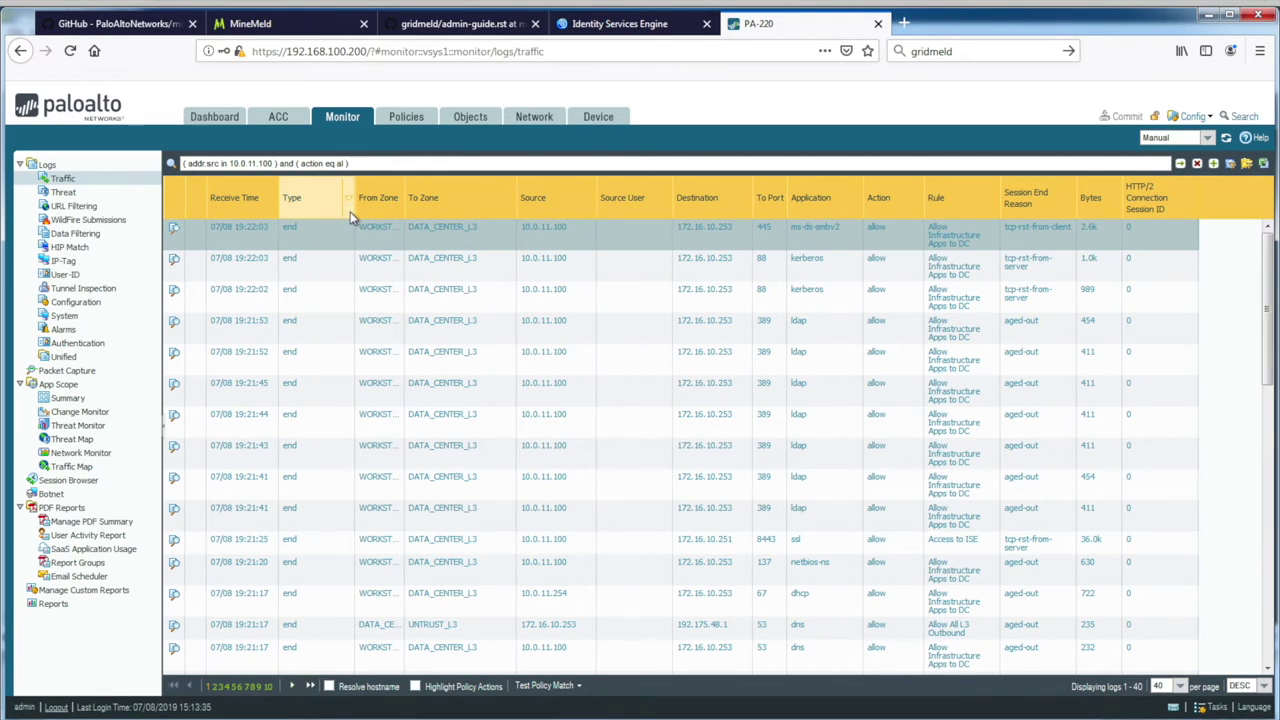
text(deny)
key(Return)
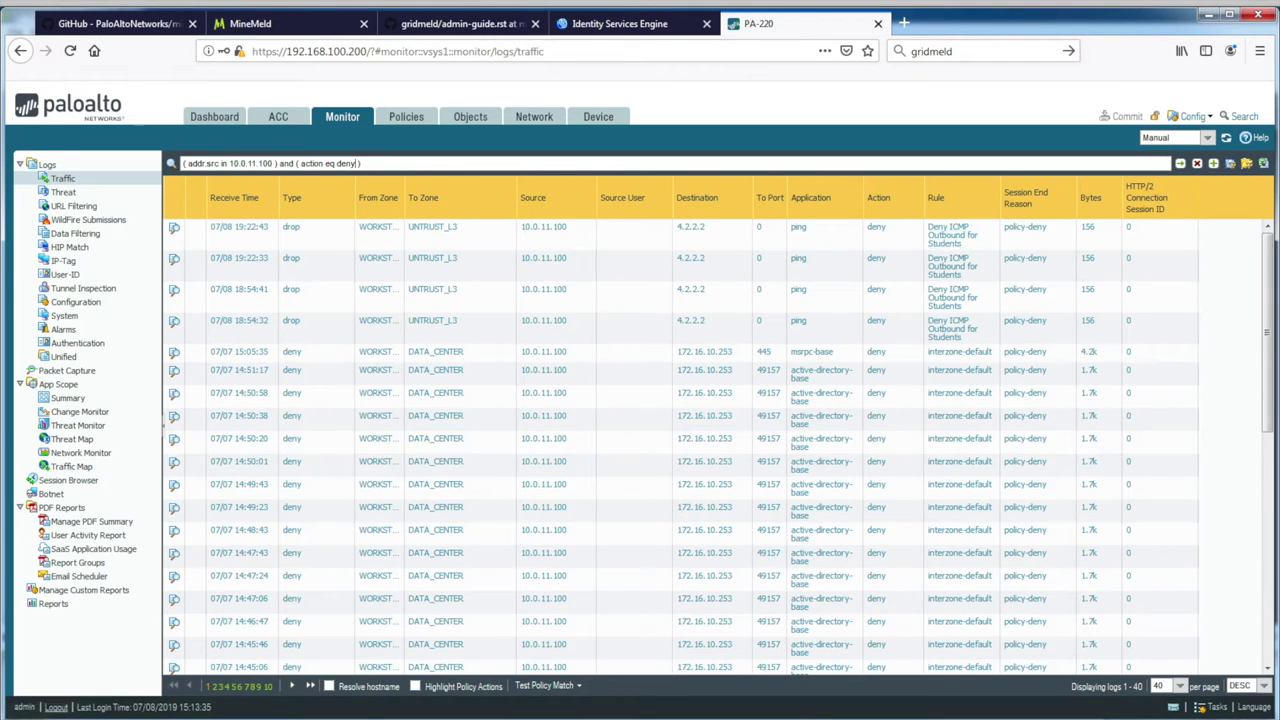
key(alt+Tab)
click(481, 593)
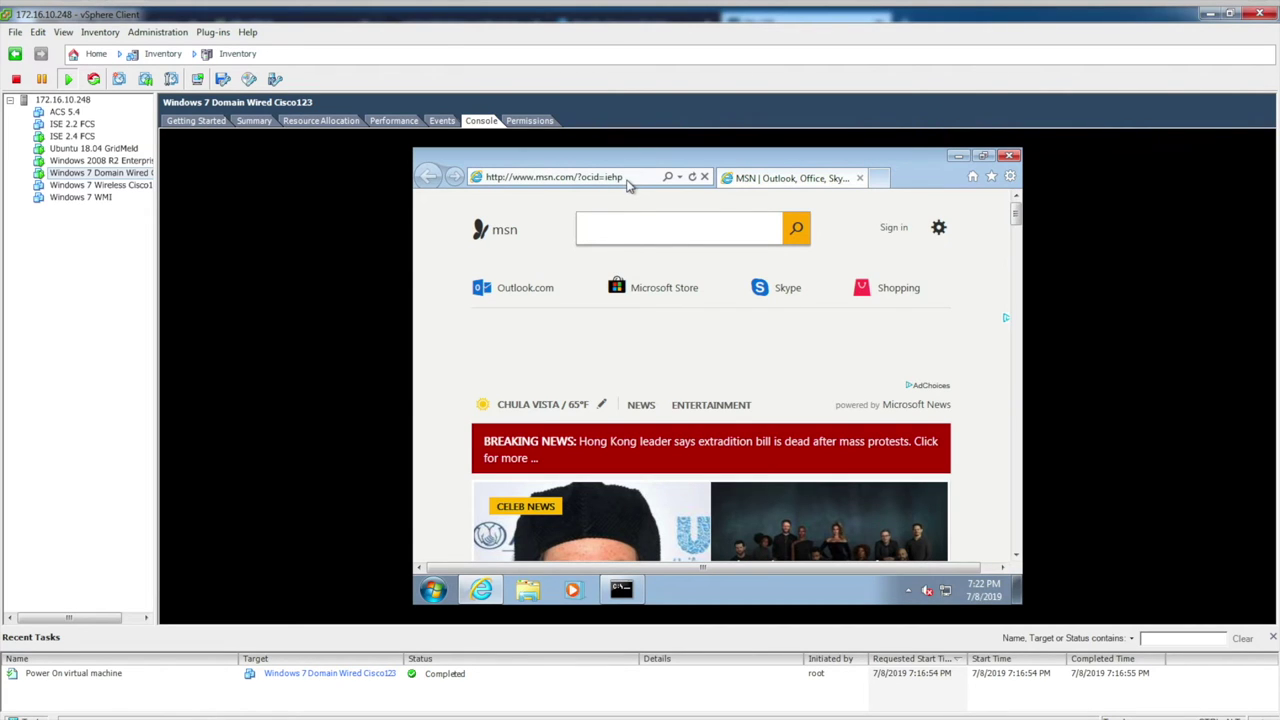
- Browse to budweiser.com in the VM's Internet Explorer and confirm it is blocked
drag(582, 177, 551, 173)
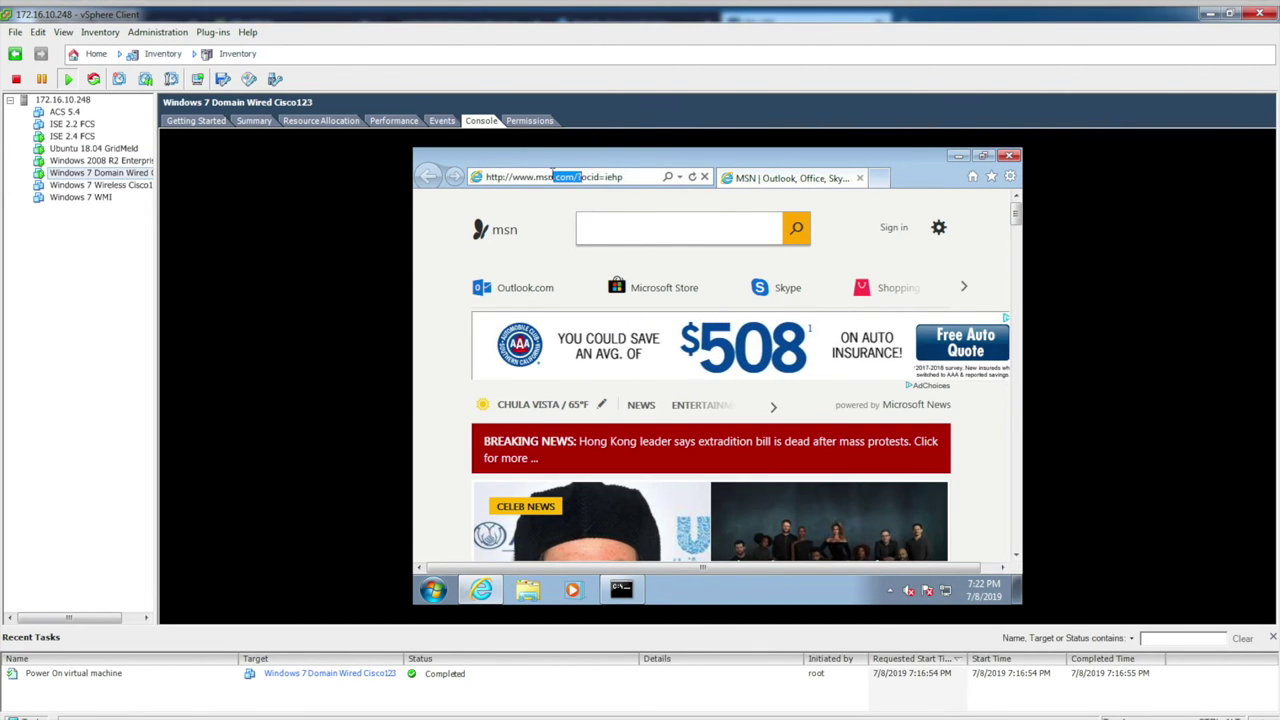
triple_click(551, 175)
text(b)
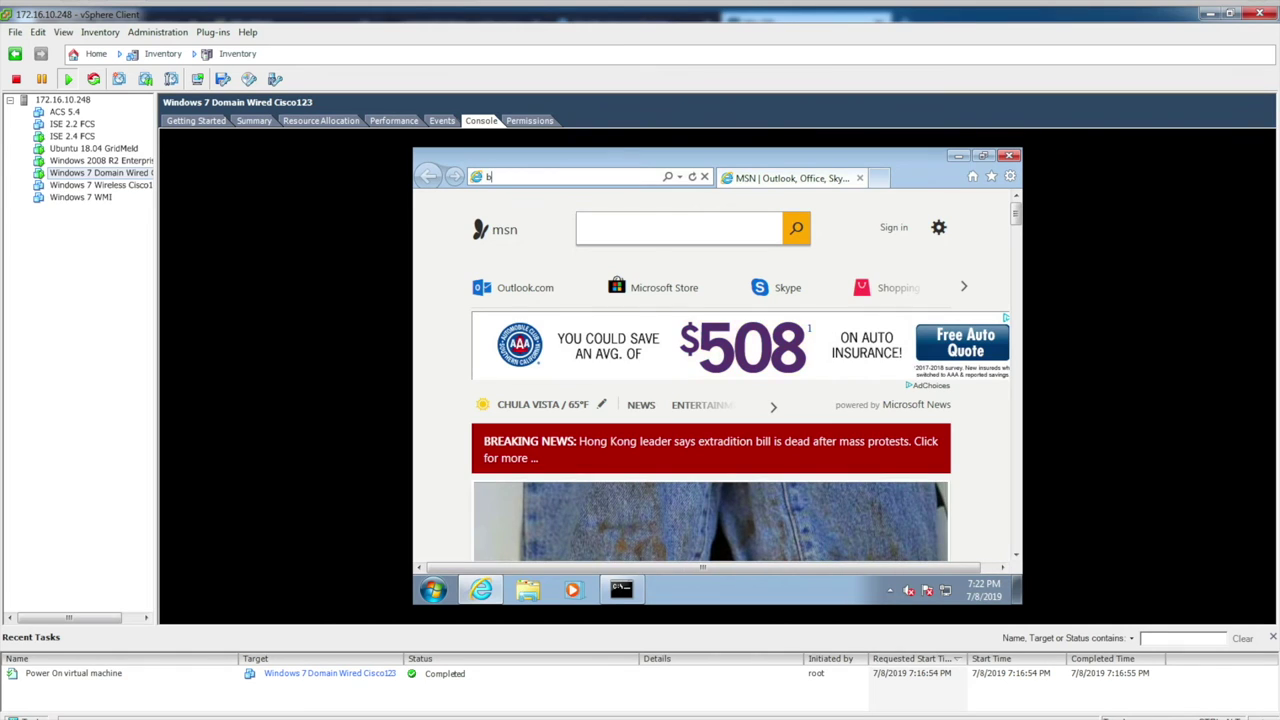
text(udeweiser.com/)
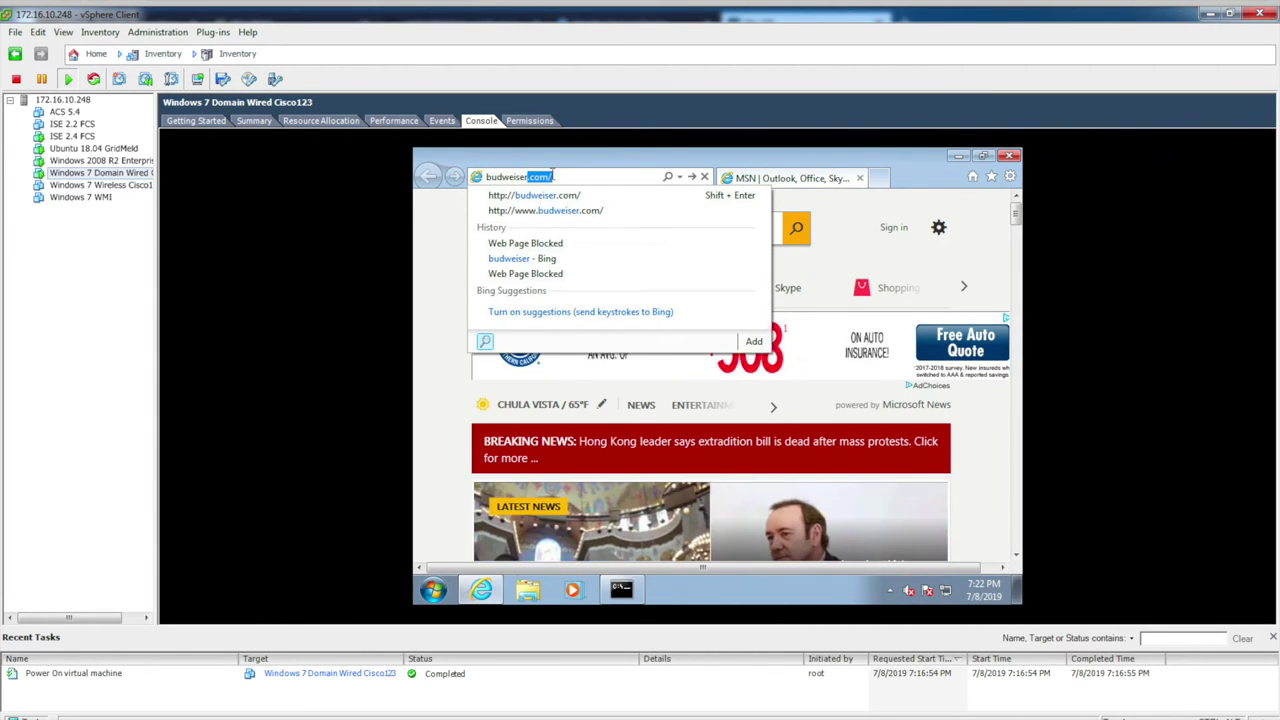
key(Return)
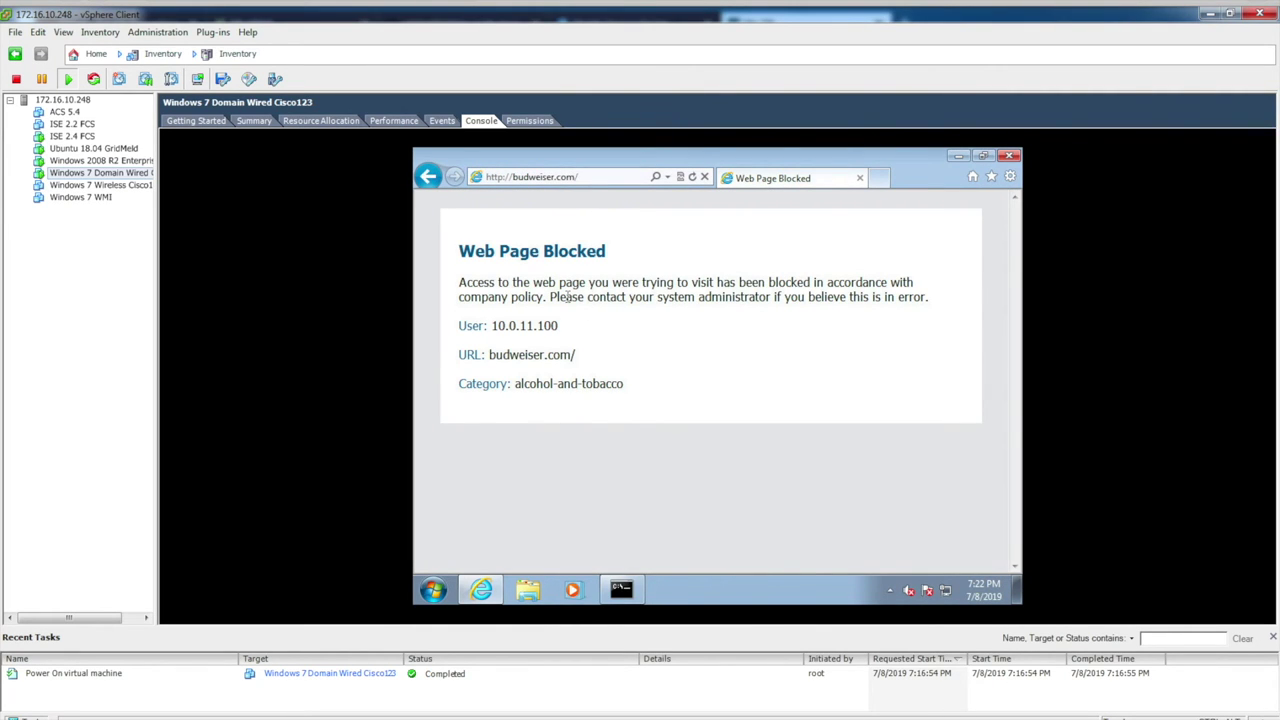
- Bing-search 'johnny walkker', open the Johnnie Walker result, see it blocked, then return to firewall logs
click(594, 177)
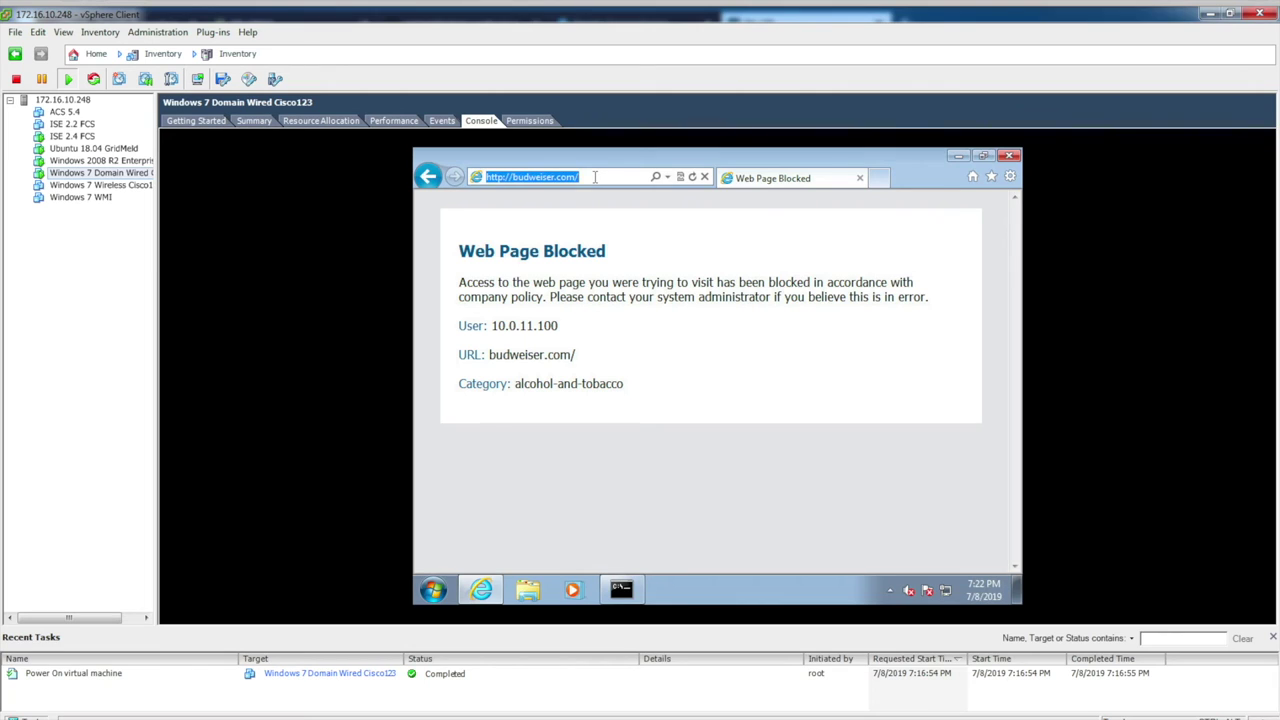
text(johnny walkker)
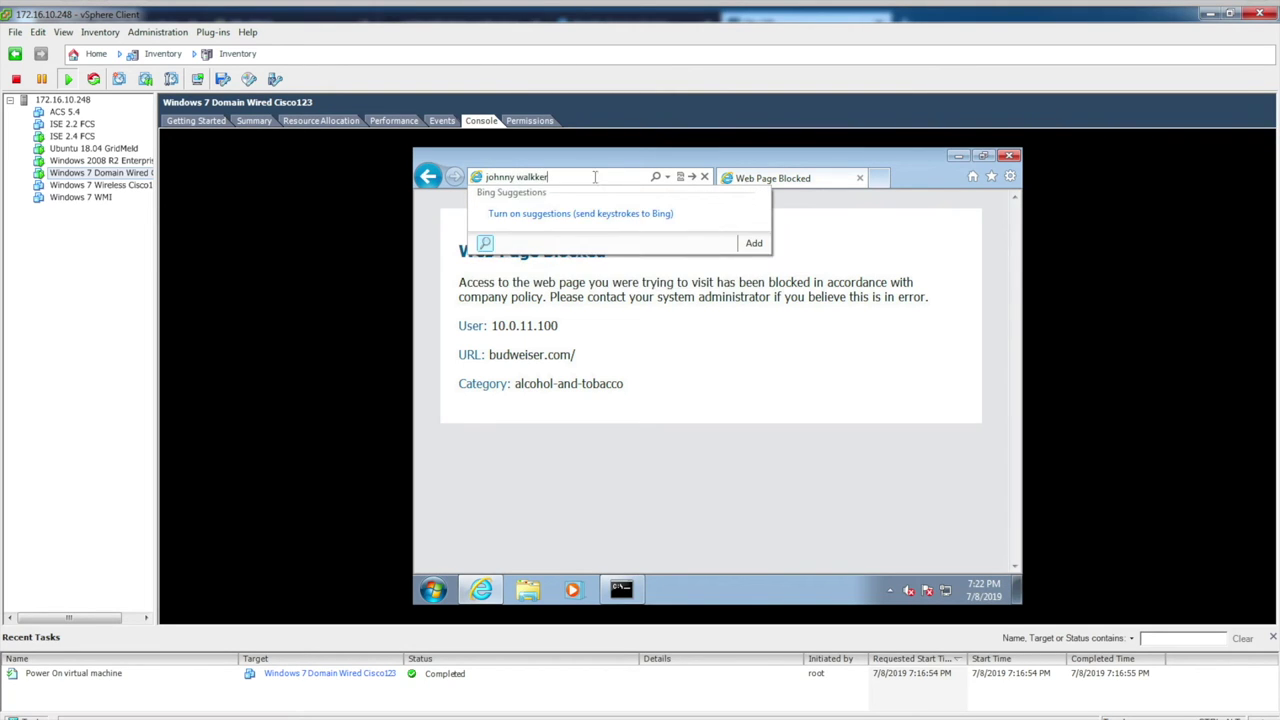
key(Return)
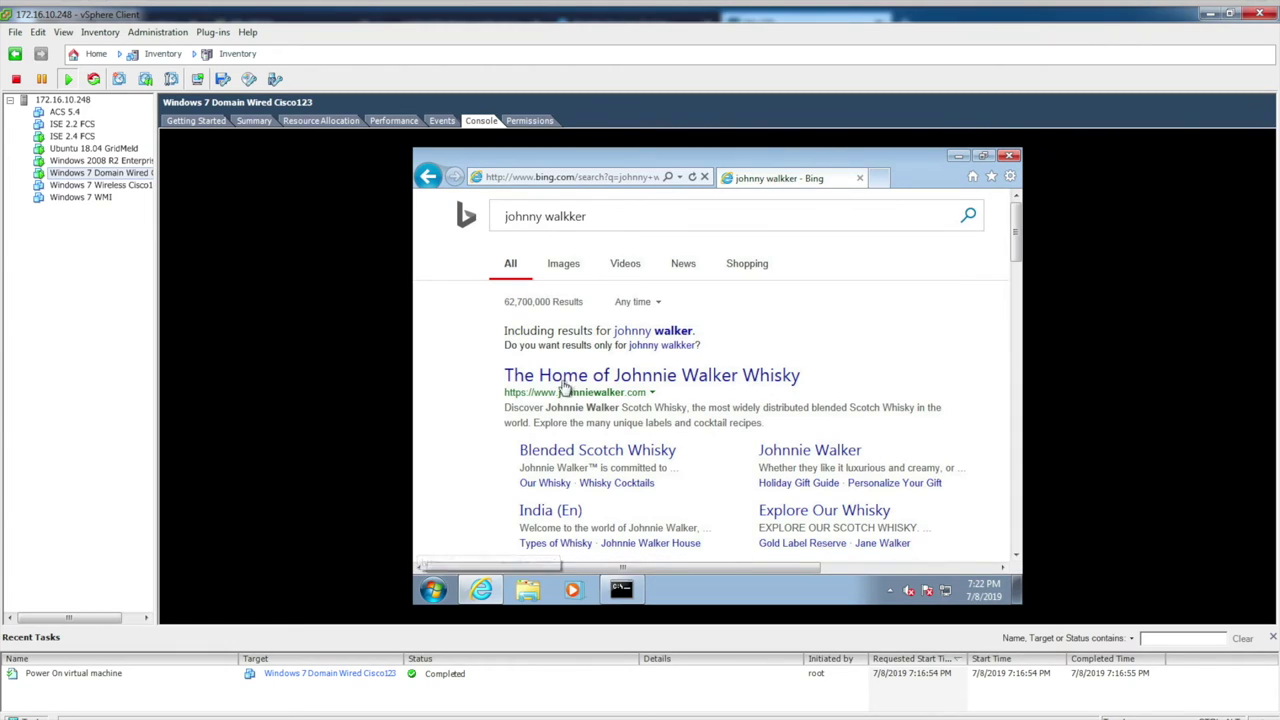
click(667, 384)
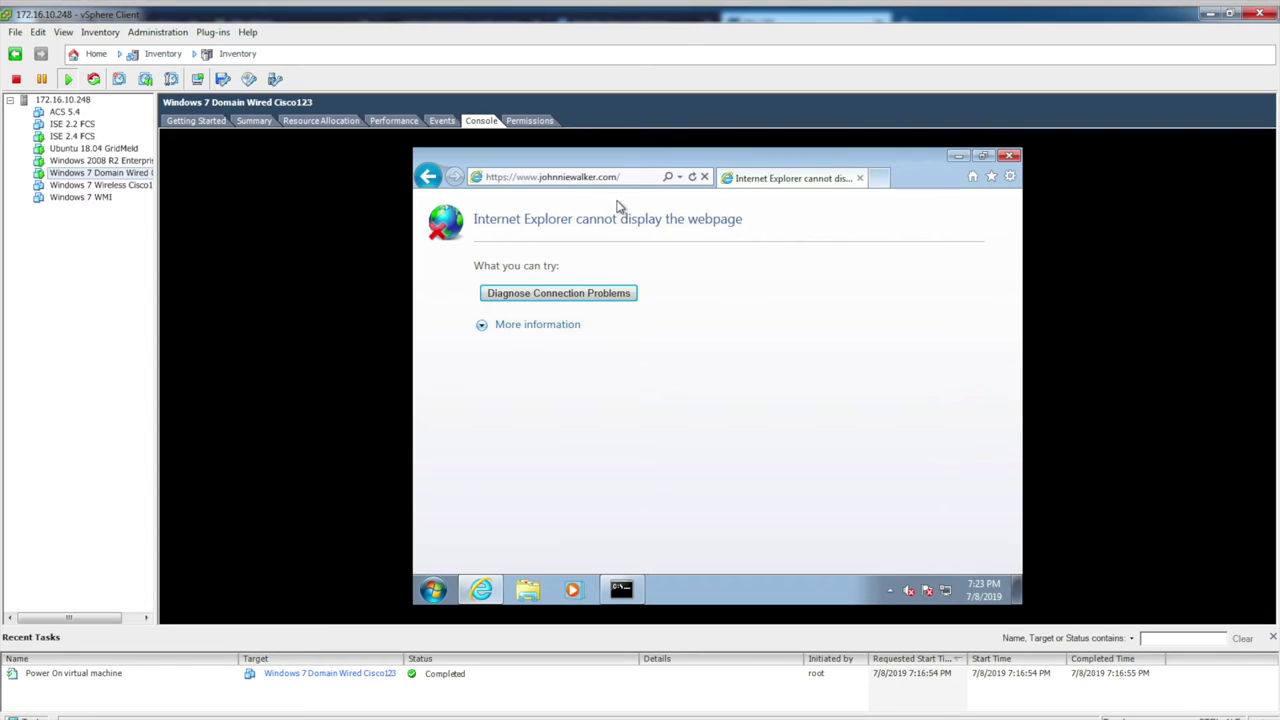
key(ctrl+alt)
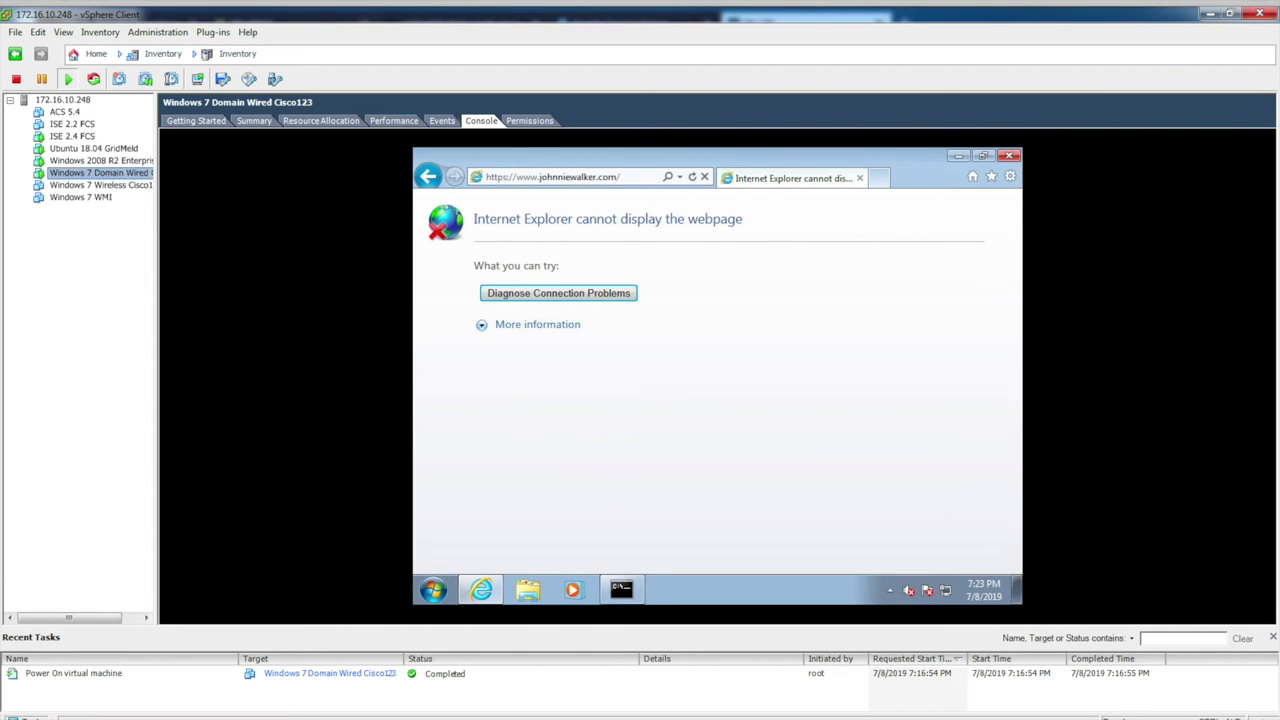
click(207, 660)
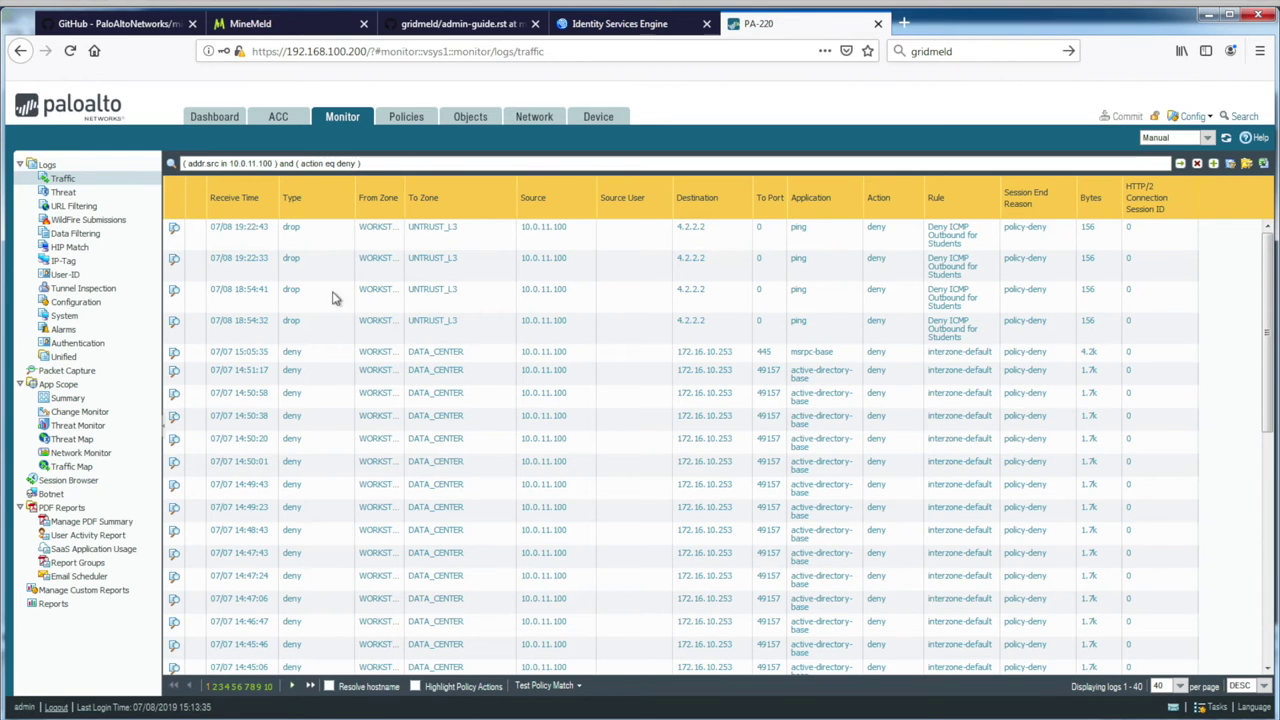
- Filter traffic to action eq reset-both for 10.0.11.100, then log off the Windows 7 VM
click(358, 164)
key(Return)
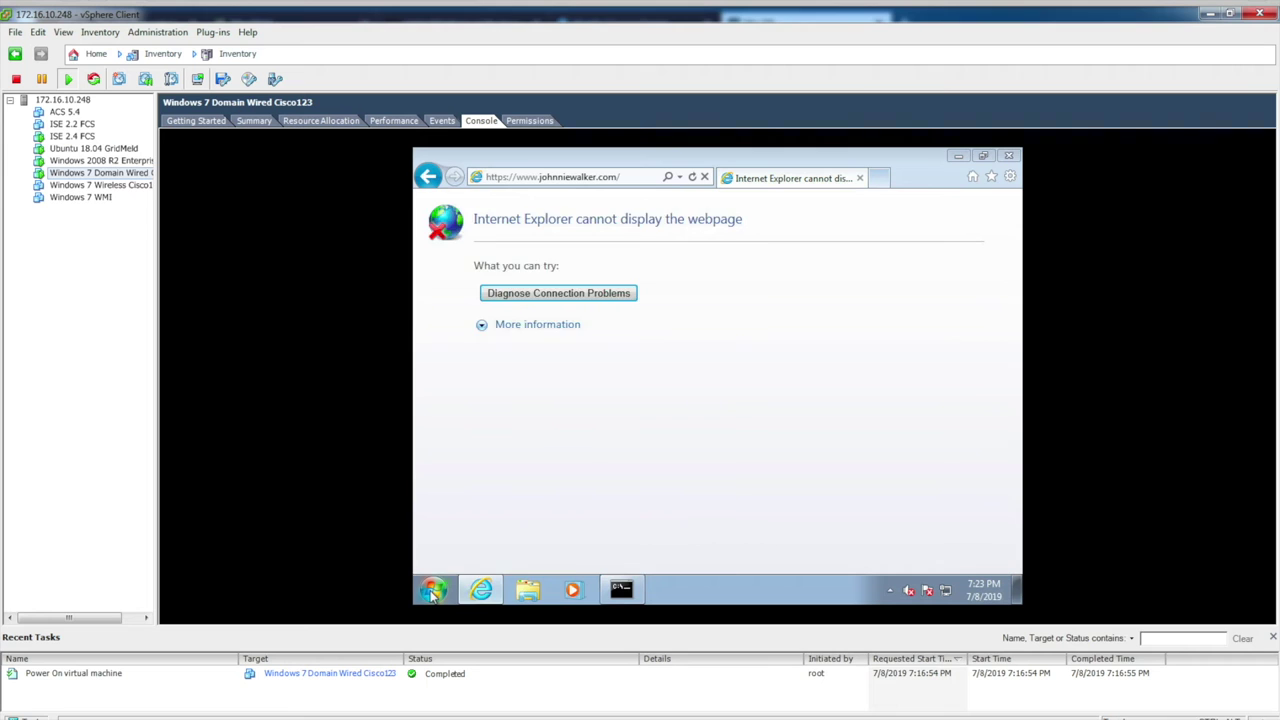
click(433, 590)
mouse_move(679, 553)
click(724, 495)
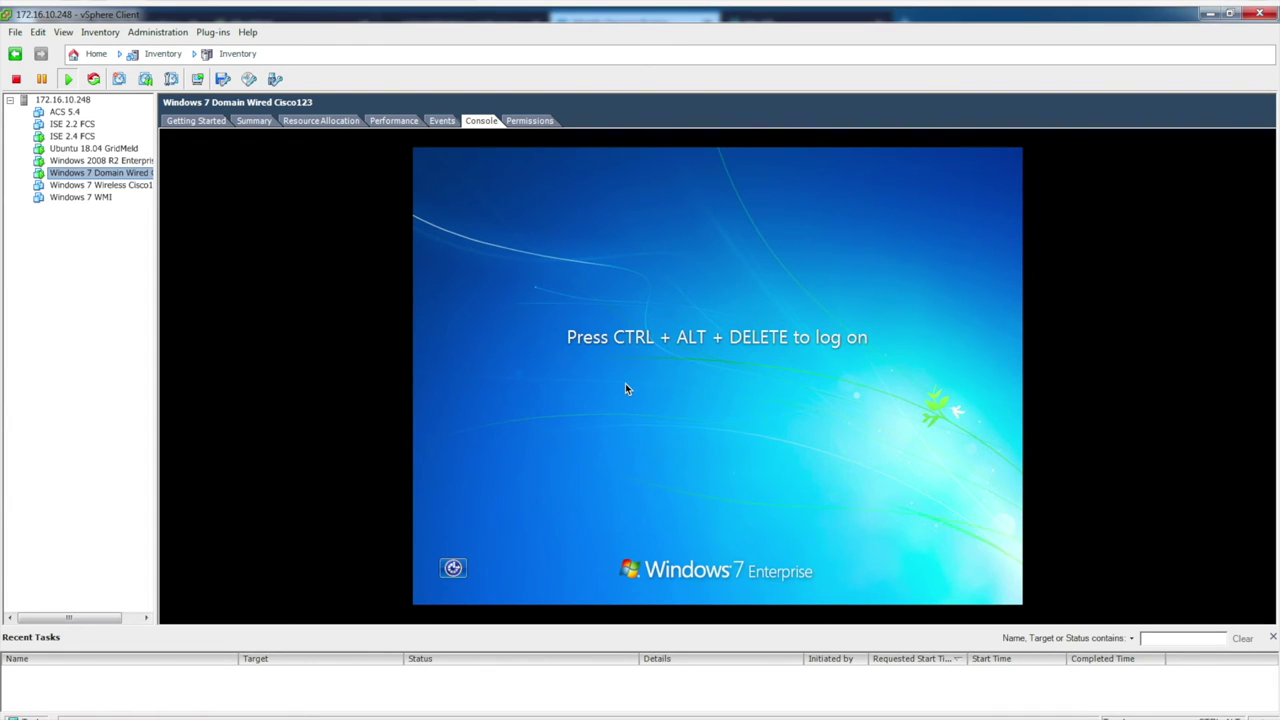
- Send Ctrl+Alt+Del to the VM and choose Switch User > Other User
click(100, 32)
mouse_move(190, 52)
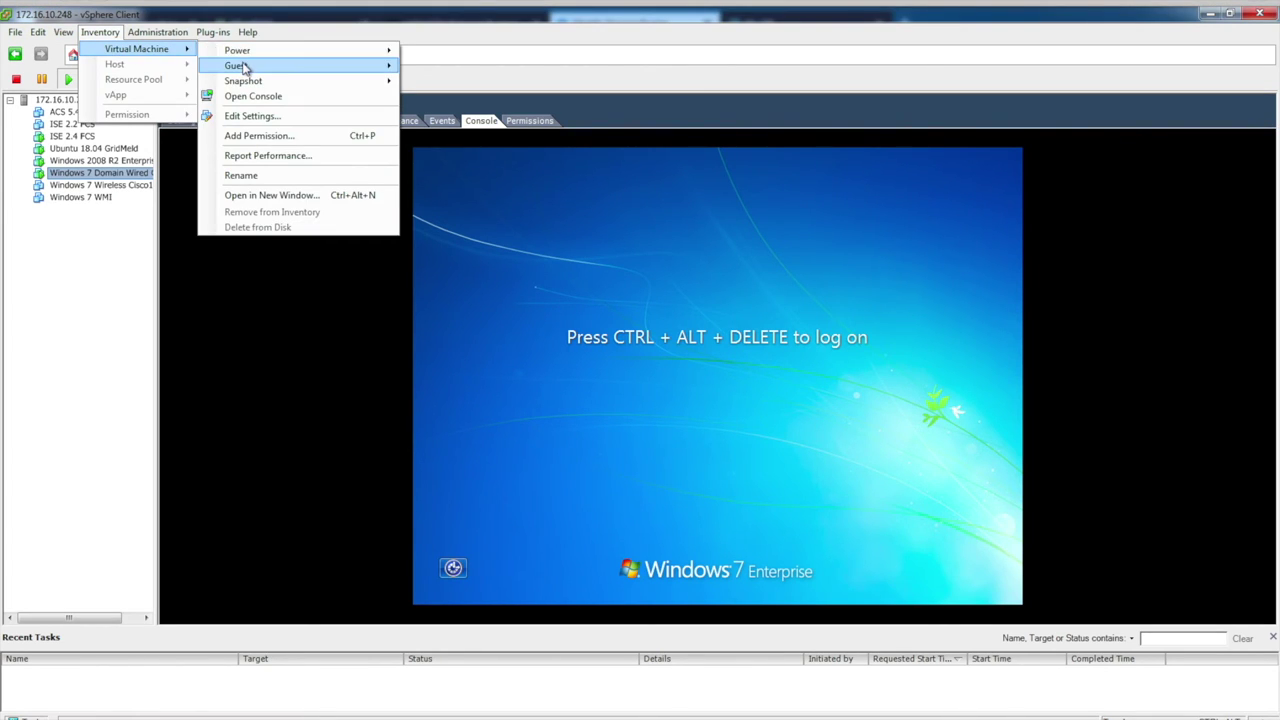
mouse_move(243, 64)
click(470, 99)
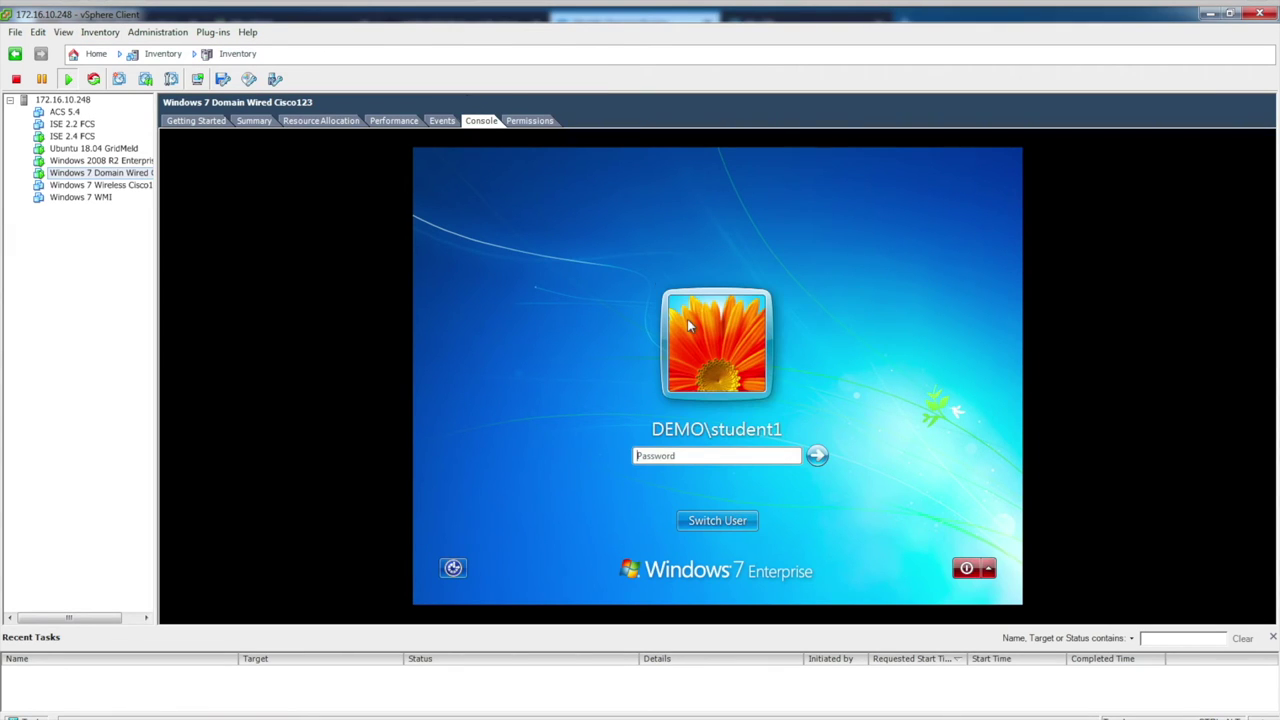
click(720, 523)
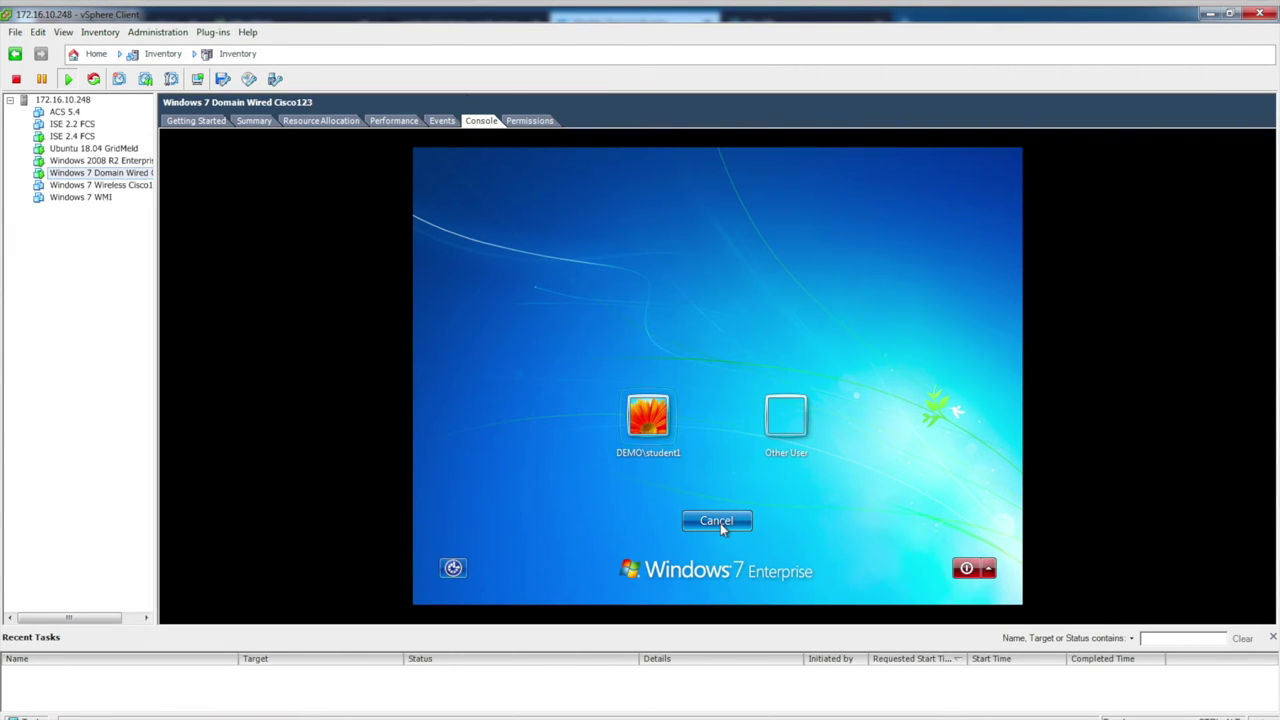
click(790, 415)
- Log on with the professor account credentials, then switch to the ISE live logs
click(762, 412)
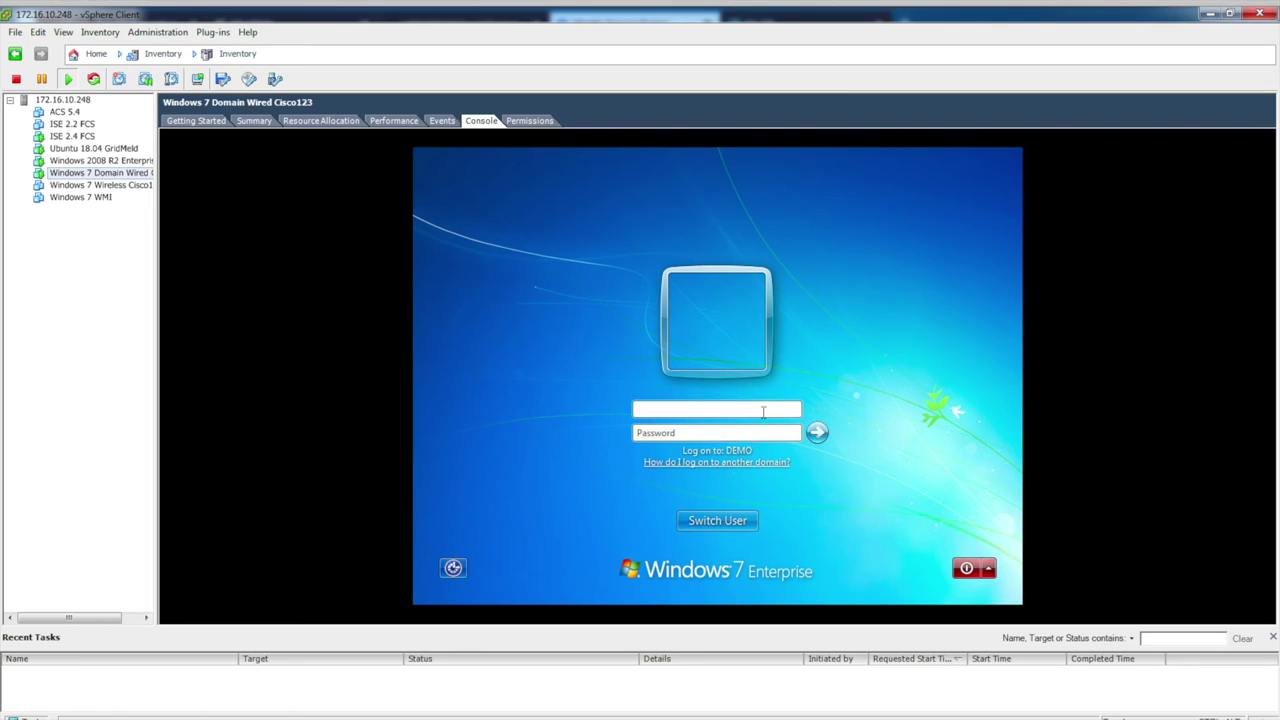
text(pr••••••)
key(Return)
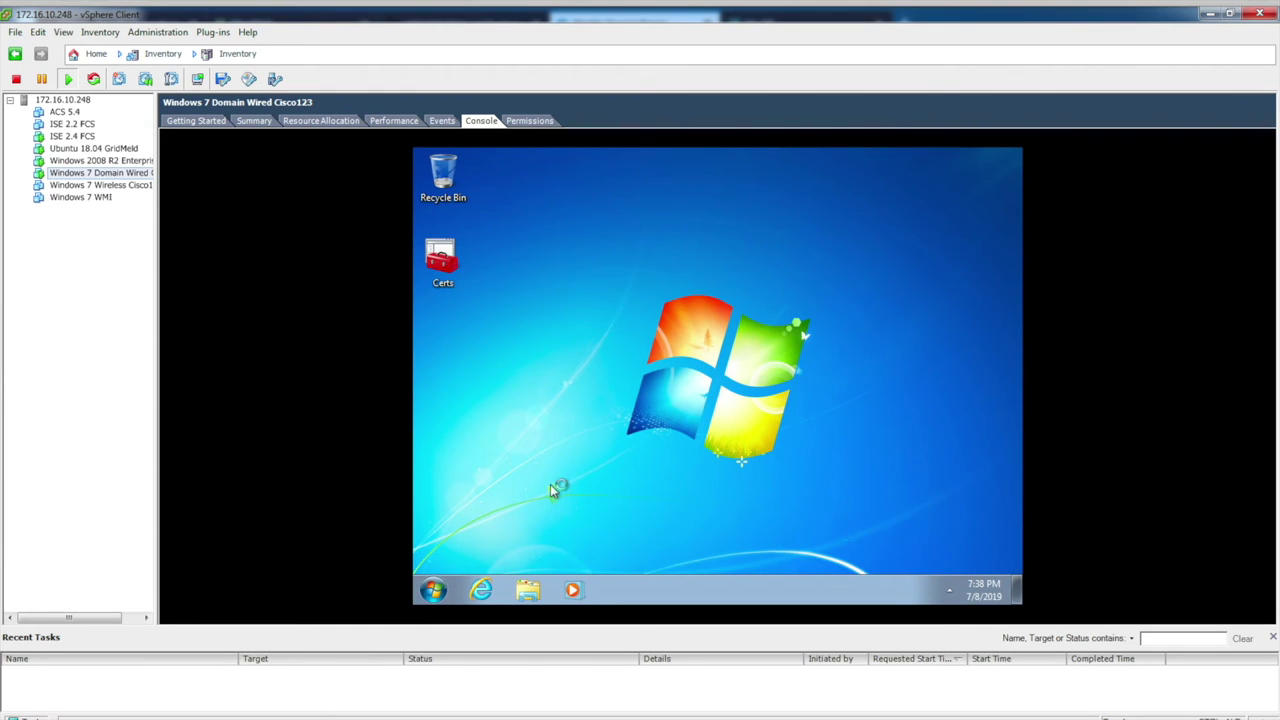
key(alt+Tab)
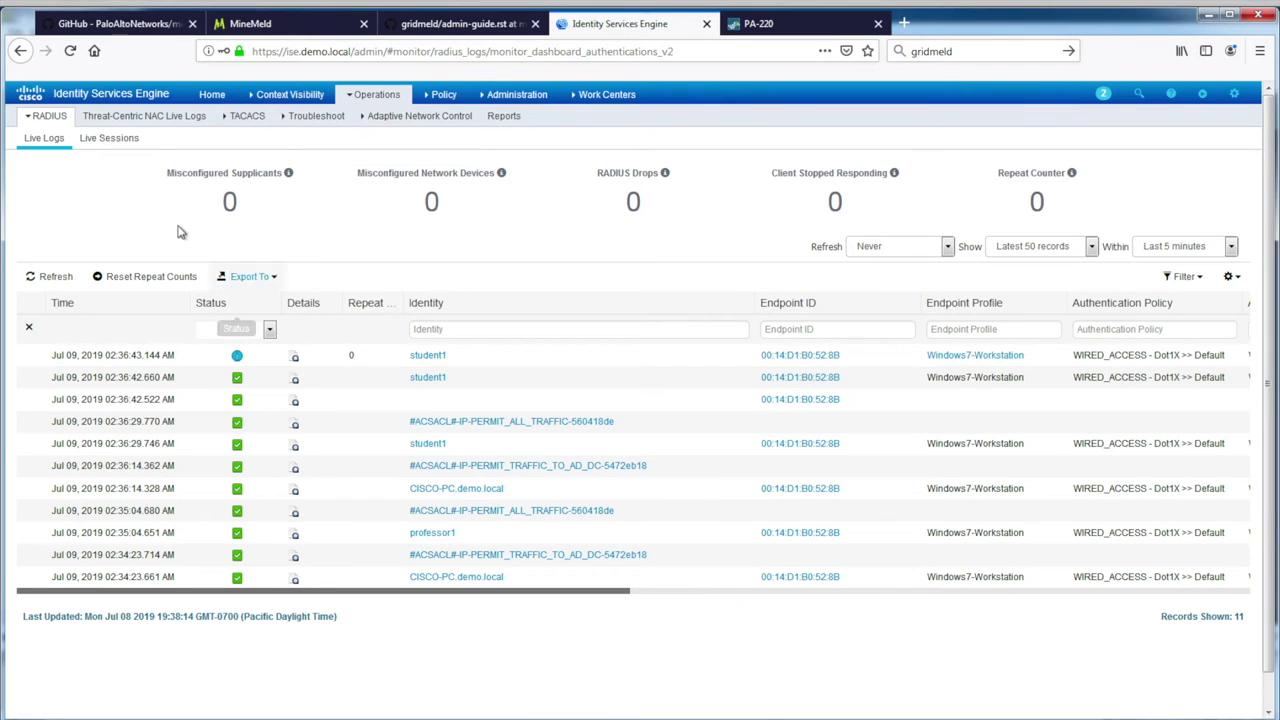
- Refresh the ISE live logs and scroll right to see 10.0.11.100 authorized with PROFESSORS profiles
click(48, 280)
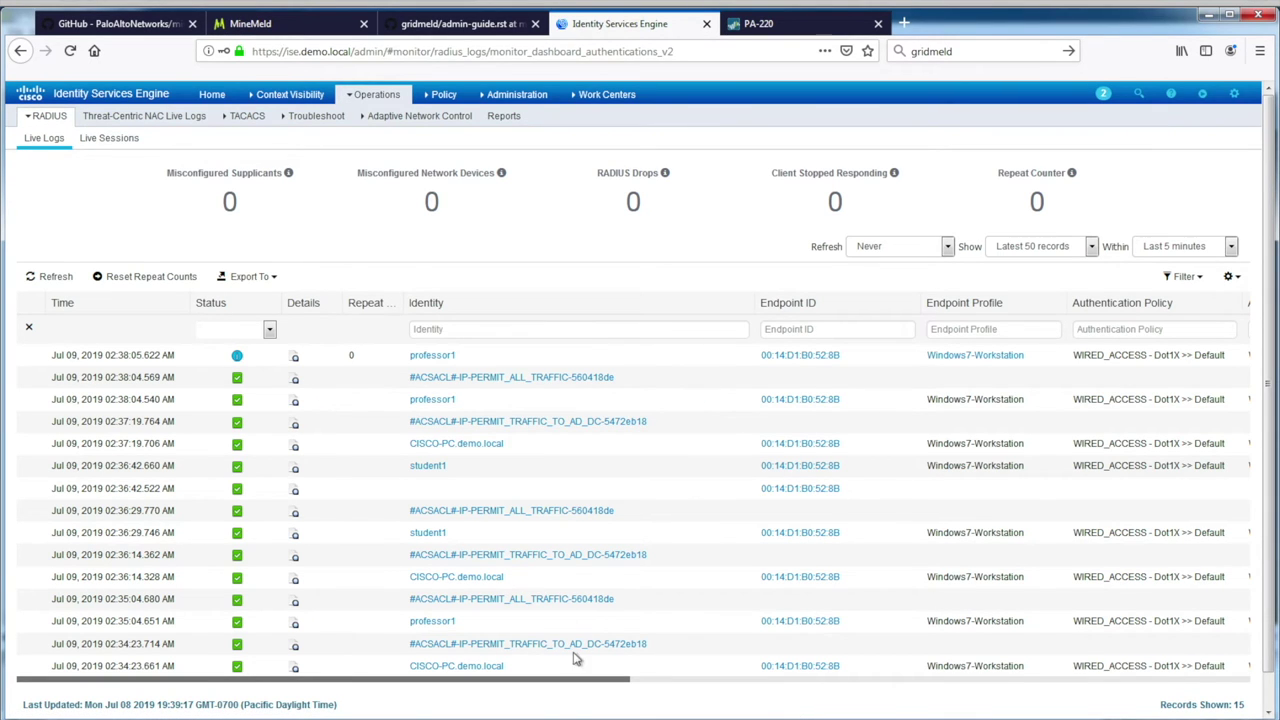
drag(574, 681, 1171, 709)
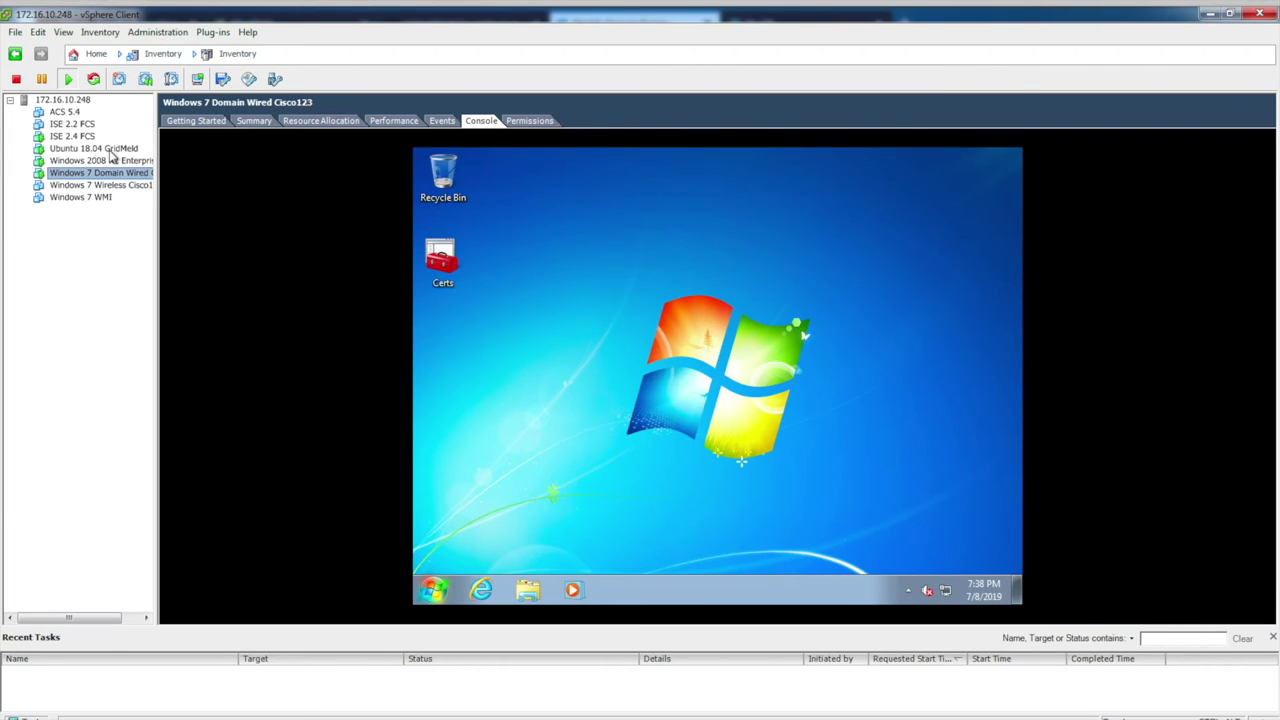
- Check gate.py on the Ubuntu 18.04 GridMeld console shows 10.0.11.100 as PROFESSORS, then open the PA-220 tab
click(111, 151)
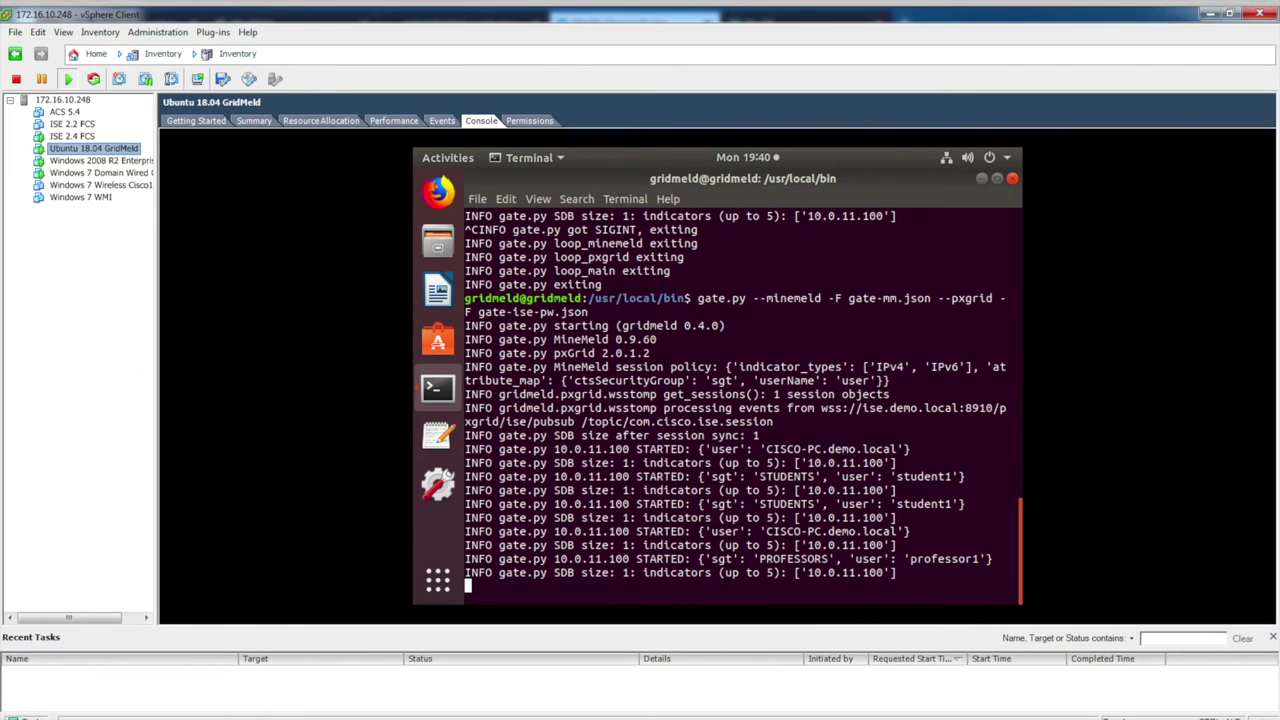
key(alt+Tab)
click(776, 26)
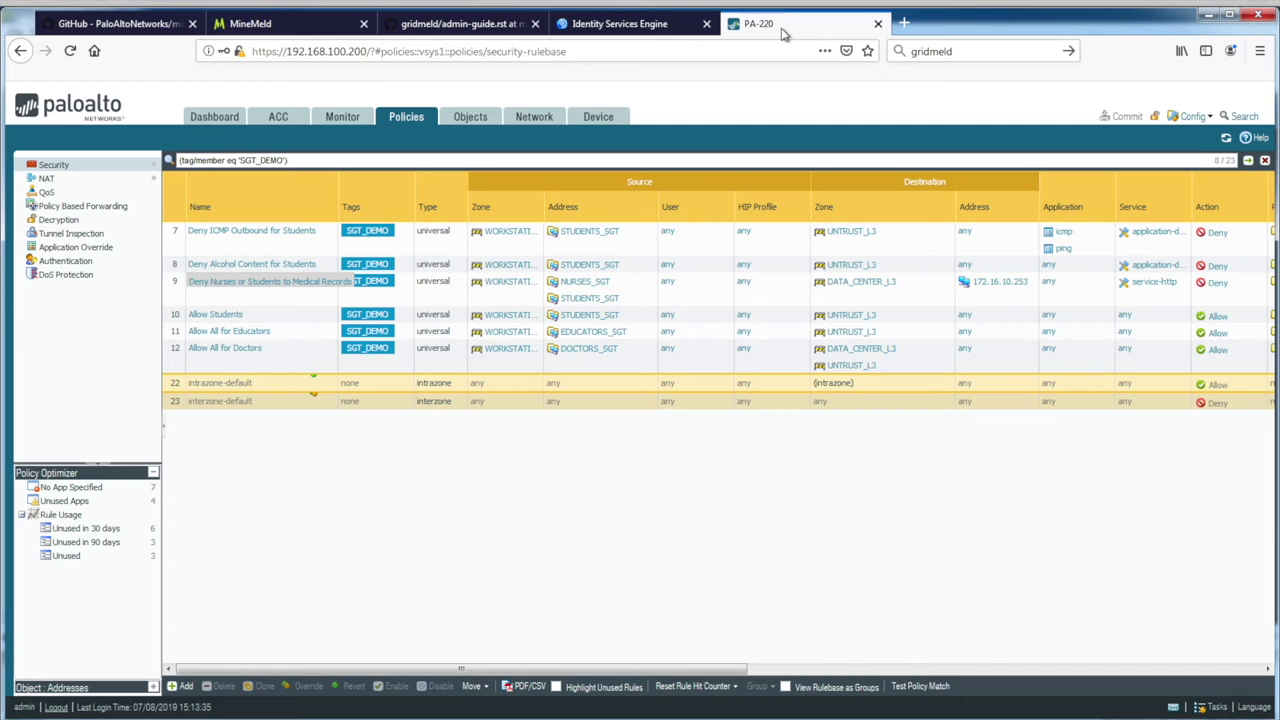
- Check the STUDENTS_SGT and EDUCATORS_SGT member lists, confirming 10.0.11.100 now sits in EDUCATORS_SGT
click(474, 119)
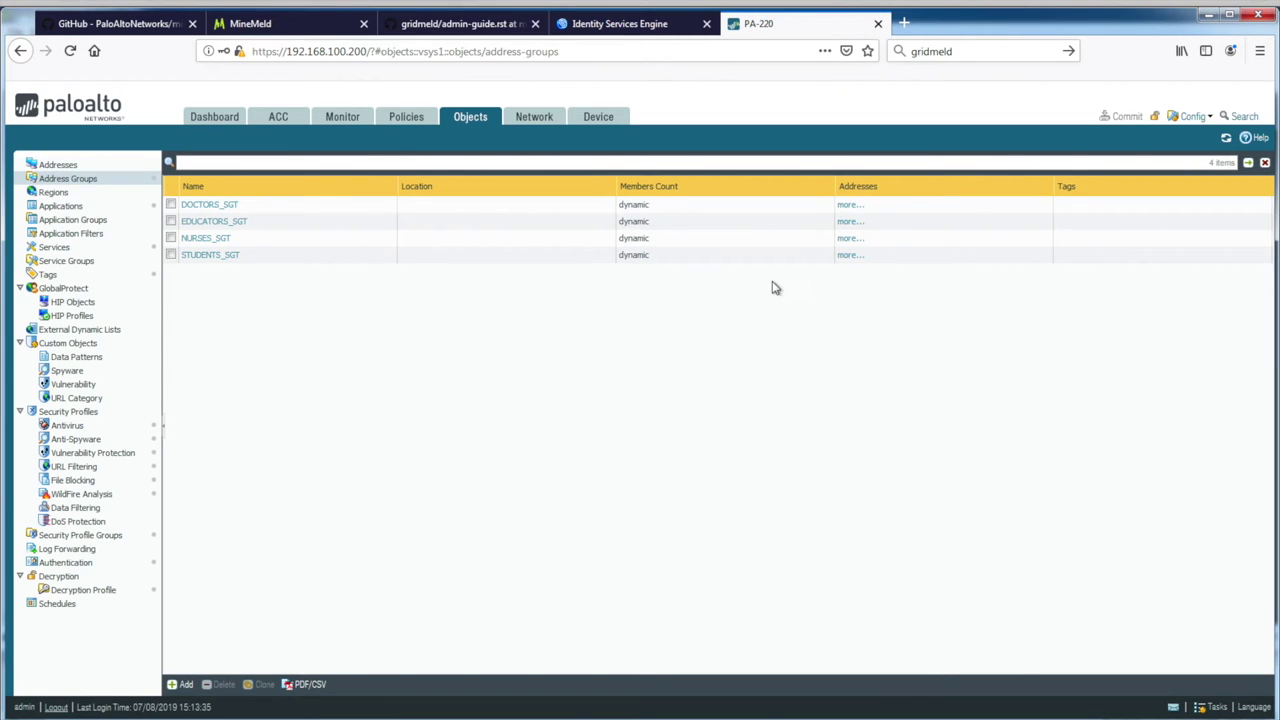
click(850, 256)
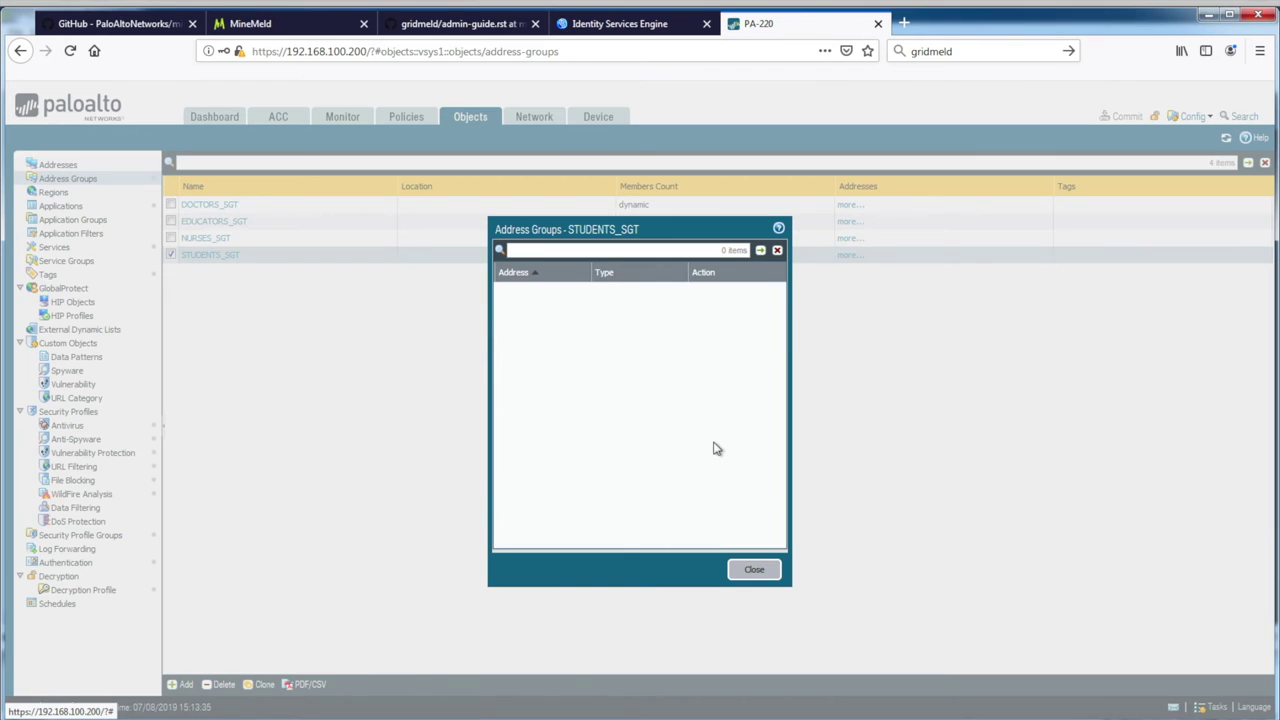
click(754, 571)
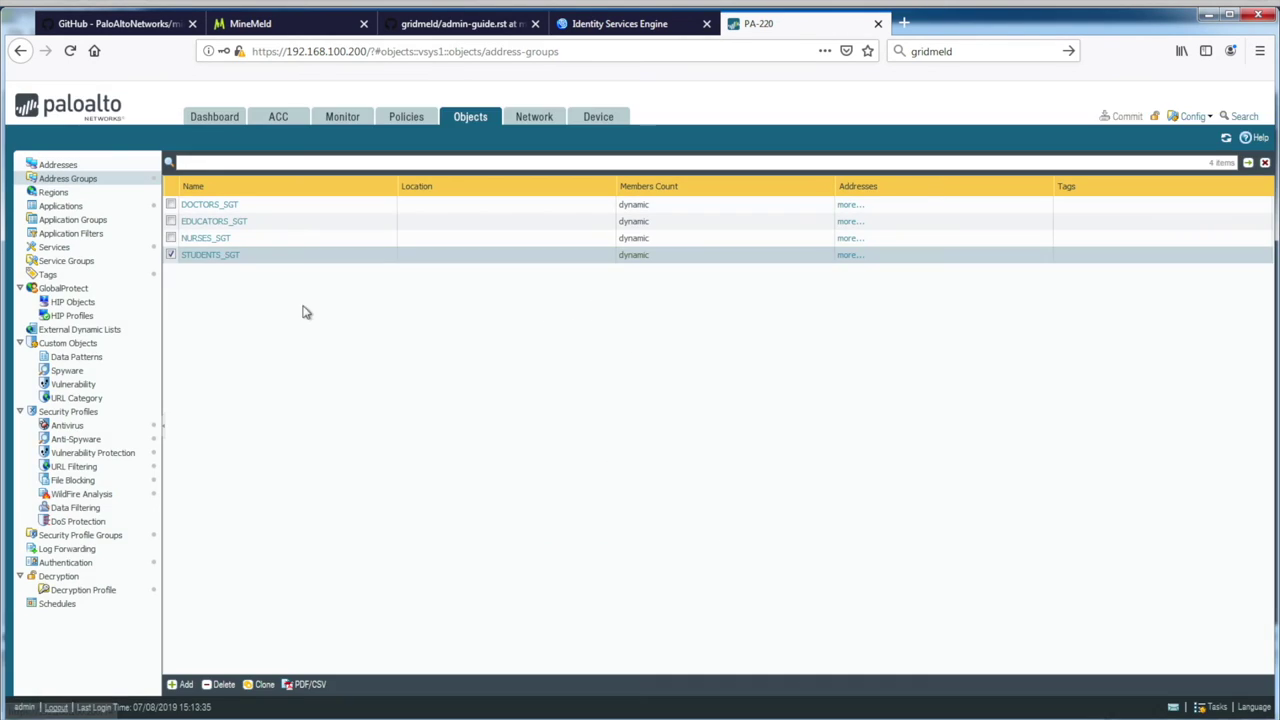
click(222, 221)
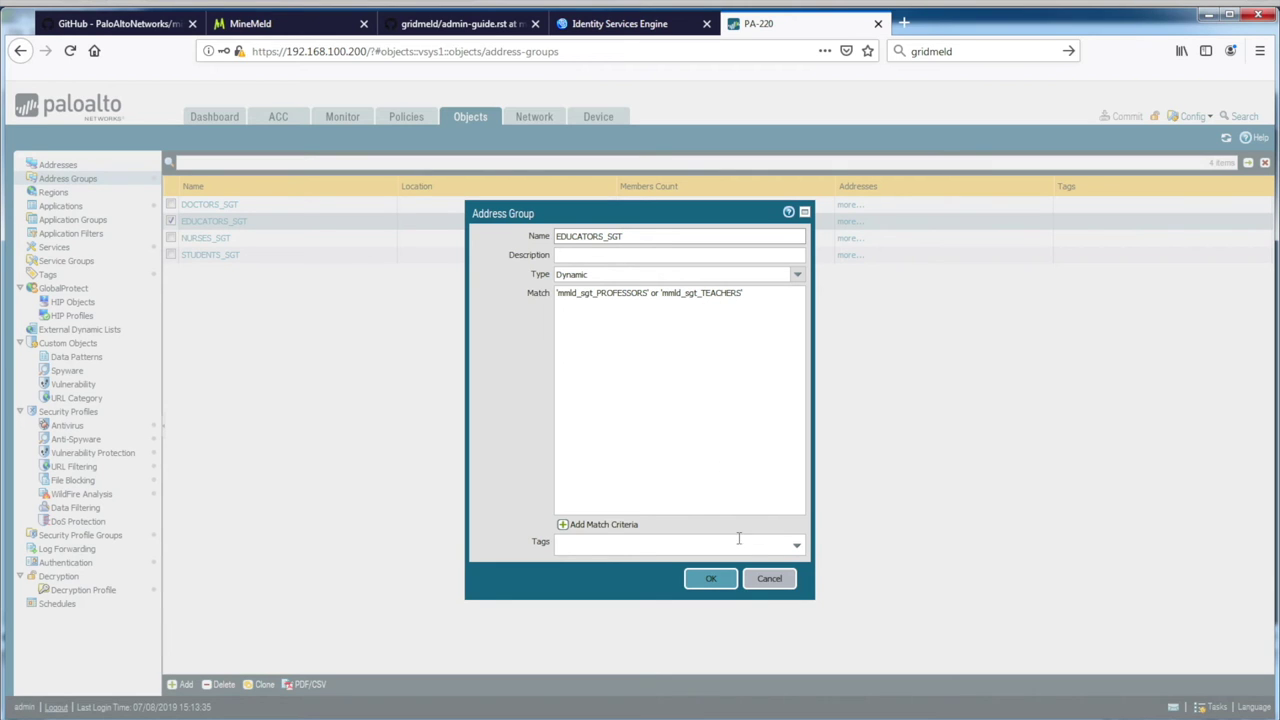
click(770, 581)
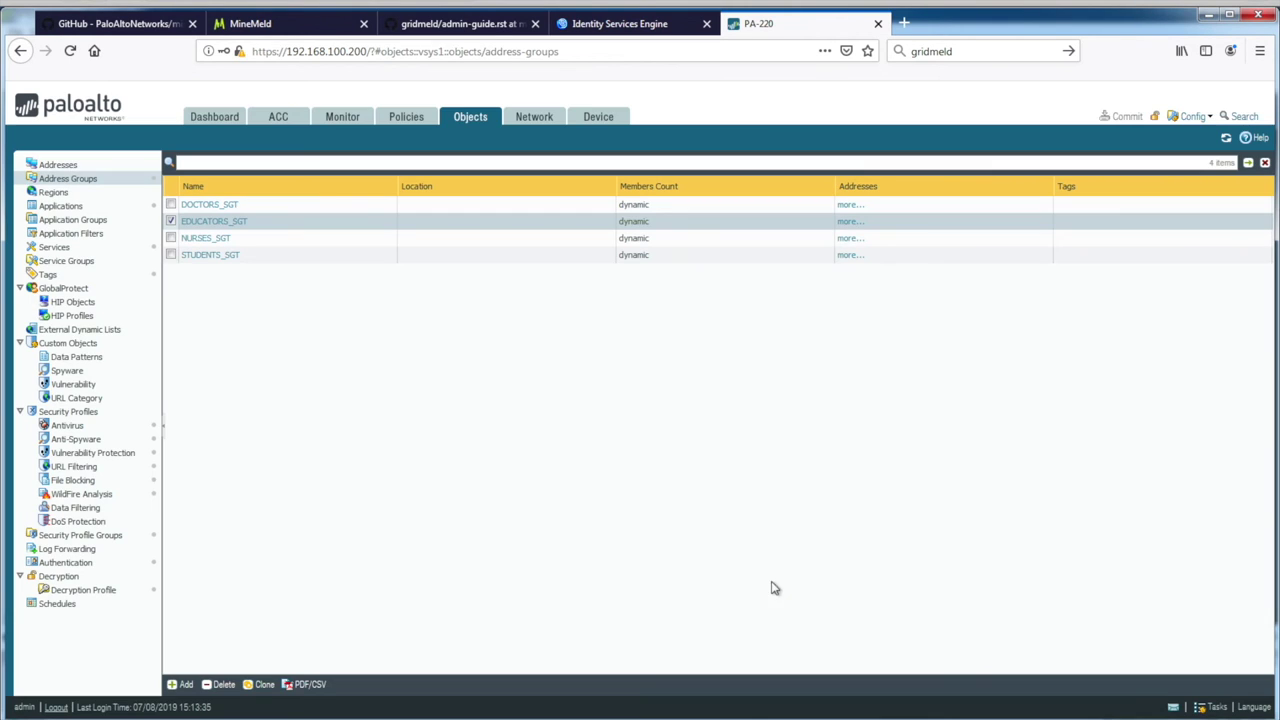
click(853, 224)
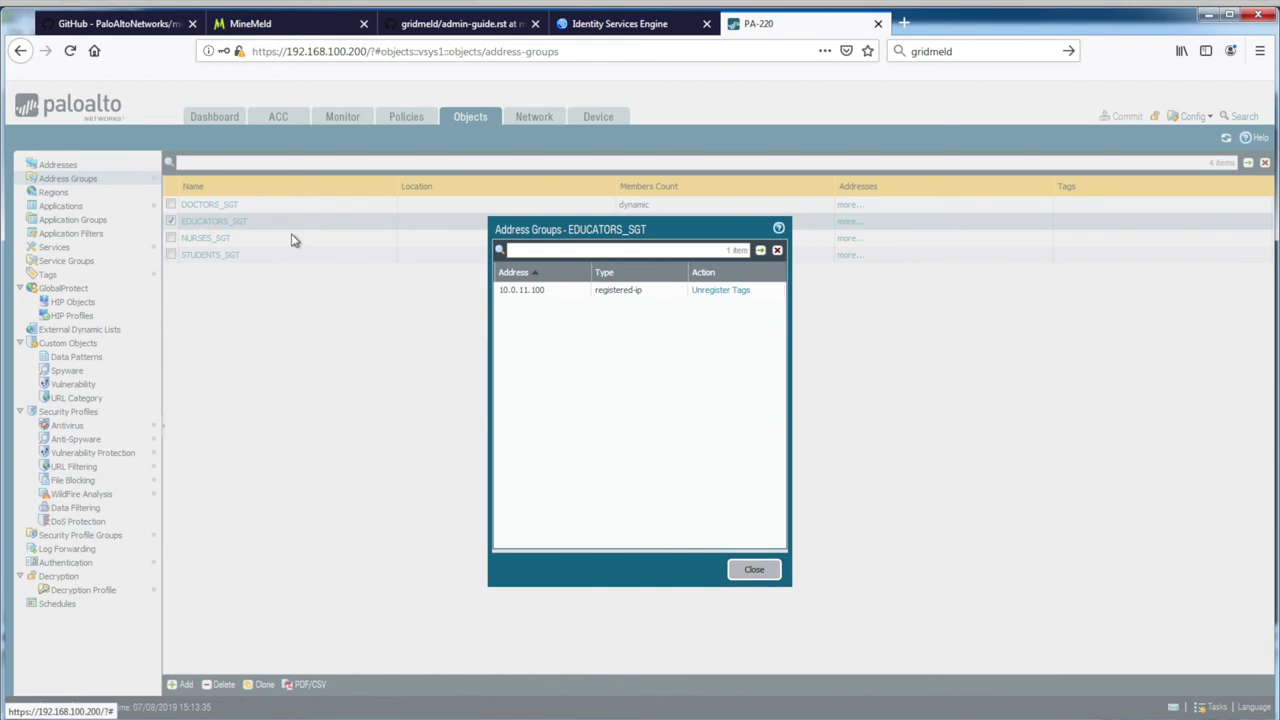
click(754, 571)
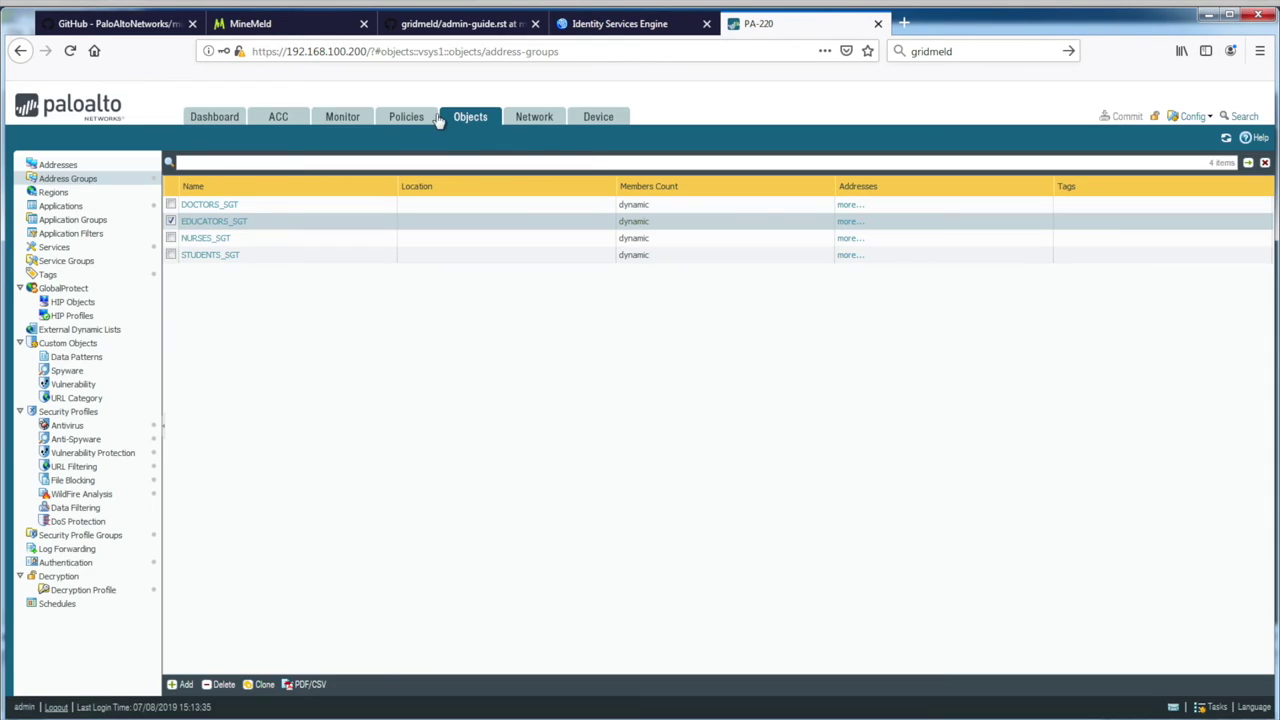
- Return to the security policy rules, then go back to the vSphere client
click(397, 119)
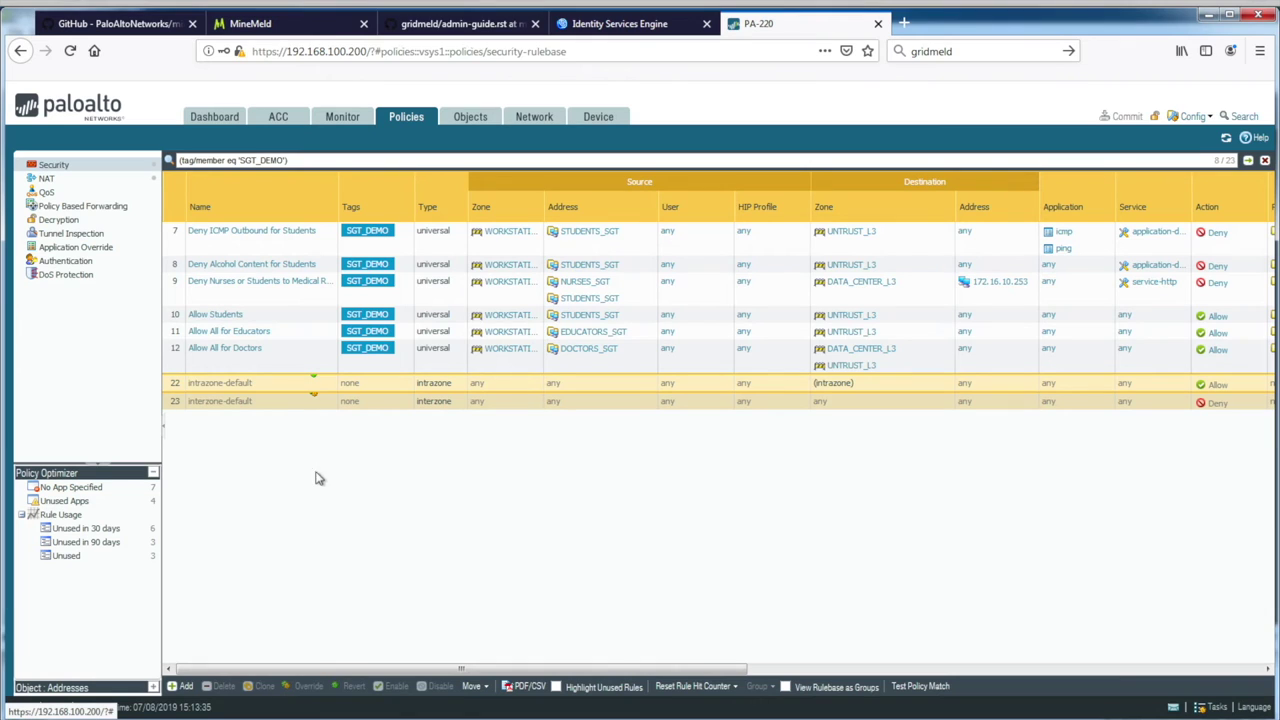
mouse_move(303, 718)
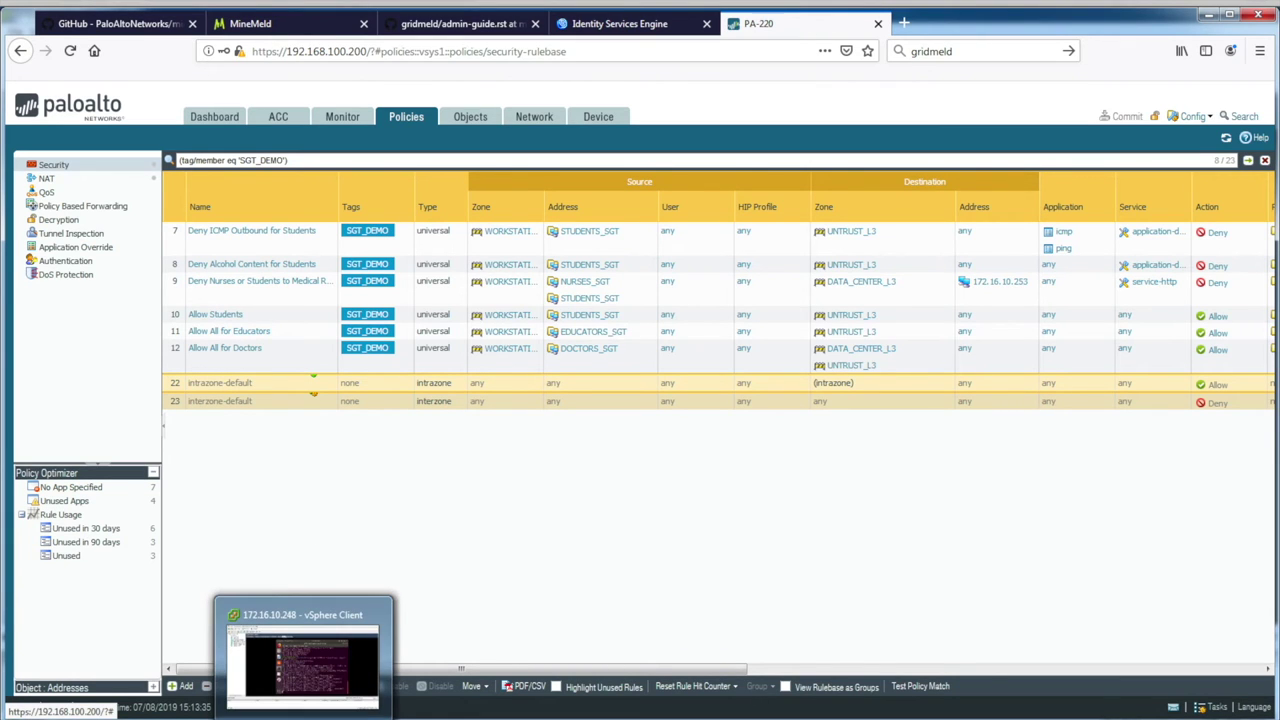
click(287, 680)
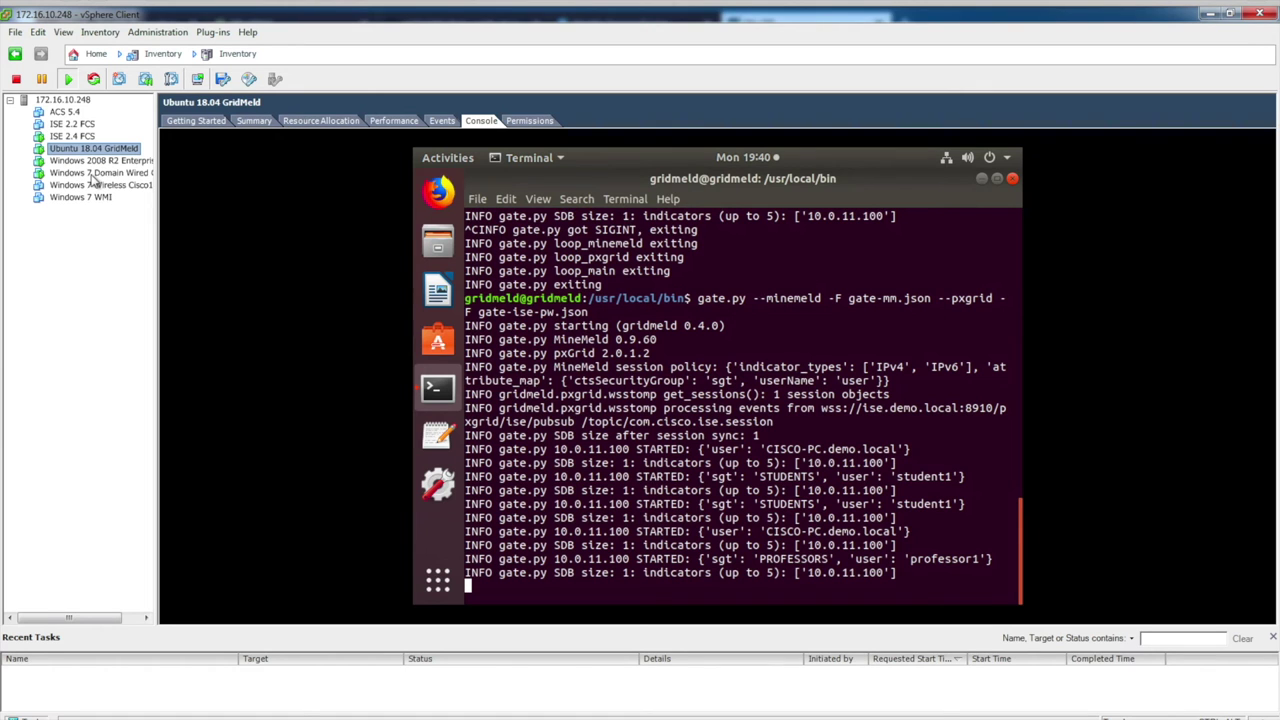
- Open an administrator command prompt in the Windows 7 wired VM and ping 4.2.2.2
click(92, 175)
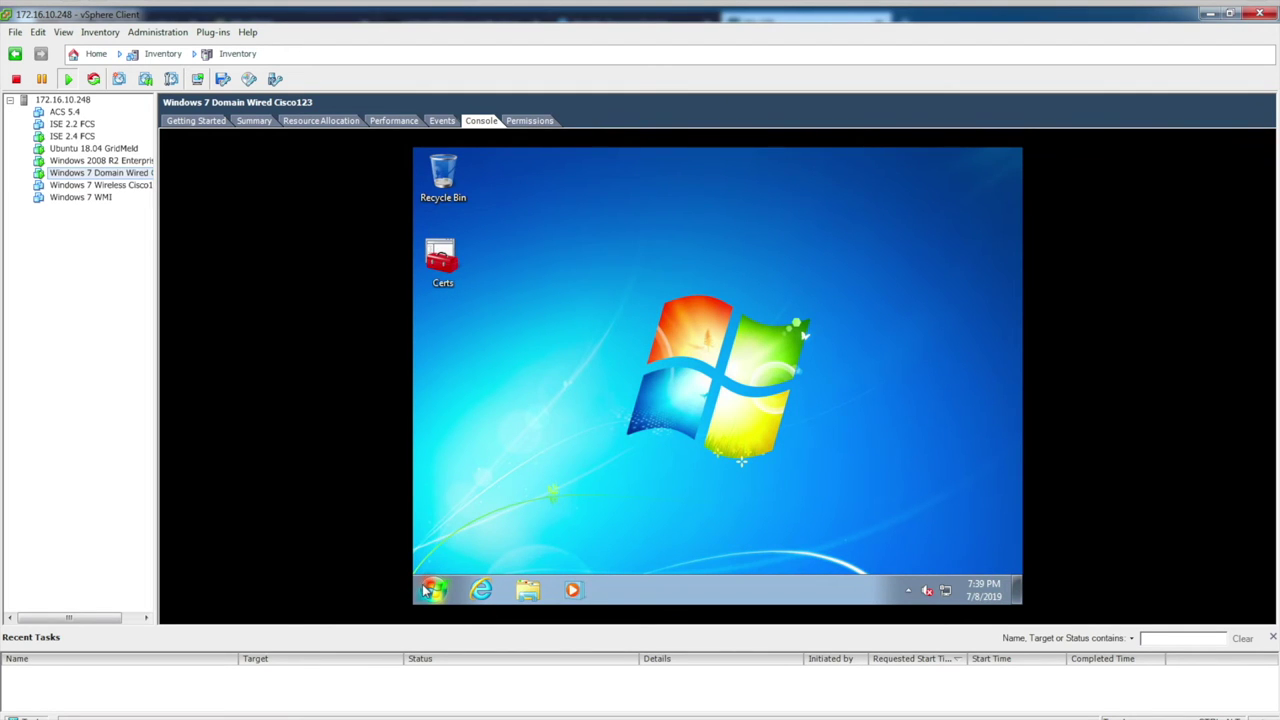
click(432, 590)
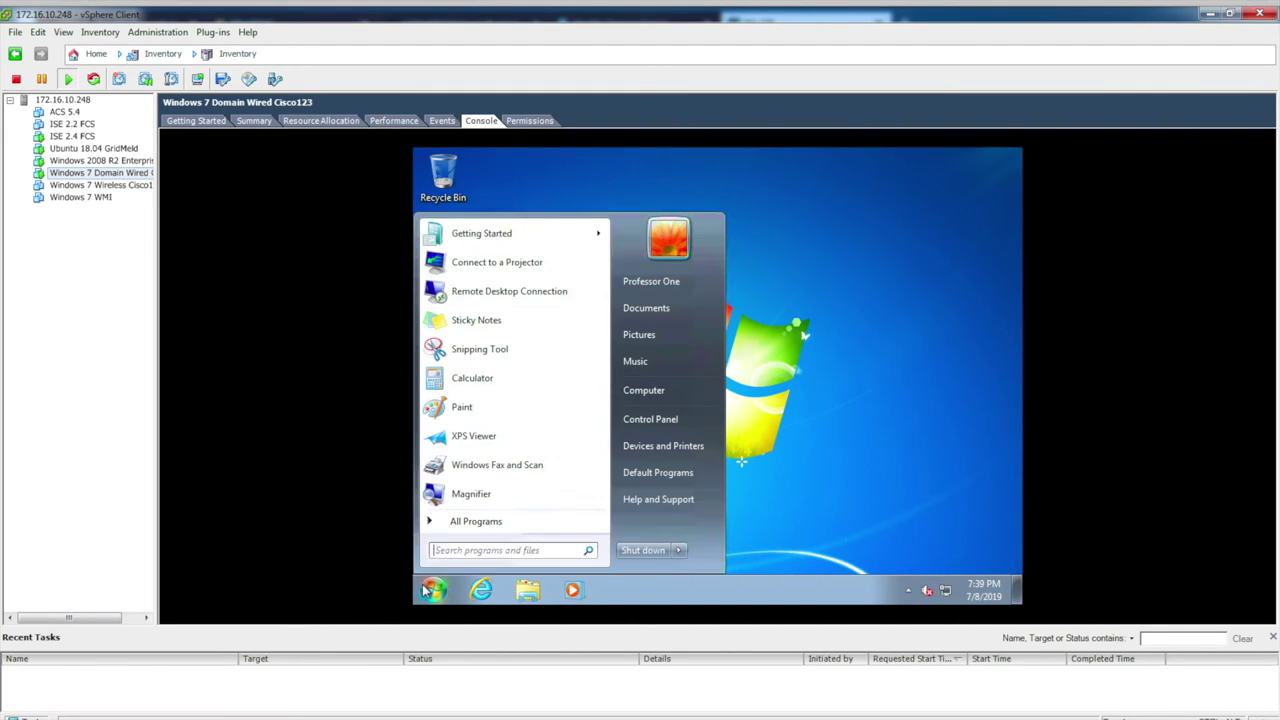
text(cm)
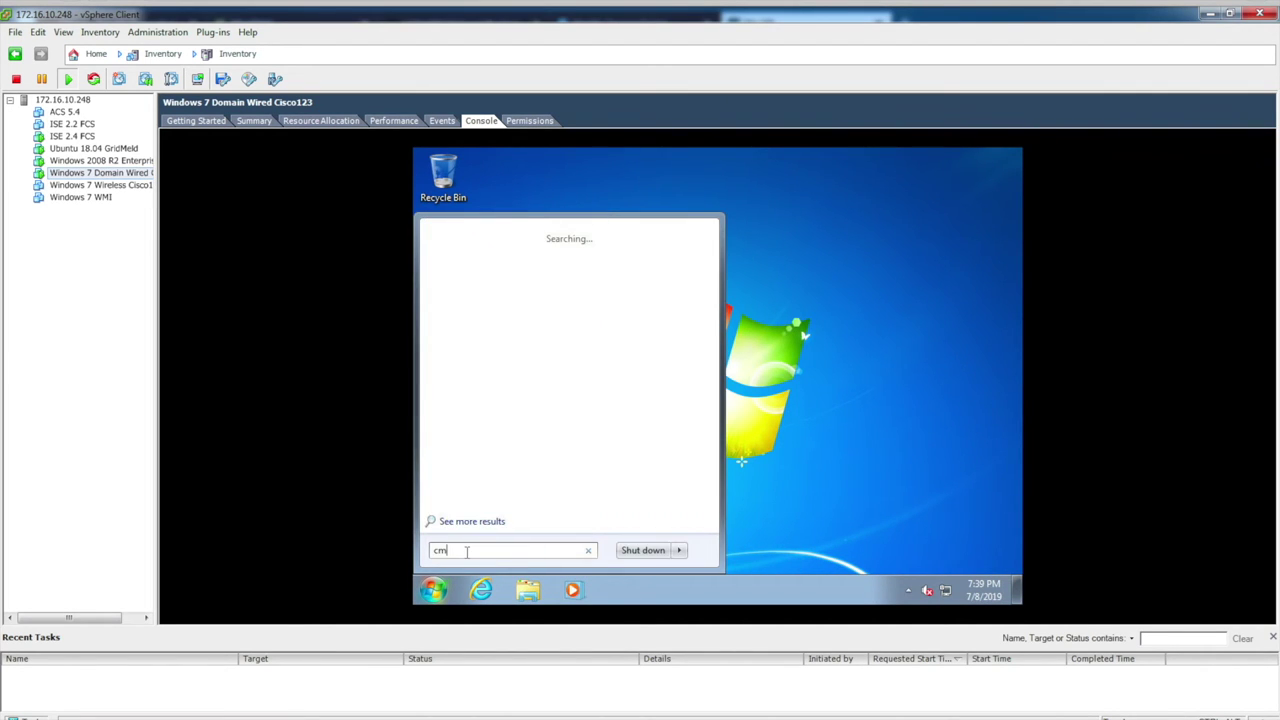
key(Return)
text(ping 4.2.2.2)
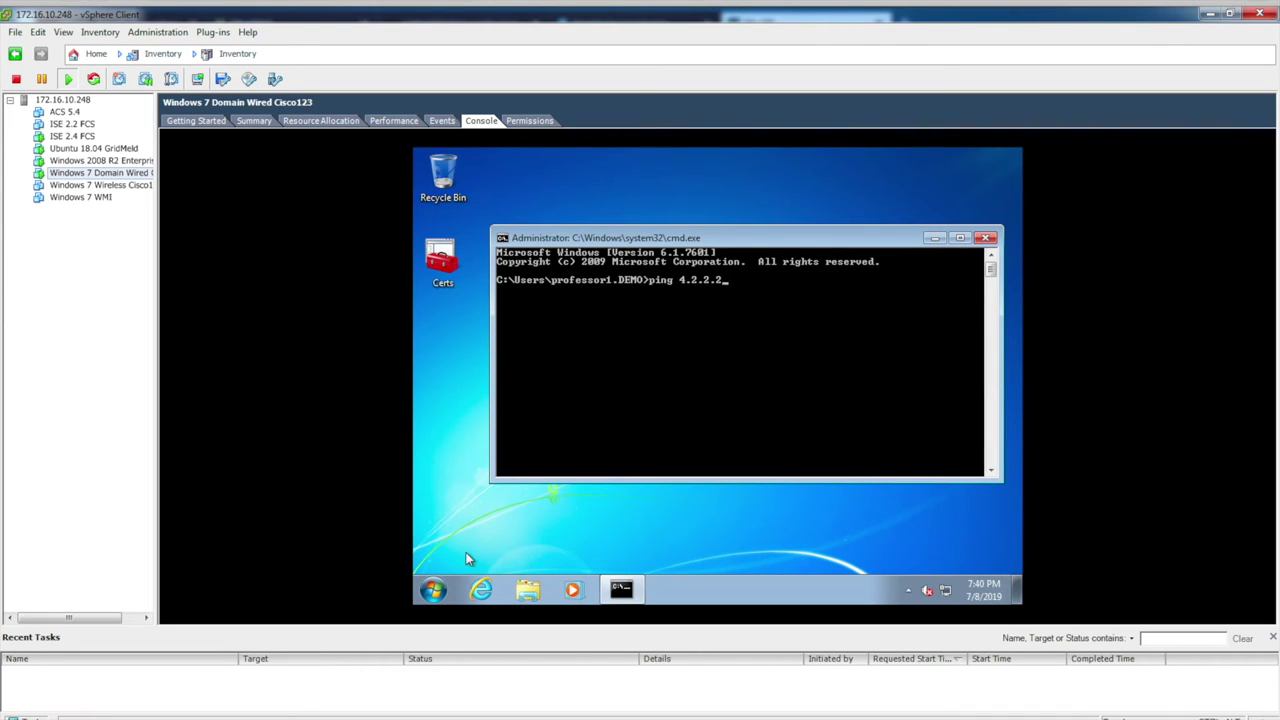
key(Return)
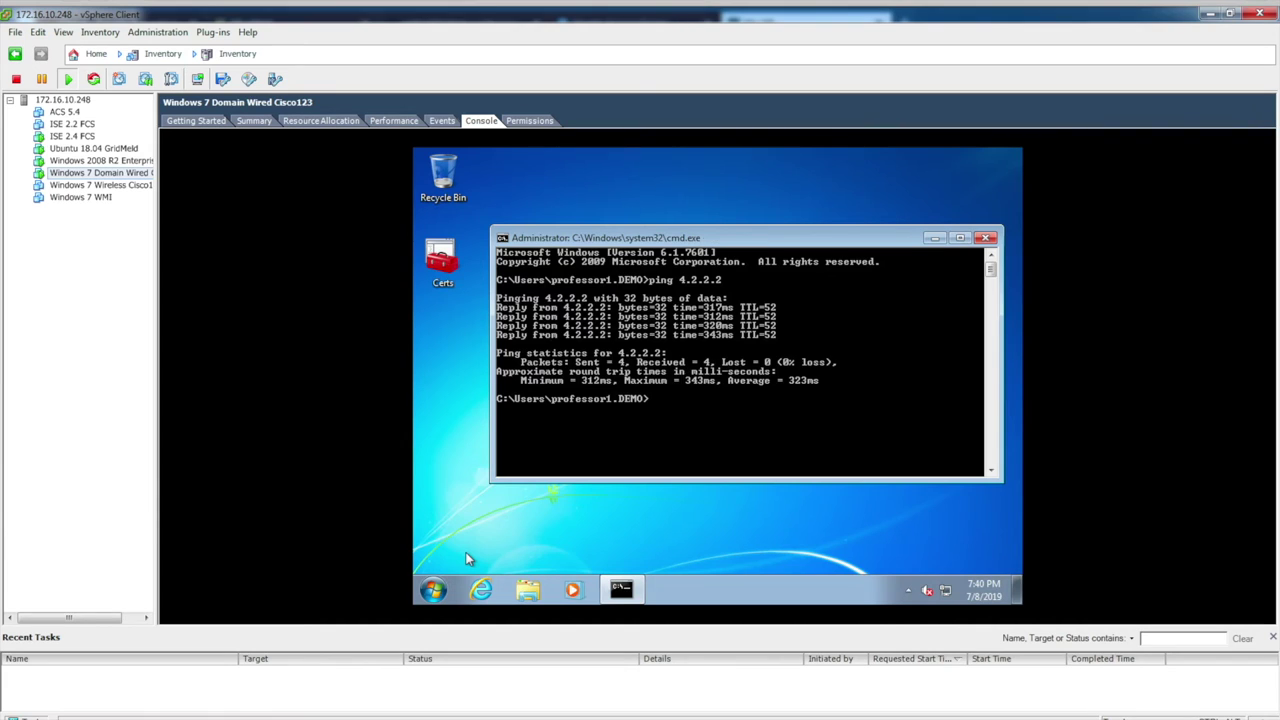
- Exit the command prompt, load MSN in Internet Explorer, and return to the firewall in Firefox
key(Return)
text(exit)
key(Return)
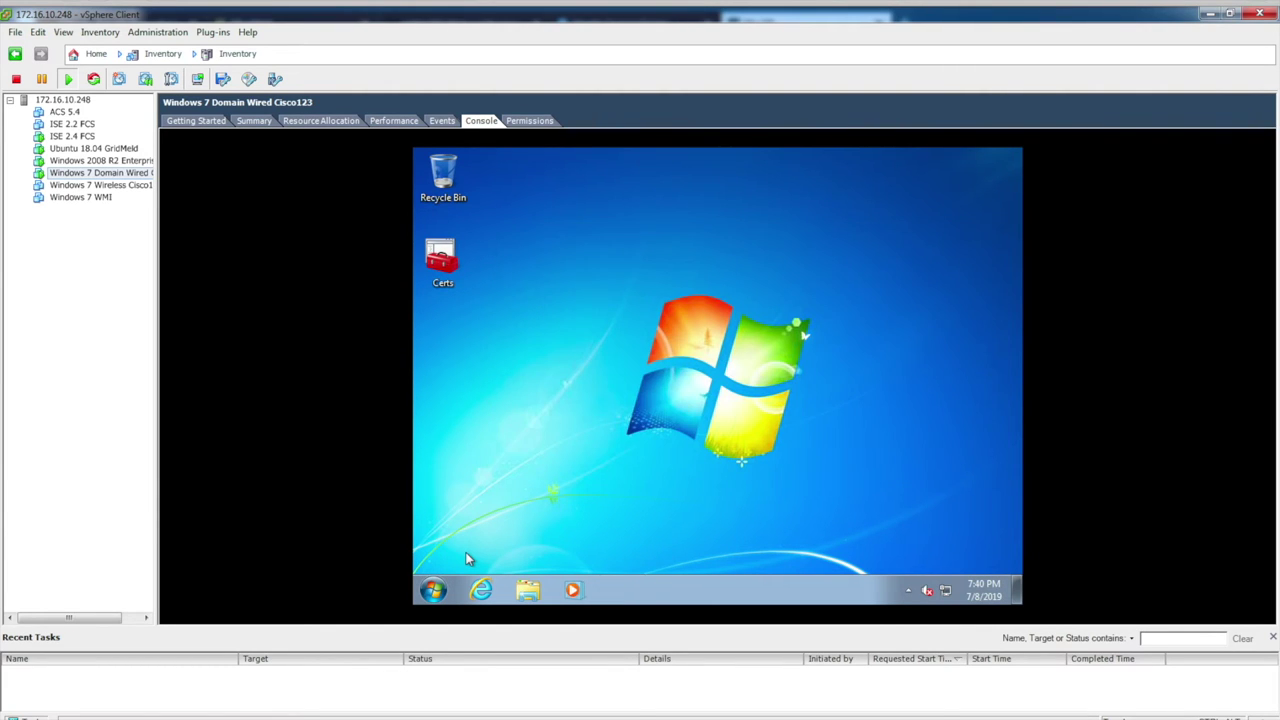
click(481, 590)
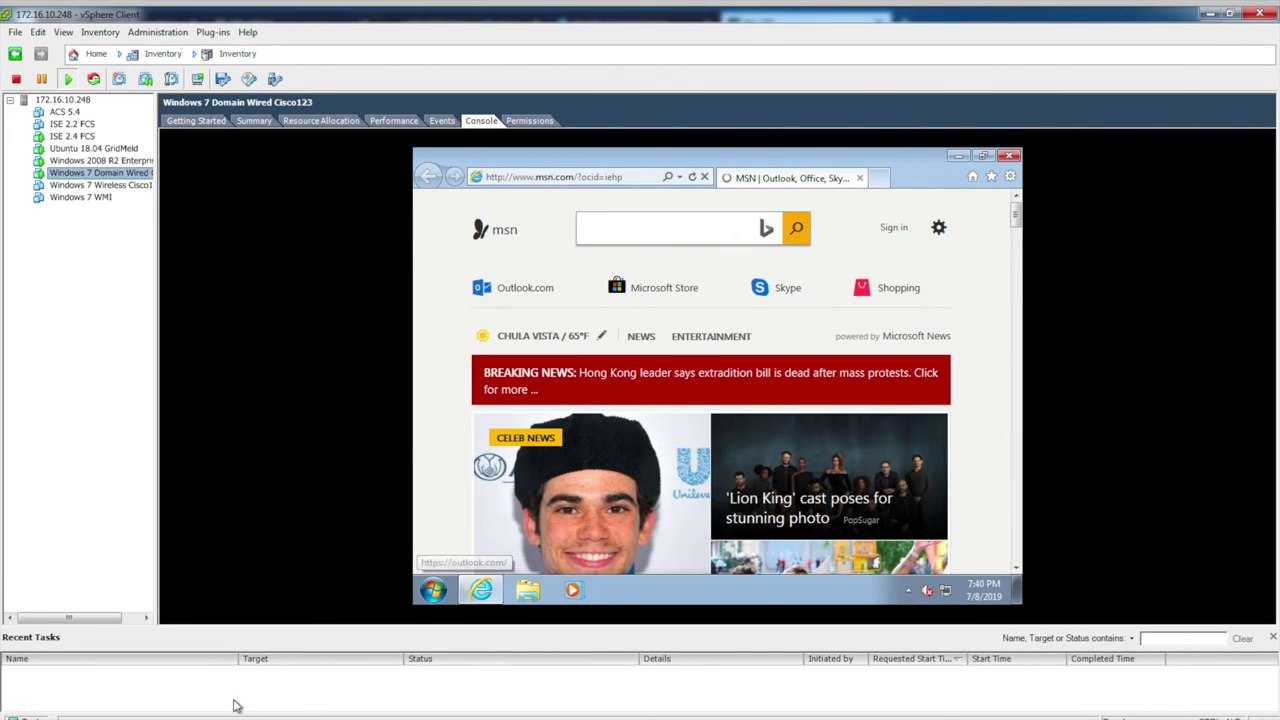
click(200, 685)
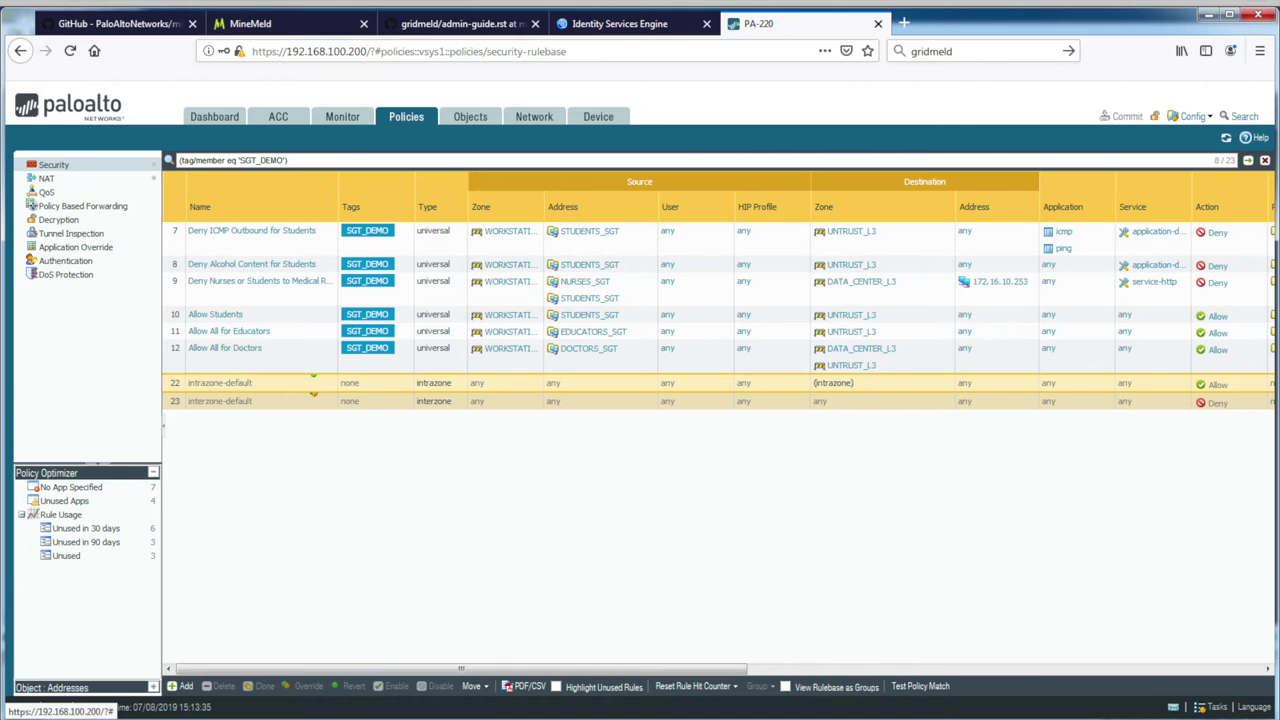
- Find the 4.2.2.2 ping from 10.0.11.100 allowed by Allow All for Educators in the traffic logs
click(343, 121)
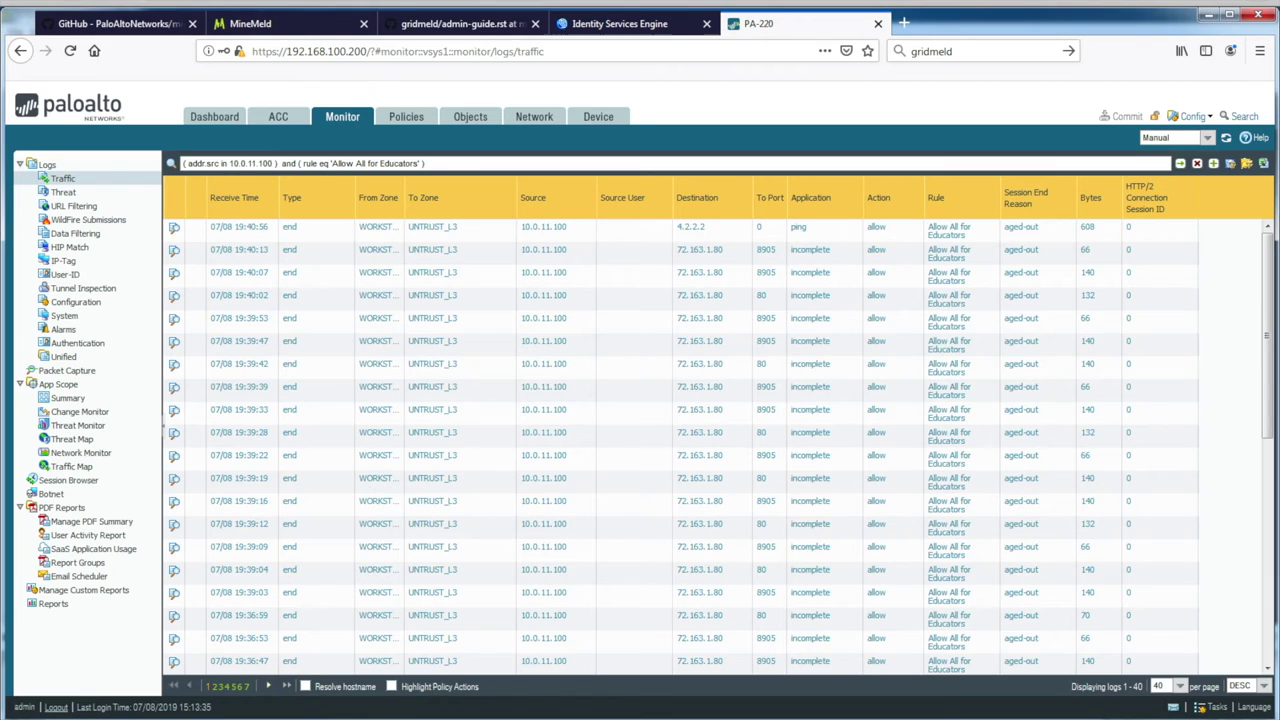
mouse_move(303, 718)
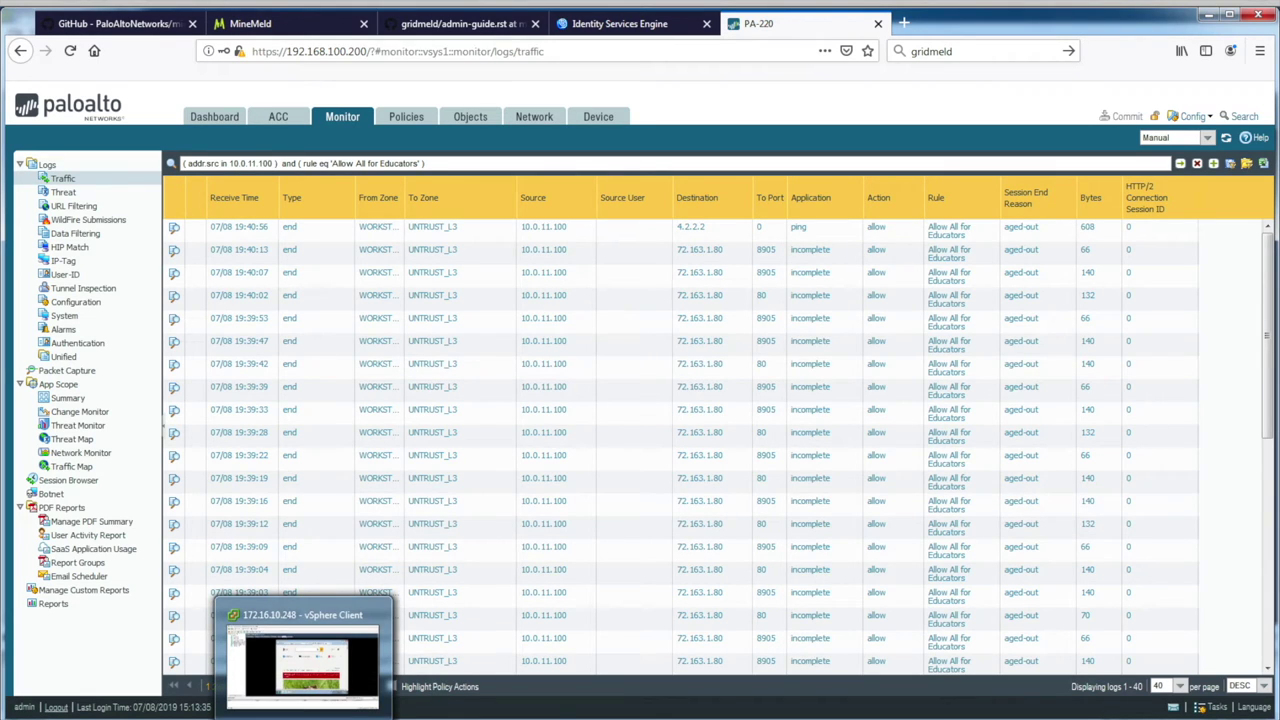
click(303, 665)
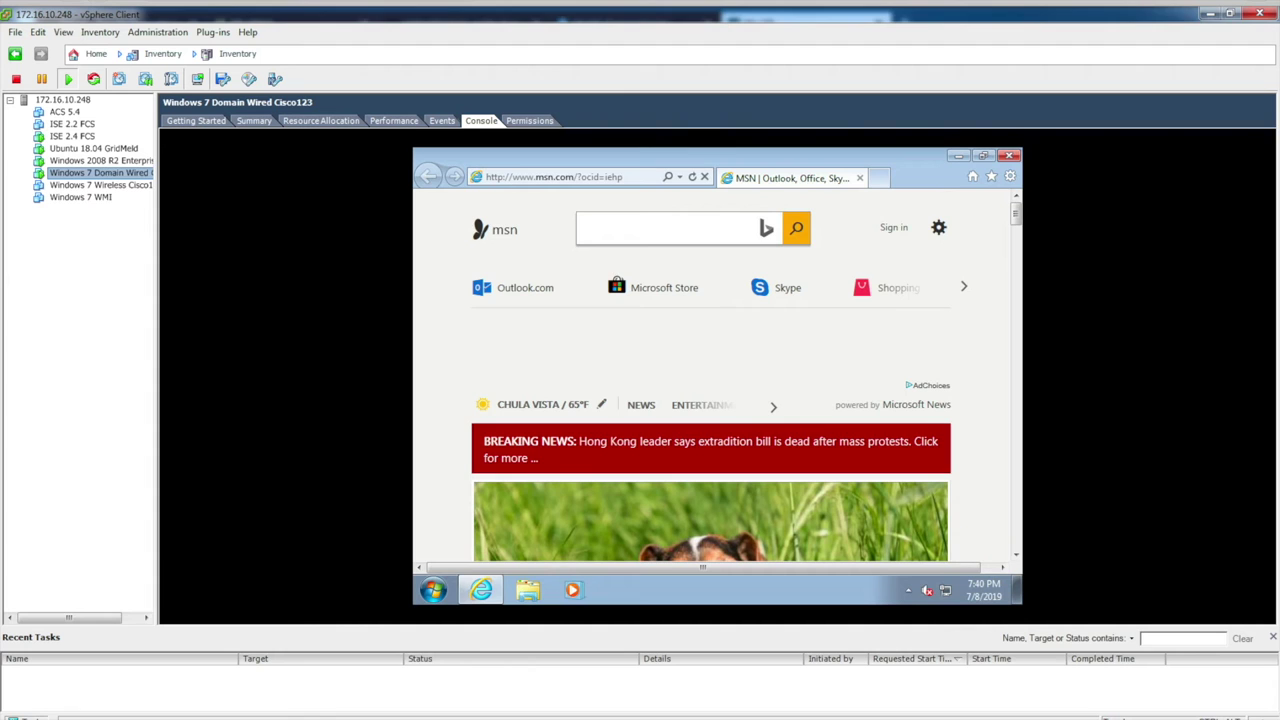
- Search for 'johnny walker' in Internet Explorer and open the Johnnie Walker website
click(622, 178)
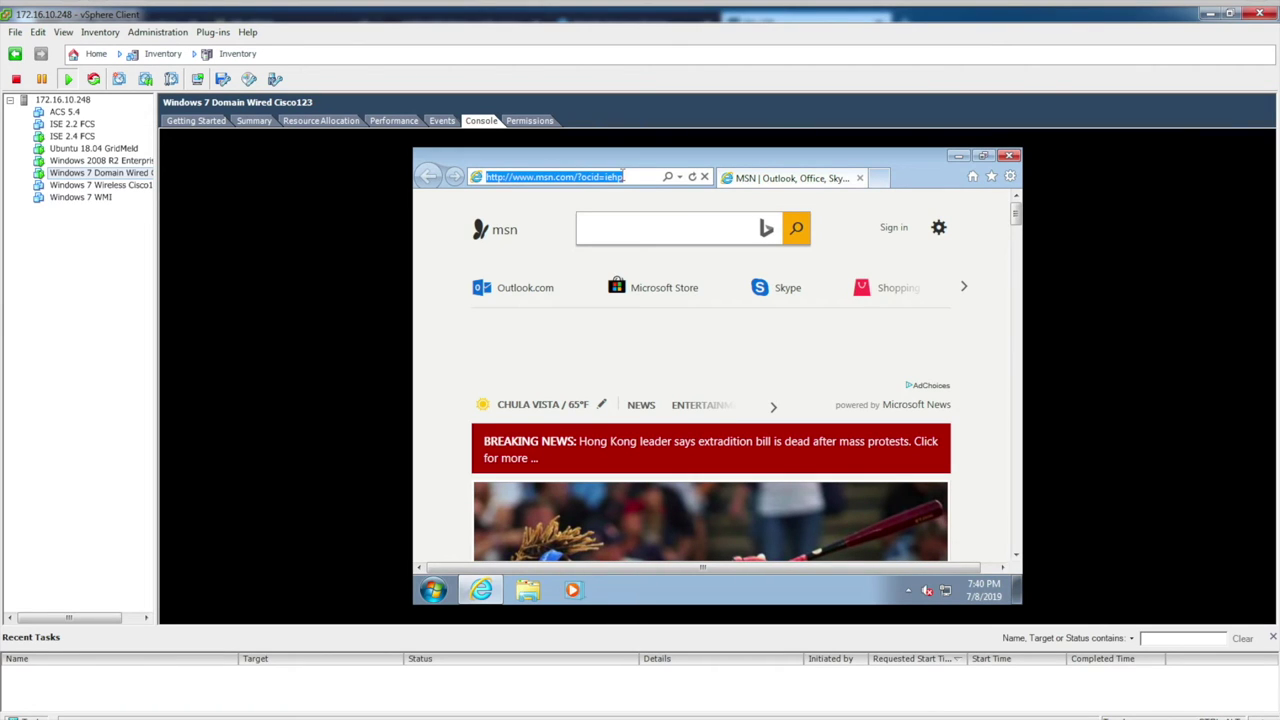
text(johnny w)
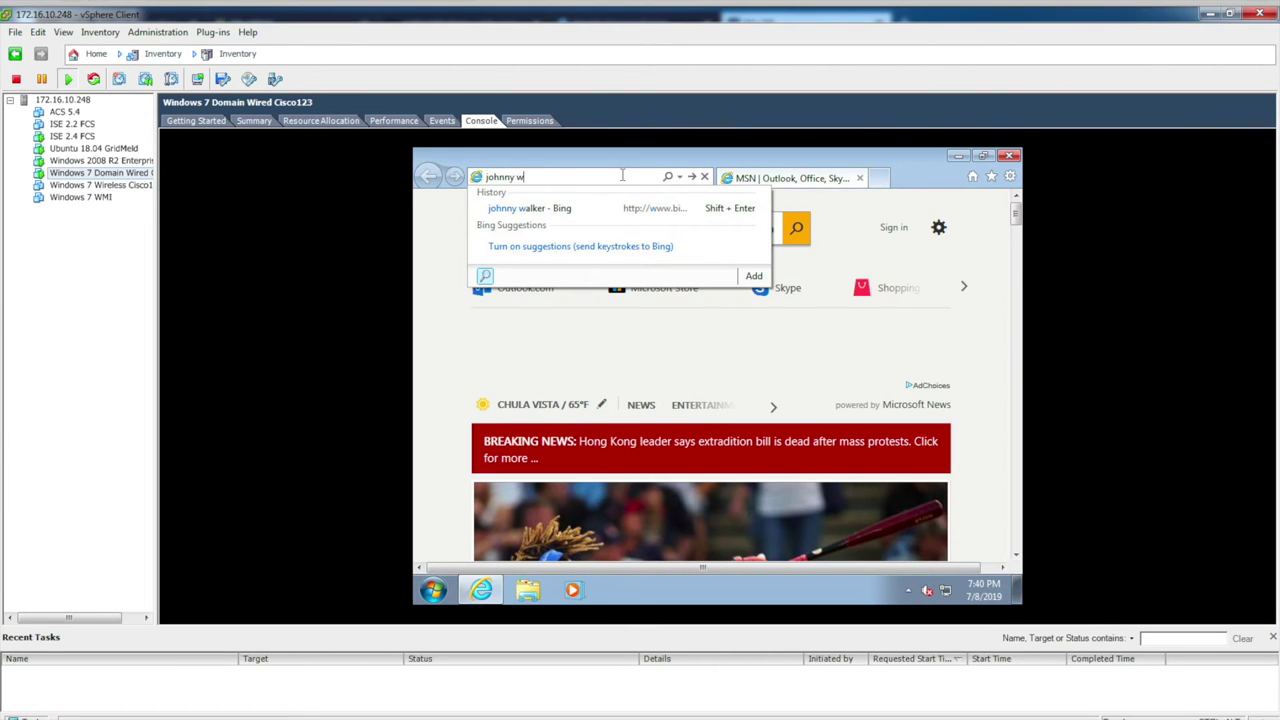
text(alker)
key(Return)
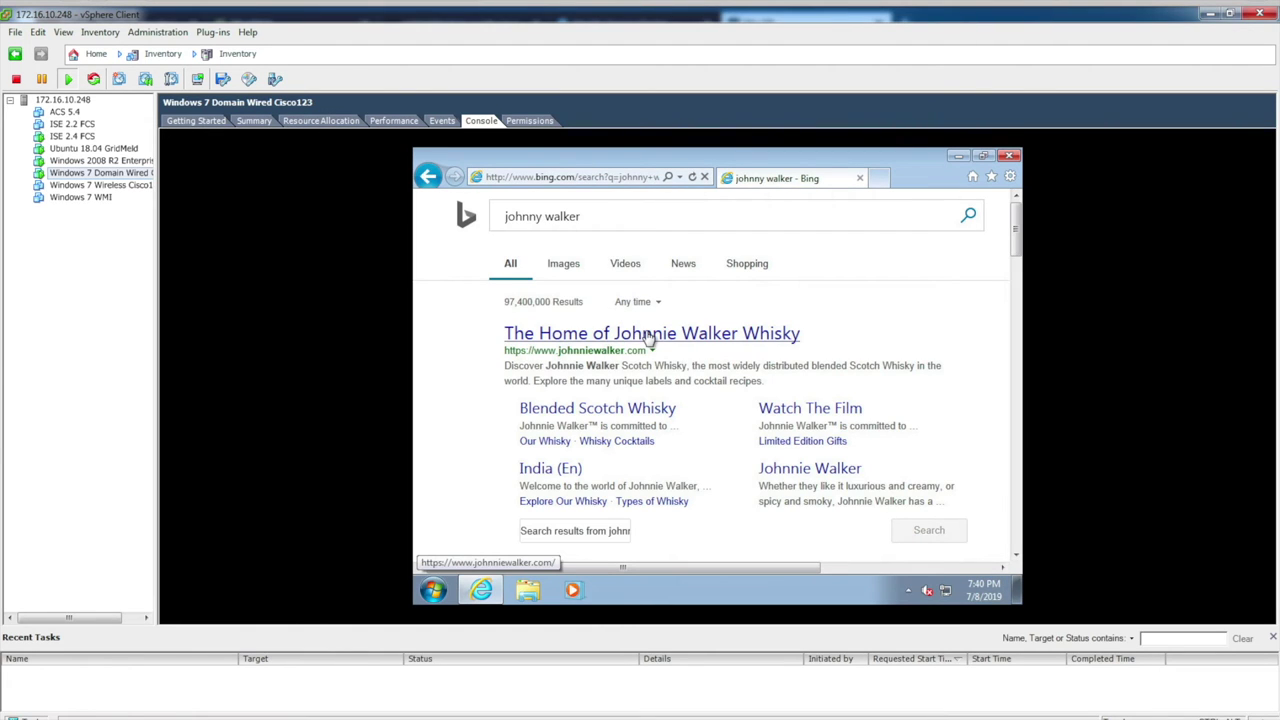
click(649, 340)
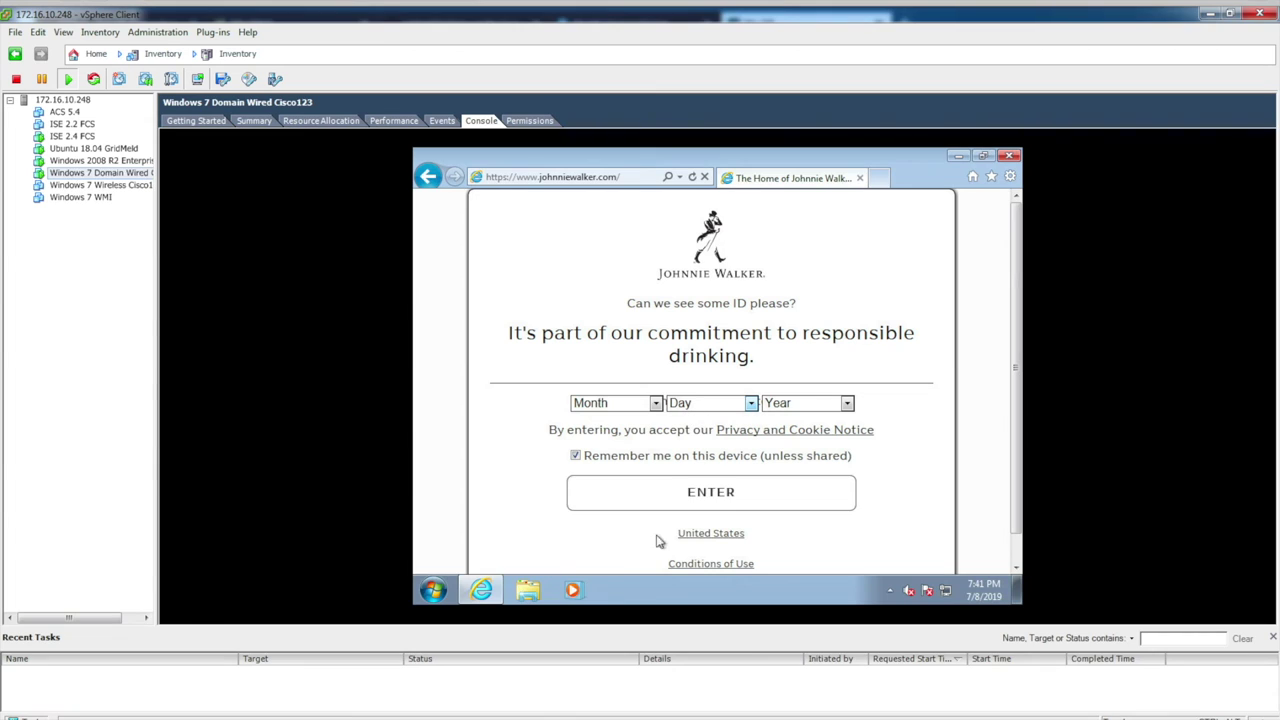
- Log the Windows user off and bring up the Identity Services Engine page in Firefox
click(433, 590)
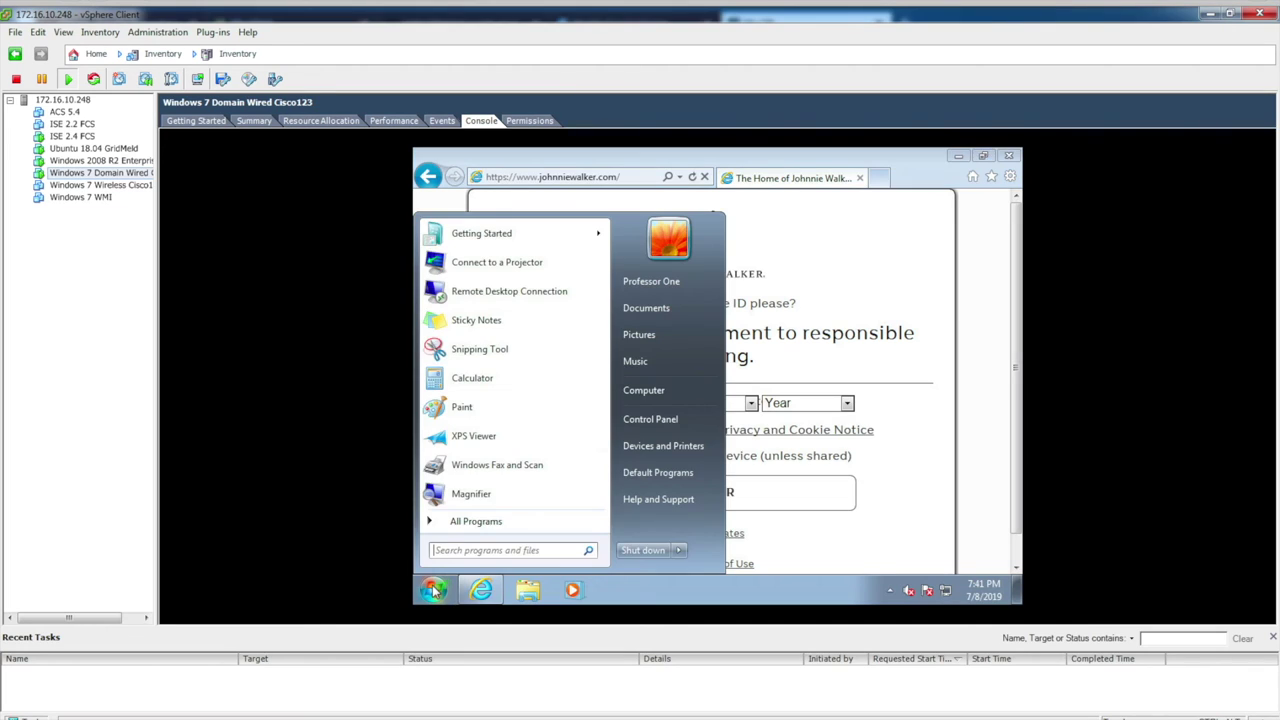
mouse_move(678, 551)
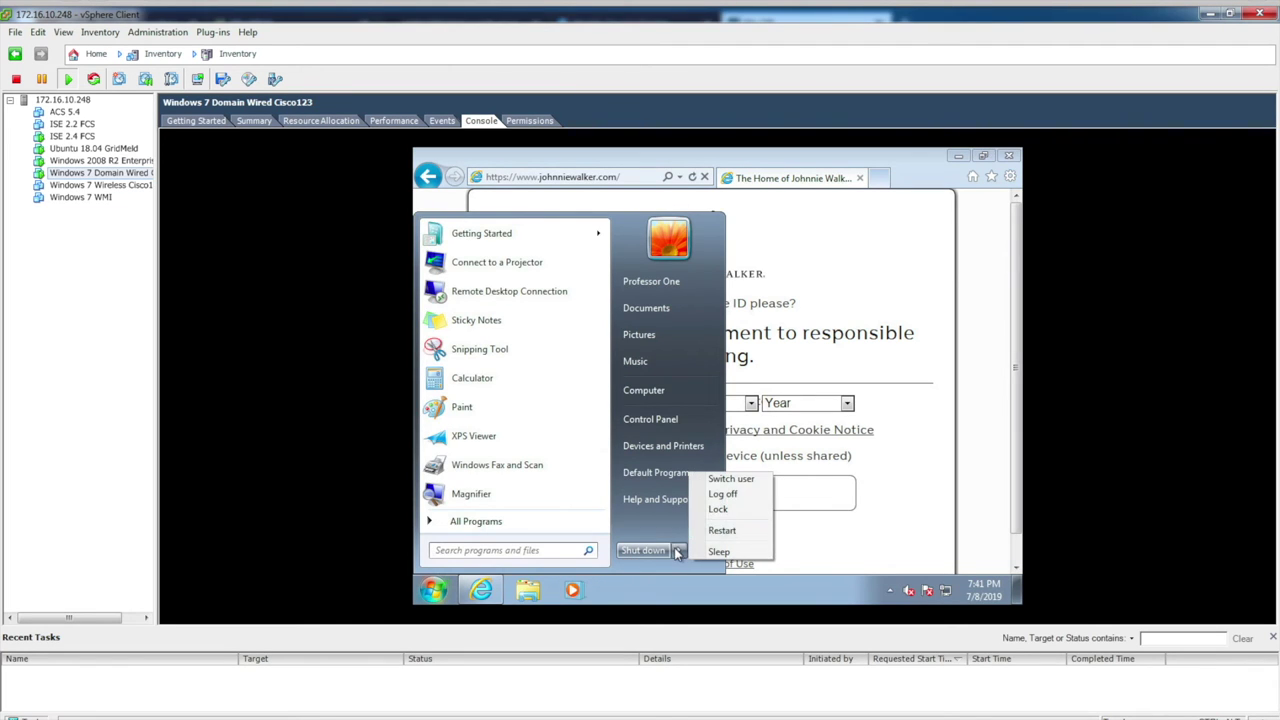
click(744, 497)
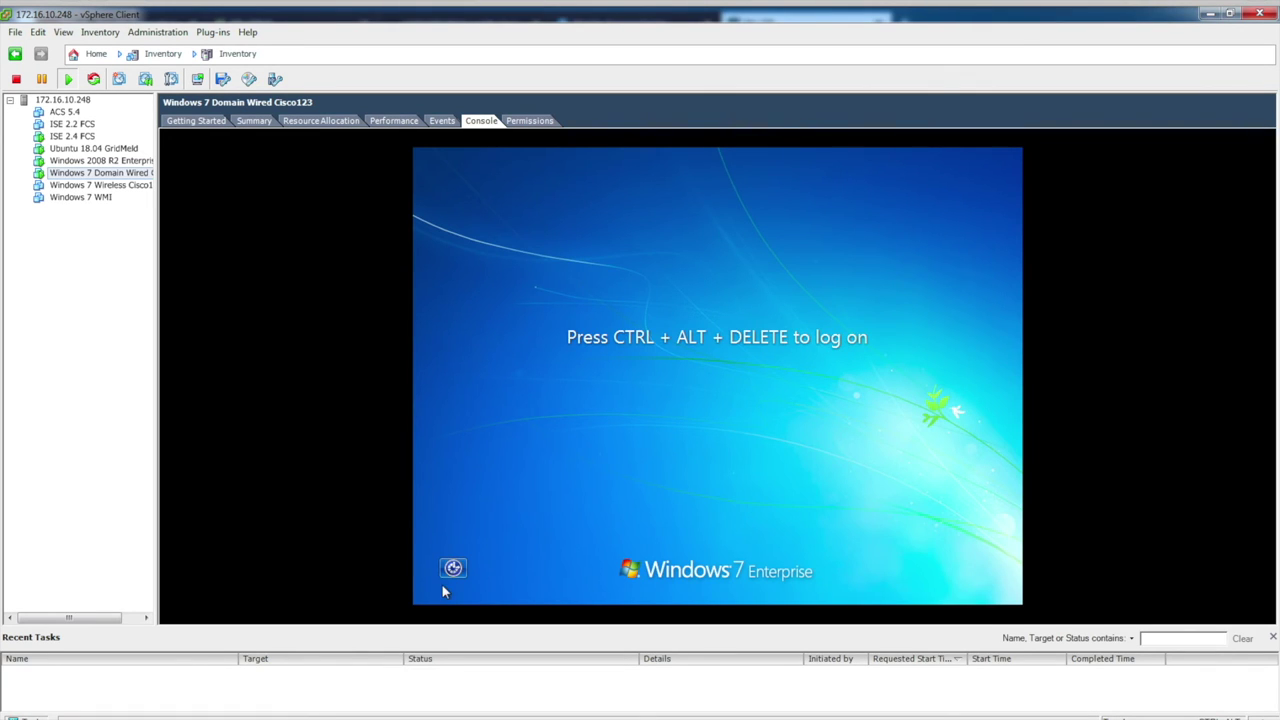
key(alt+Tab)
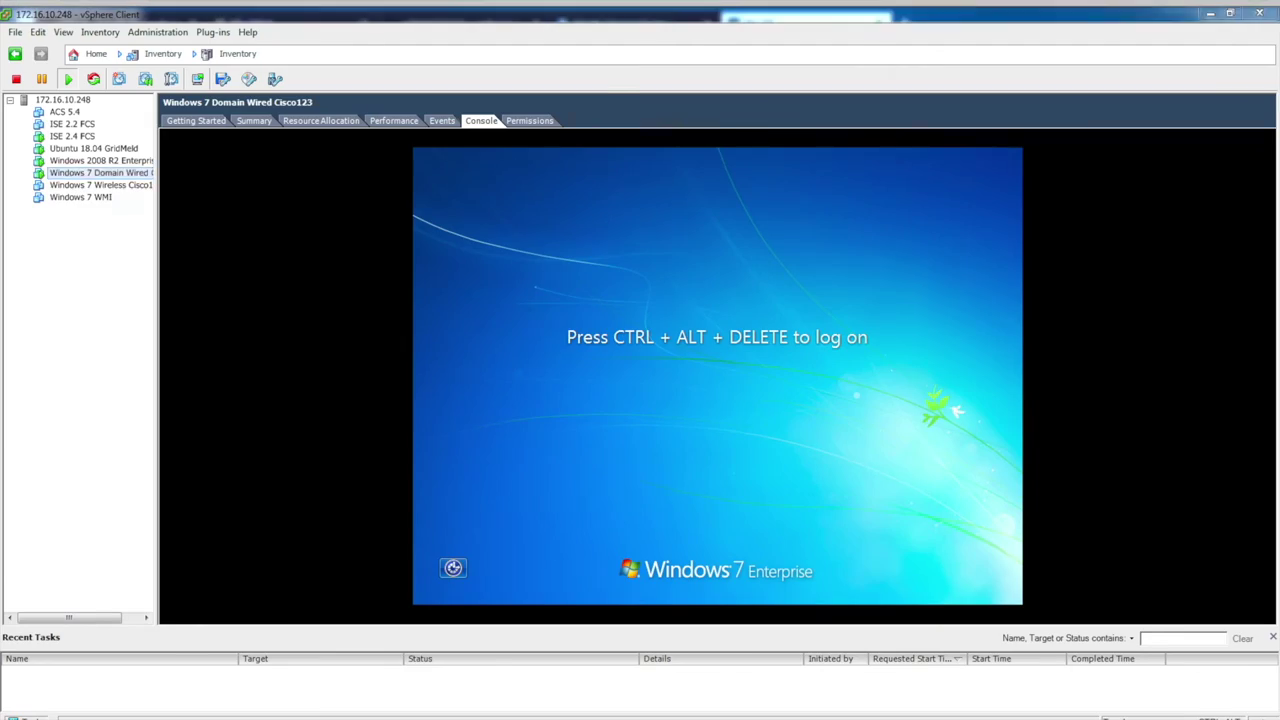
click(595, 24)
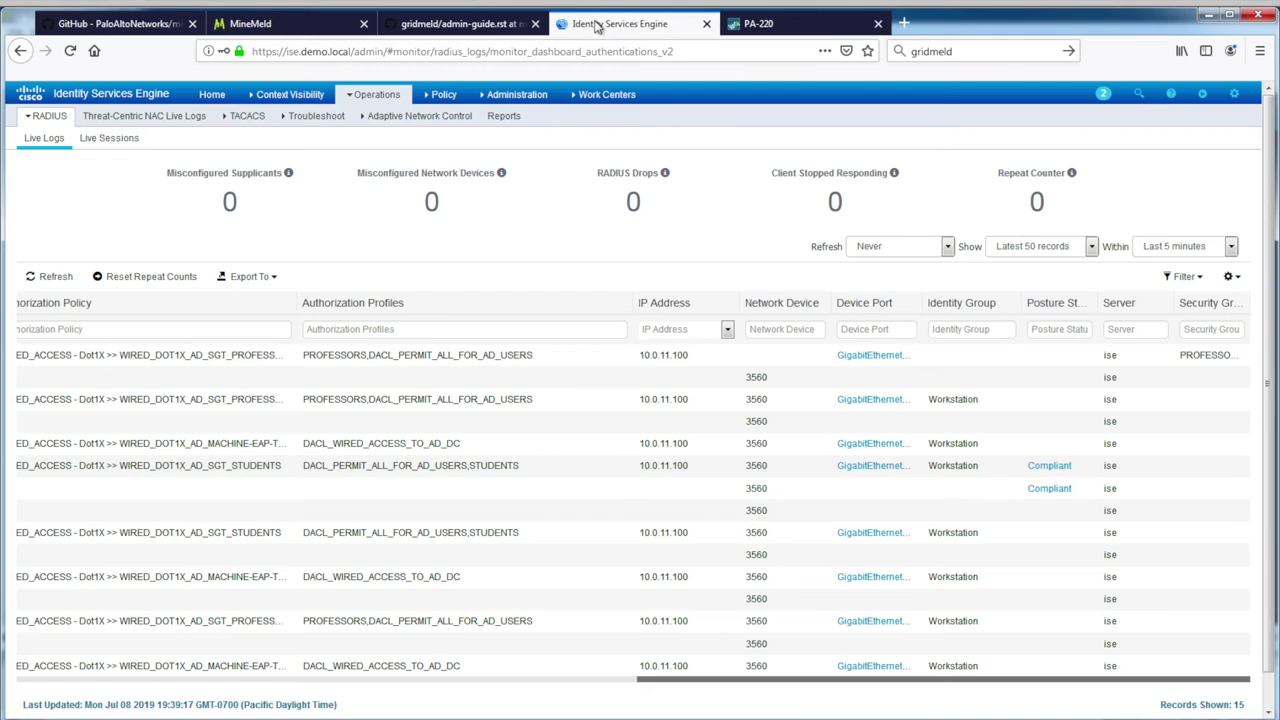
- Refresh the RADIUS live logs and scroll the table sideways to view the 10.0.11.100 entries
click(54, 284)
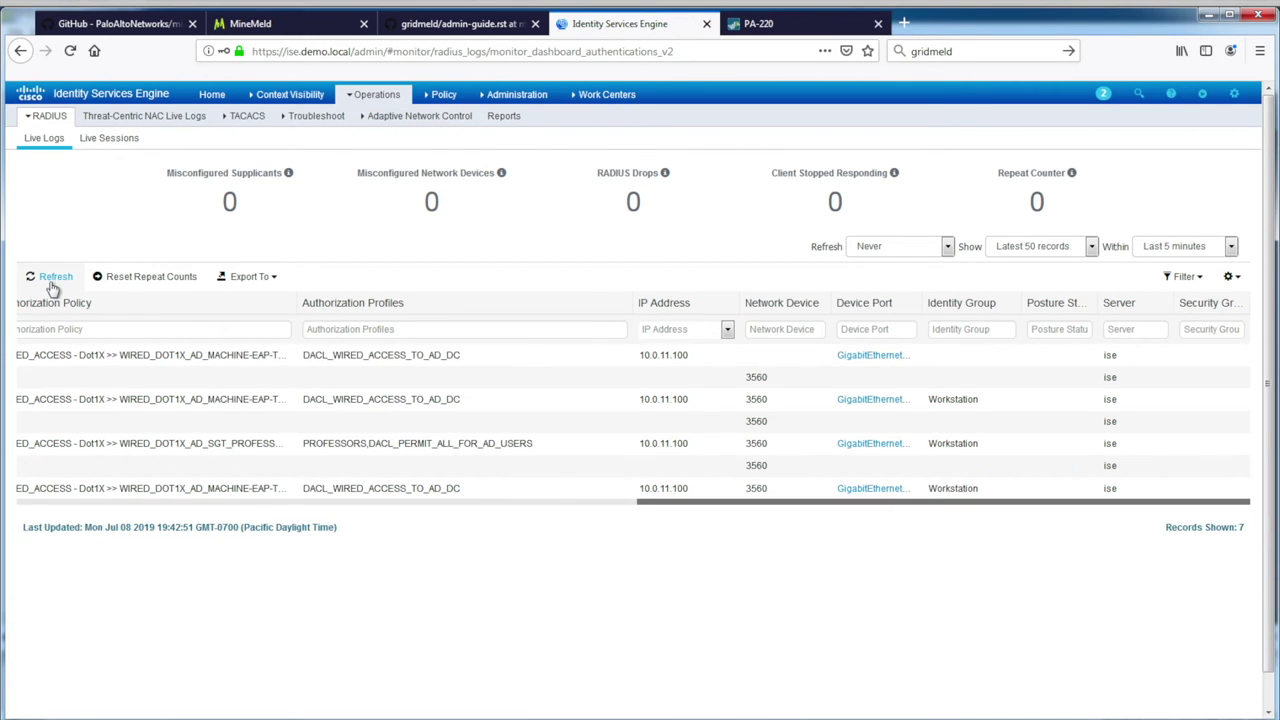
drag(659, 511, 88, 525)
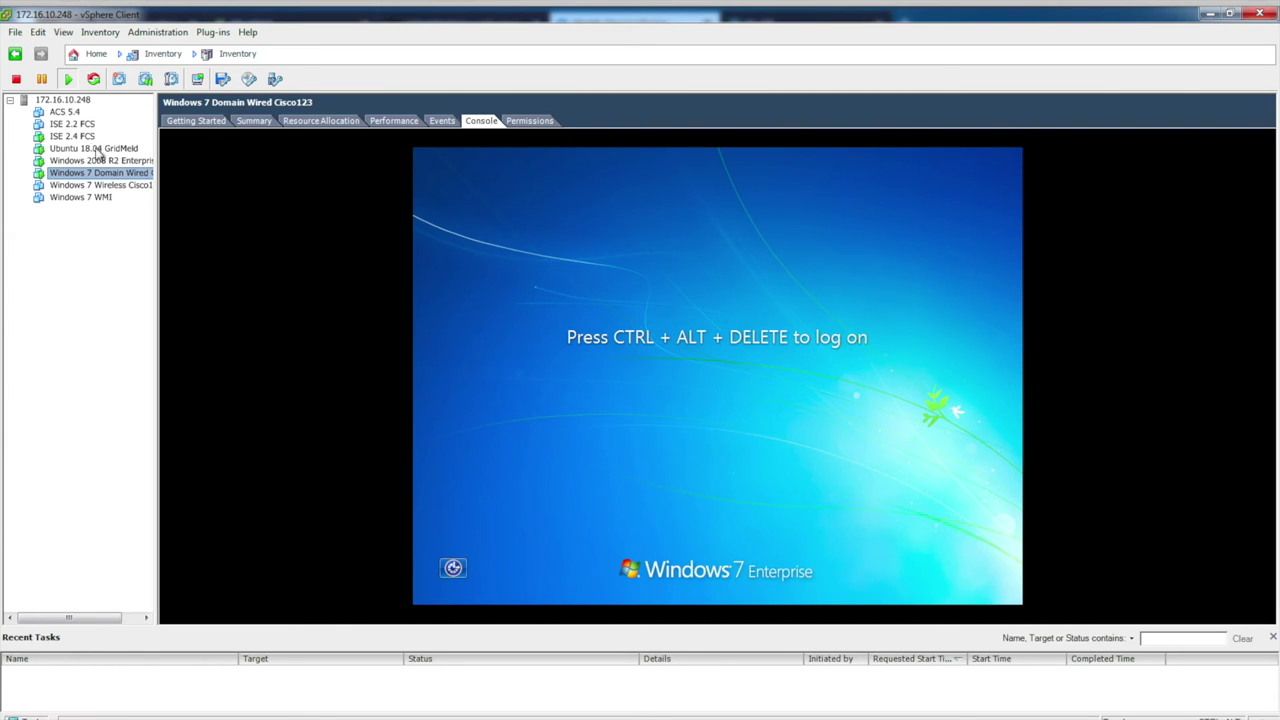
- Unlock the Ubuntu 18.04 GridMeld VM to review its log output, then reselect the Windows 7 VM
click(90, 150)
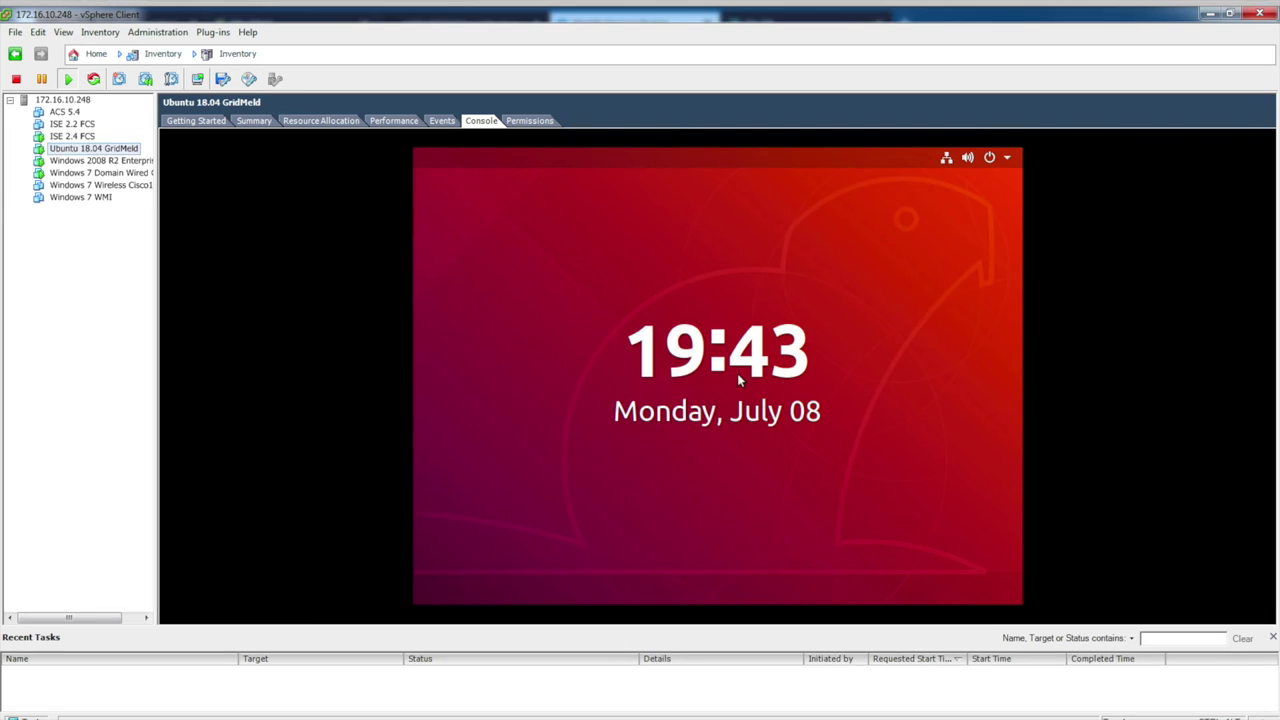
click(715, 478)
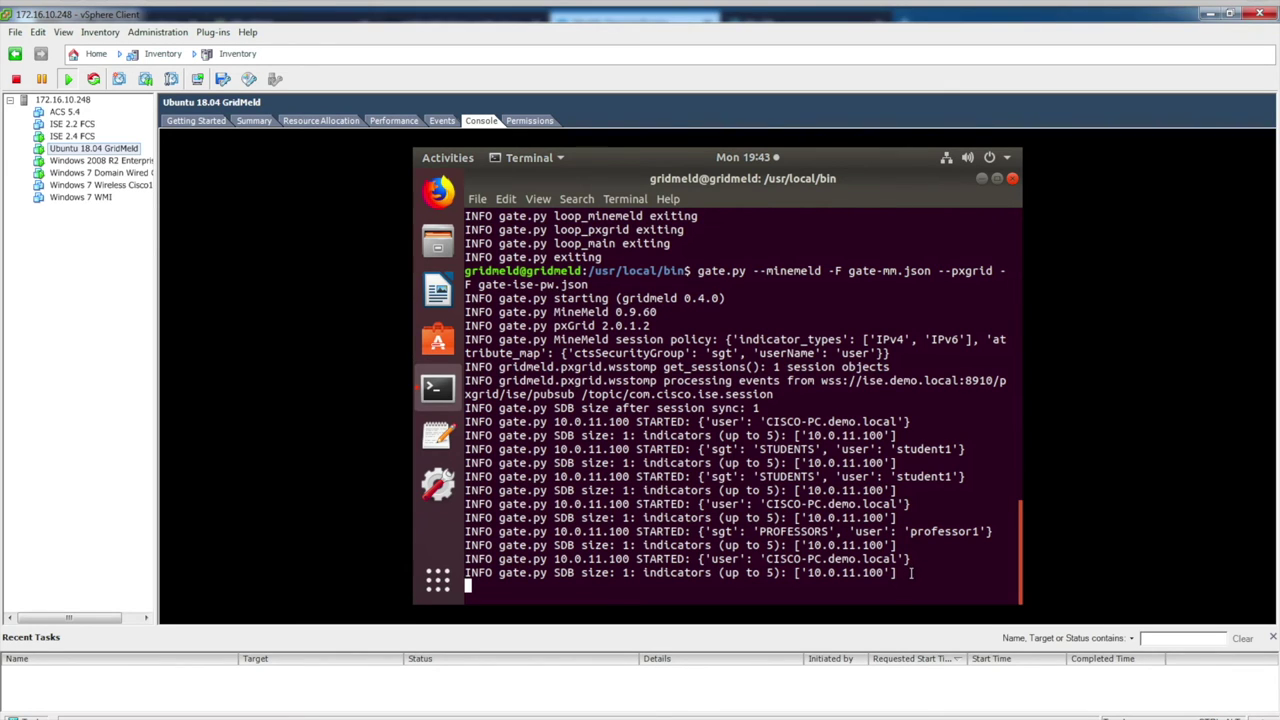
click(100, 172)
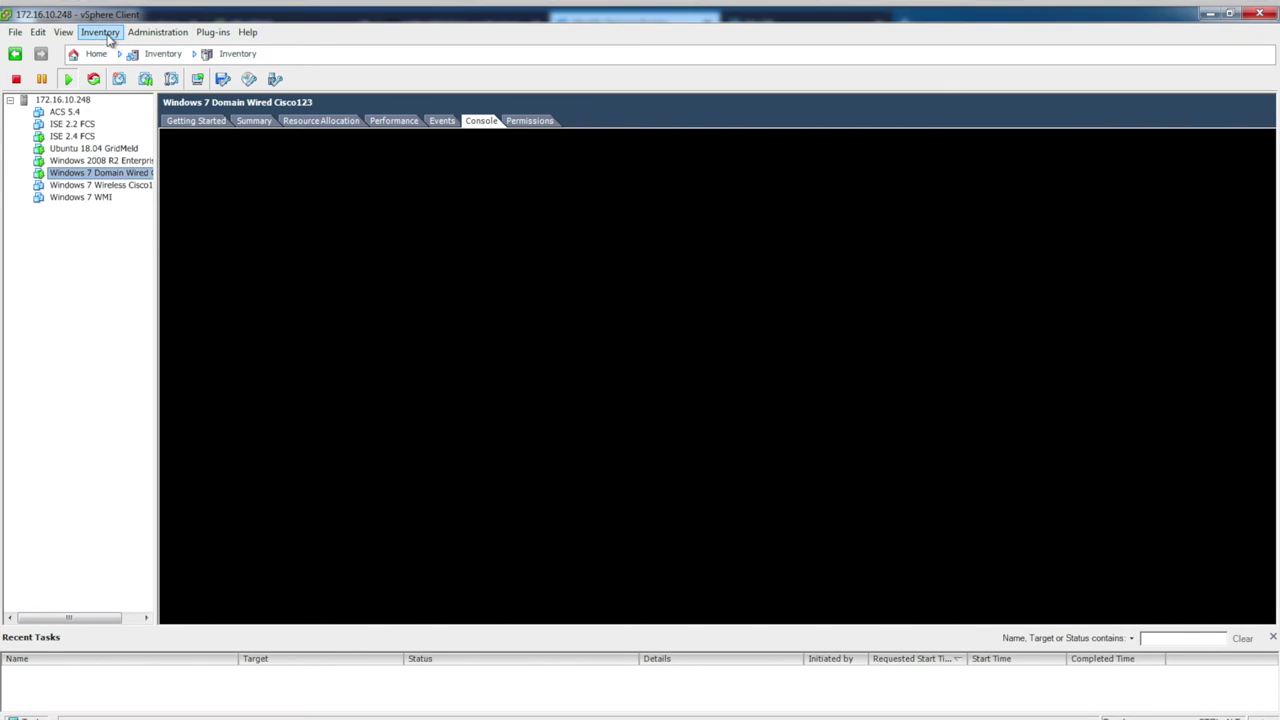
- Send Ctrl+Alt+Del to the Windows 7 guest and log on as a doctor domain user
click(102, 32)
mouse_move(145, 49)
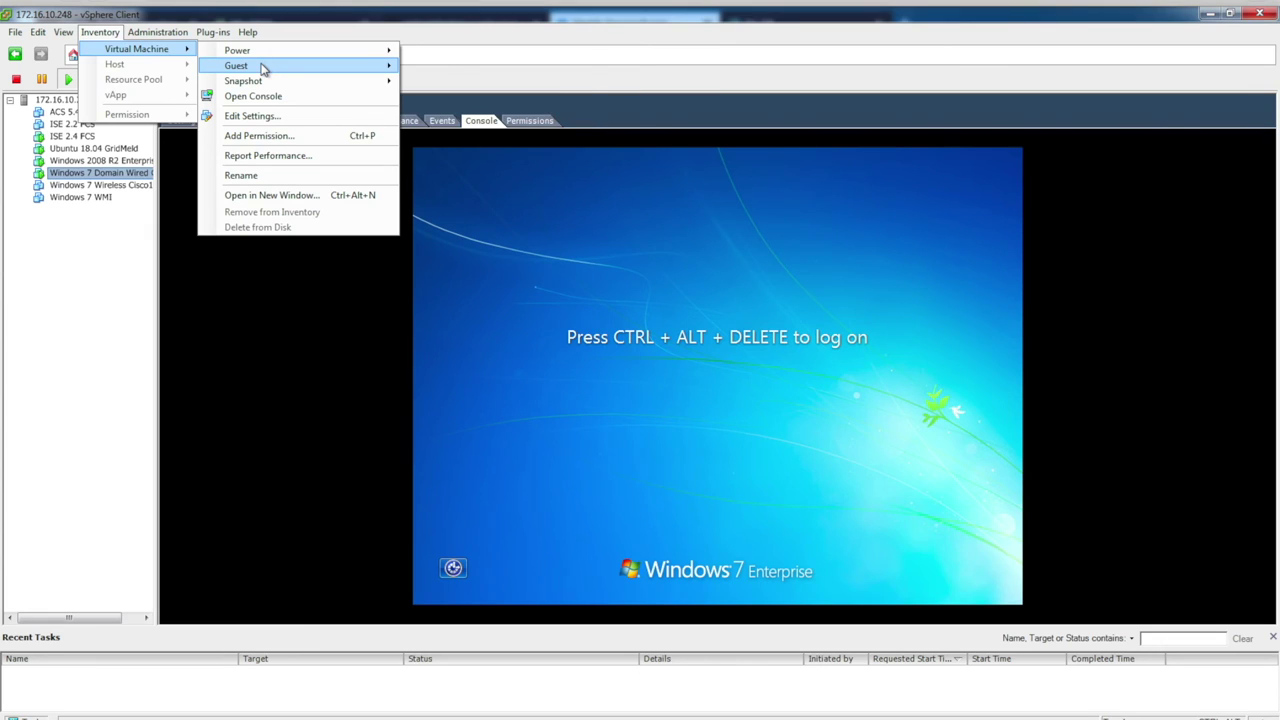
mouse_move(246, 65)
click(457, 98)
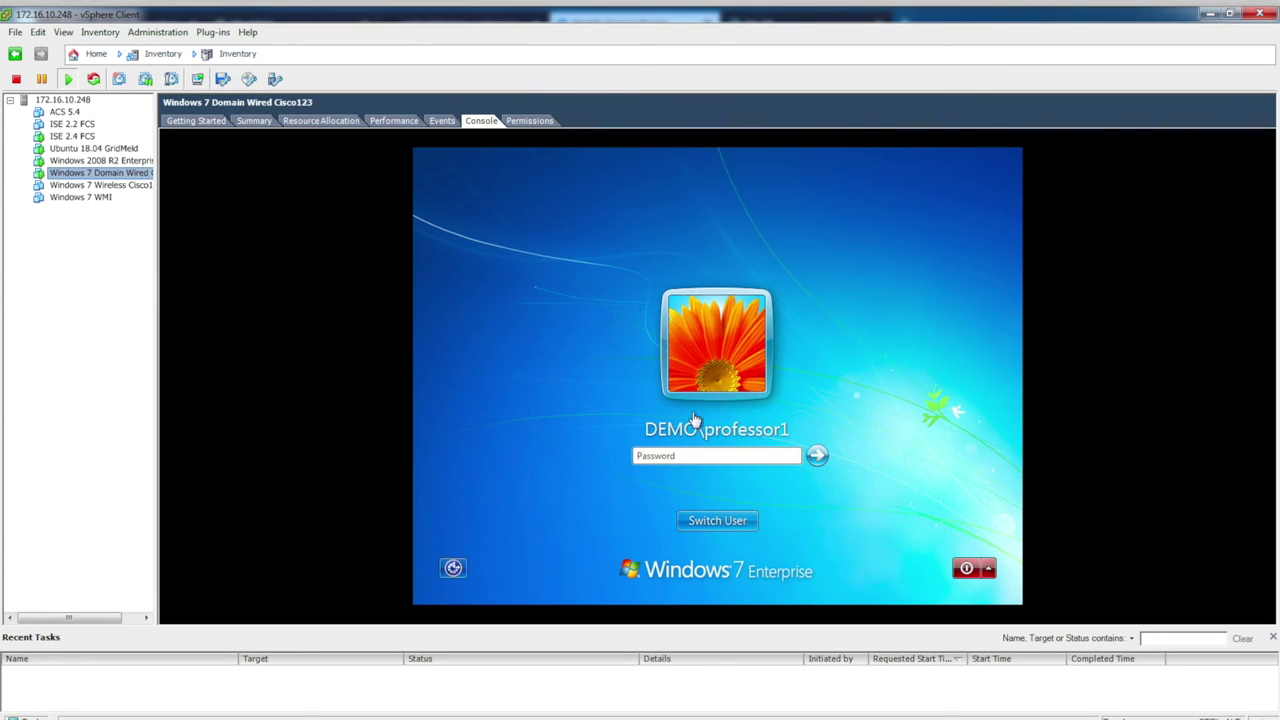
click(709, 525)
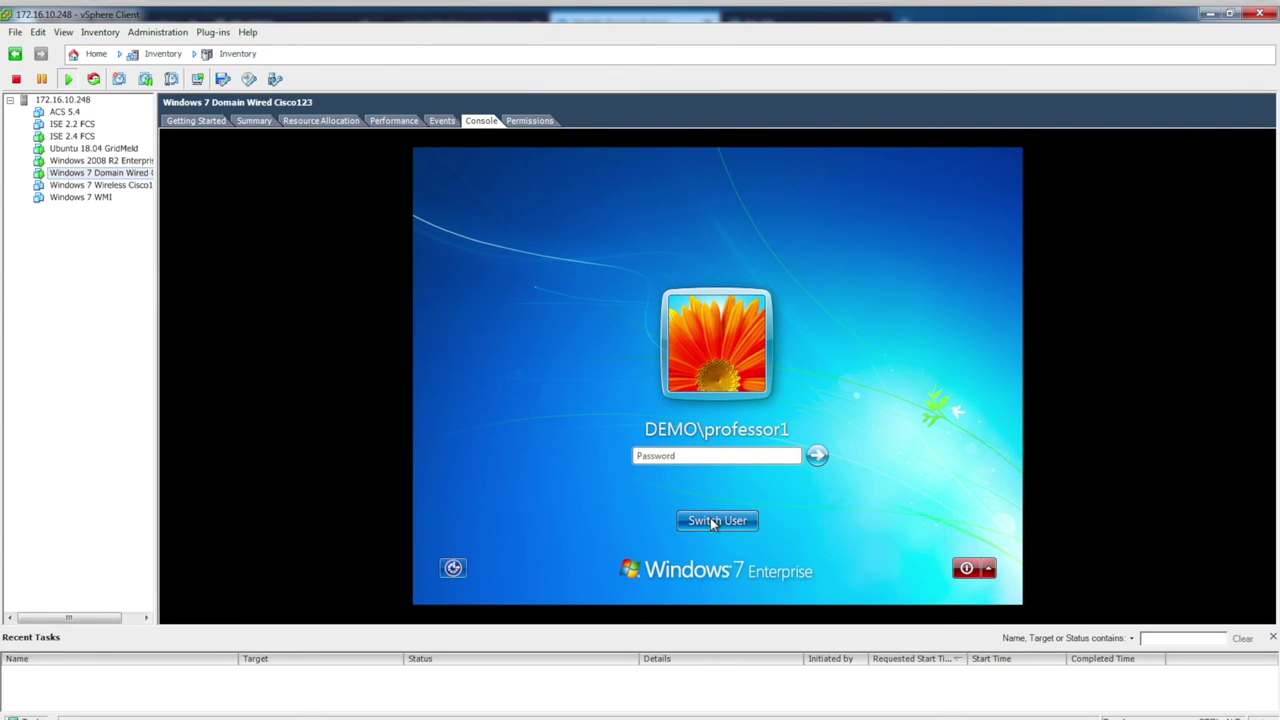
click(790, 430)
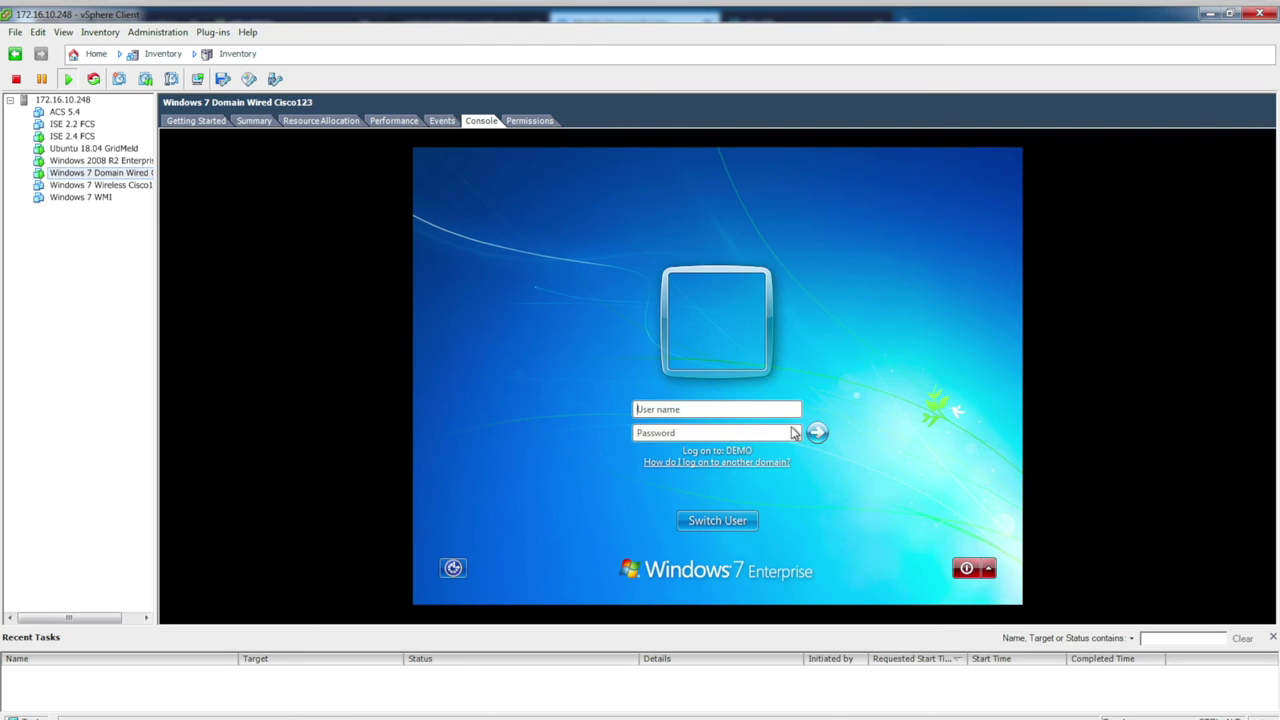
click(711, 412)
key(Tab)
text(***)
key(Return)
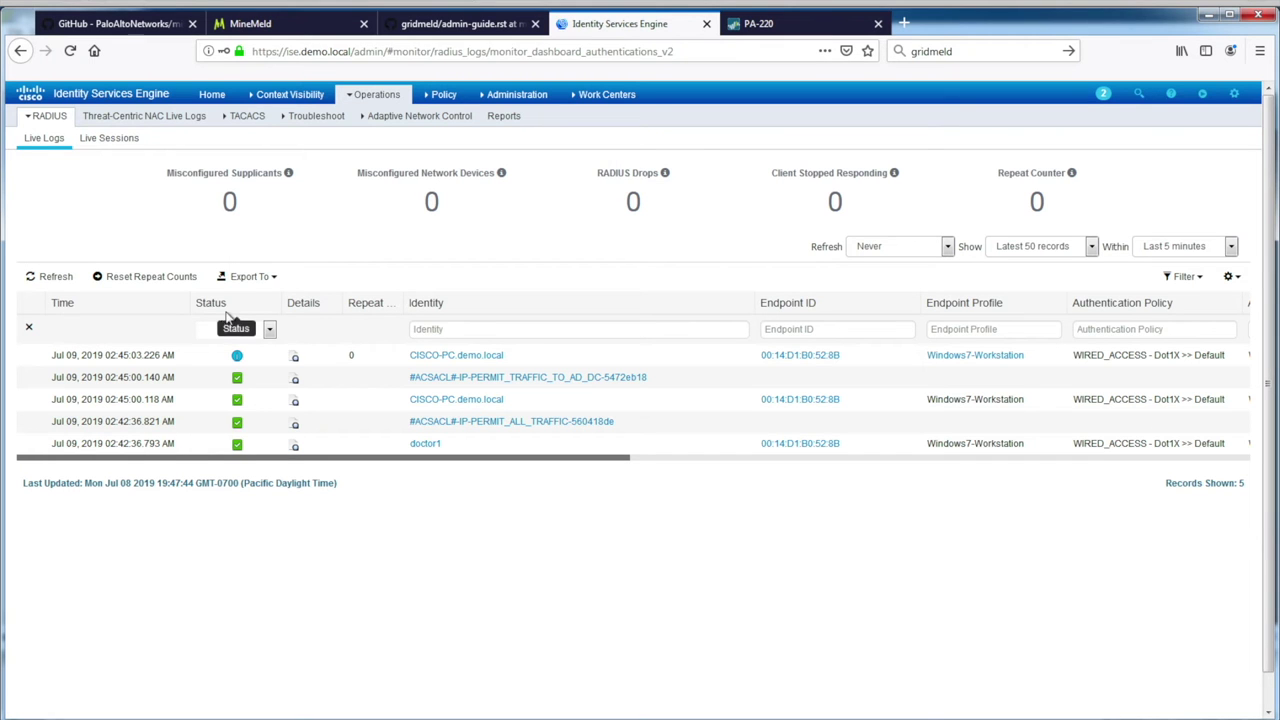
- Refresh the live logs and scroll right to see the DOCTORS security group on 10.0.11.100
click(52, 278)
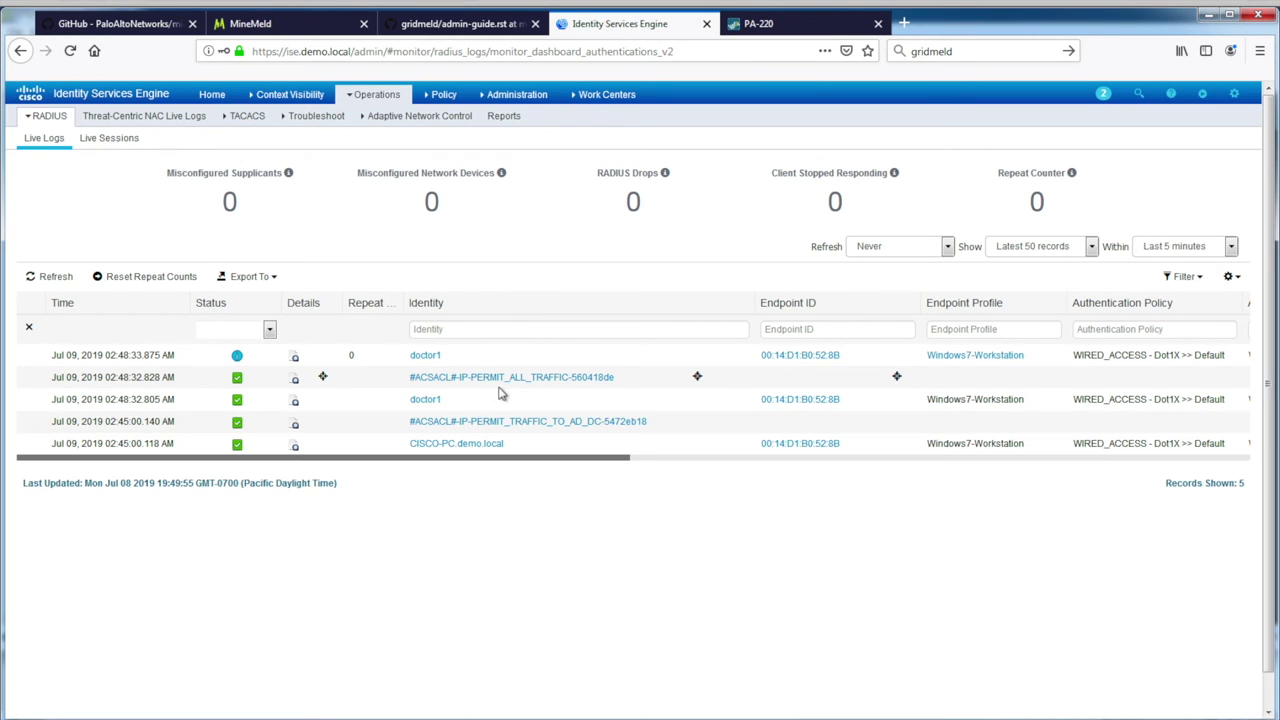
drag(565, 464, 1078, 434)
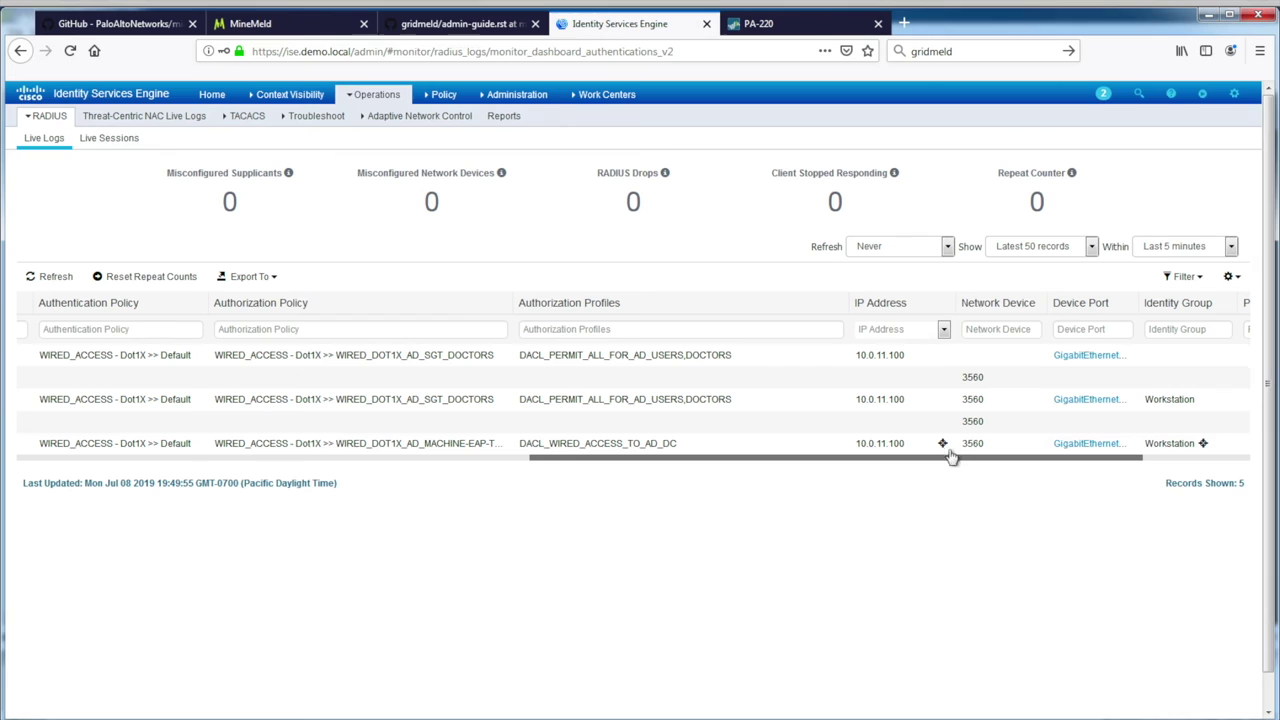
drag(951, 459, 1205, 462)
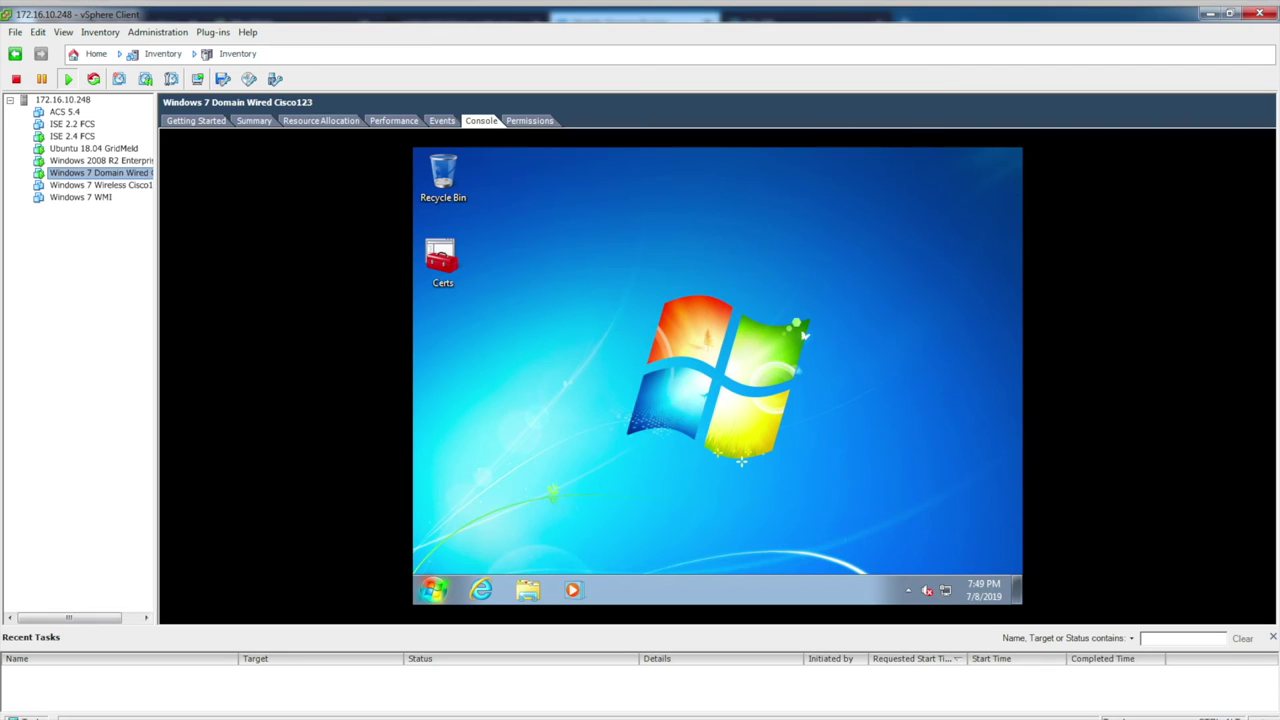
- Unlock the Ubuntu GridMeld console and locate 10.0.11.100 tagged SGT DOCTORS in the gate.py log
click(98, 150)
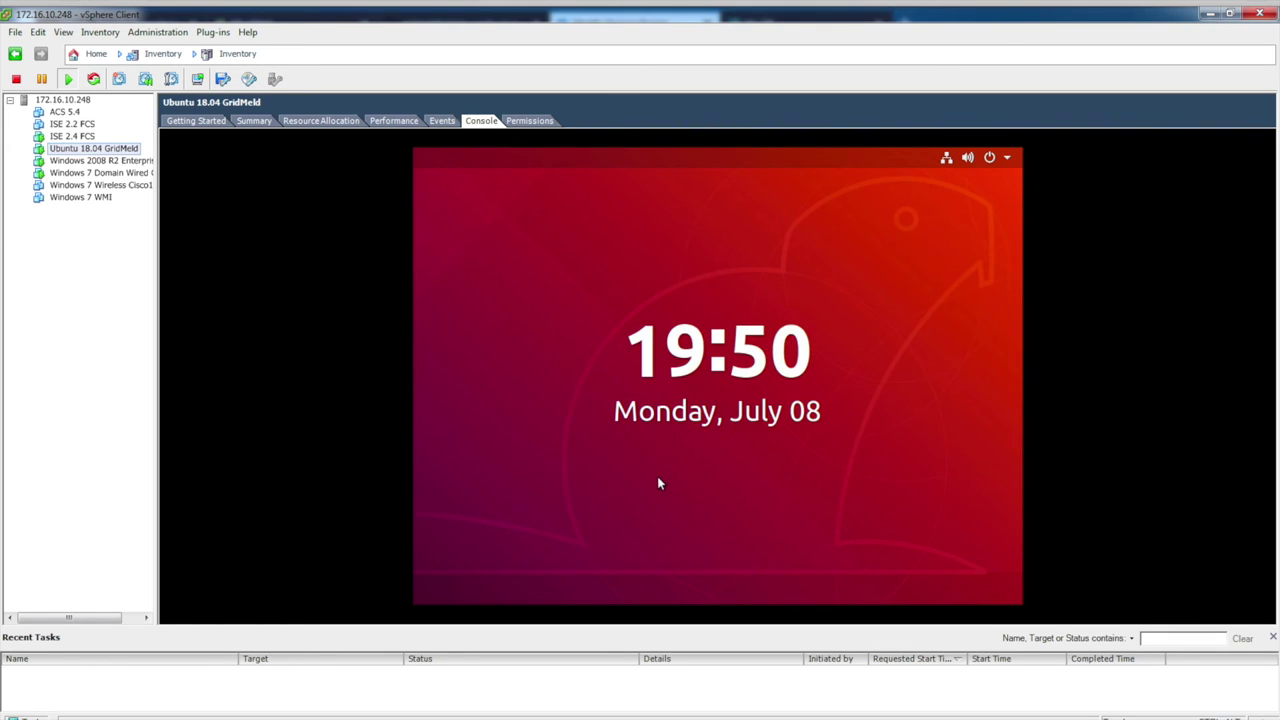
click(657, 476)
scroll(657, 478, up, 1)
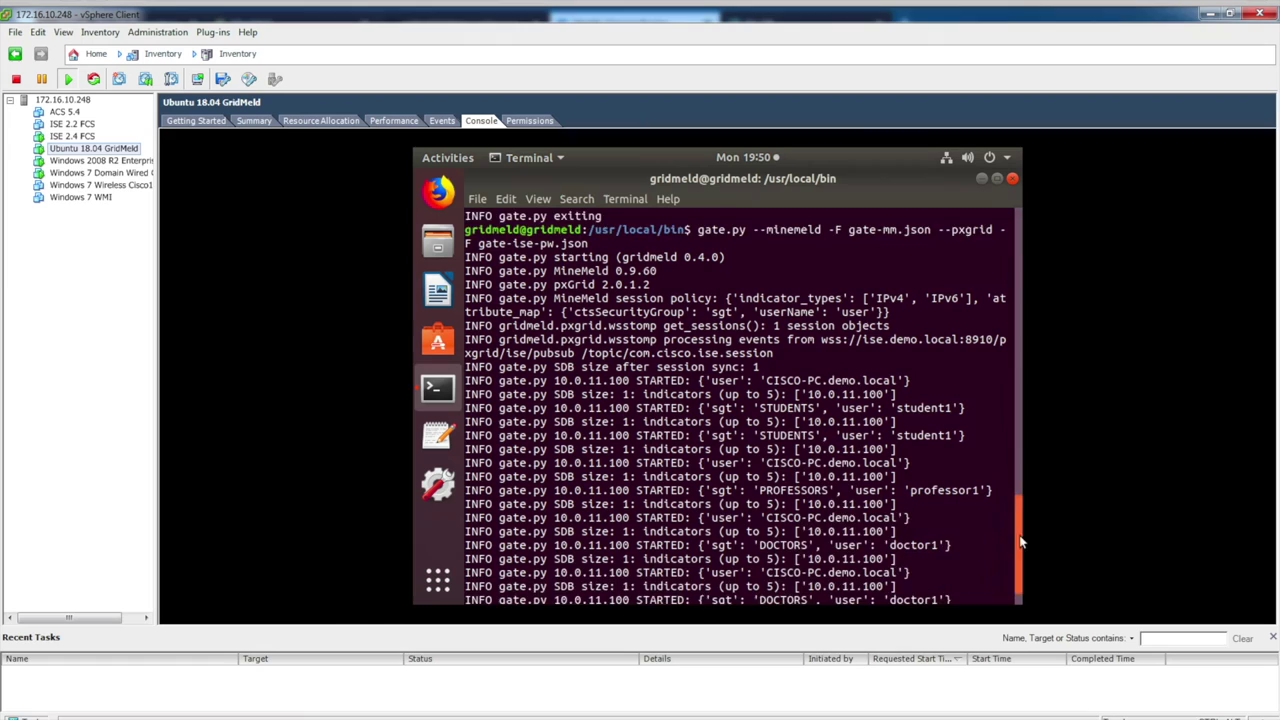
scroll(925, 568, down, 1)
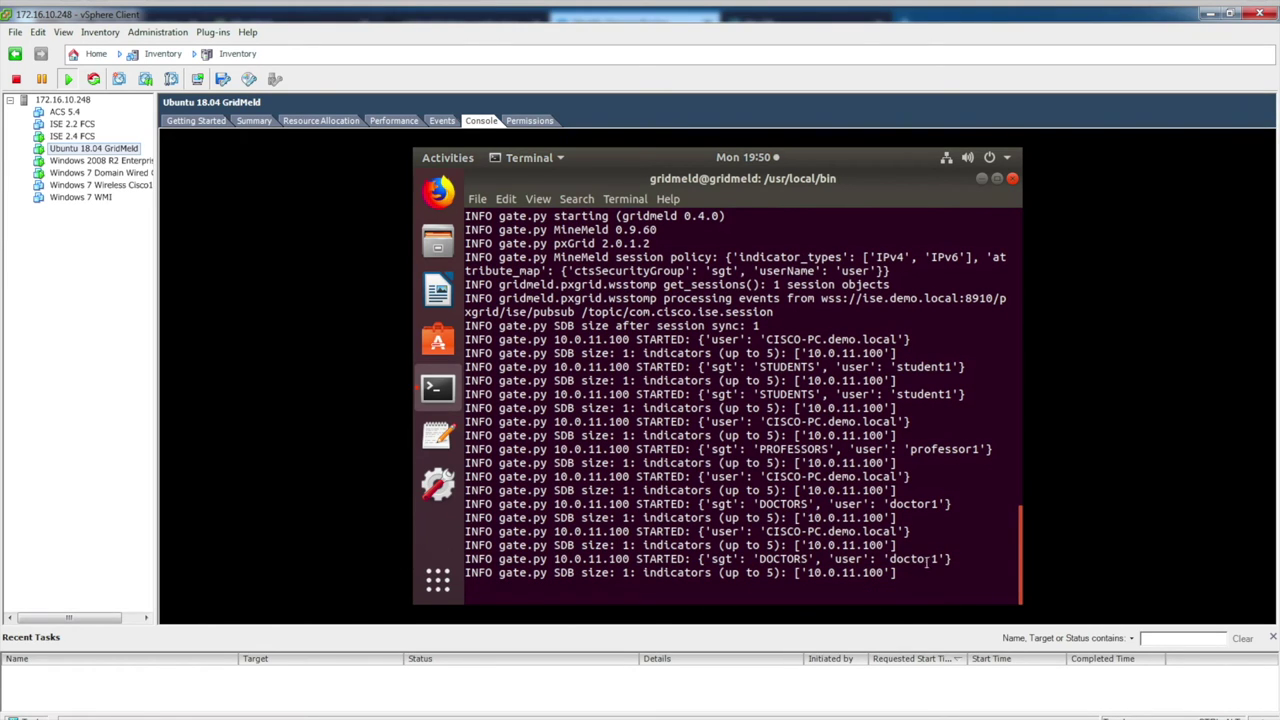
mouse_move(804, 578)
mouse_down()
mouse_move(860, 585)
mouse_move(806, 573)
mouse_up()
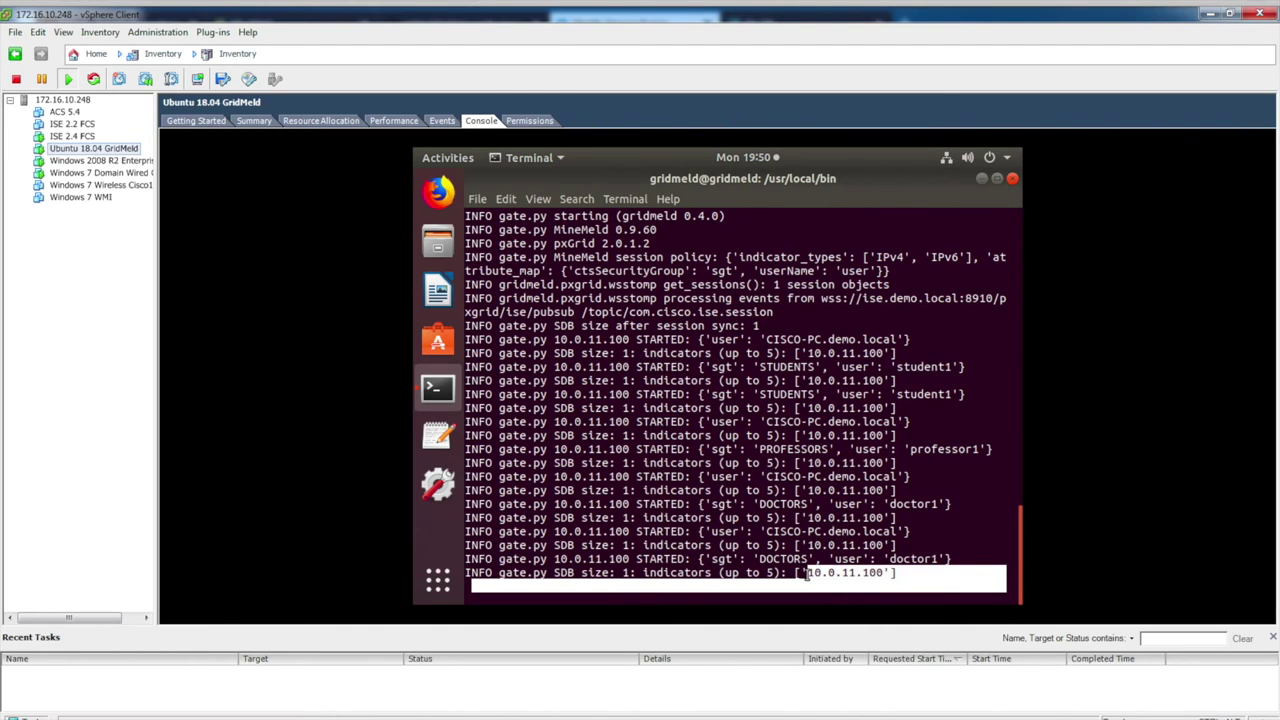
- Release the VM console and switch to the Palo Alto firewall page in Firefox
key(ctrl+alt)
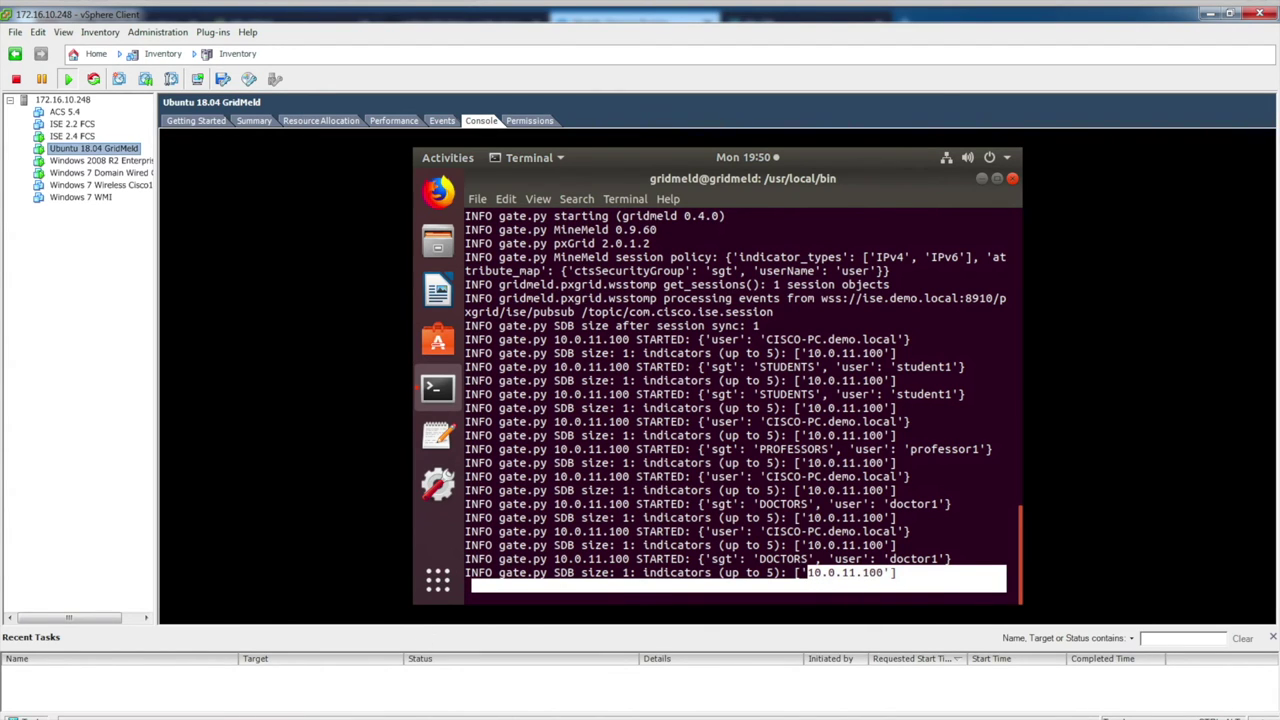
key(alt+Tab)
click(765, 23)
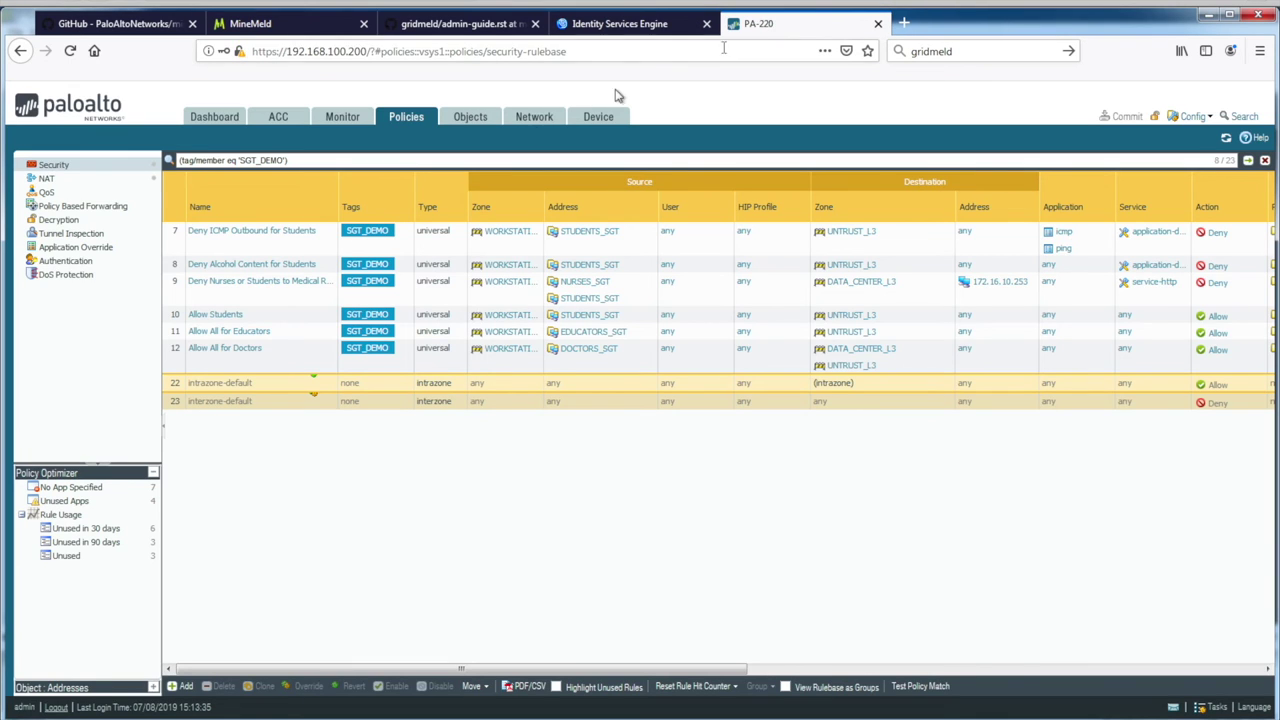
- Check the EDUCATORS_SGT and DOCTORS_SGT member lists, confirming 10.0.11.100 moved to DOCTORS_SGT
click(470, 117)
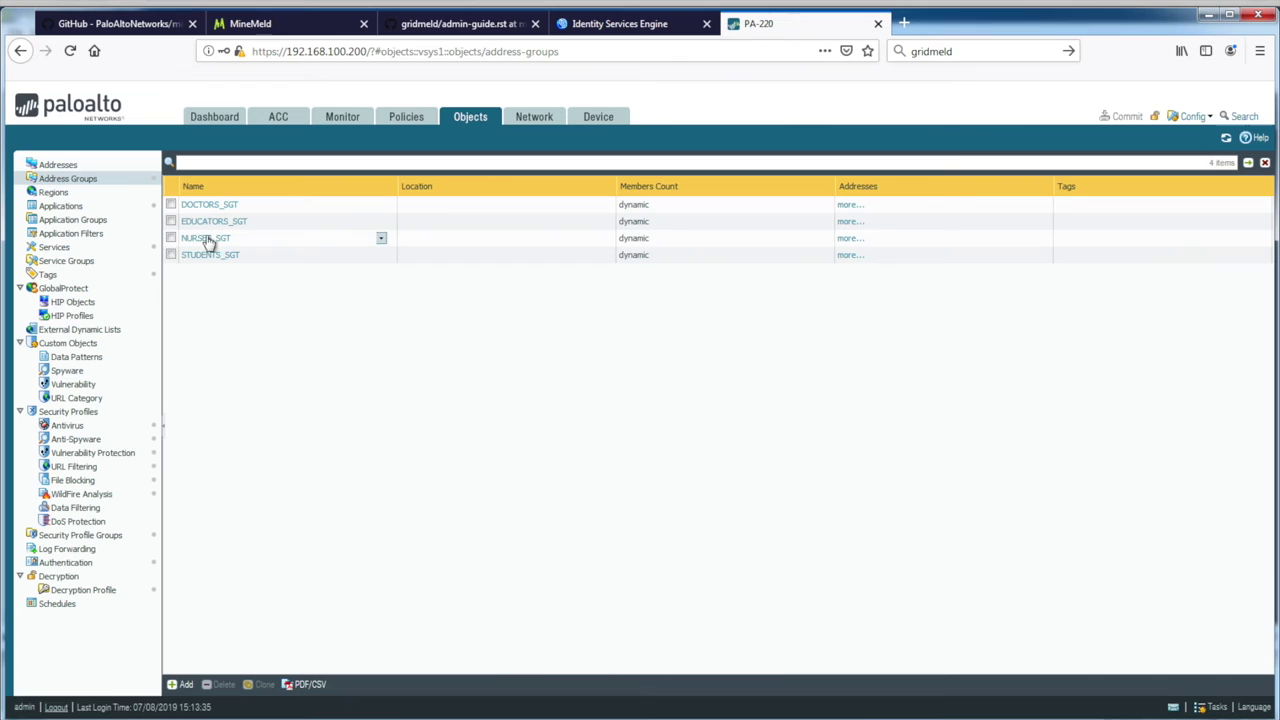
click(851, 224)
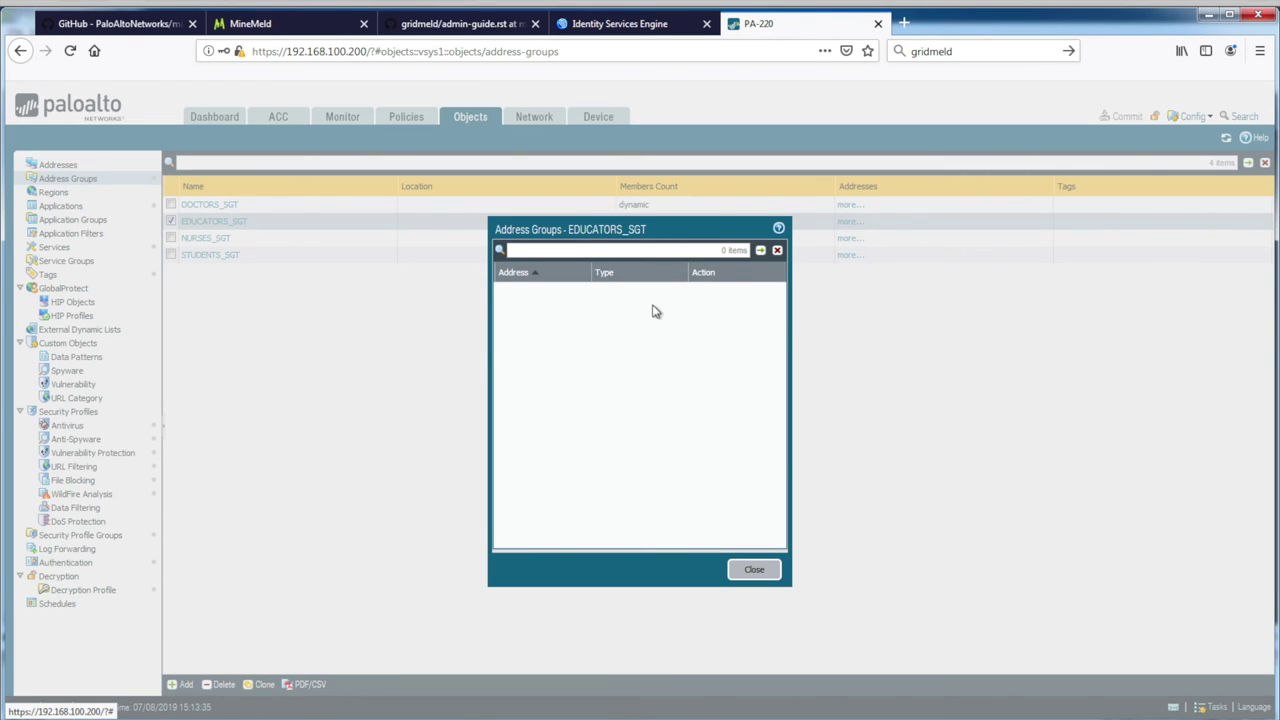
click(755, 570)
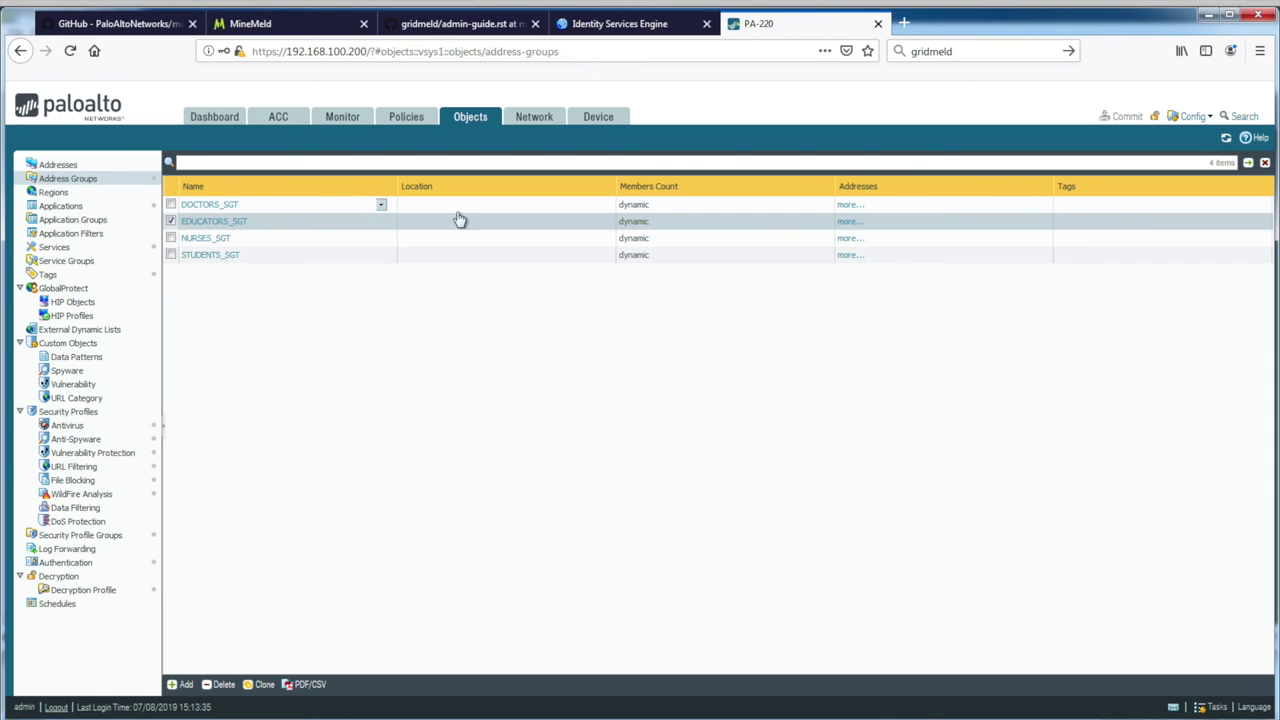
click(849, 205)
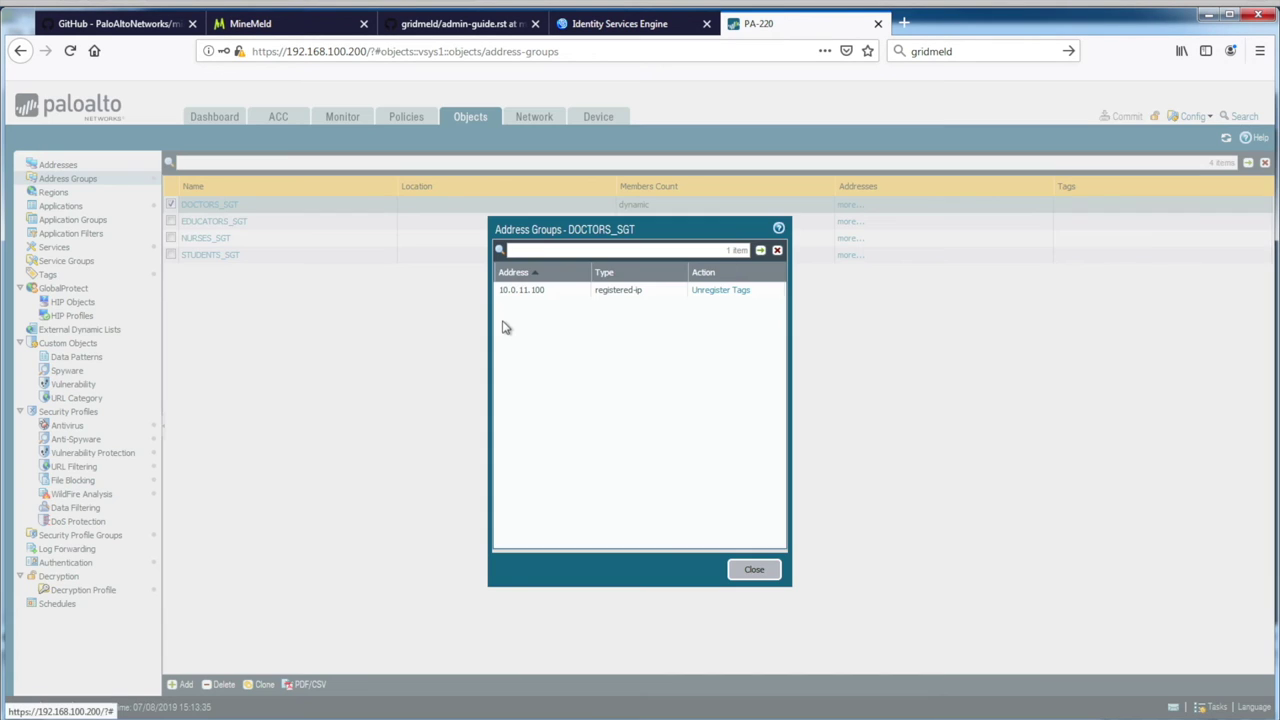
click(752, 570)
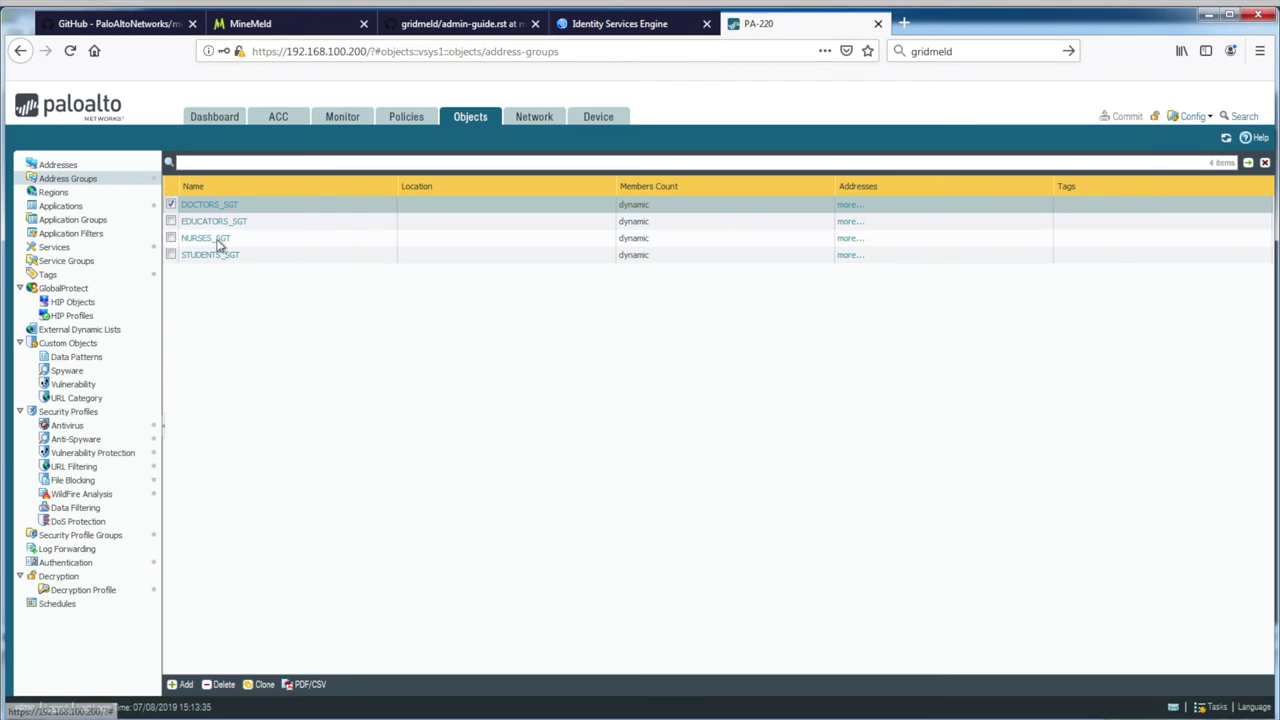
- Review DOCTORS_SGT's match criteria unchanged, then return to the policy rules and vSphere Client
click(220, 206)
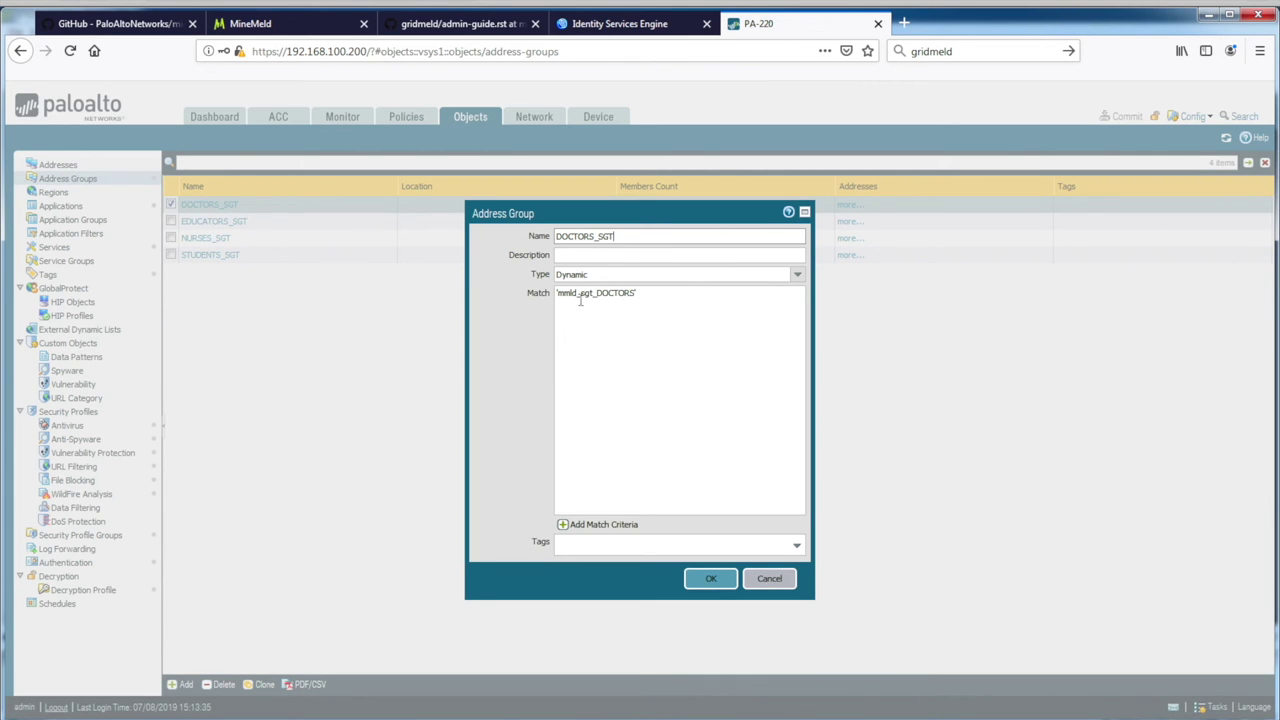
click(769, 582)
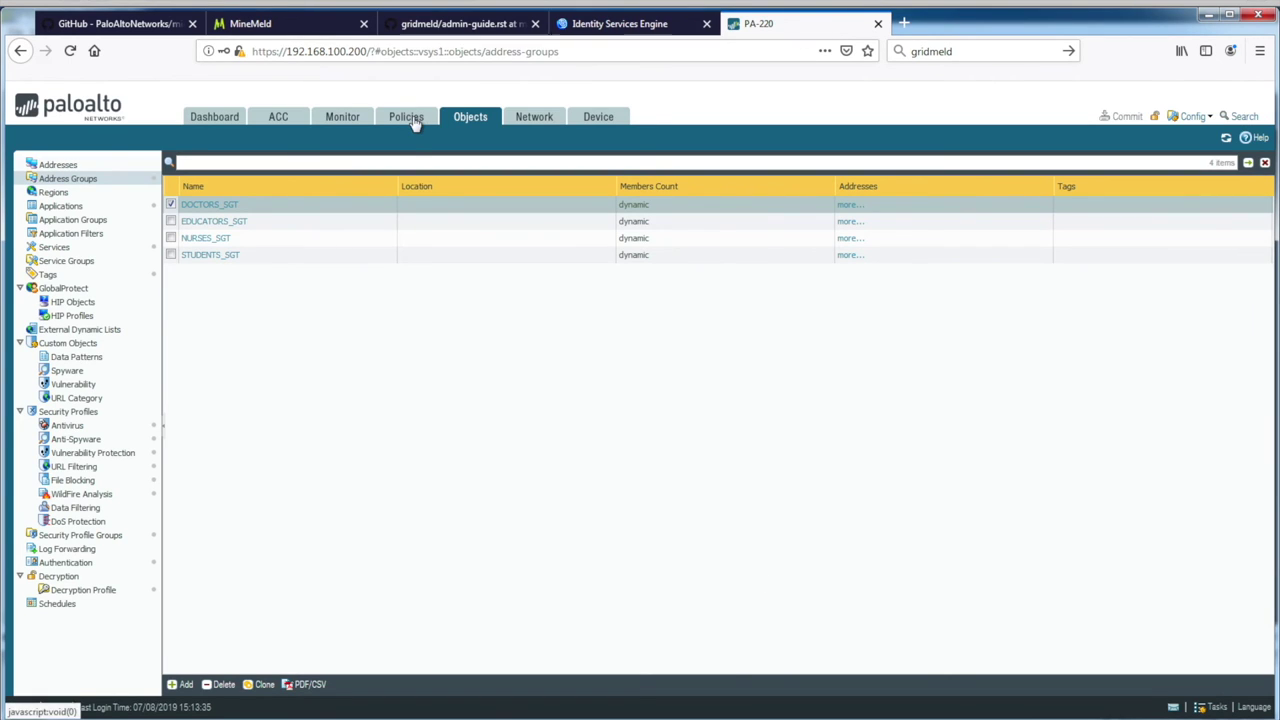
click(409, 118)
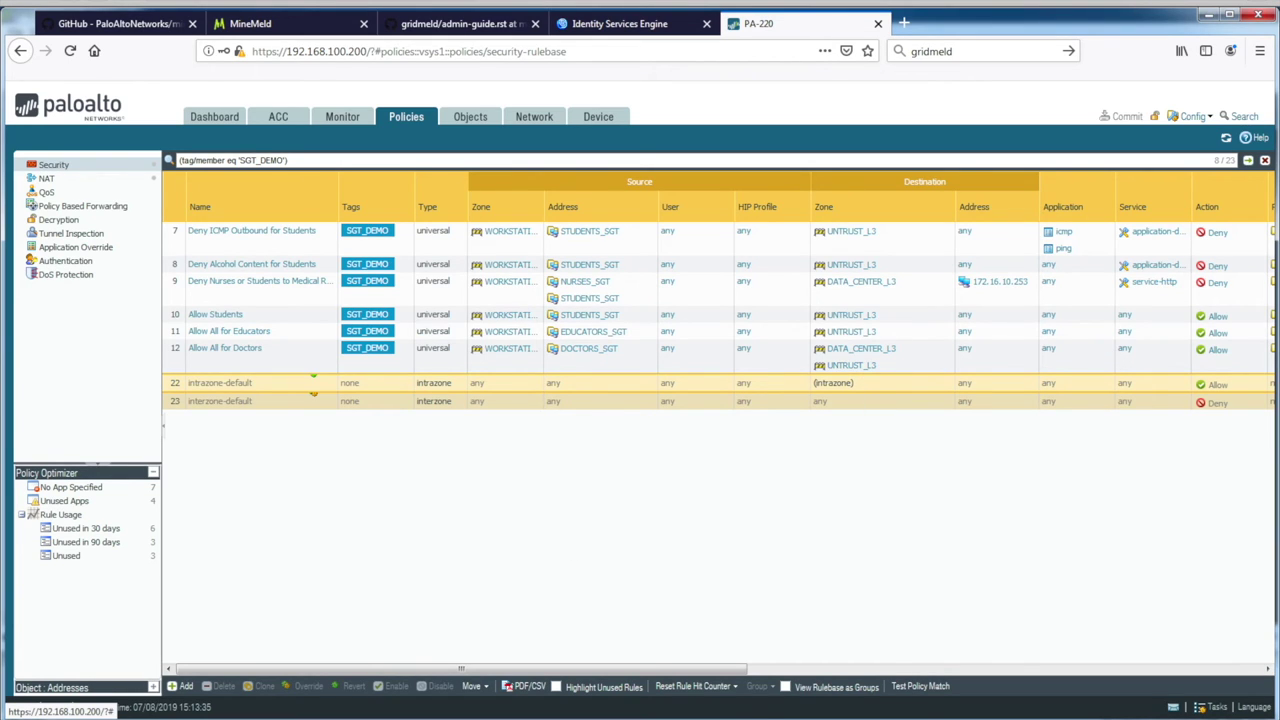
click(304, 650)
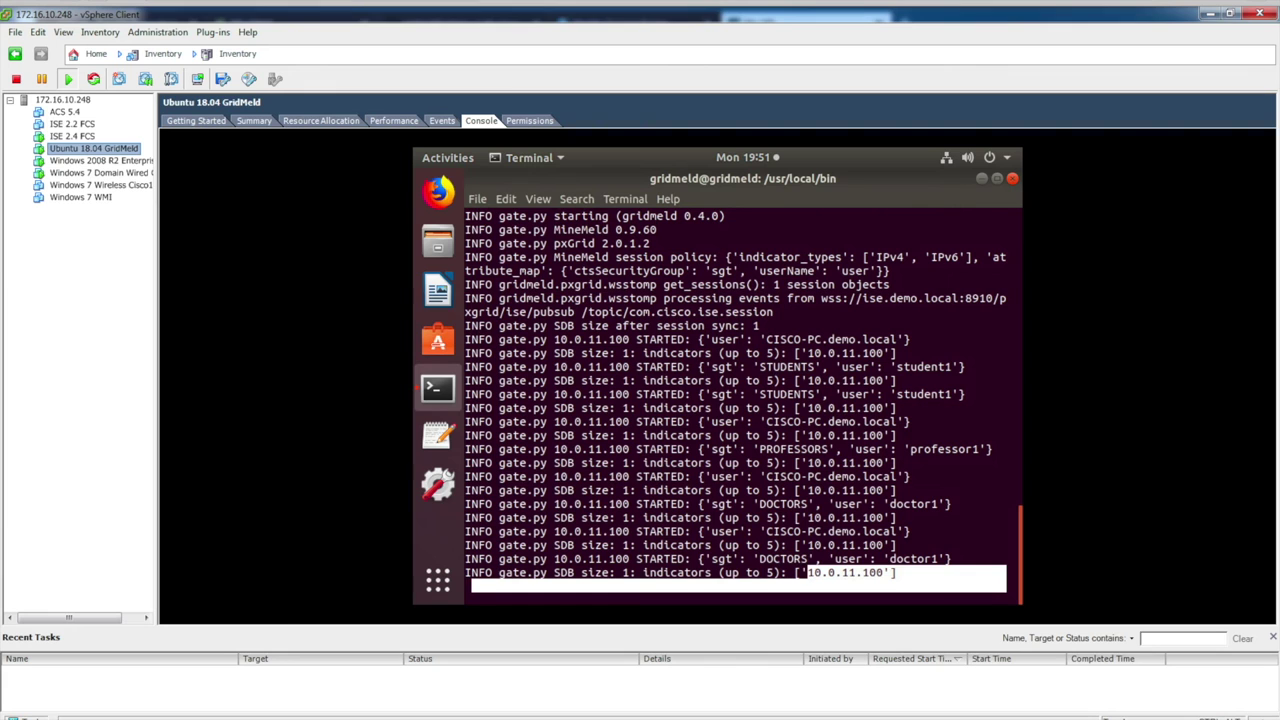
- Load records.demo.local in Internet Explorer on the Windows 7 Domain Wired VM and scroll the Medical Records page
click(100, 175)
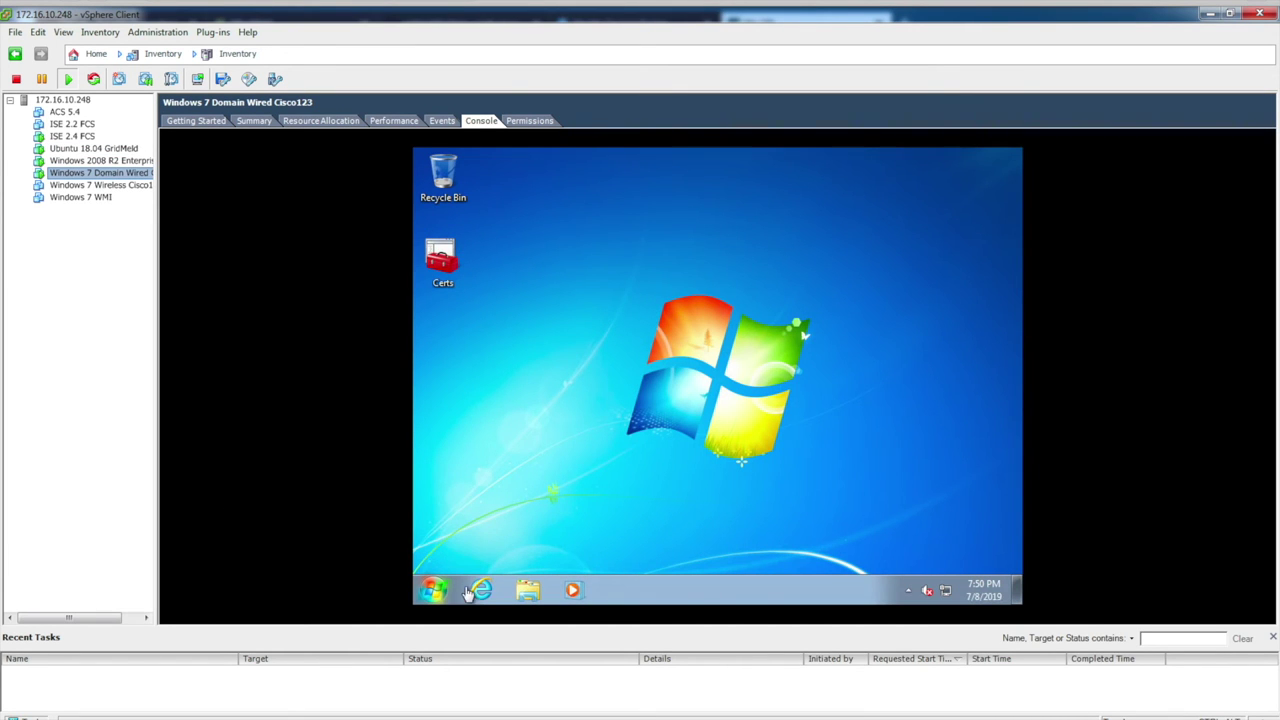
click(481, 590)
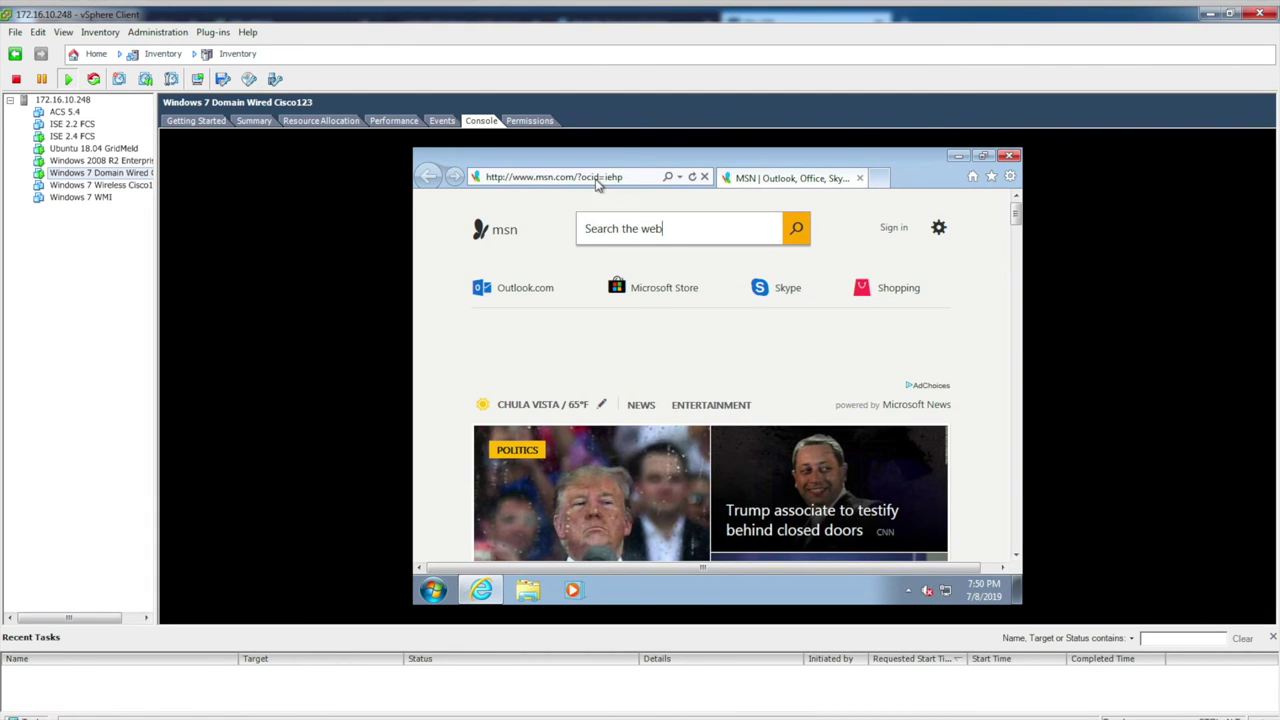
click(598, 178)
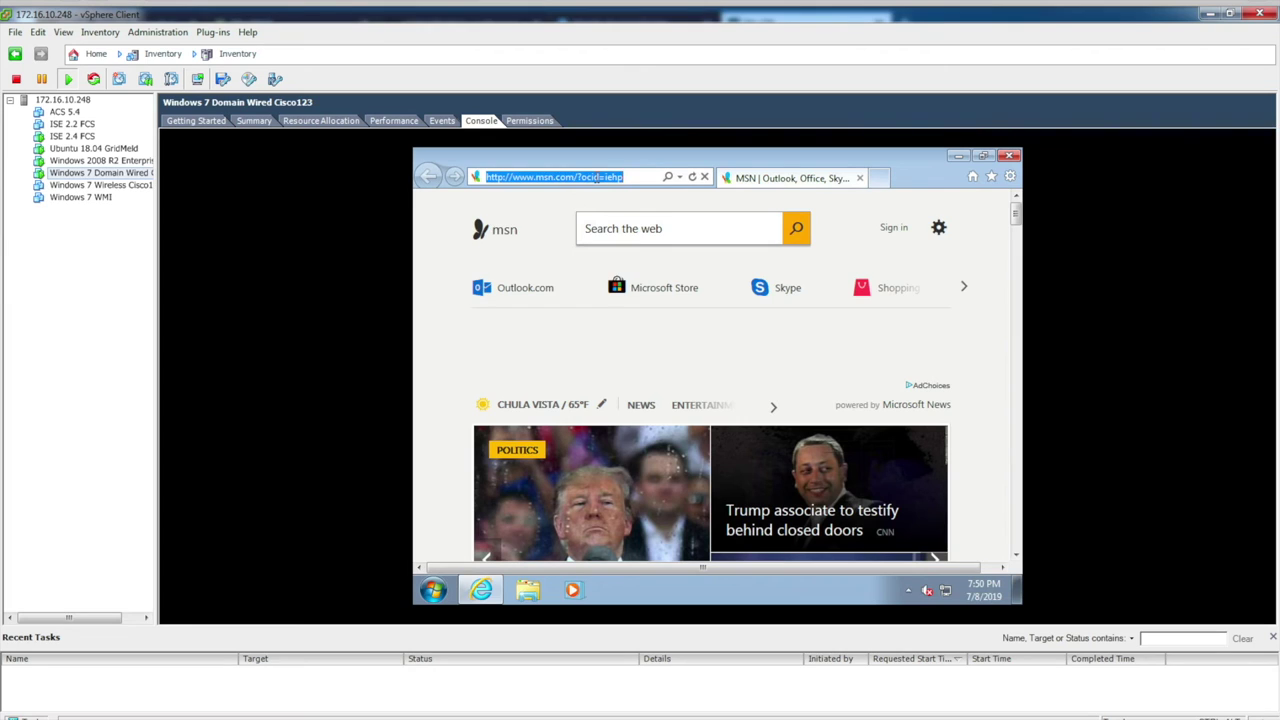
text(records.demo.local/)
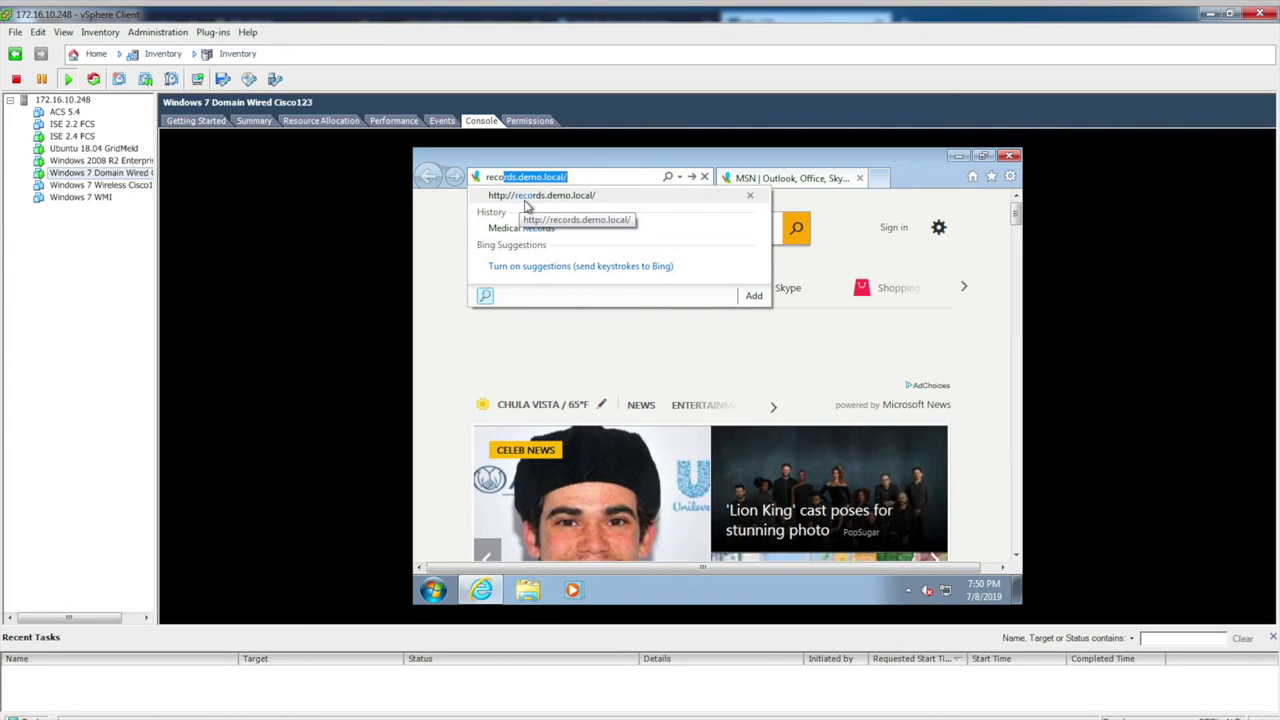
click(578, 177)
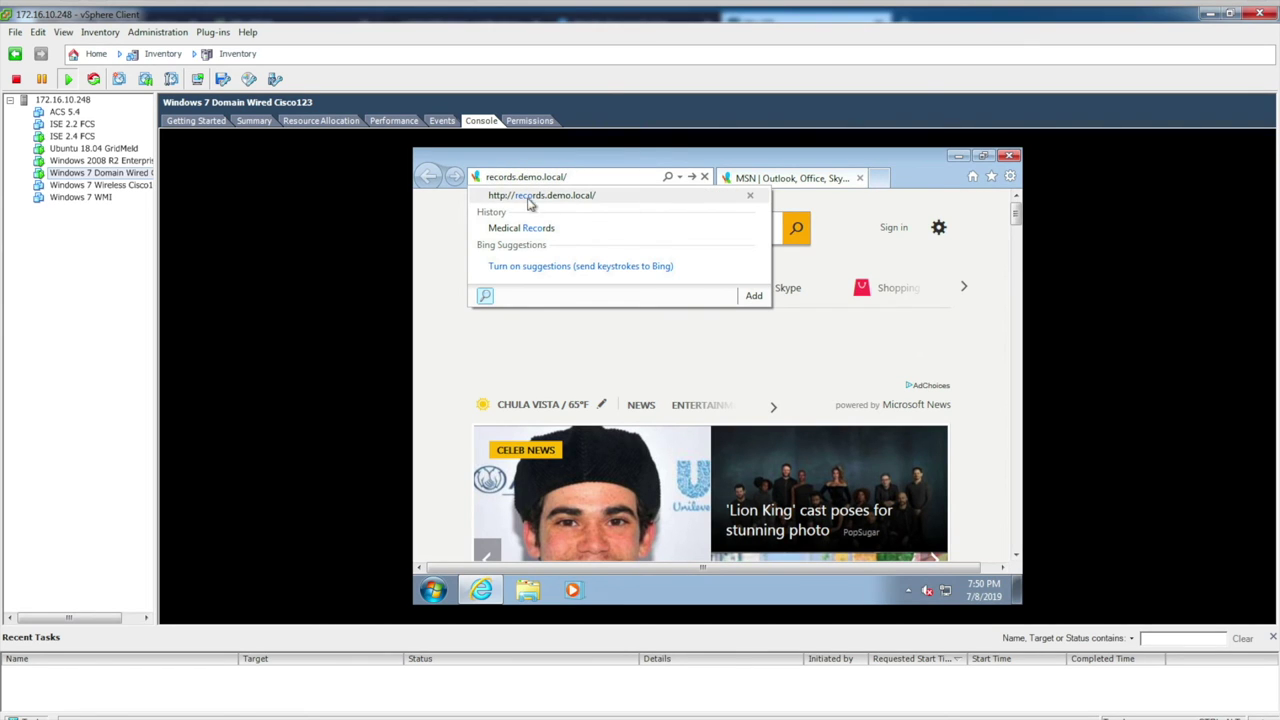
click(573, 197)
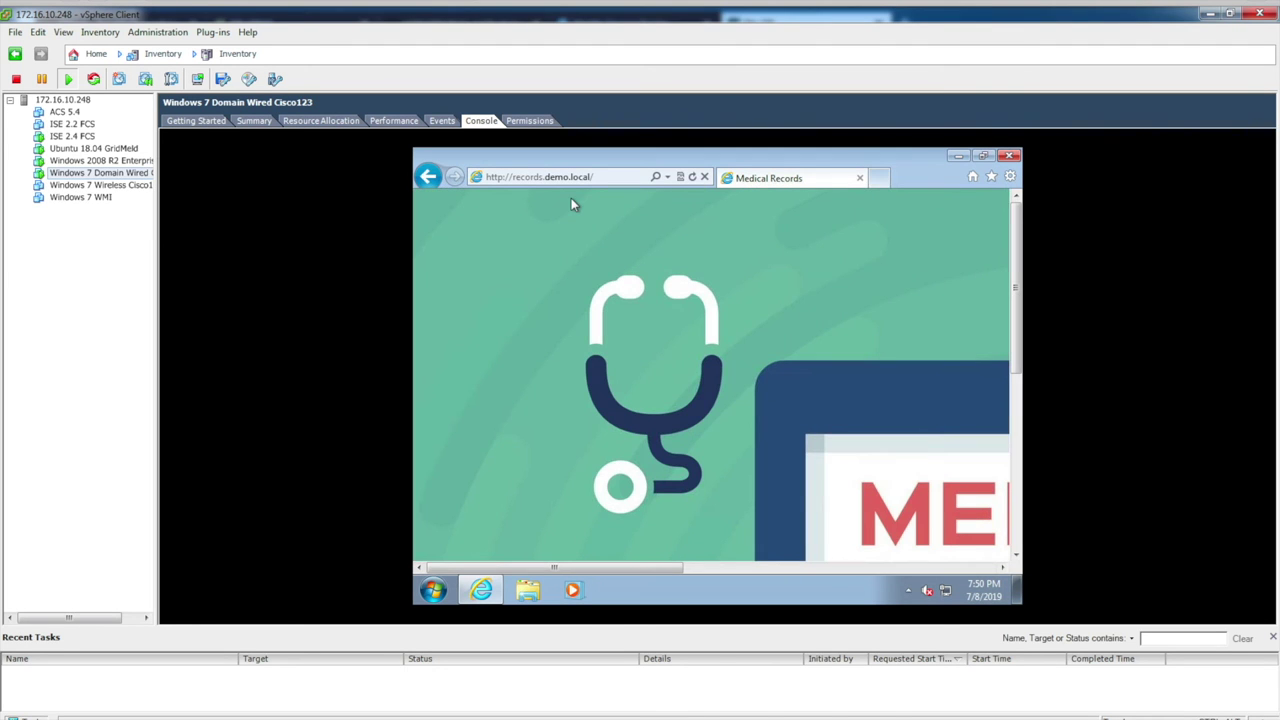
drag(652, 569, 763, 560)
drag(1017, 278, 1022, 380)
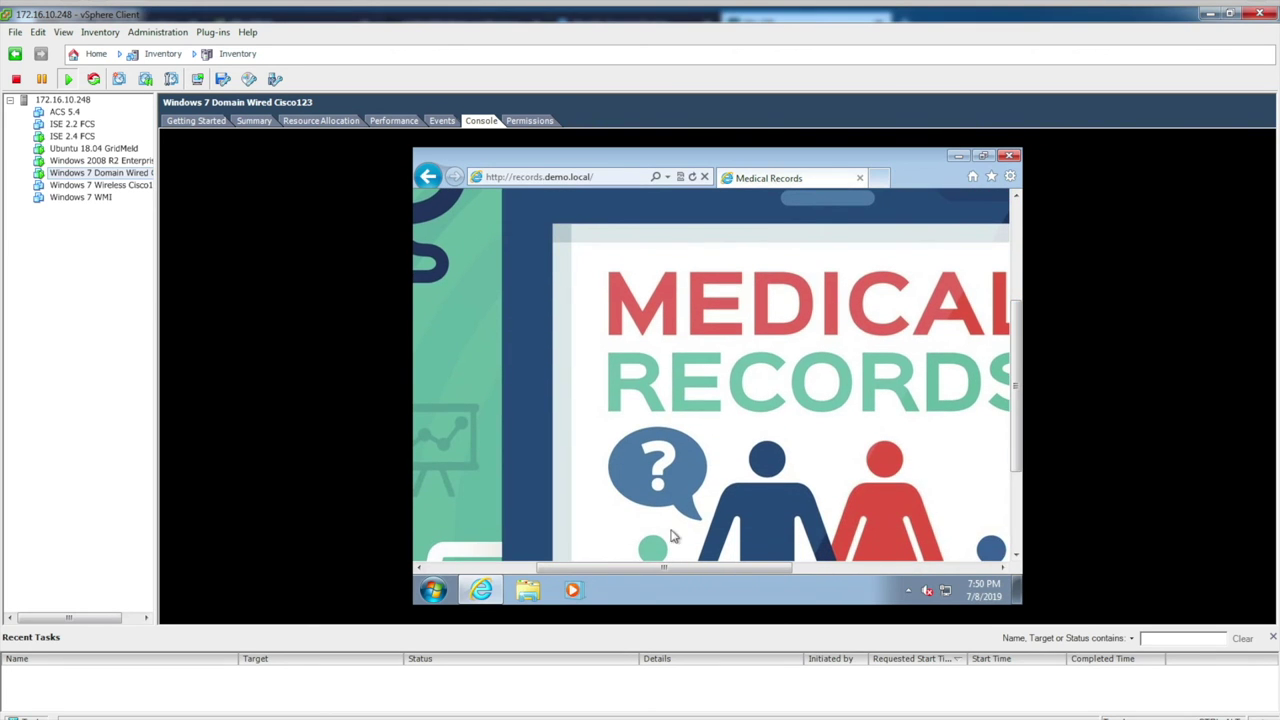
mouse_move(660, 568)
mouse_down()
mouse_move(716, 564)
mouse_move(678, 561)
mouse_up()
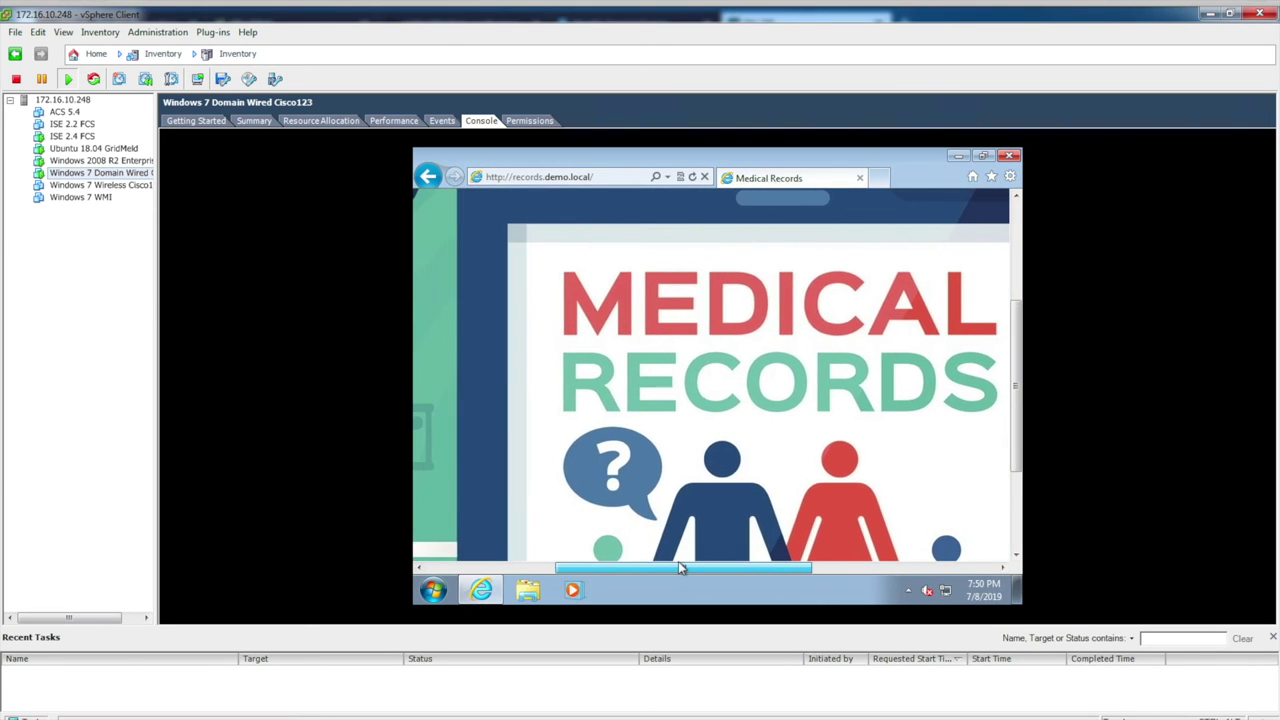
drag(1017, 345, 1022, 422)
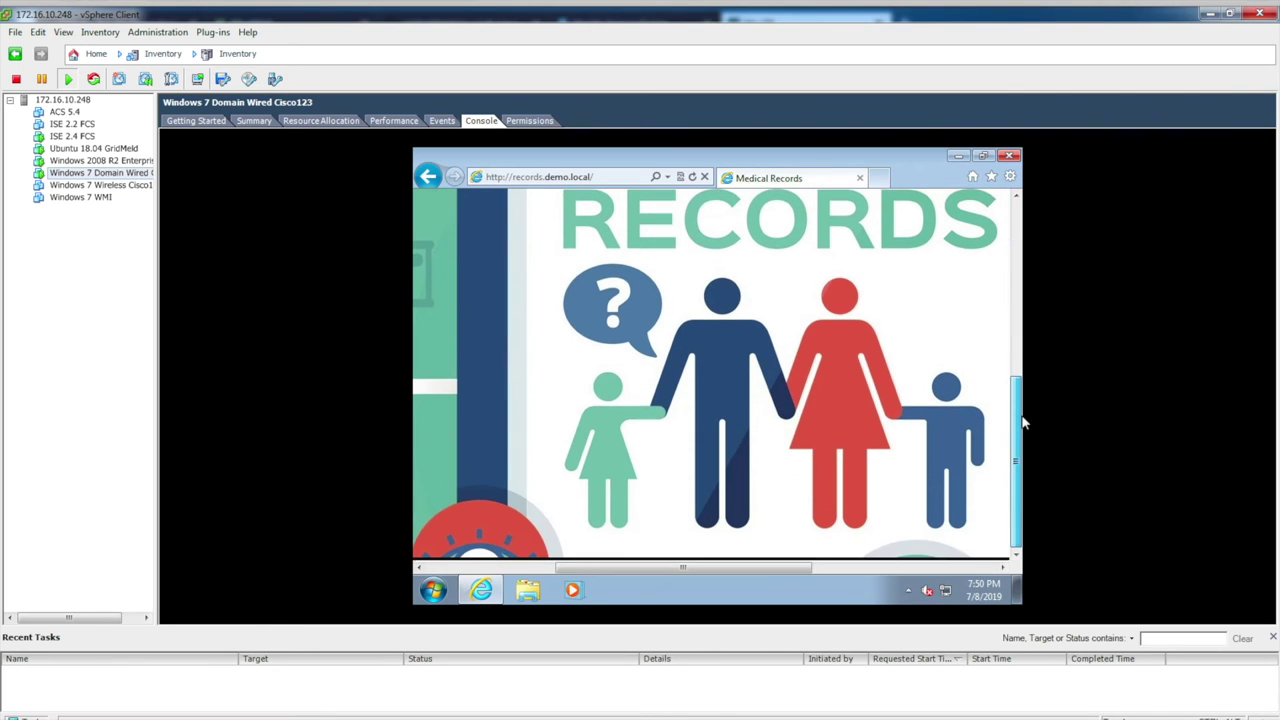
mouse_move(1024, 480)
mouse_down()
mouse_move(1030, 211)
mouse_move(1021, 484)
mouse_up()
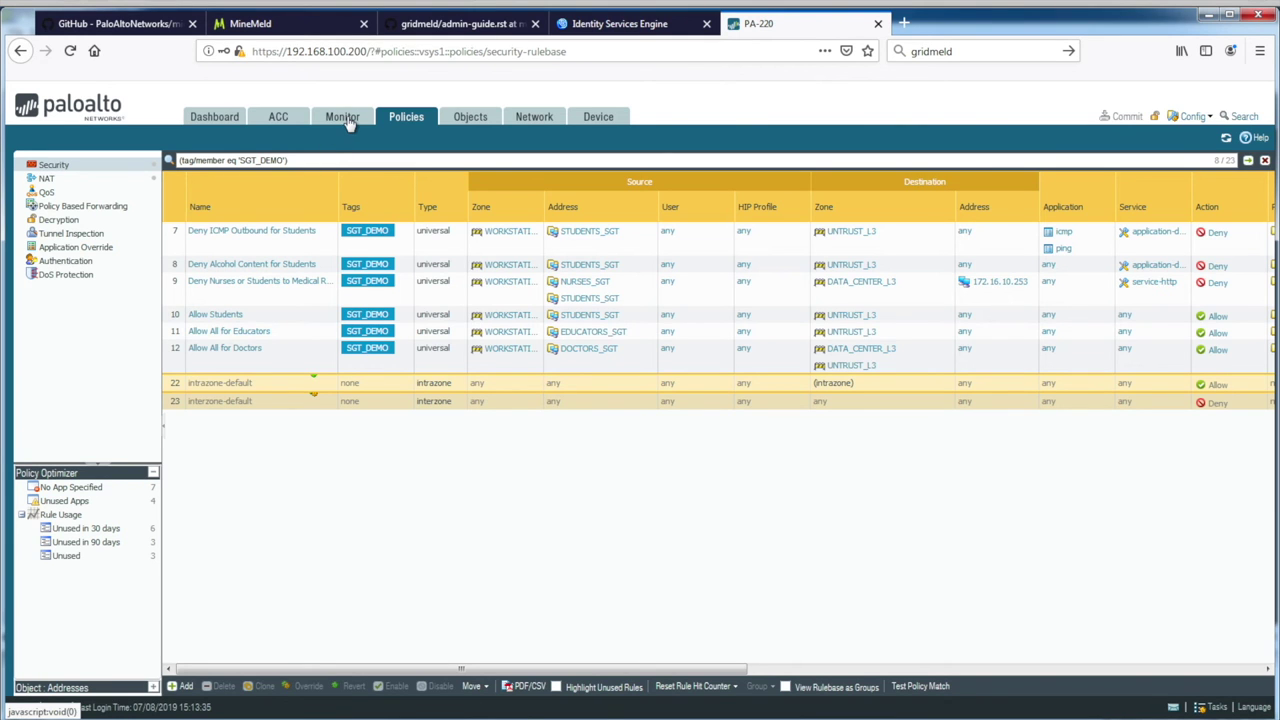
- Remove the Allow All for Educators clause from the traffic log filter and rerun the query
click(343, 118)
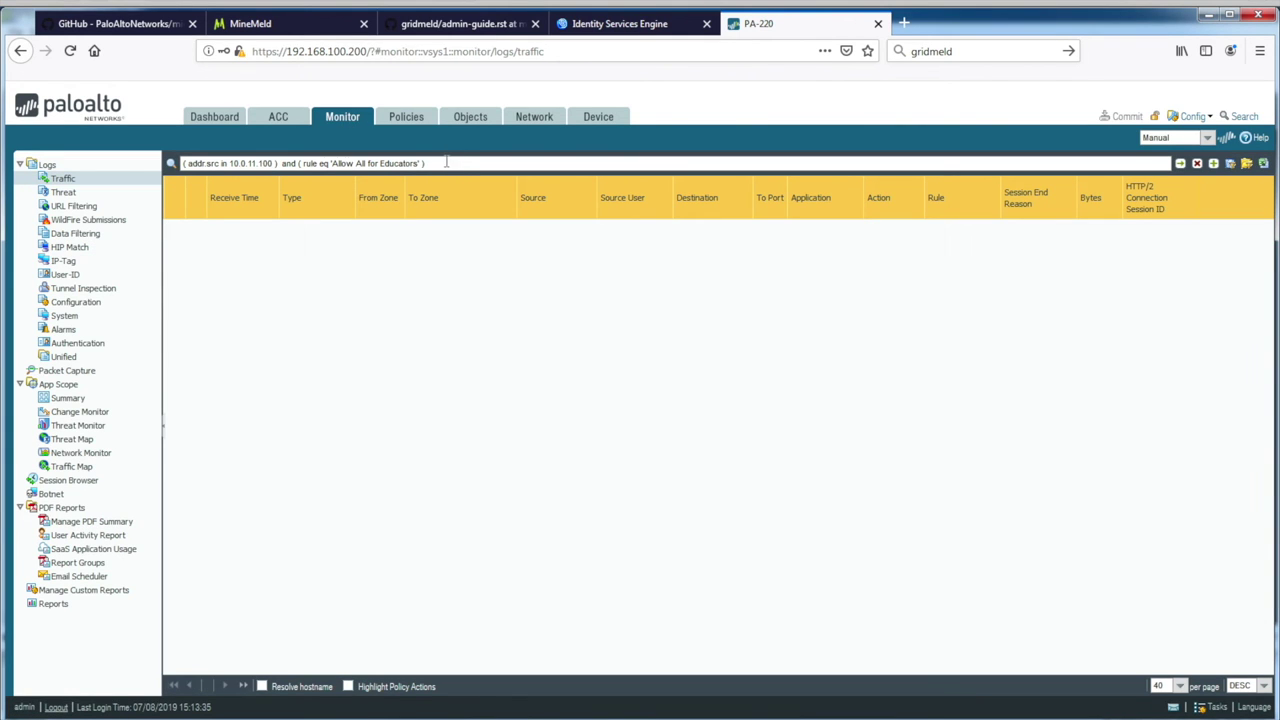
drag(437, 162, 304, 165)
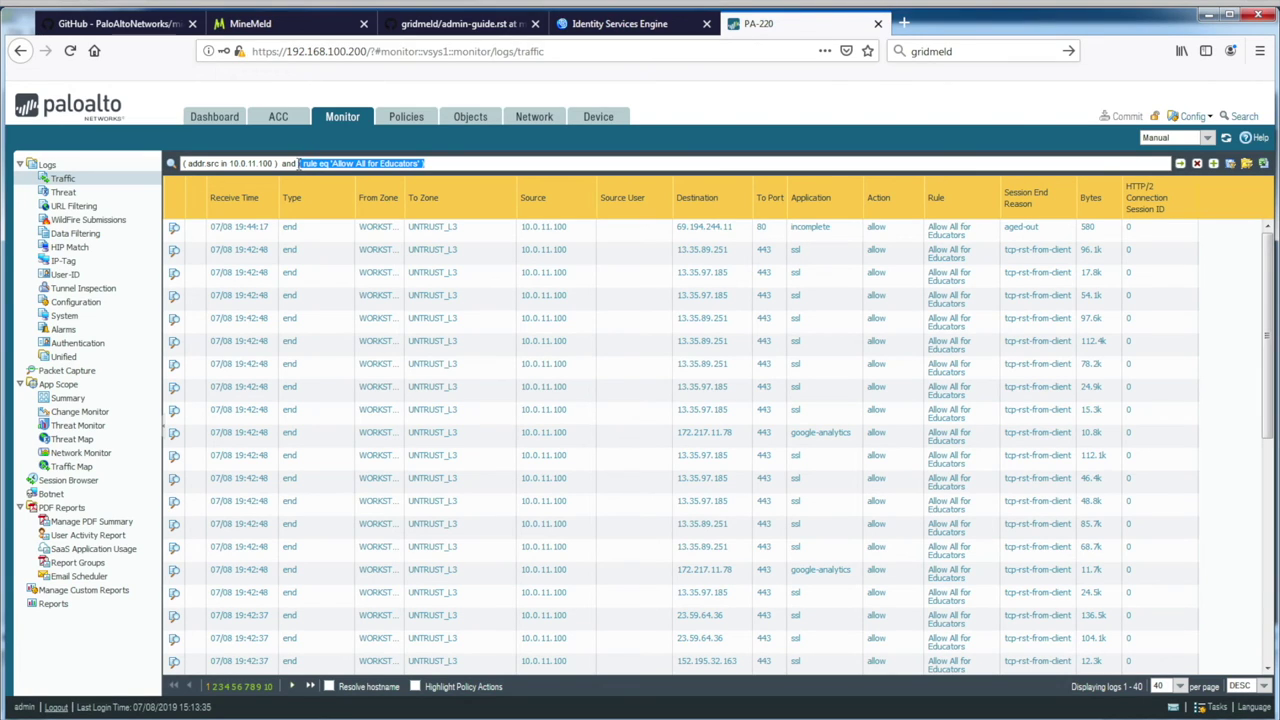
key(BackSpace)
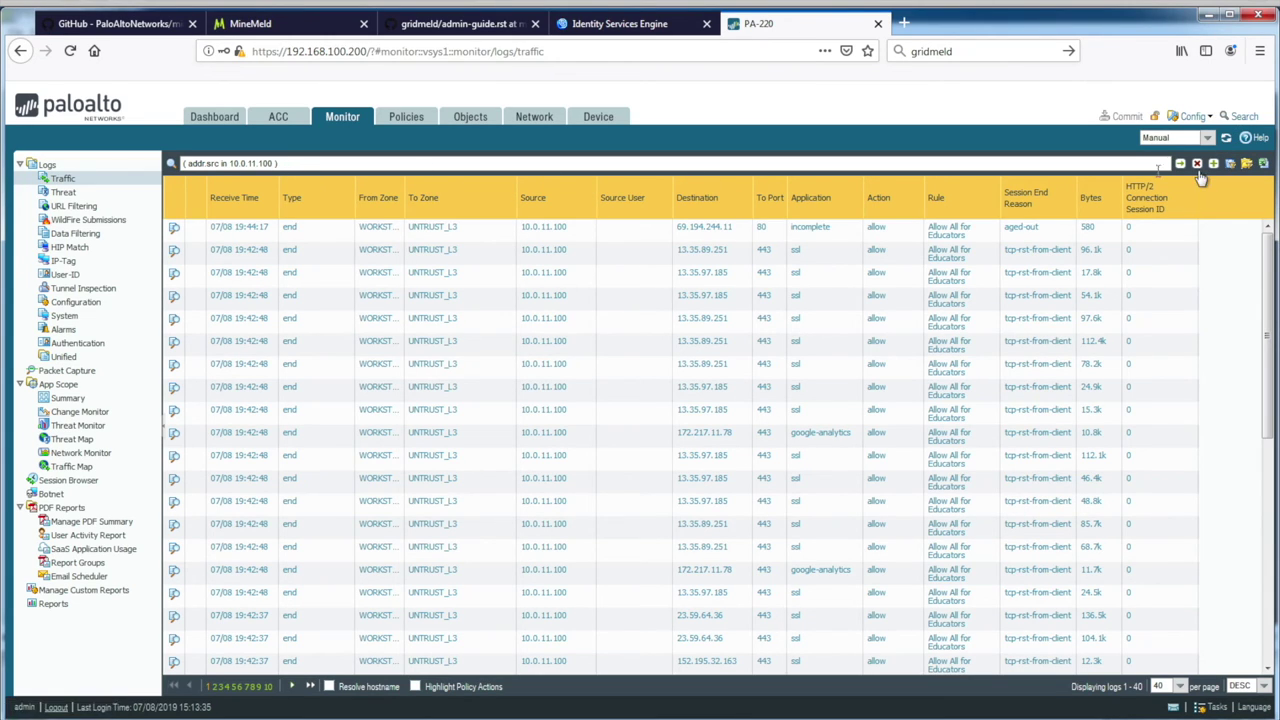
click(1228, 138)
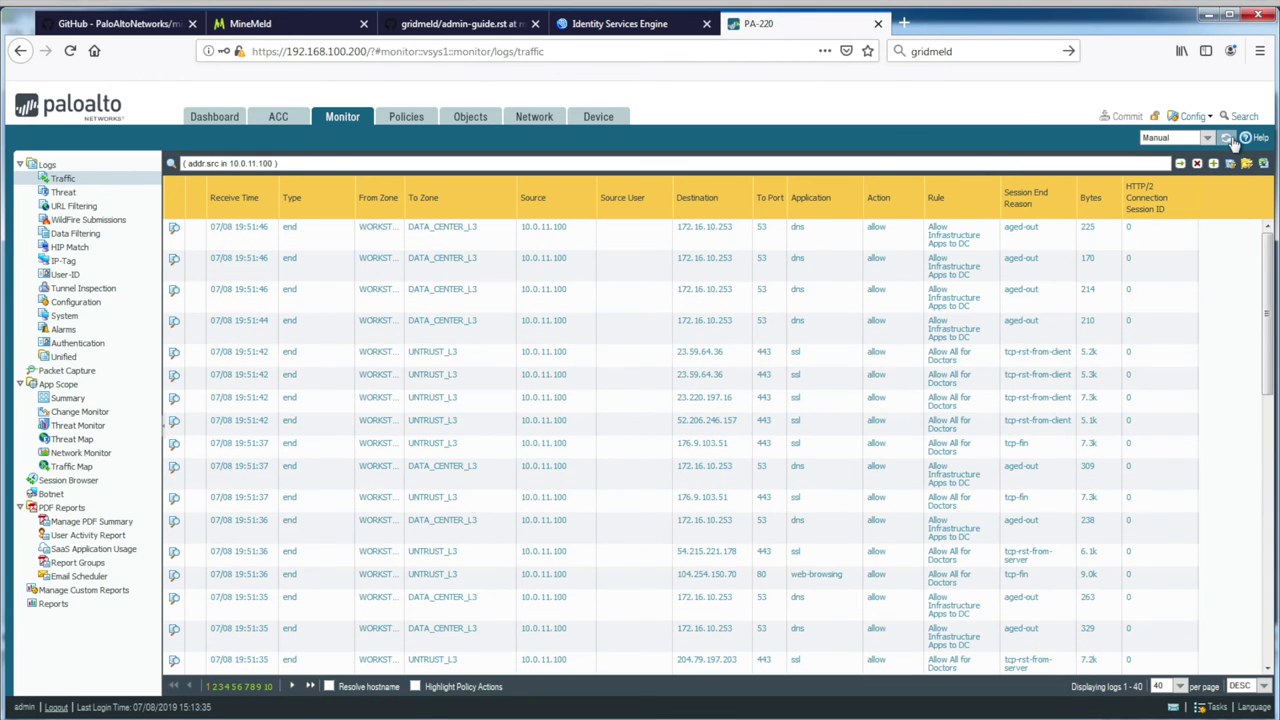
- Add the Allow All for Doctors rule and DATA_CENTER_L3 destination zone to the filter, showing 3 sessions
click(948, 425)
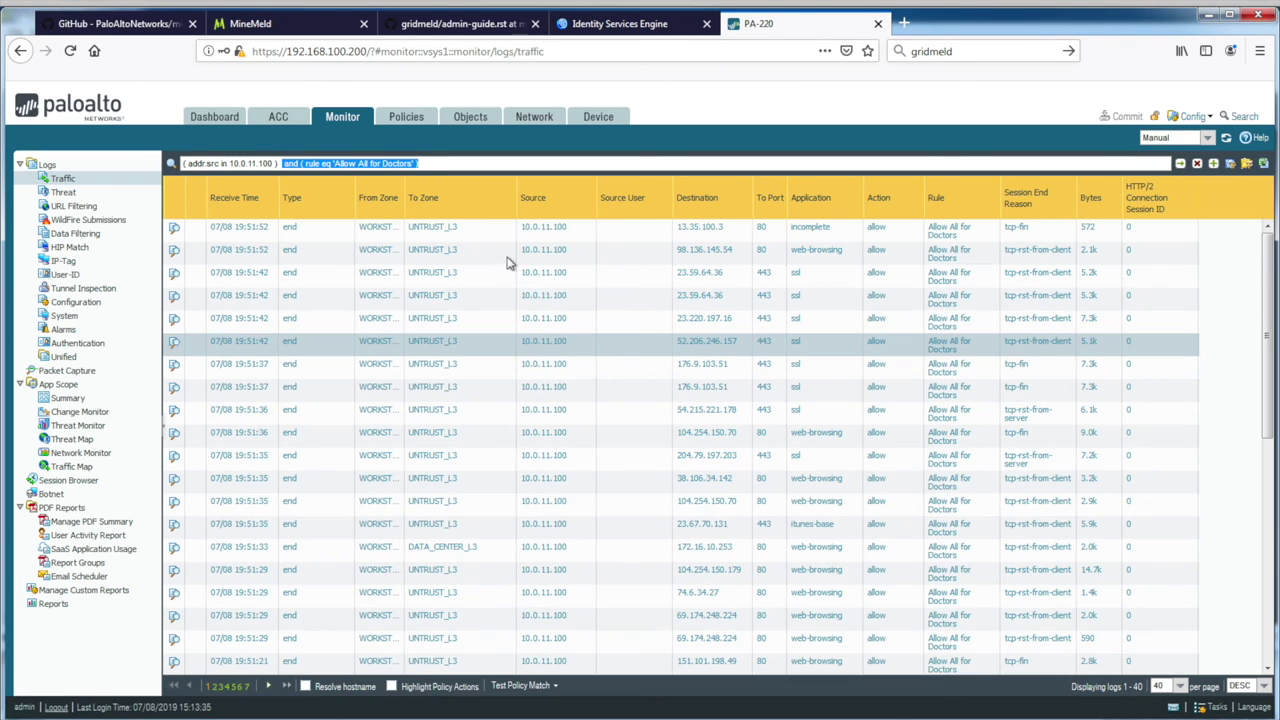
click(452, 550)
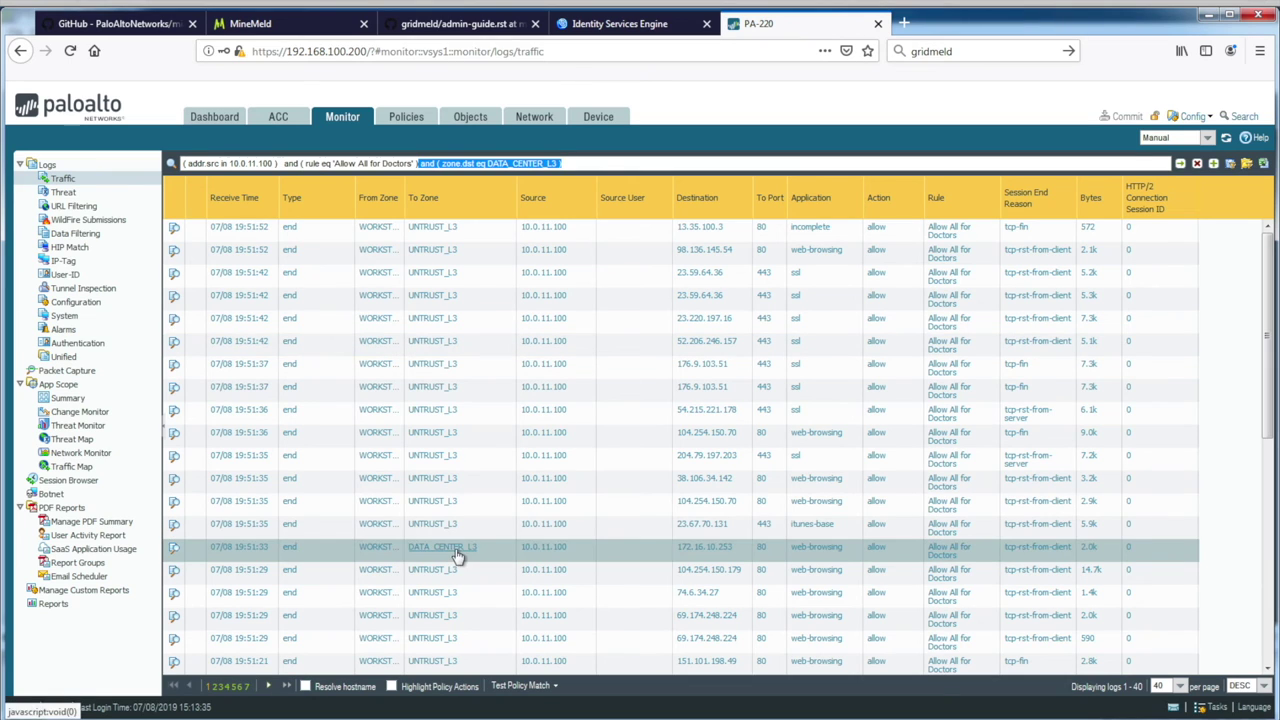
click(1229, 139)
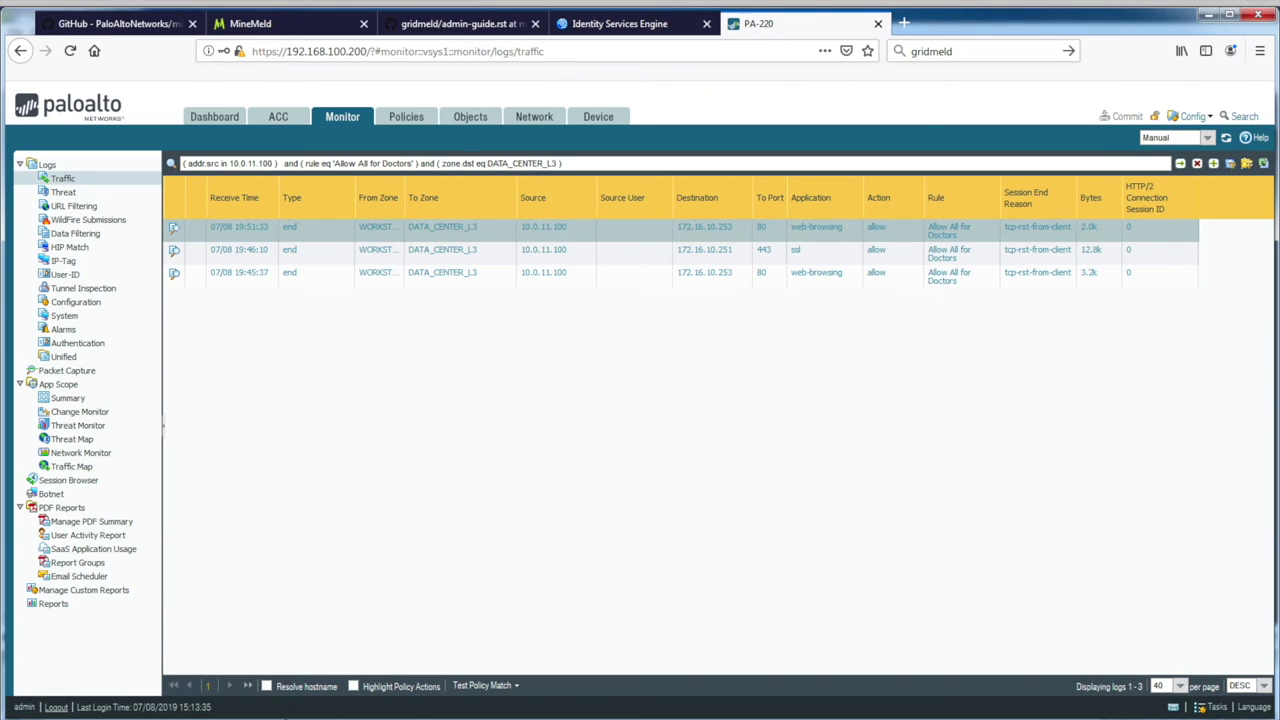
mouse_move(303, 716)
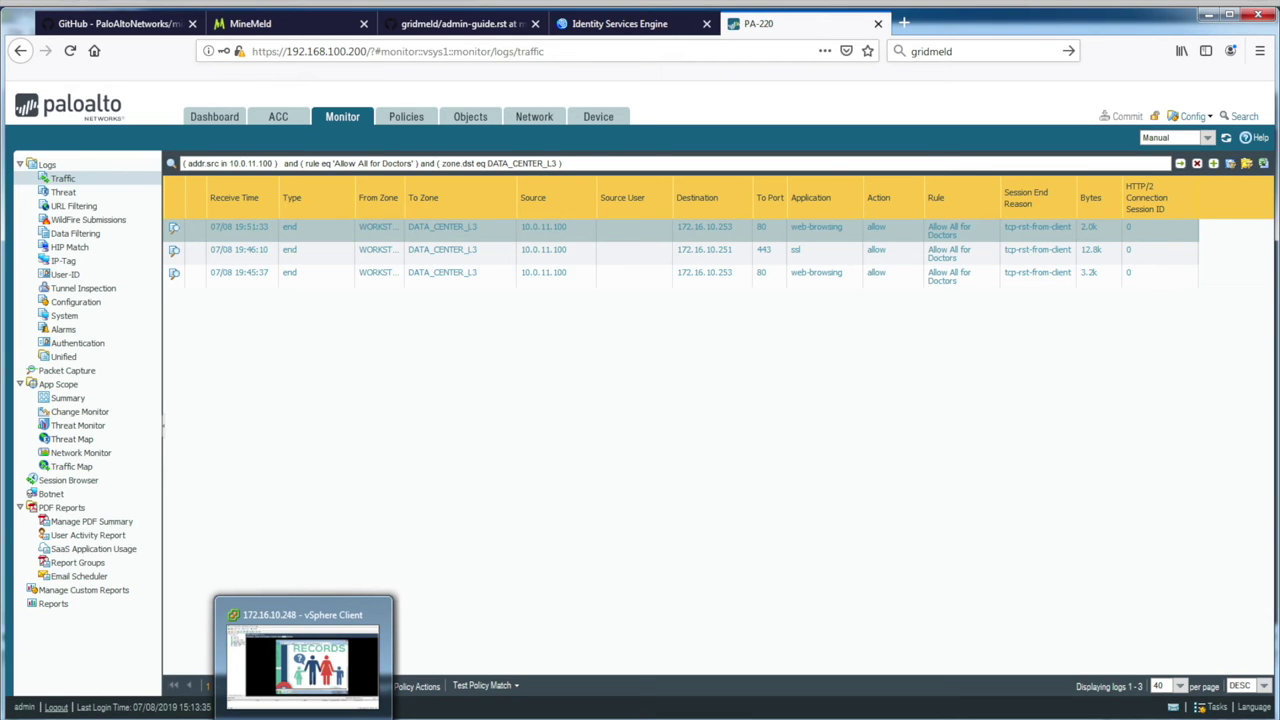
- Log off the current Windows user on the Windows 7 VM console
click(303, 660)
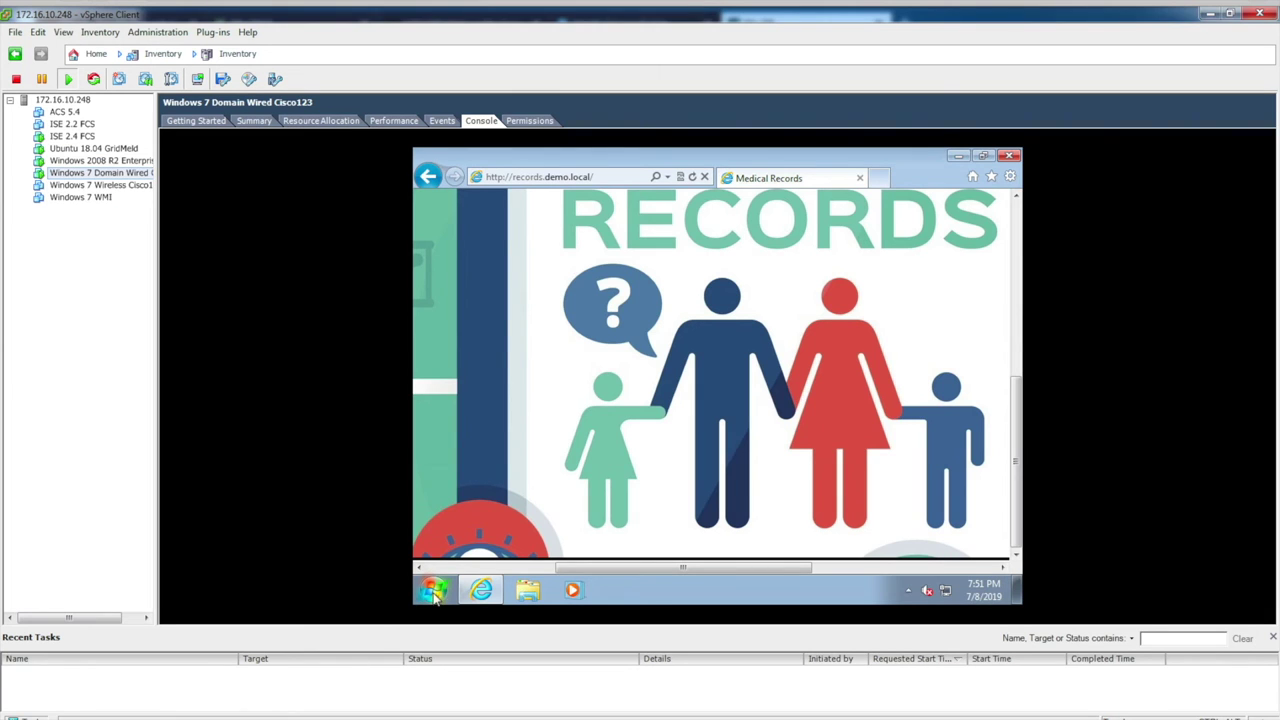
click(433, 590)
click(678, 550)
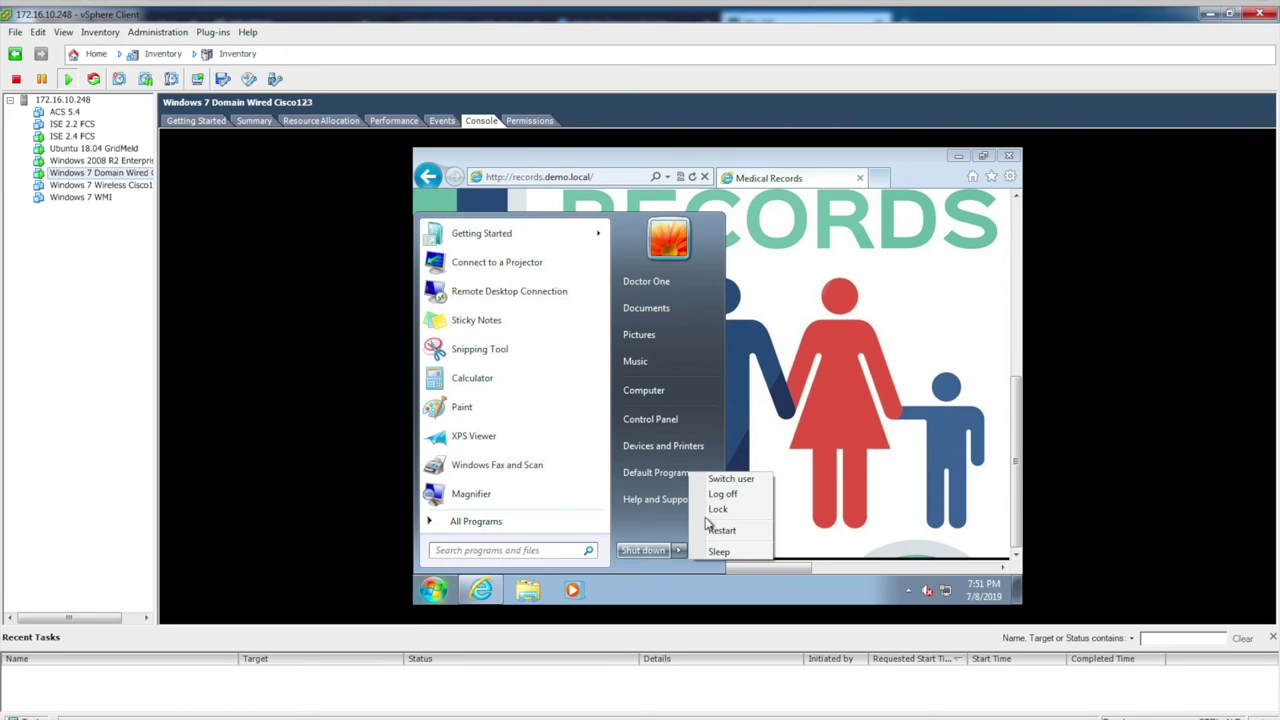
click(724, 495)
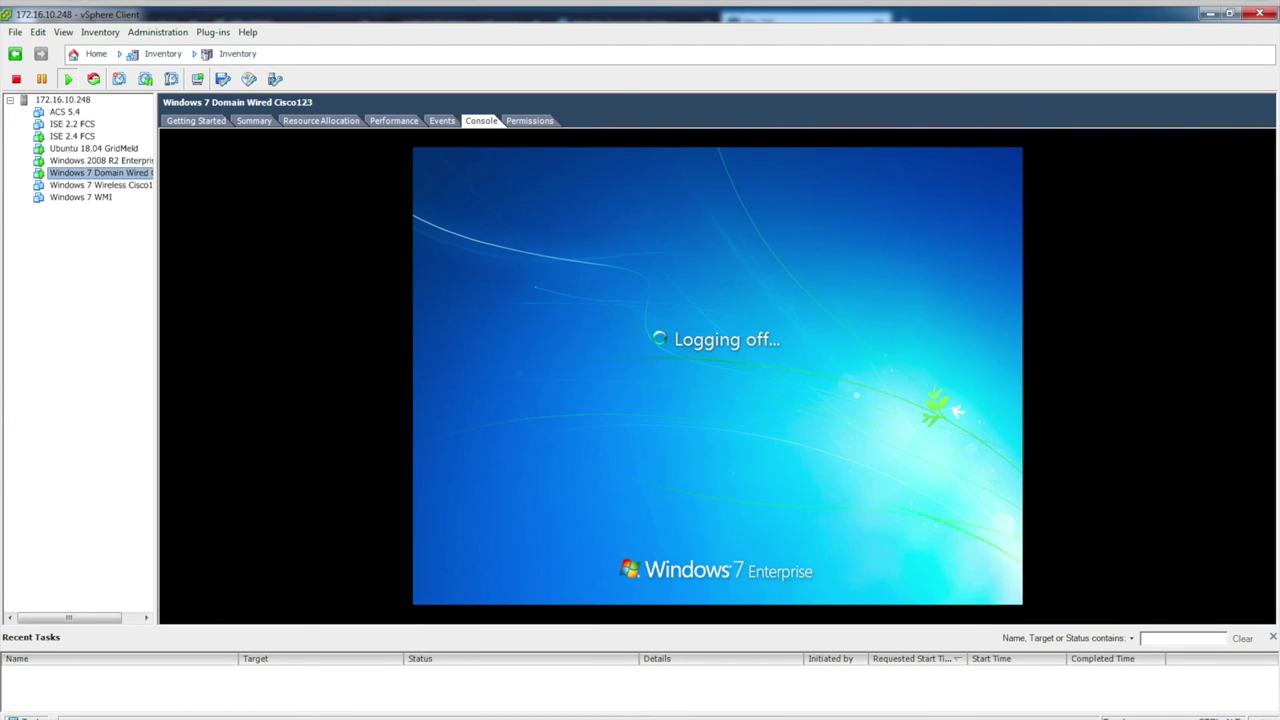
mouse_move(208, 717)
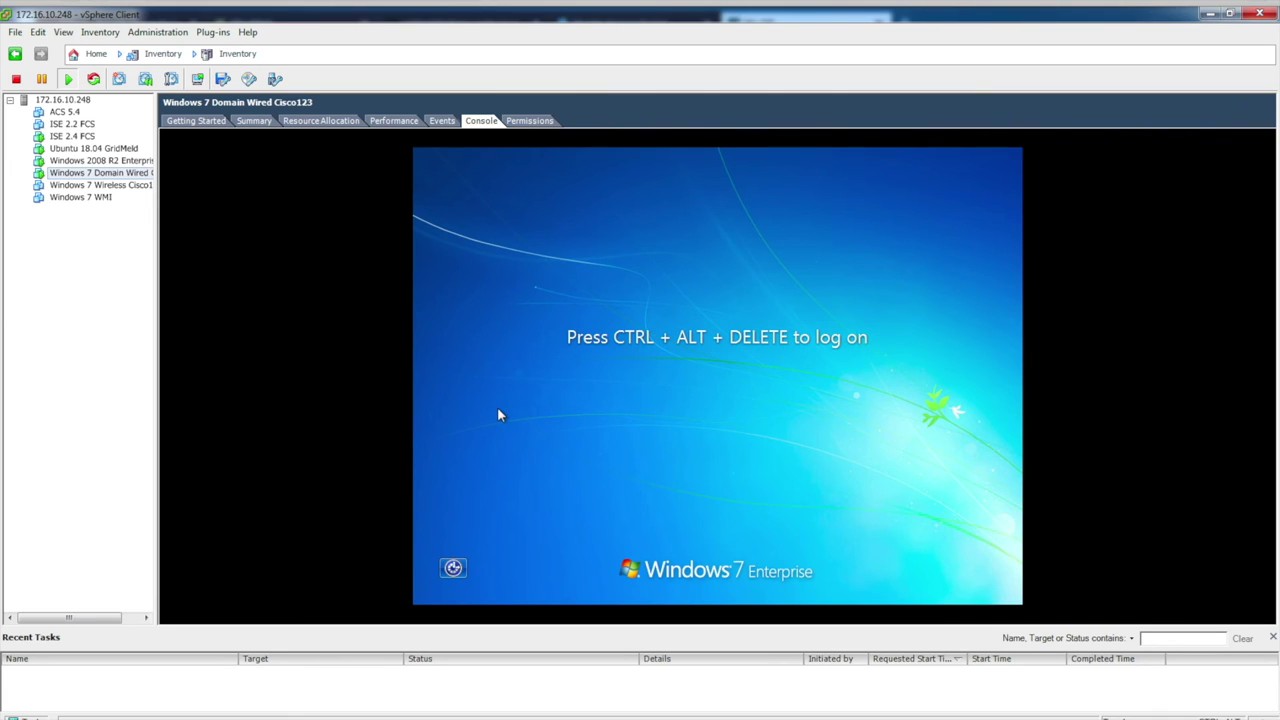
- Send Ctrl+Alt+Del to the guest, switch to Other User and enter the nurse account's credentials
key(ctrl+alt)
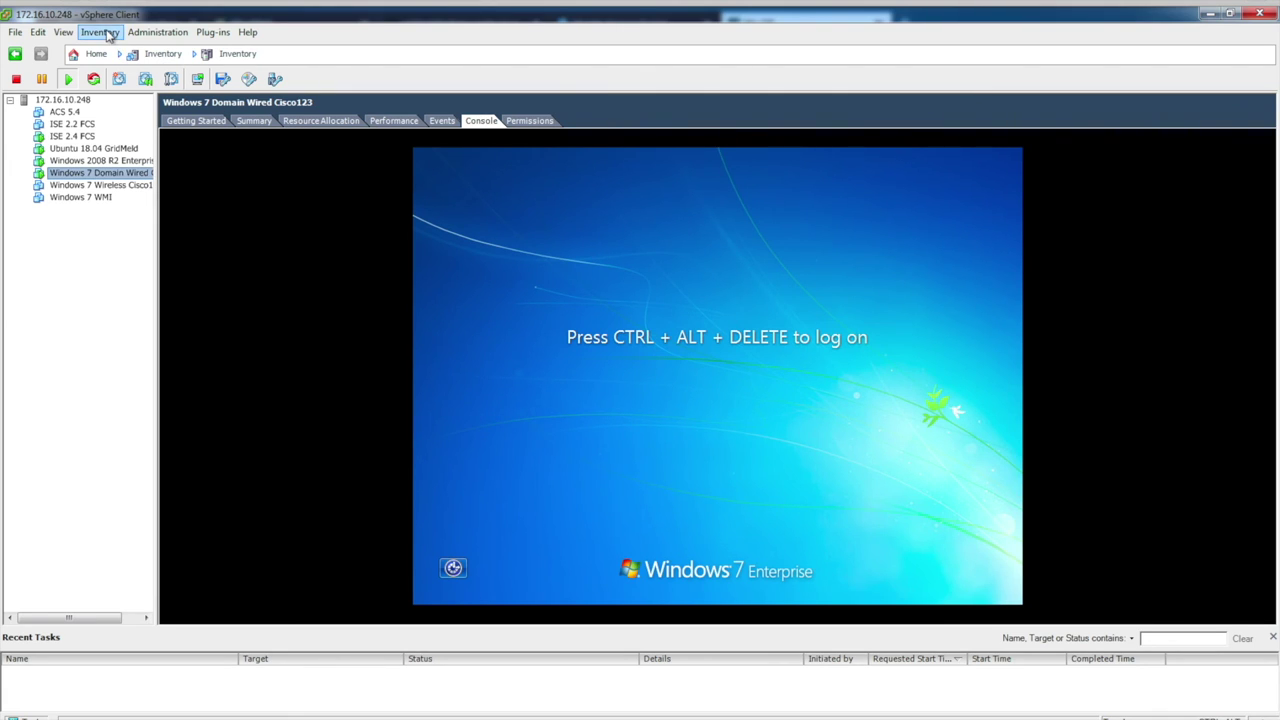
click(106, 33)
mouse_move(109, 49)
mouse_move(240, 66)
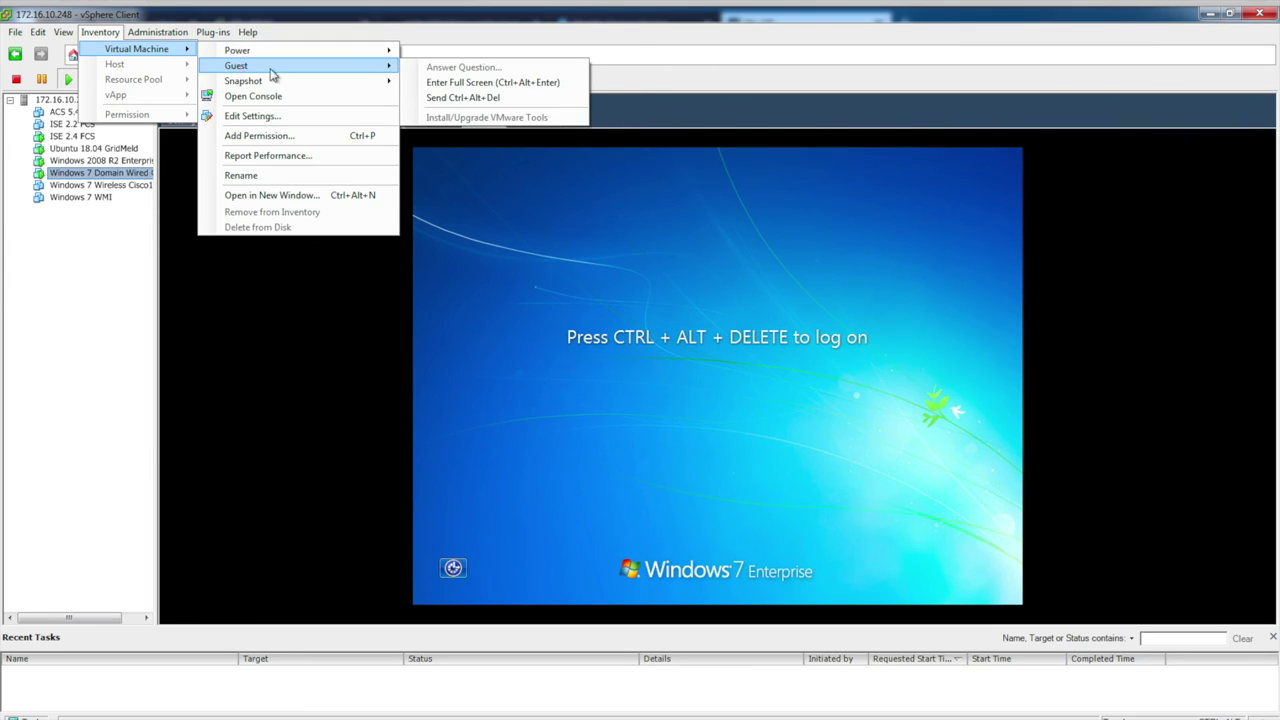
click(436, 97)
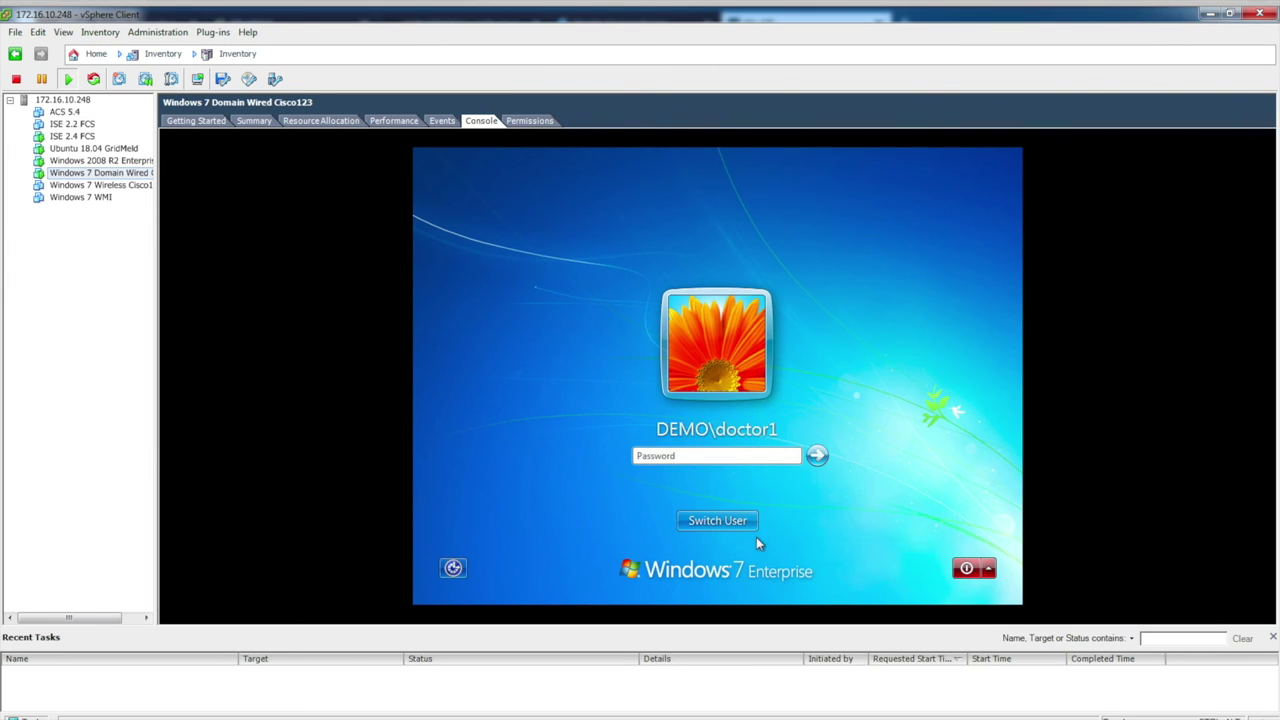
click(735, 525)
click(786, 426)
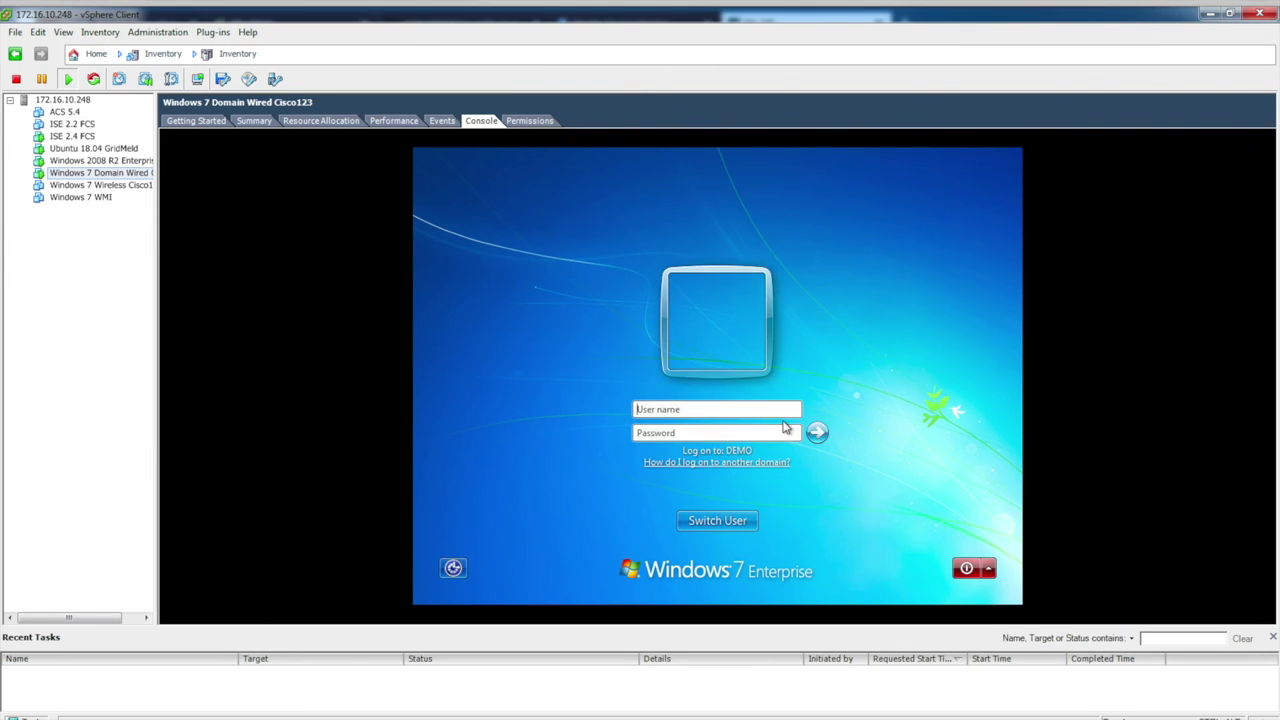
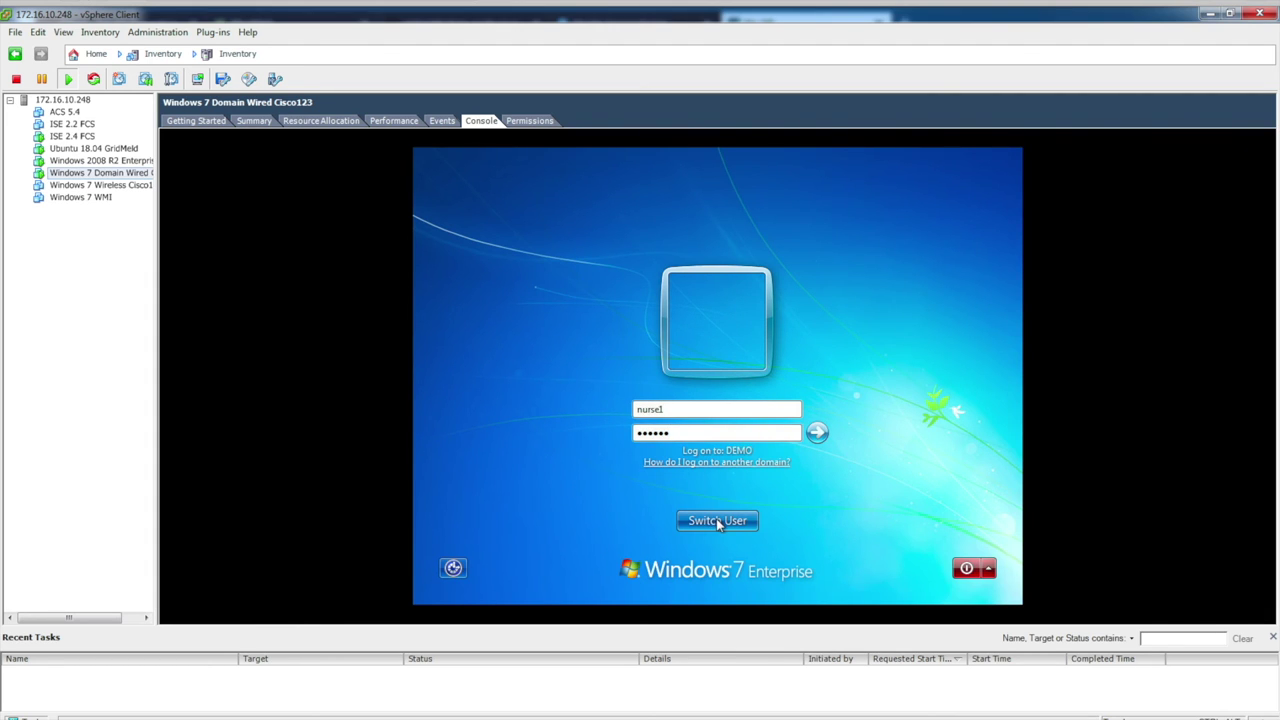
click(818, 432)
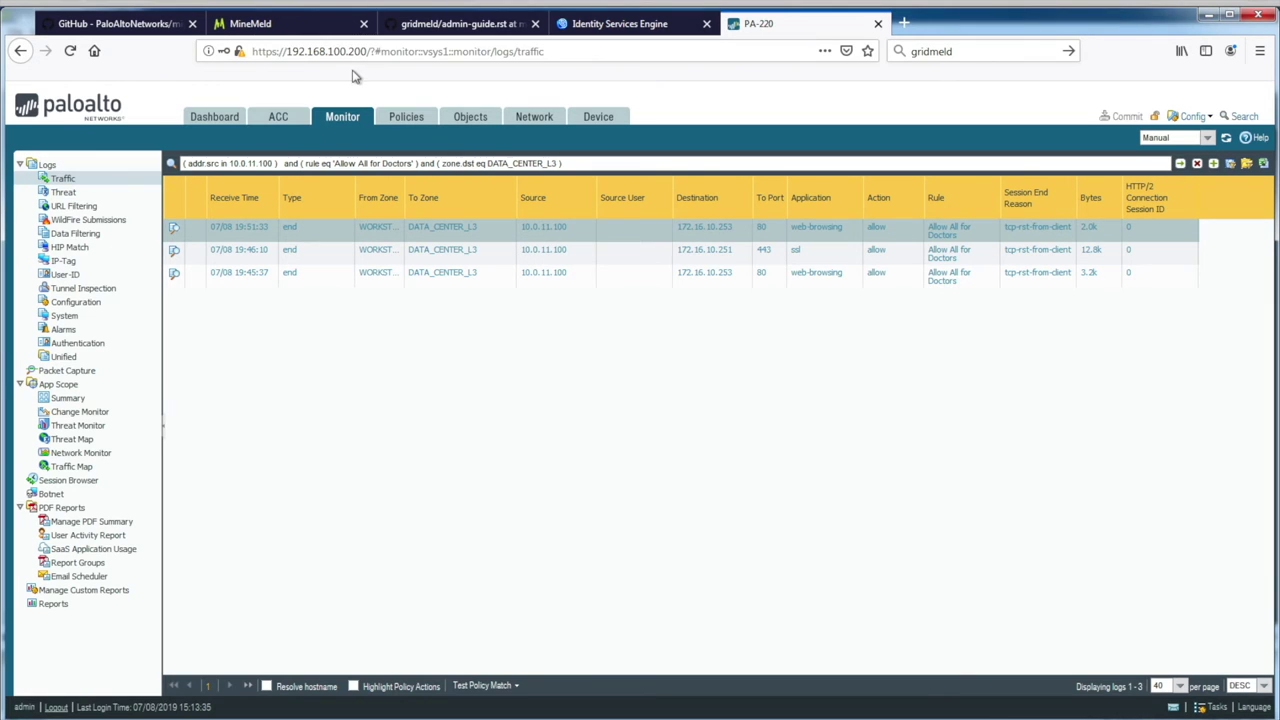
- Refresh Cisco ISE's RADIUS live logs to show 10.0.11.100 authorized with the NURSES profile
click(619, 23)
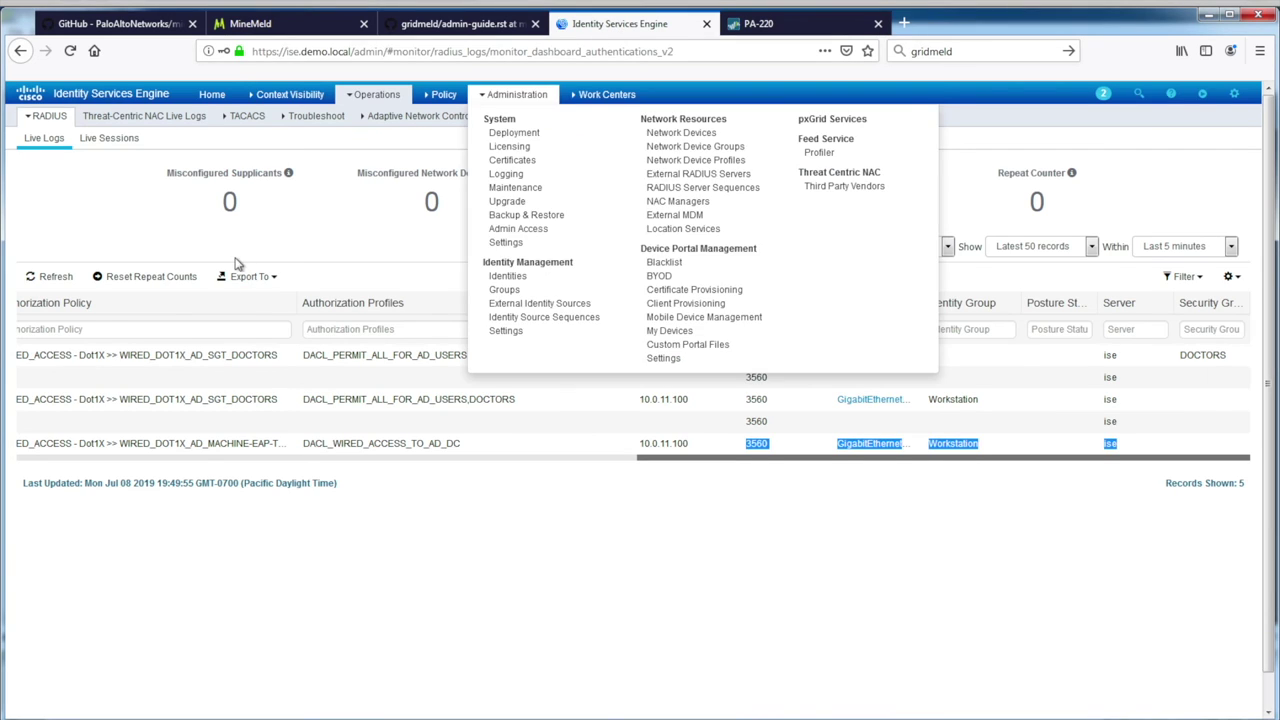
click(52, 276)
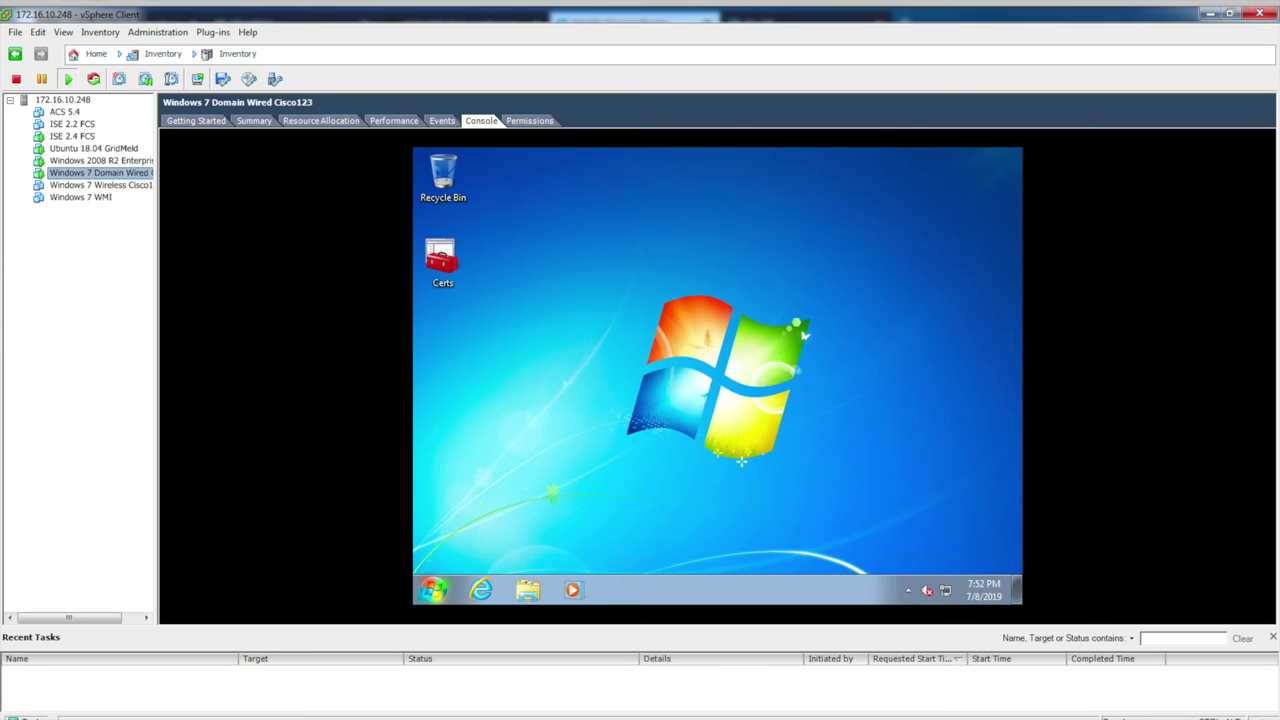
- Check the Ubuntu 18.04 GridMeld console tagging 10.0.11.100 as NURSES, then return to the PA-220 tab
click(112, 149)
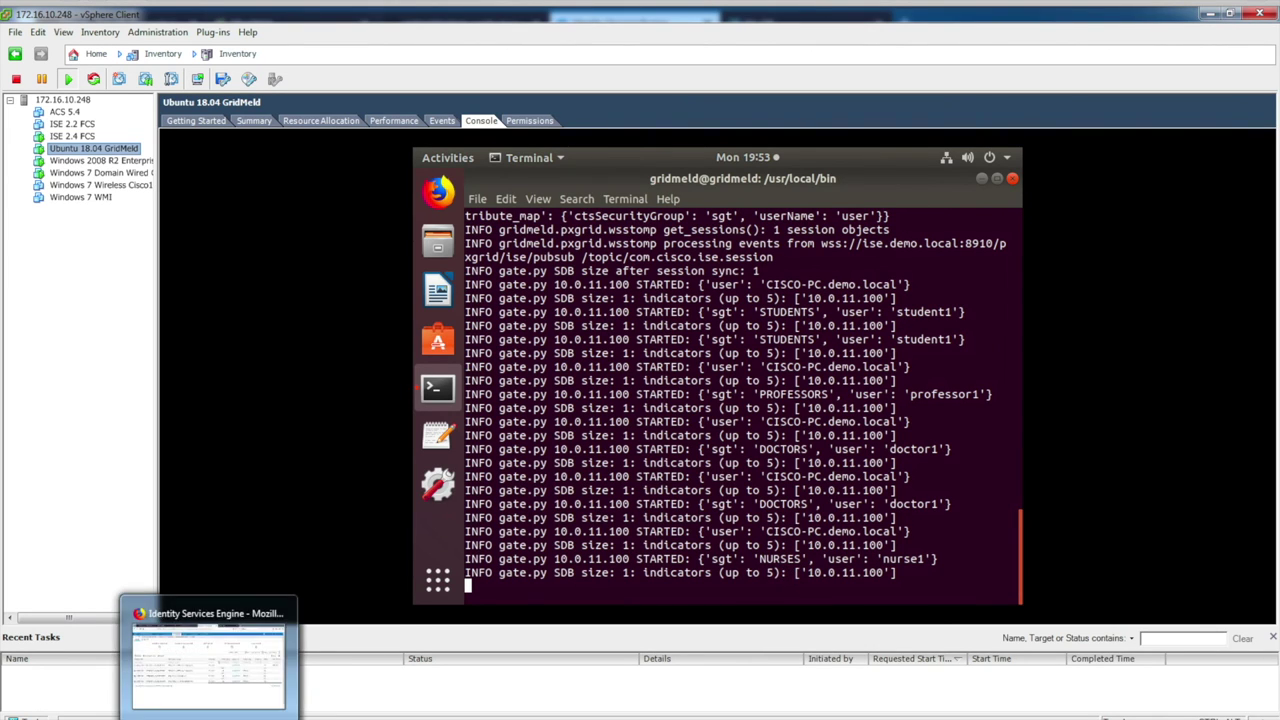
click(209, 655)
click(794, 26)
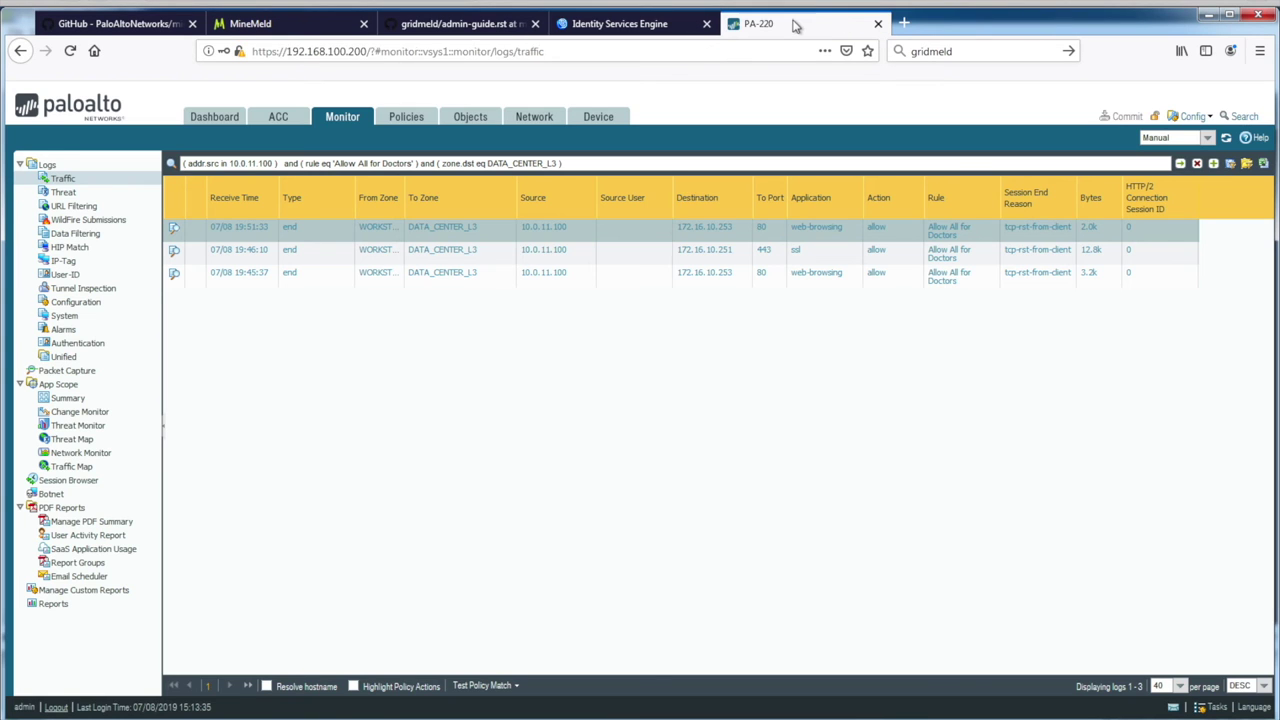
- Compare DOCTORS_SGT and NURSES_SGT address group members, confirming 10.0.11.100 is now in NURSES_SGT
click(474, 119)
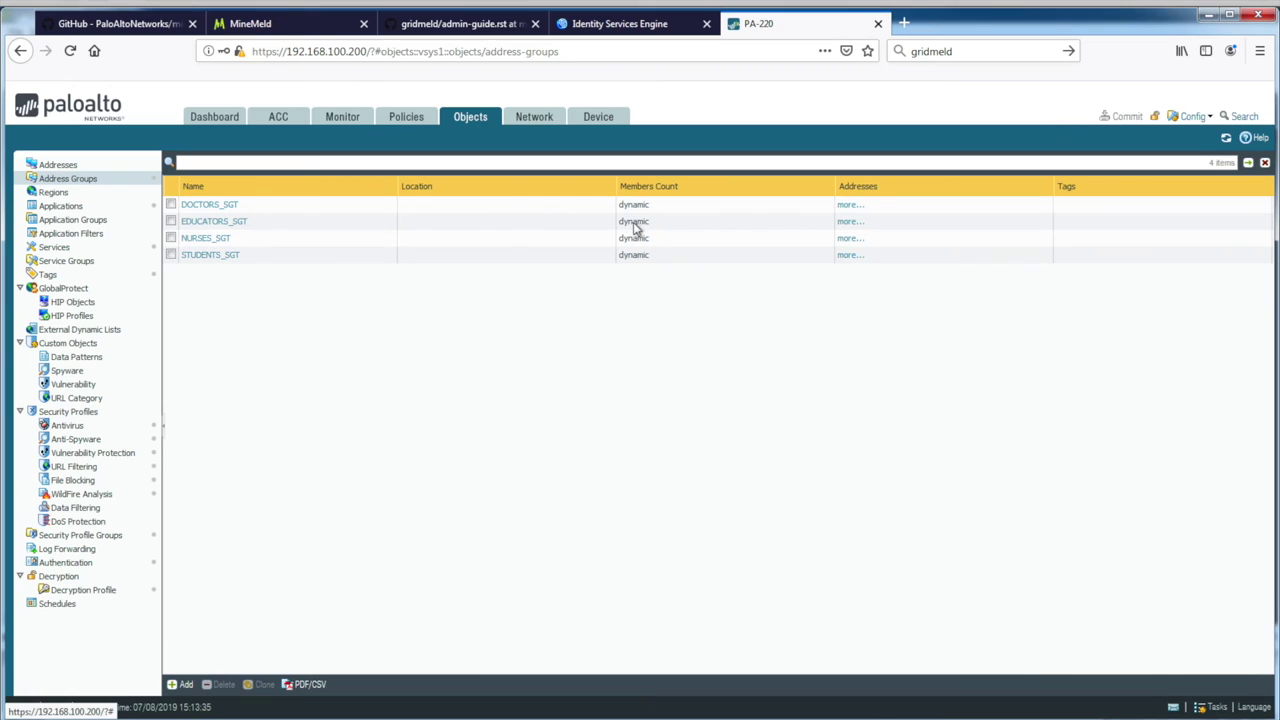
click(846, 206)
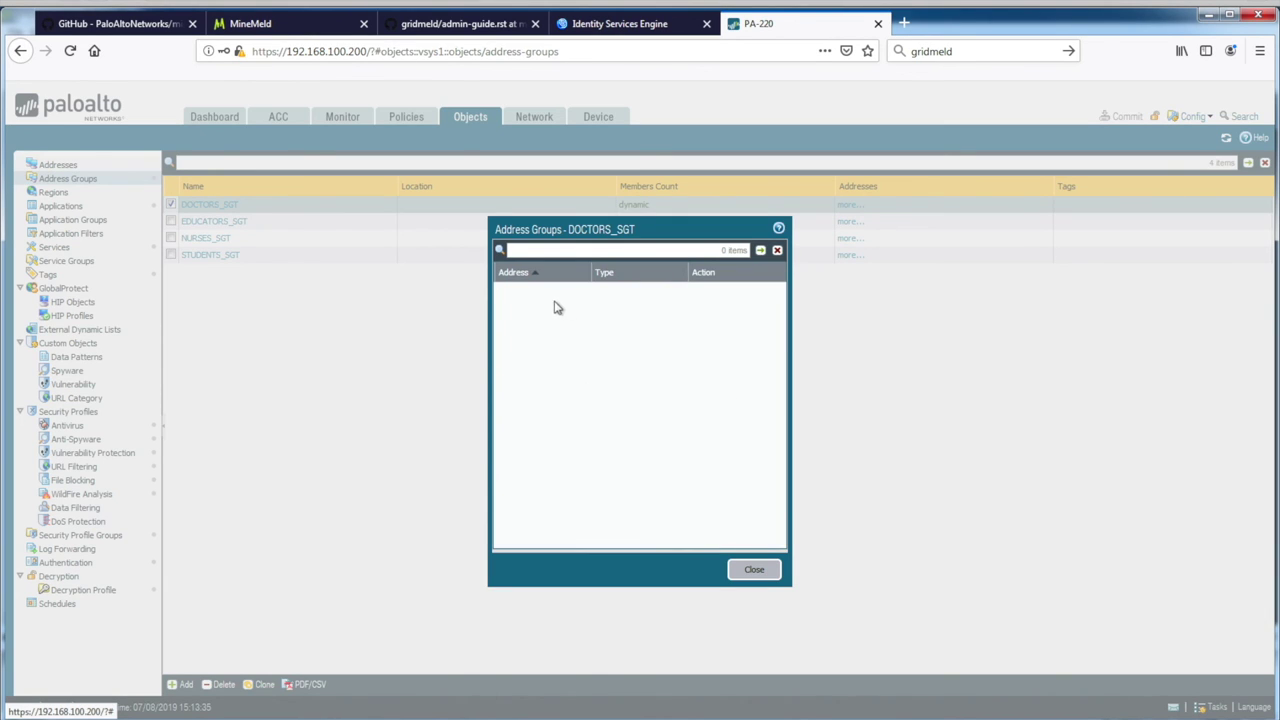
click(756, 570)
click(848, 239)
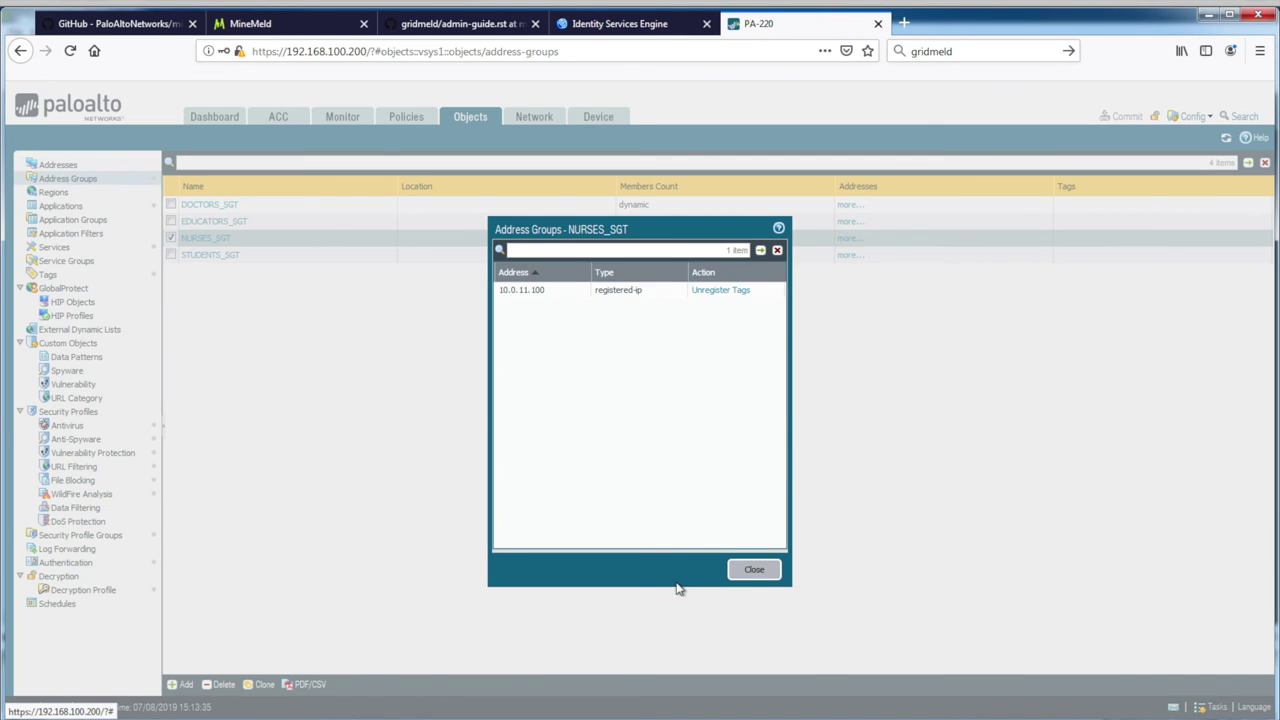
click(750, 570)
- Review the NURSES_SGT group definition without changes, then view the SGT_DEMO security rules
click(199, 241)
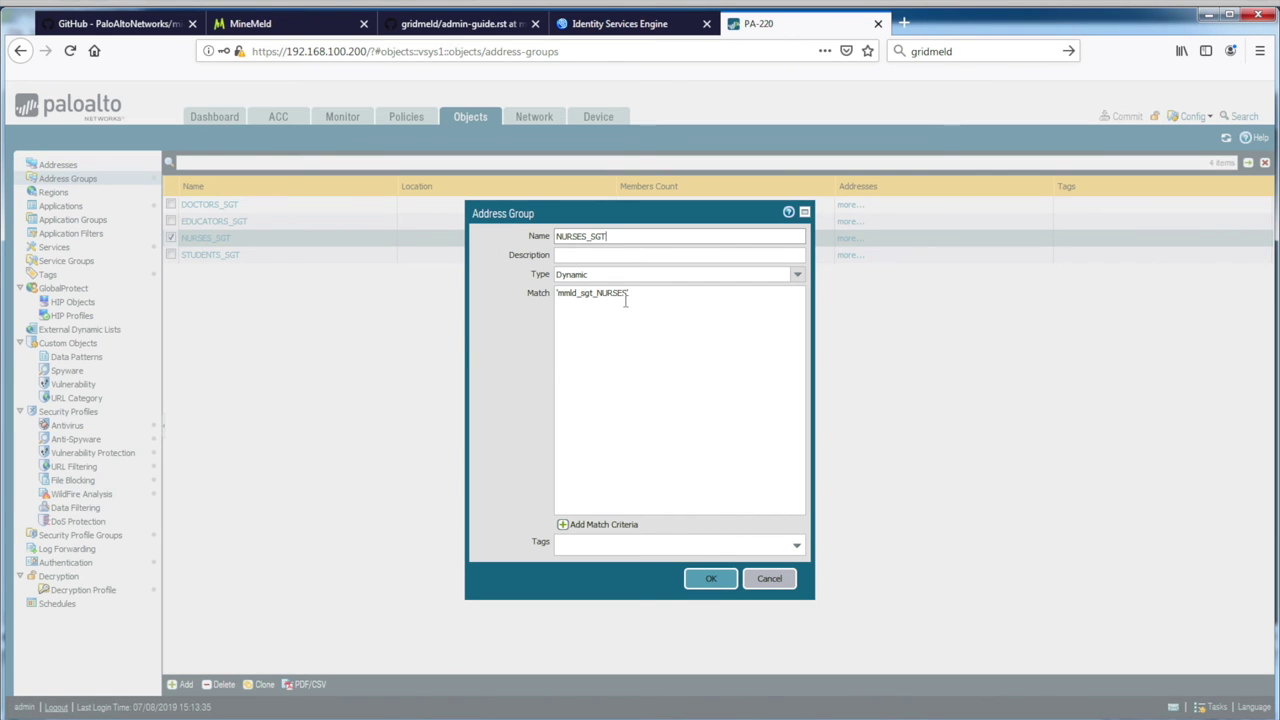
click(784, 588)
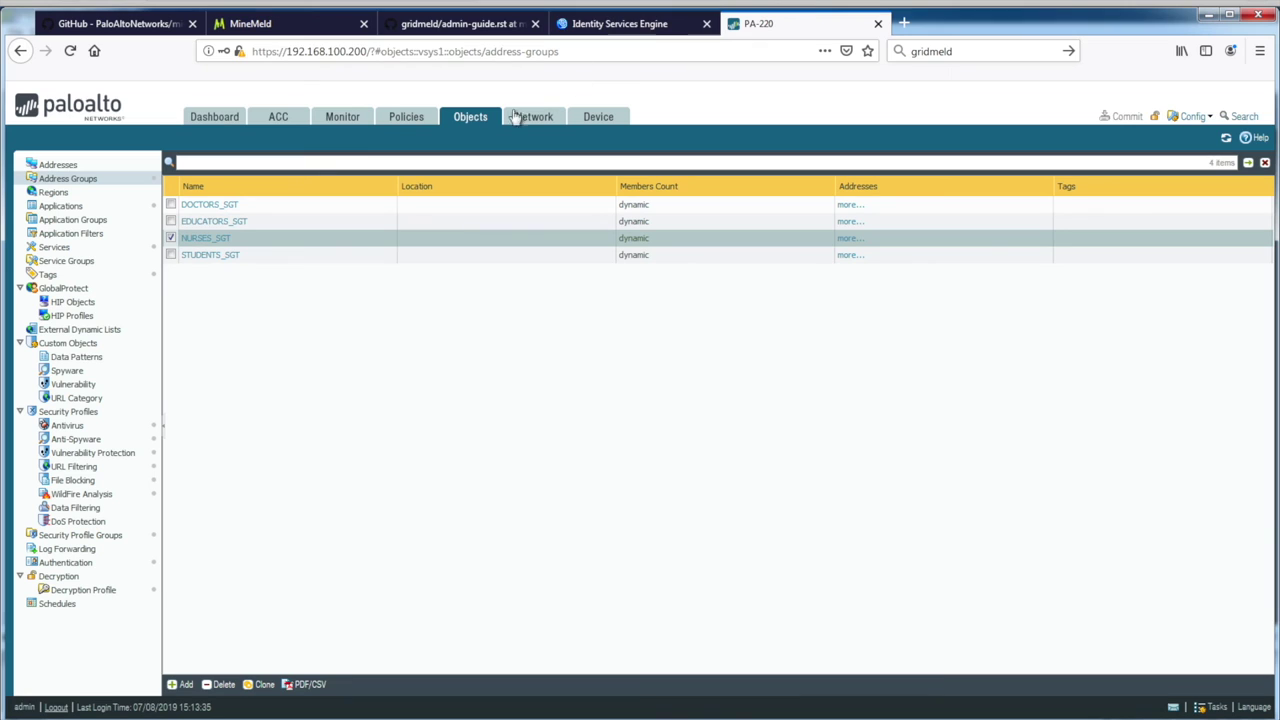
click(406, 118)
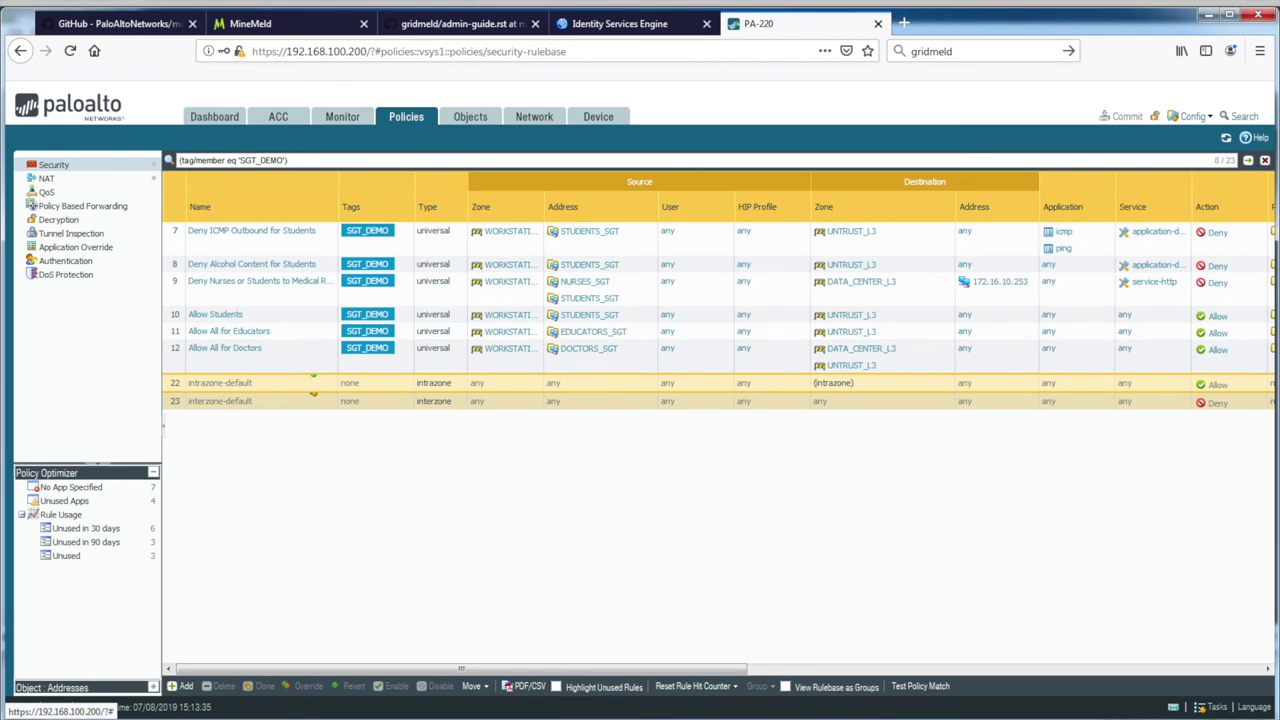
click(296, 706)
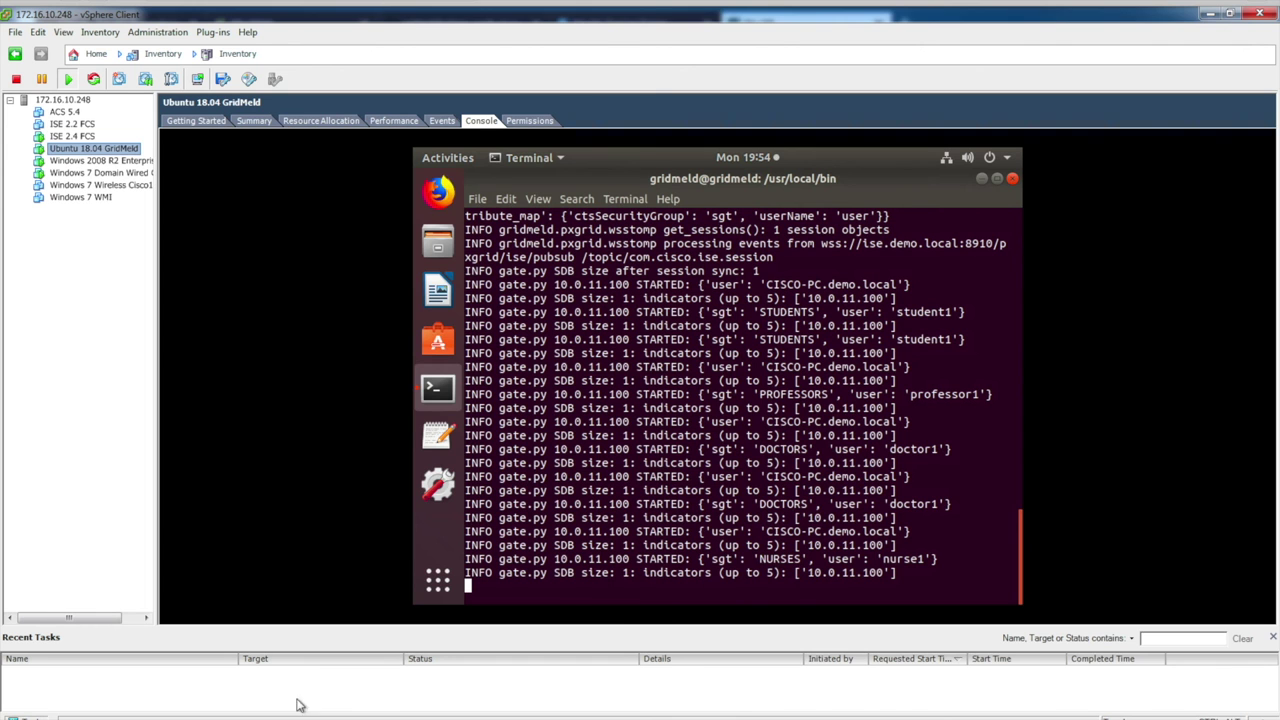
click(93, 175)
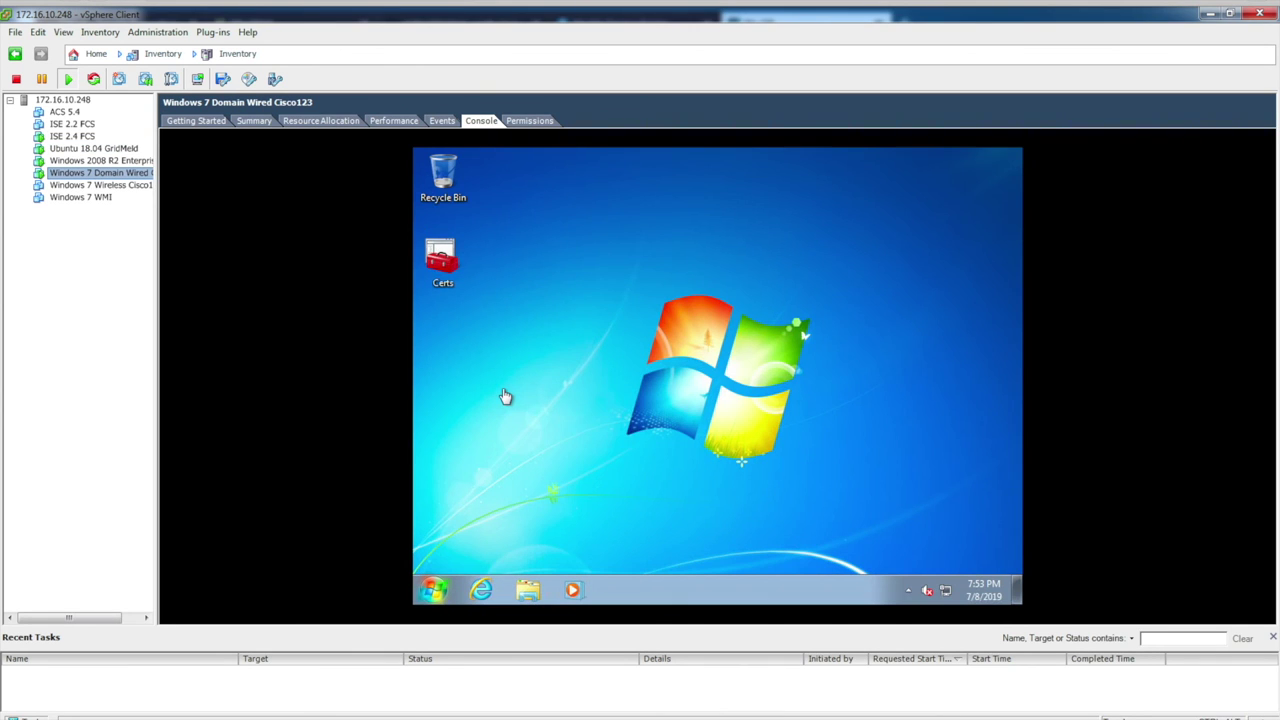
click(481, 592)
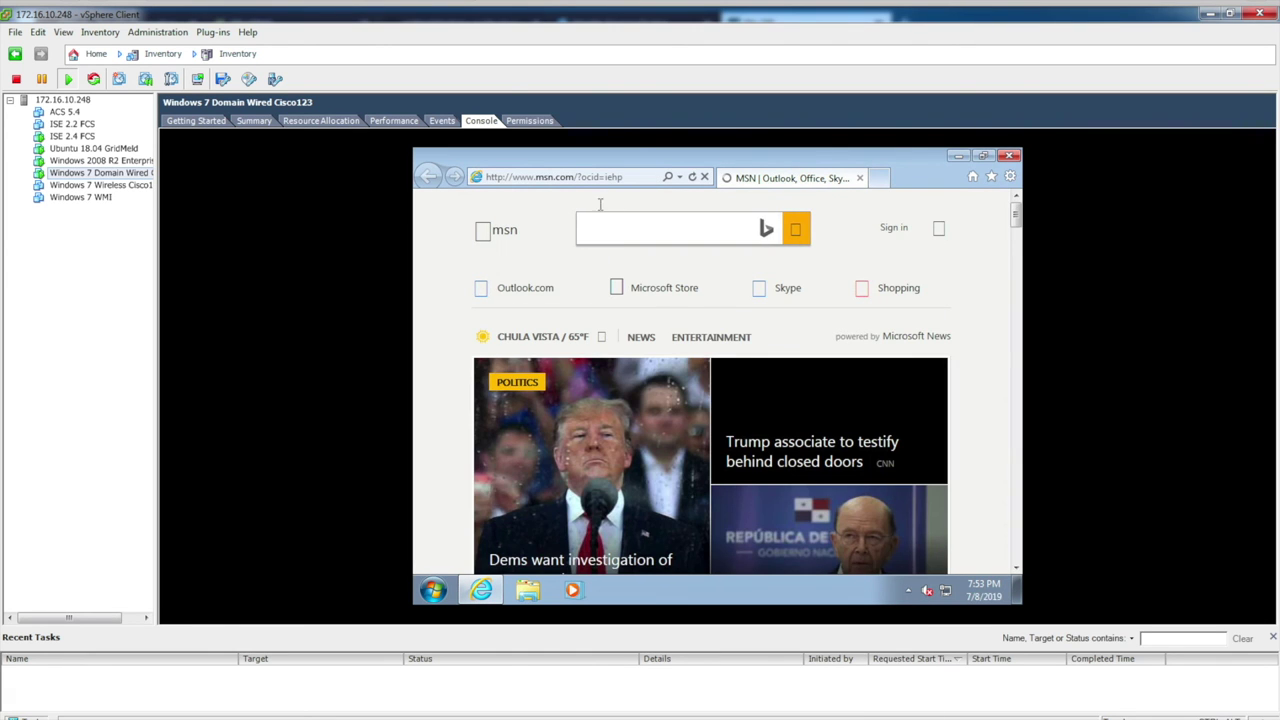
click(624, 177)
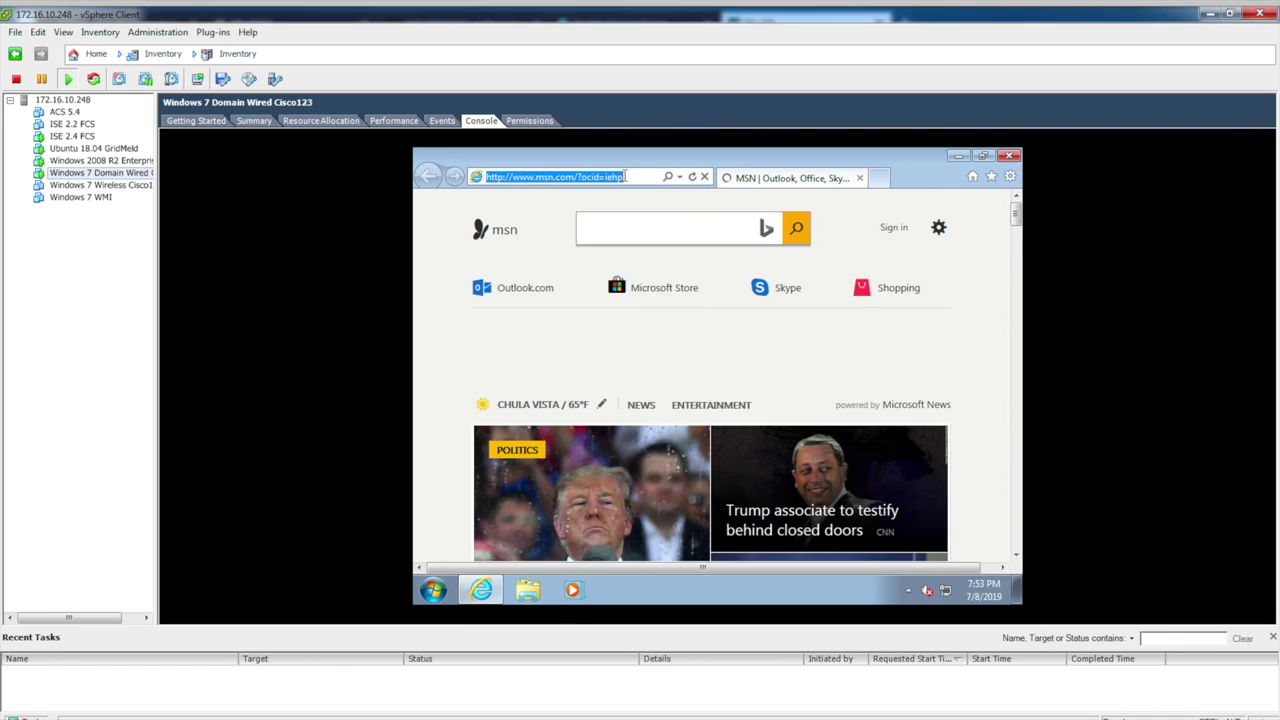
text(http://recor)
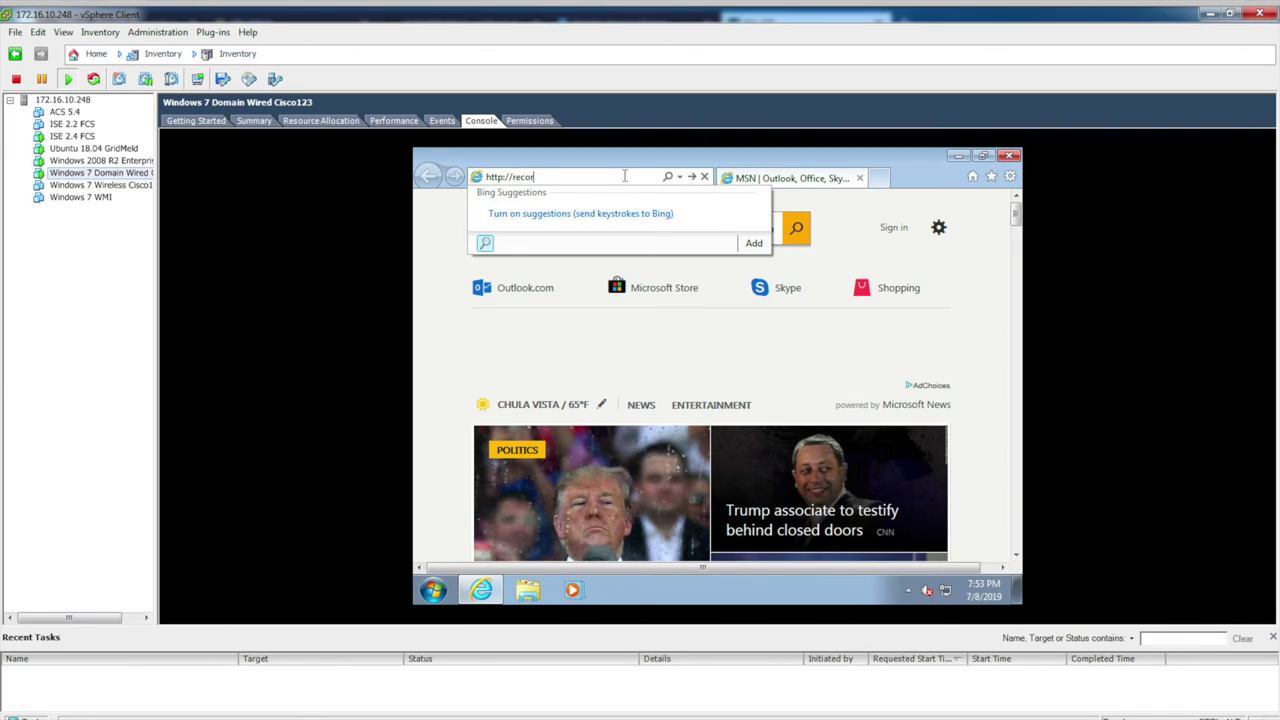
text(ds.demo)
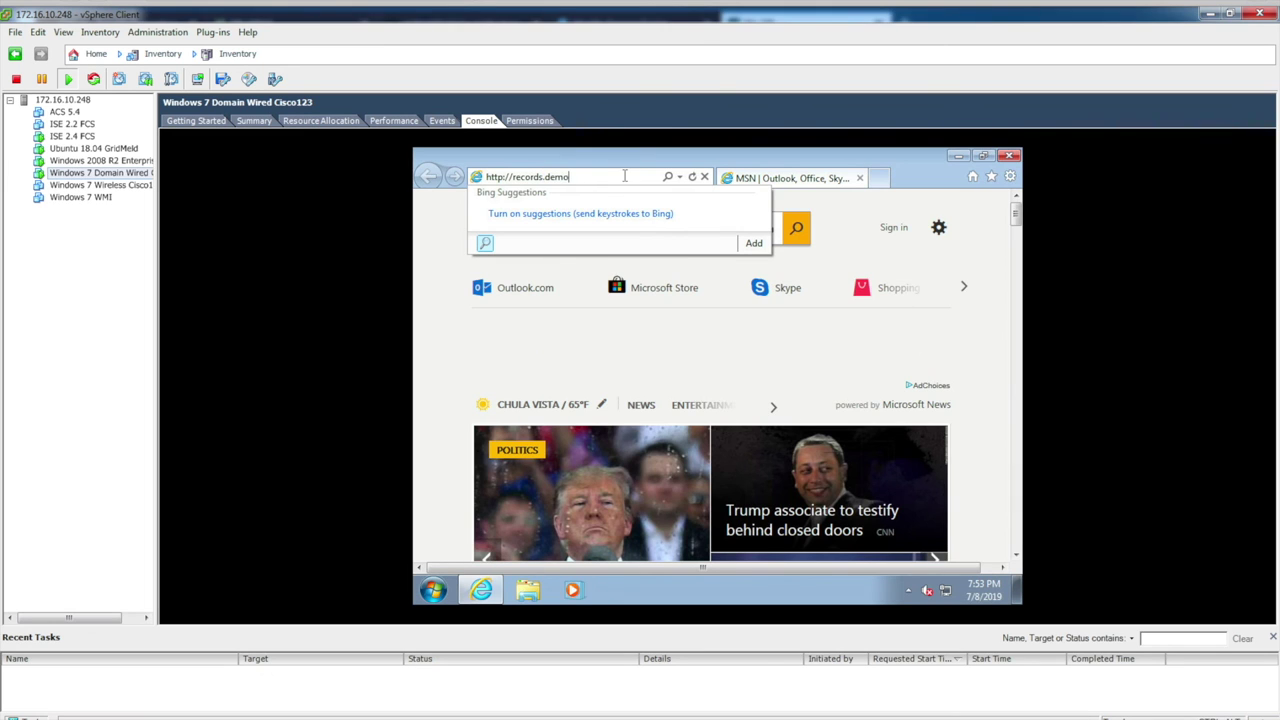
text(.local)
key(Return)
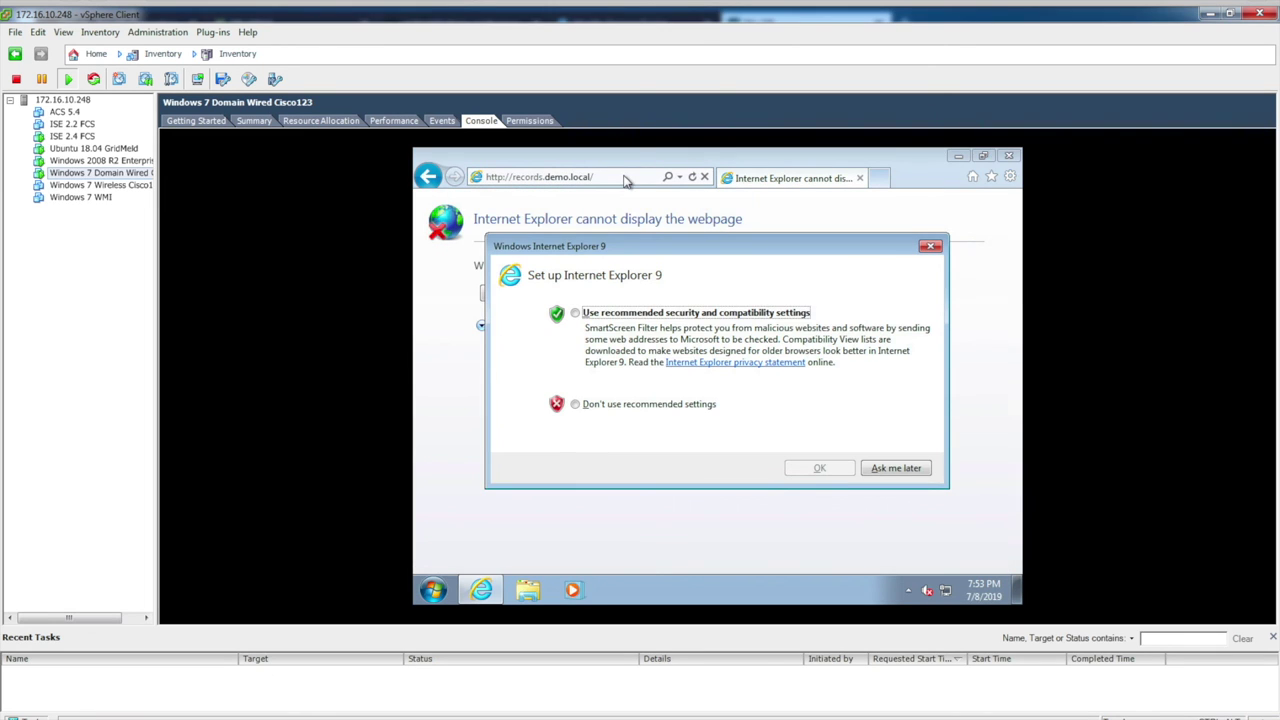
click(895, 468)
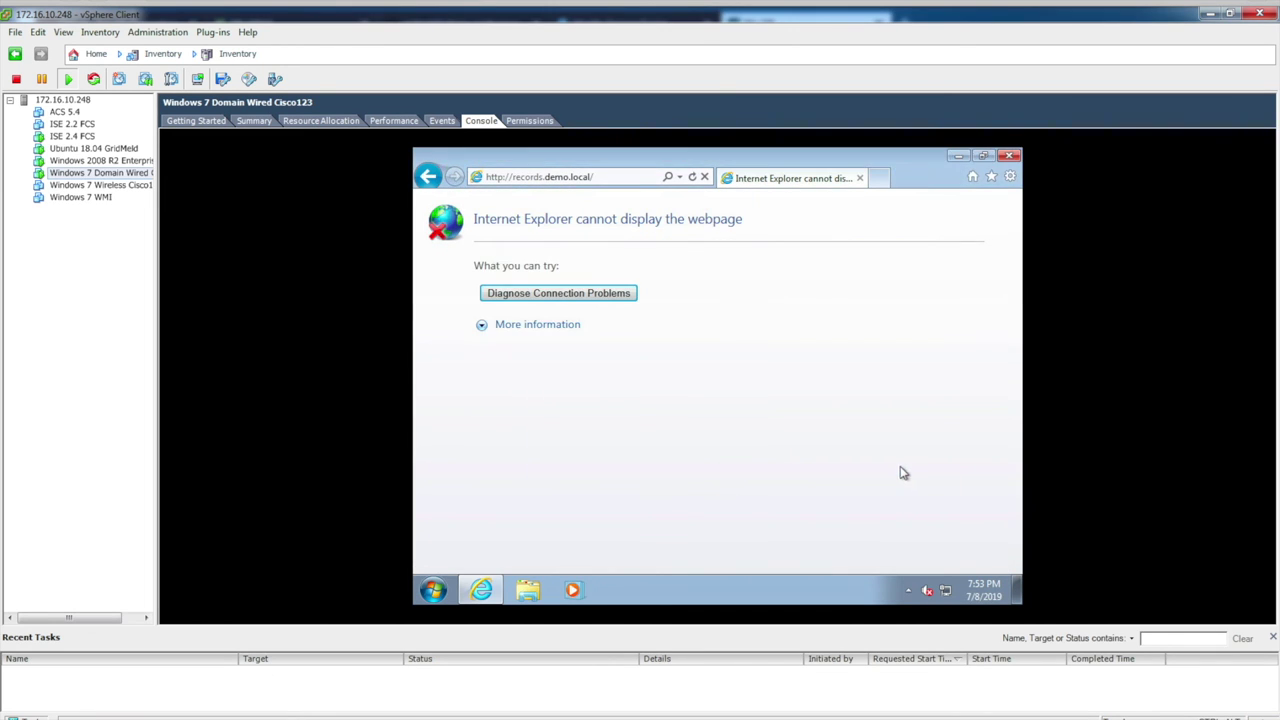
key(alt+Tab)
click(342, 118)
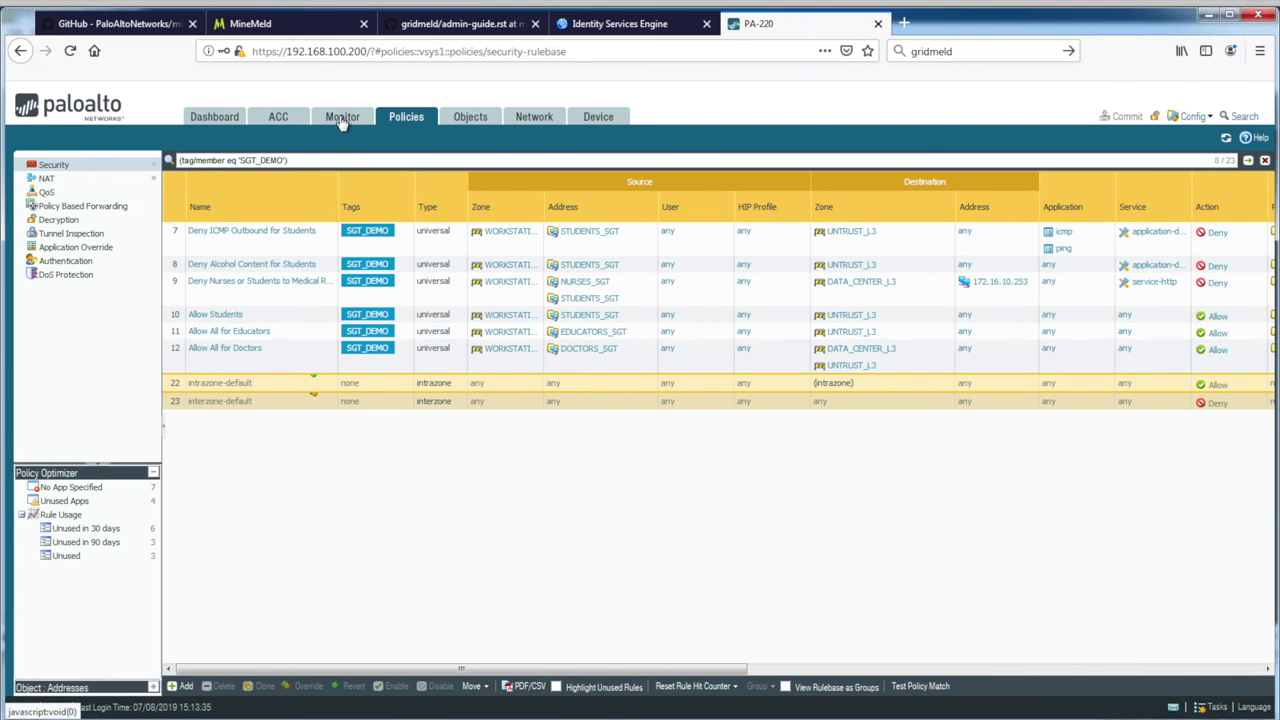
- Strip the rule clause from the traffic log filter, leaving only source address 10.0.11.100
drag(440, 163, 301, 163)
key(BackSpace)
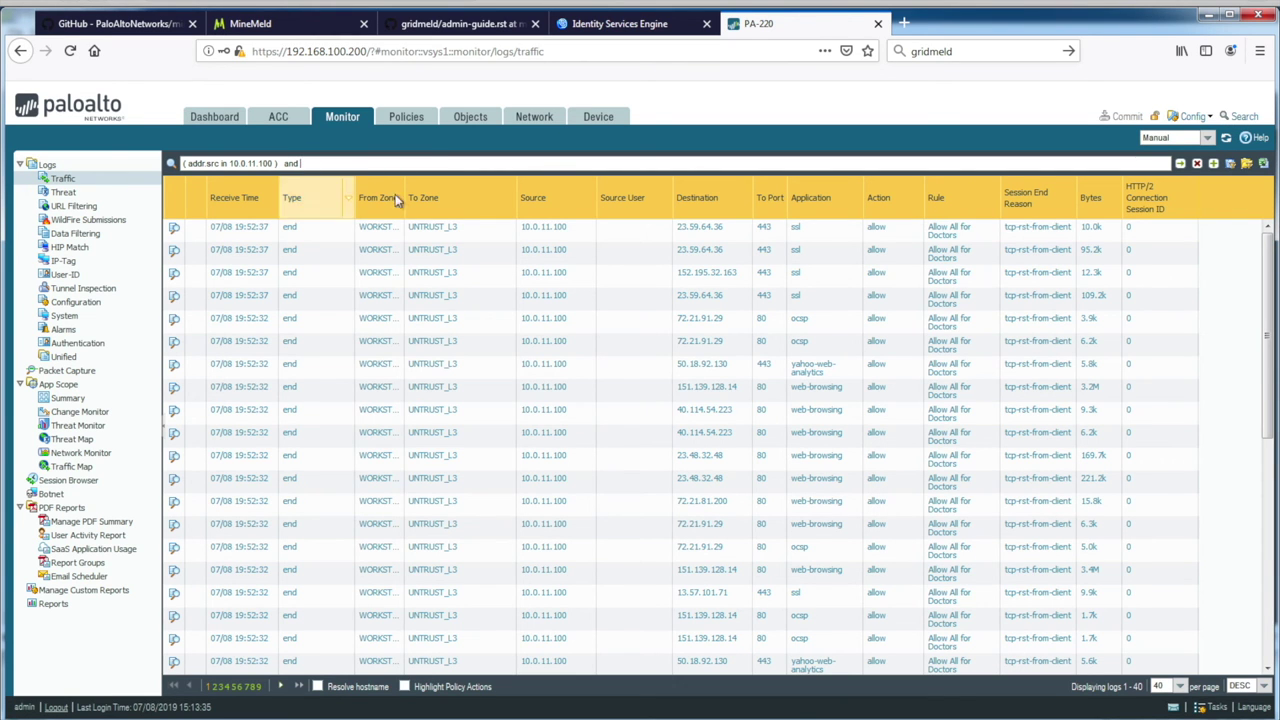
click(1228, 139)
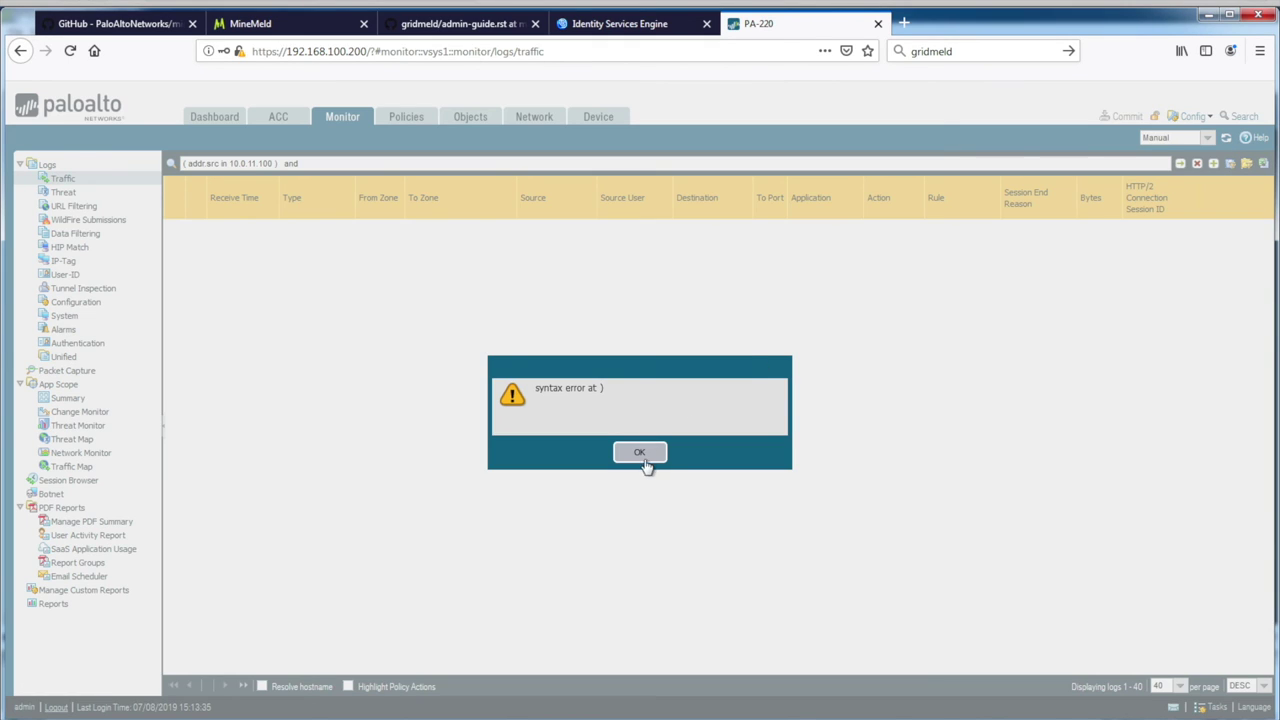
click(647, 454)
key(BackSpace)
key(BackSpace)
key(BackSpace)
key(BackSpace)
key(BackSpace)
key(Return)
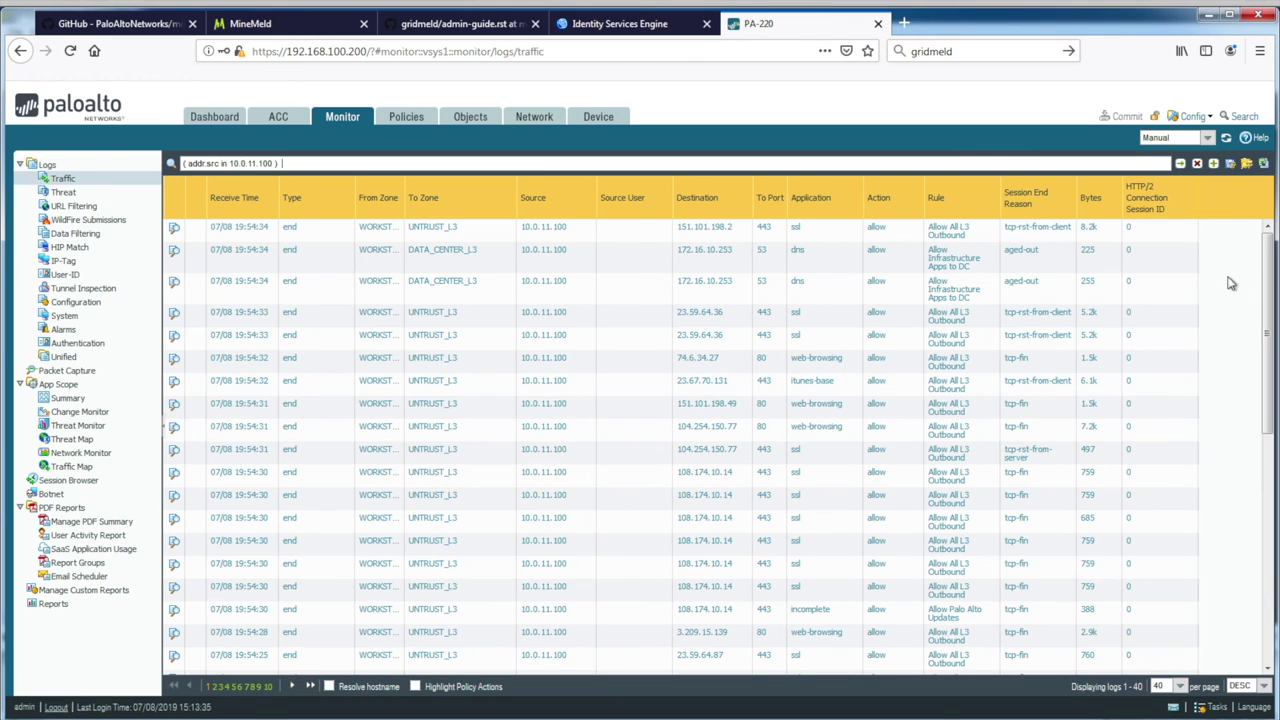
- Add an action eq reset-both condition to the filter, then return to the security rulebase
click(872, 232)
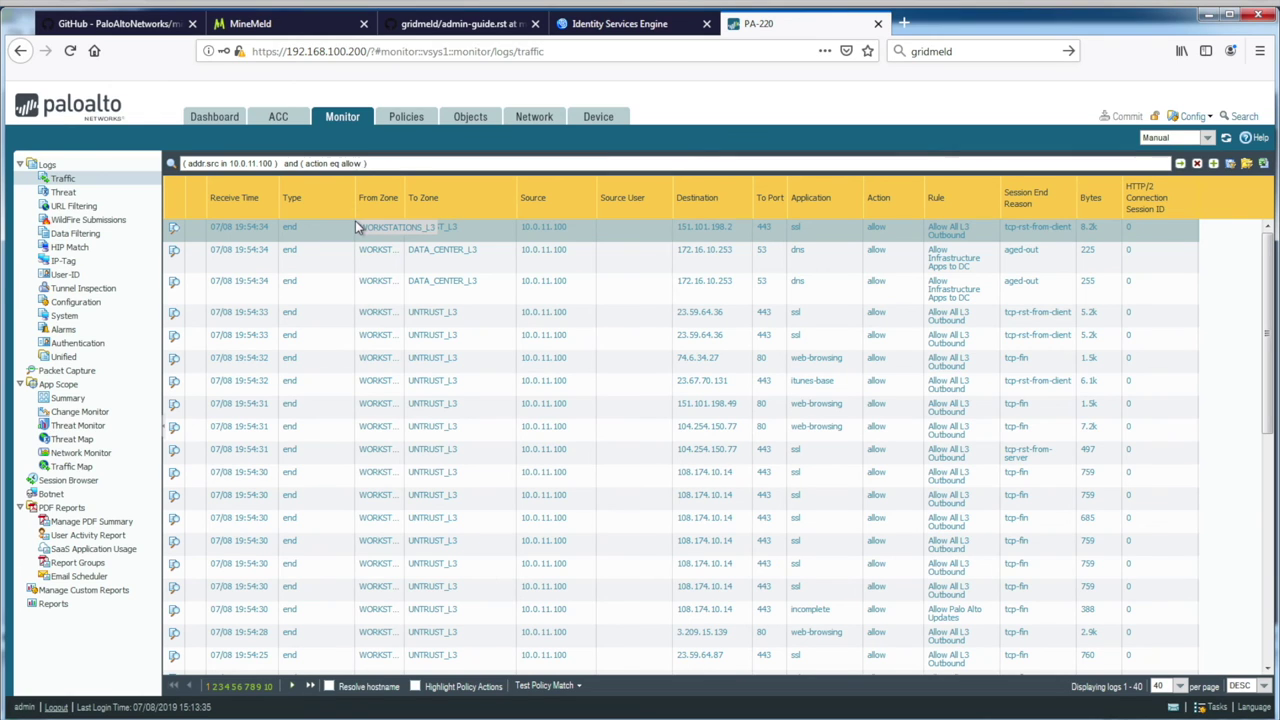
text(d)
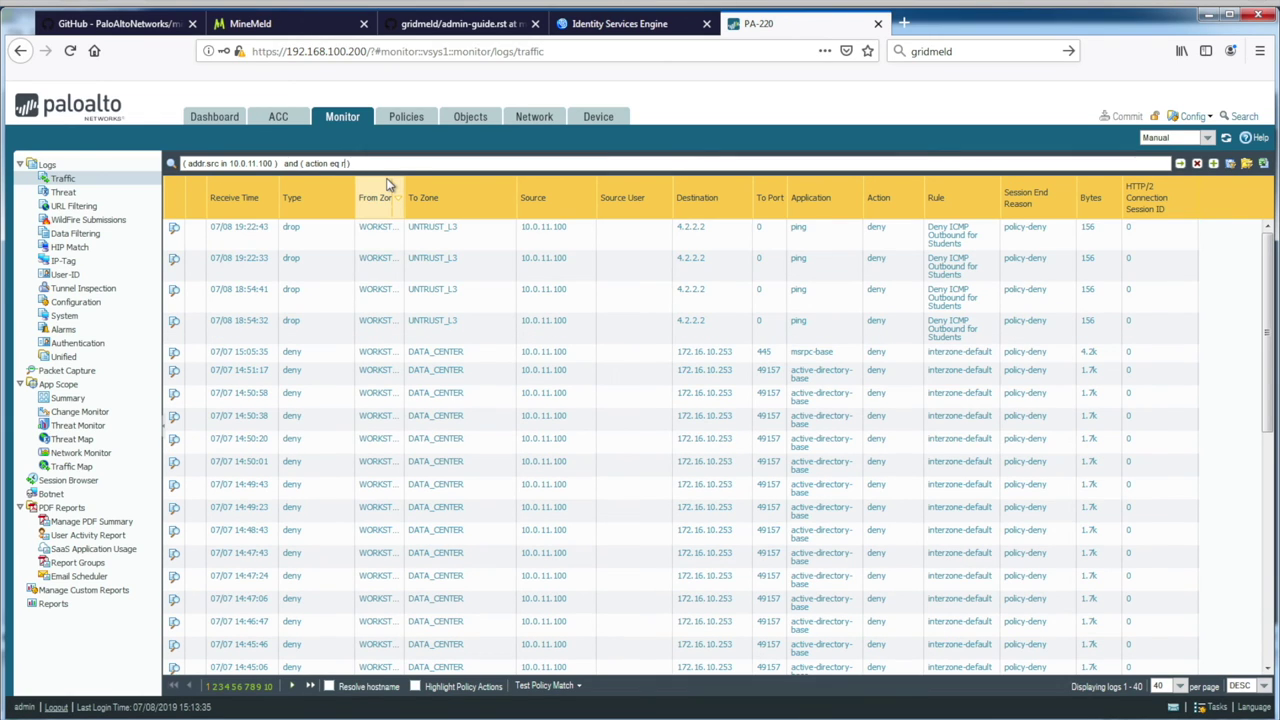
text(eset-both)
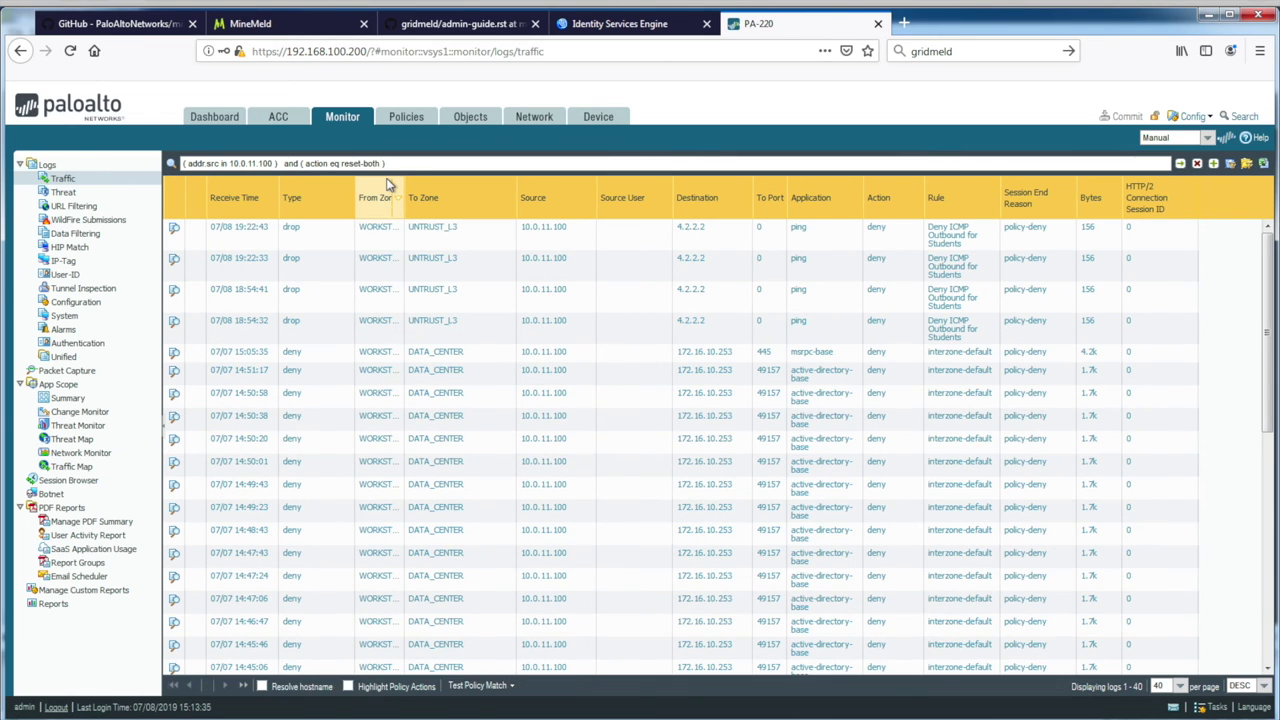
key(Return)
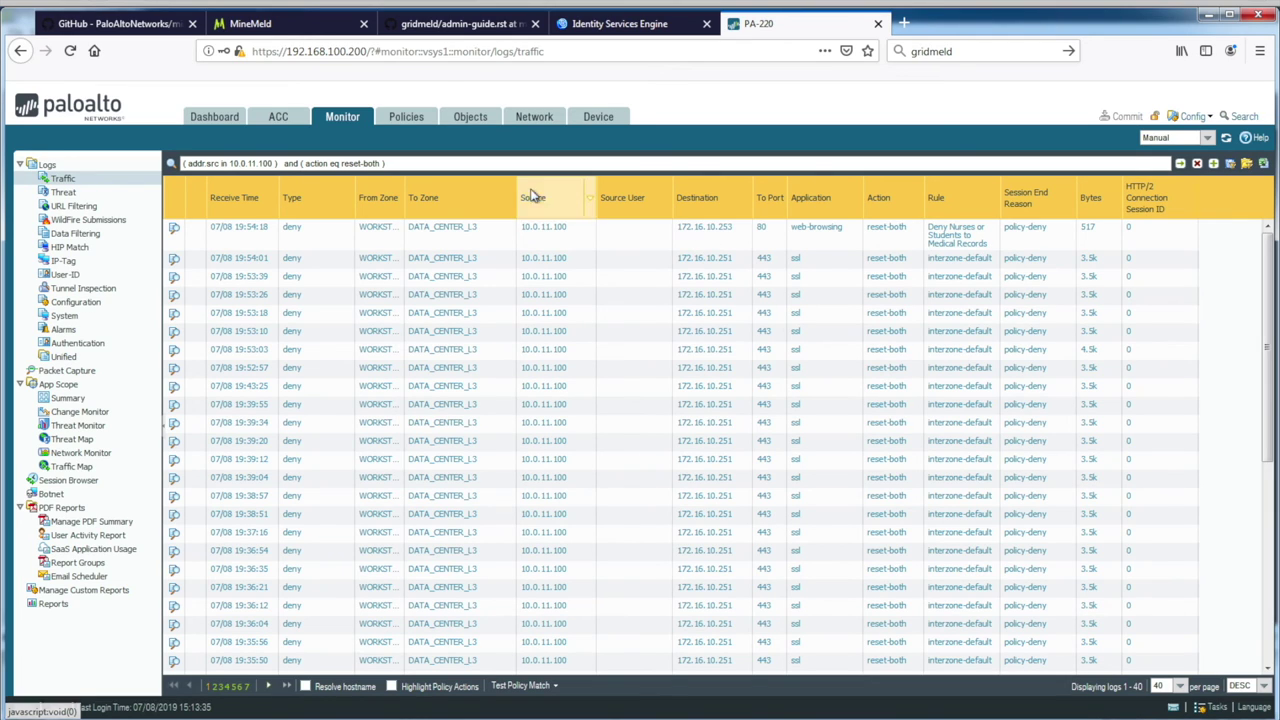
click(407, 117)
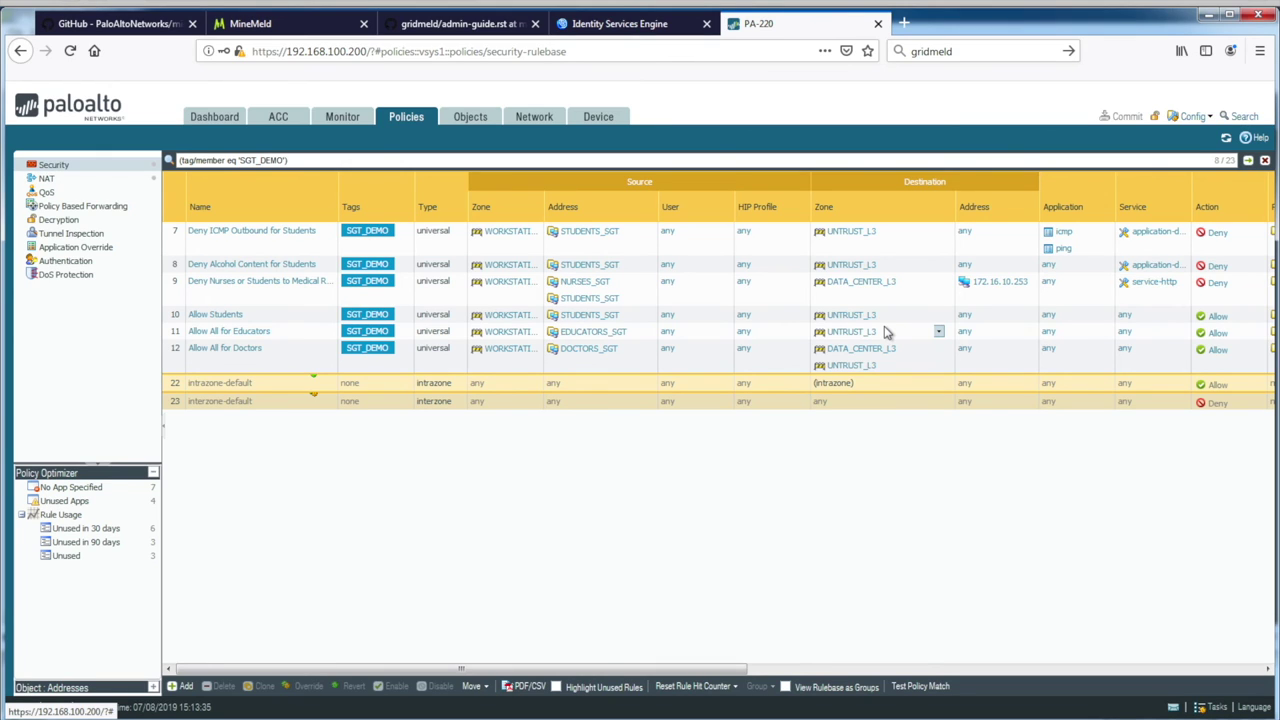
click(640, 30)
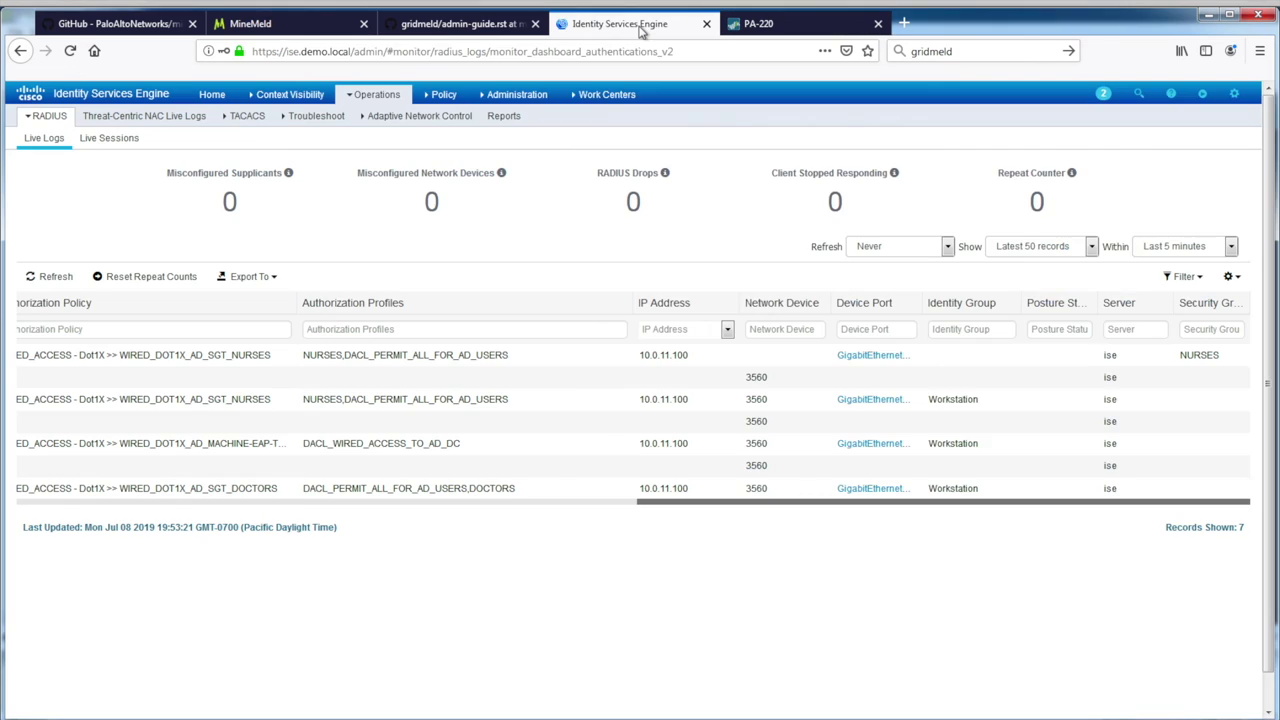
- Open the WIRED_ACCESS - Dot1X policy set and expand its Authorization Policy (22) to the SGT rules
mouse_move(452, 97)
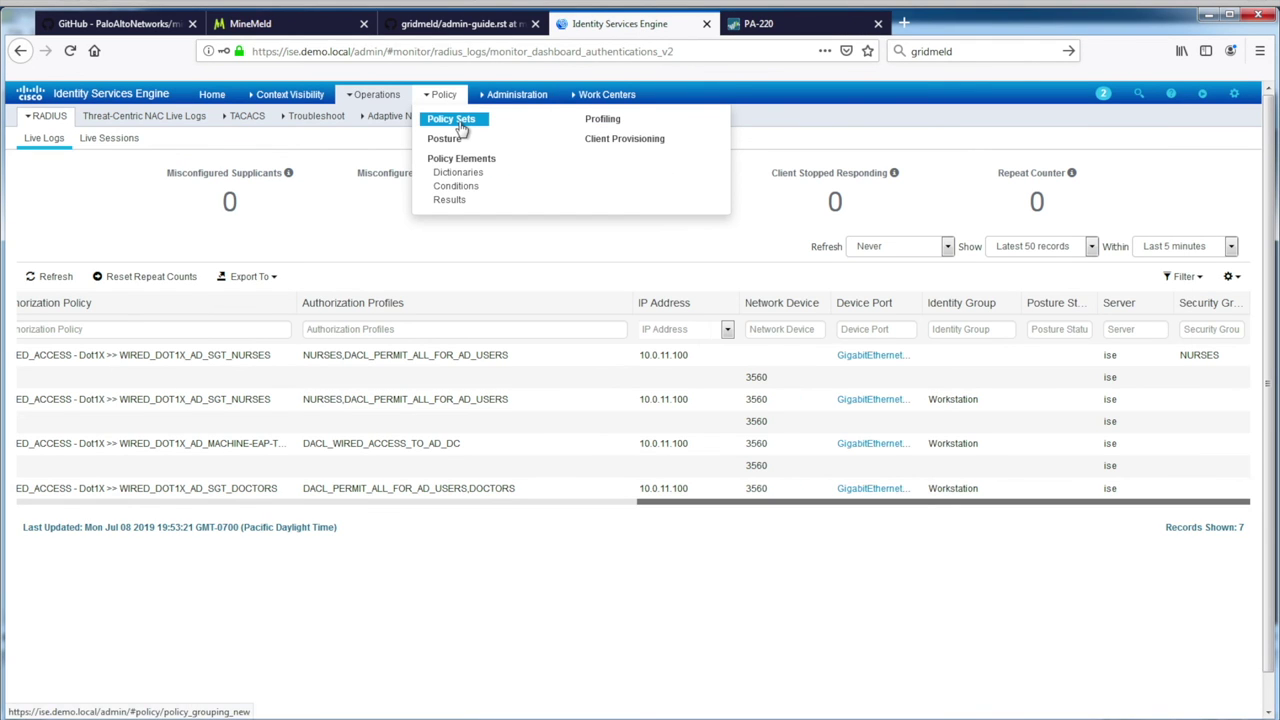
click(458, 121)
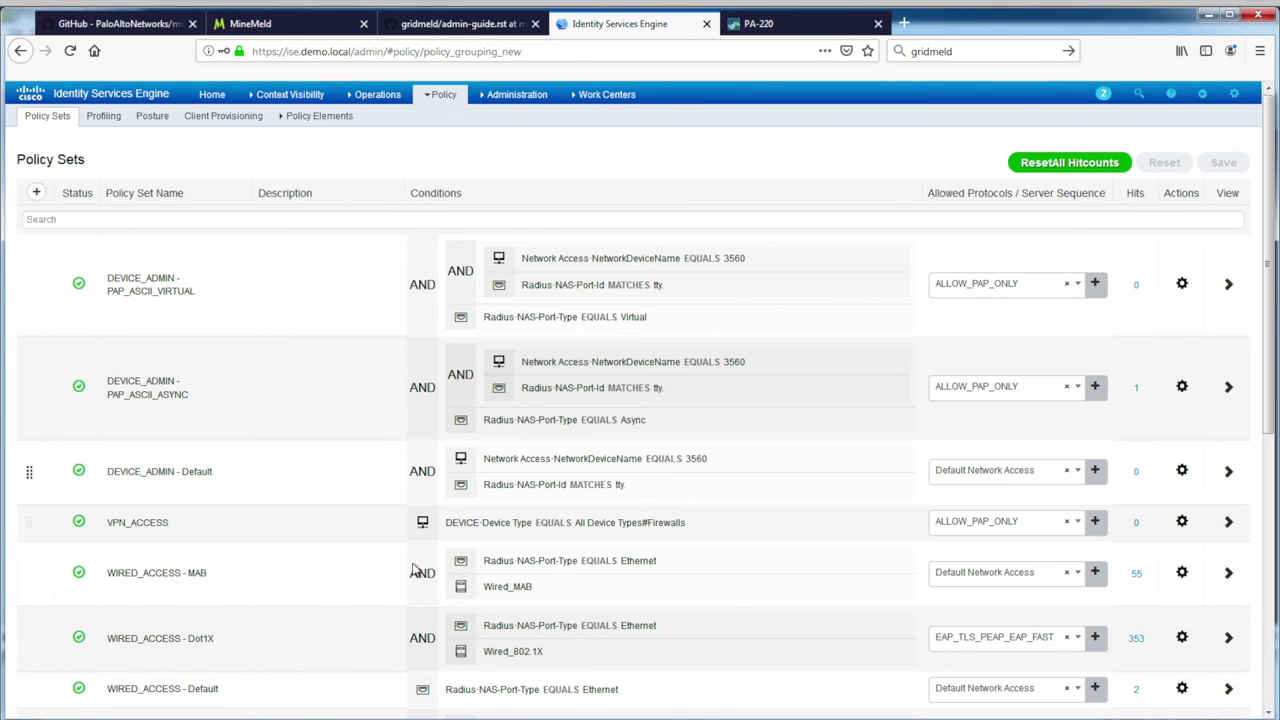
click(1228, 637)
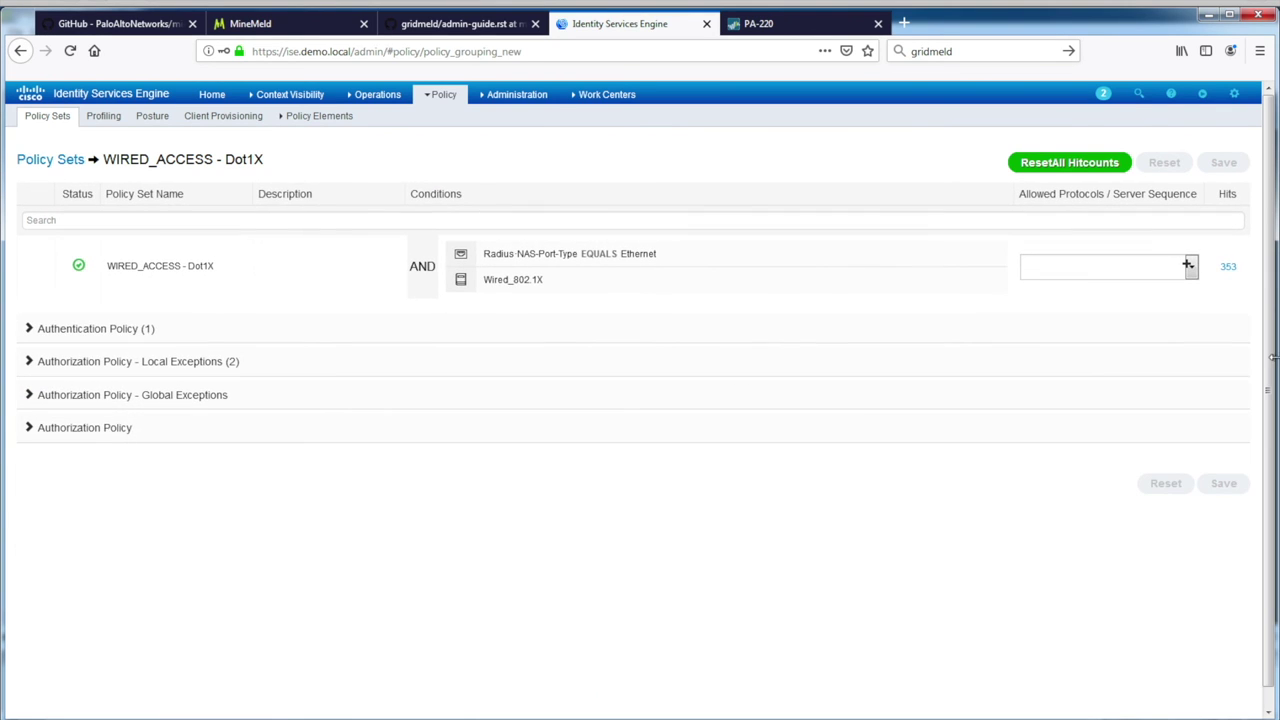
click(31, 428)
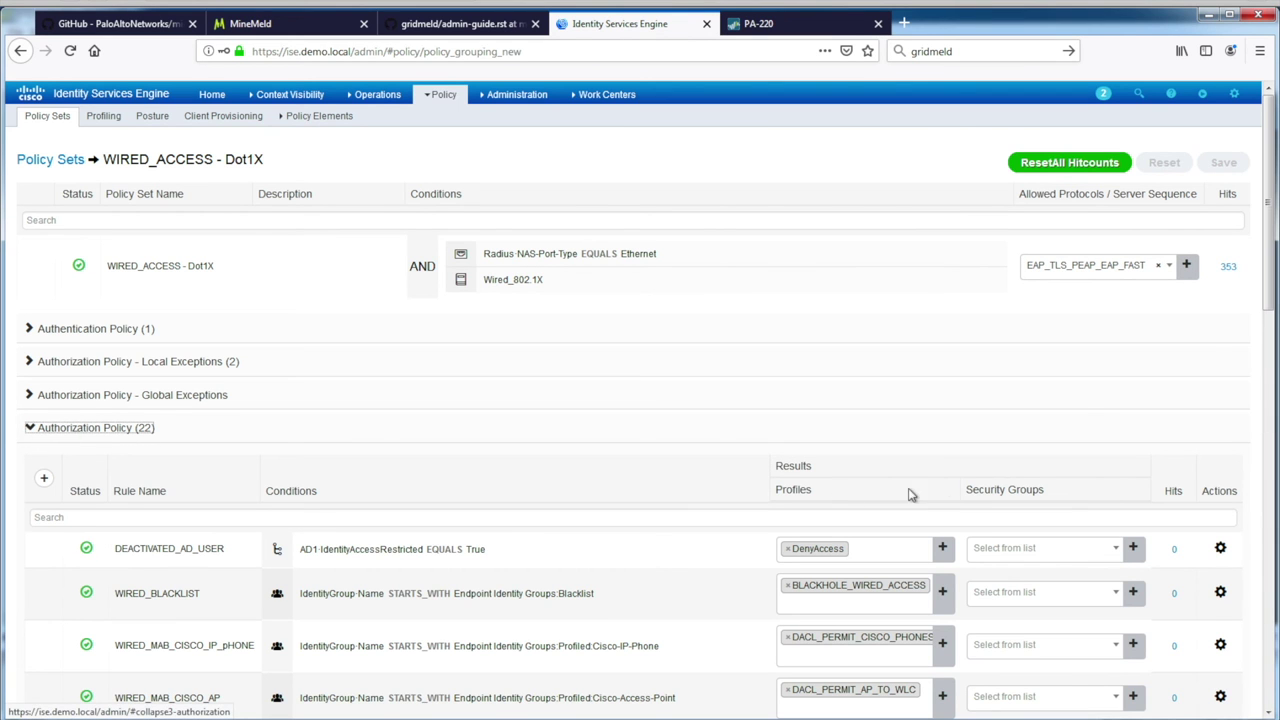
drag(1270, 271, 1274, 456)
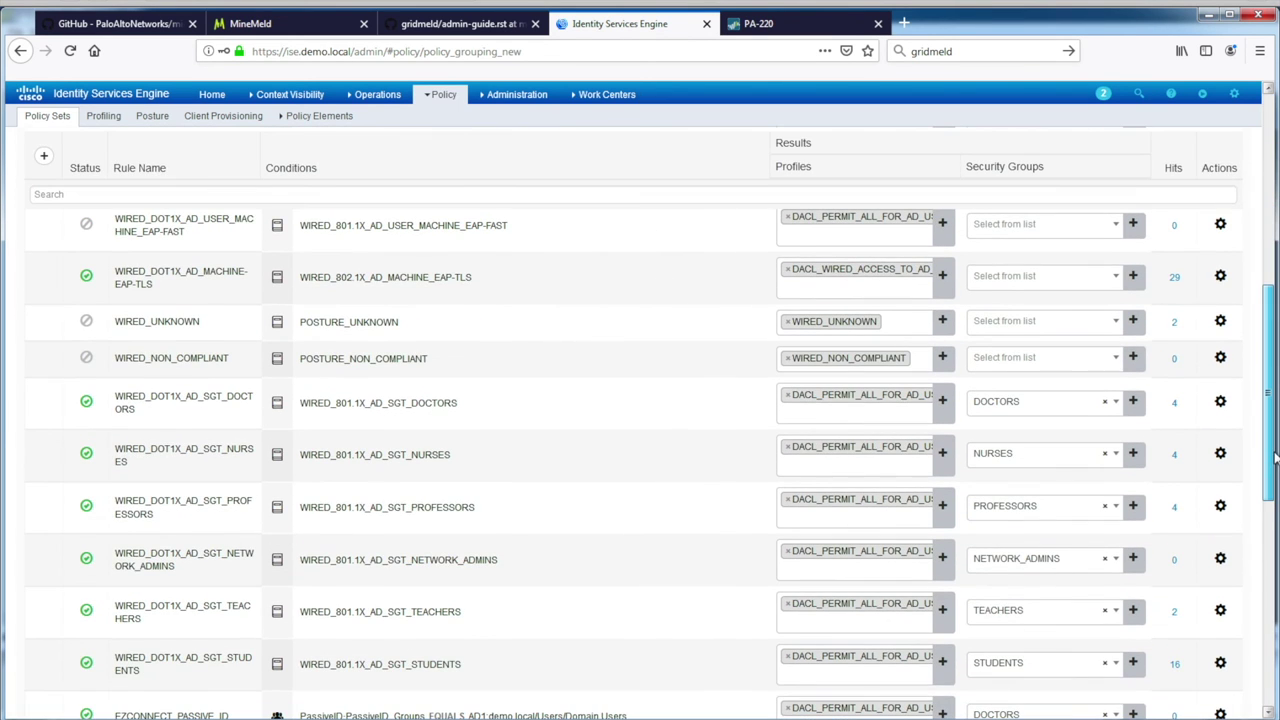
scroll(1274, 456, up, 2)
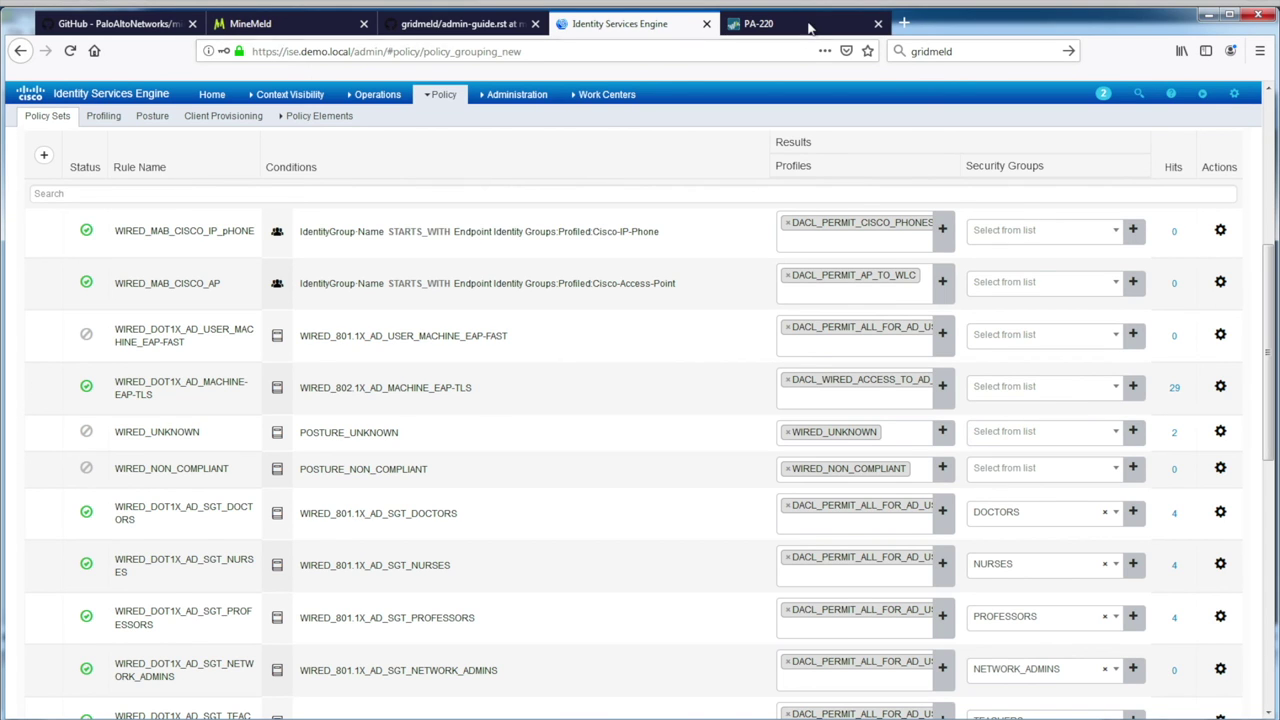
- Add TrustSec security group PRE_LOGIN with reserved-range tag value 110 and submit it
mouse_move(513, 106)
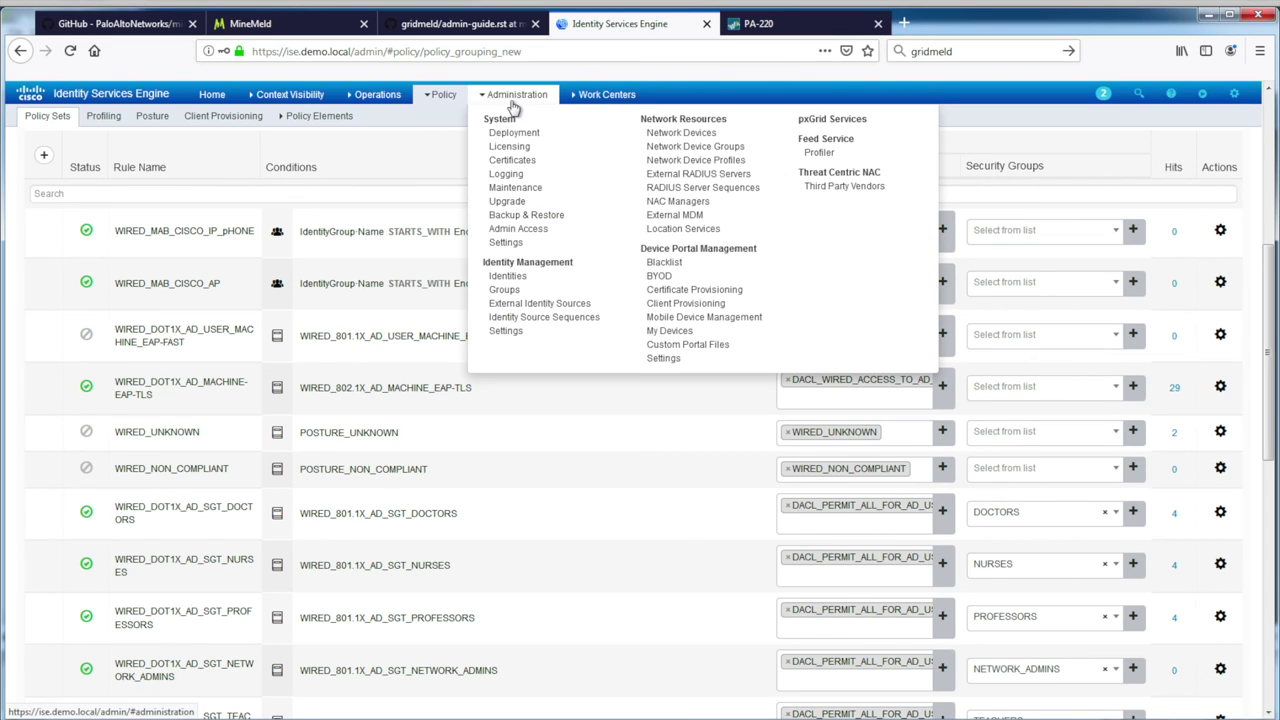
mouse_move(590, 110)
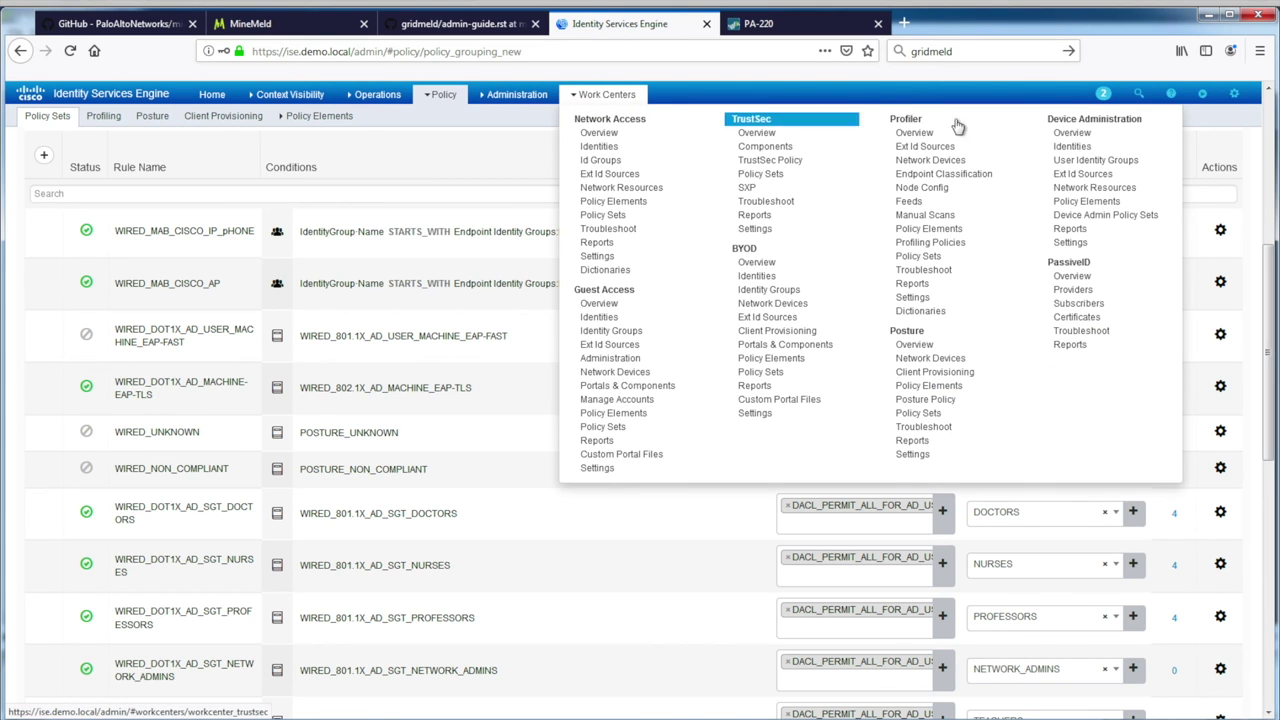
click(776, 147)
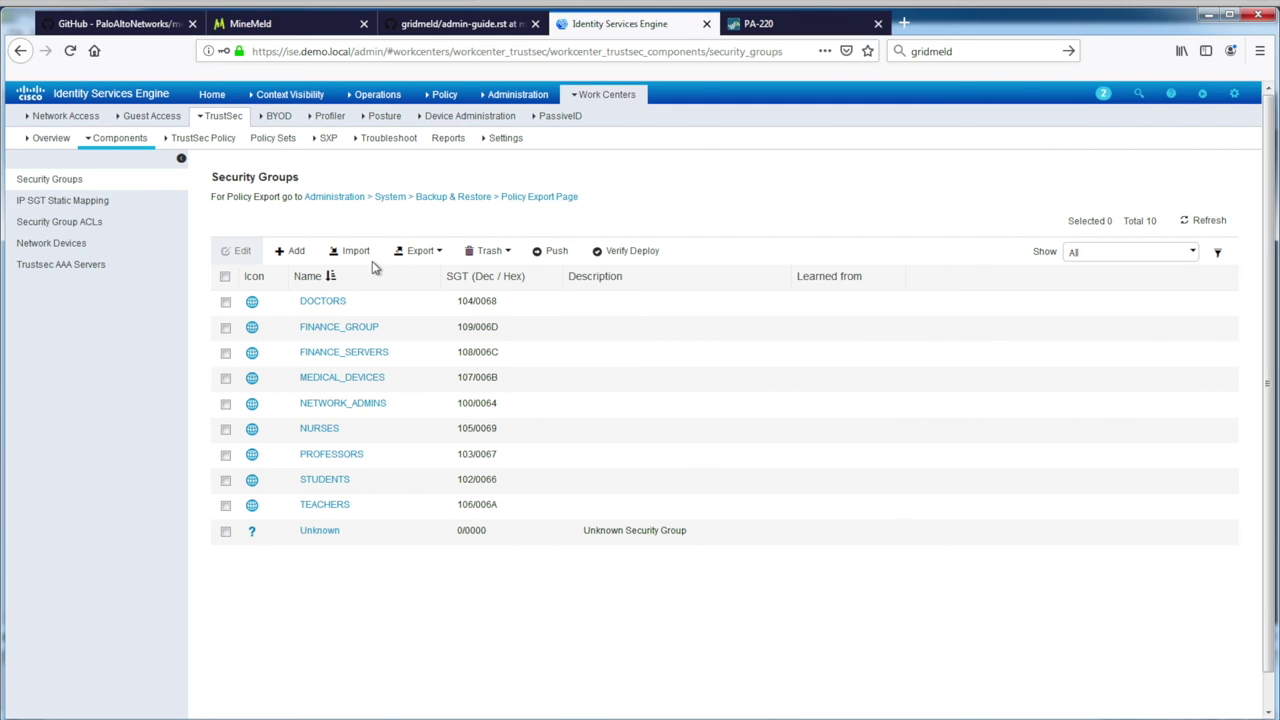
click(289, 251)
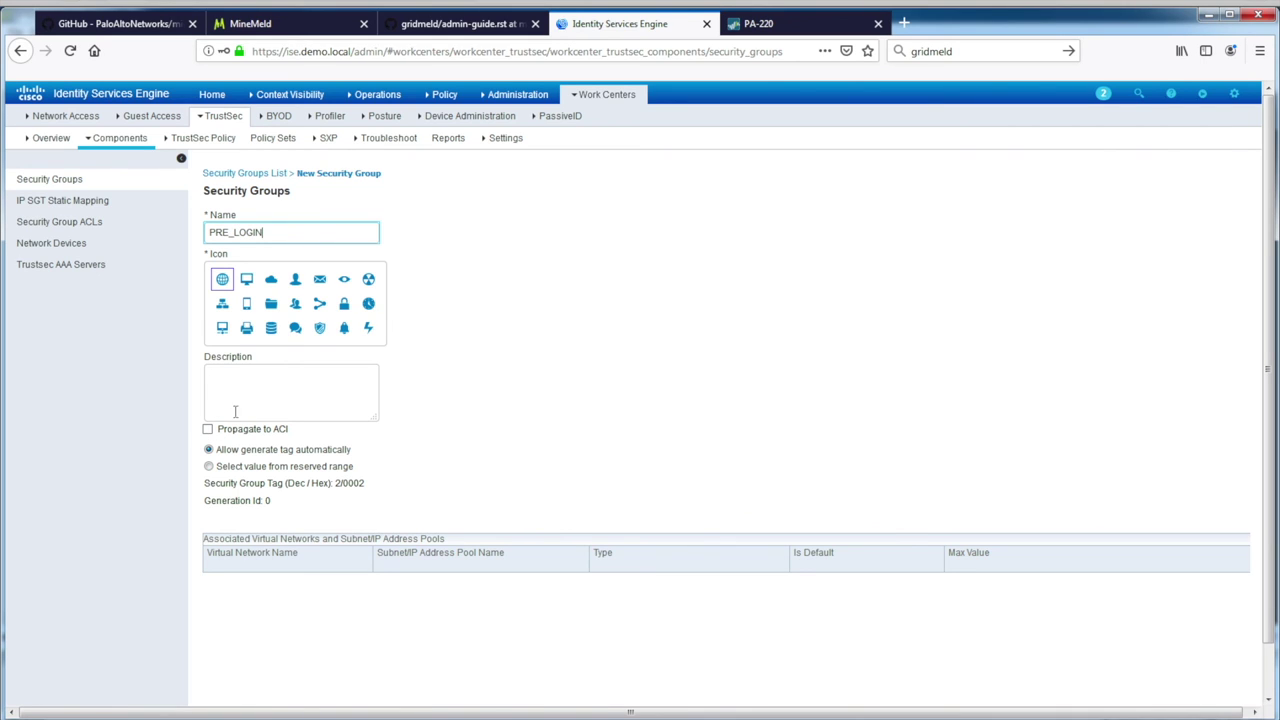
click(209, 467)
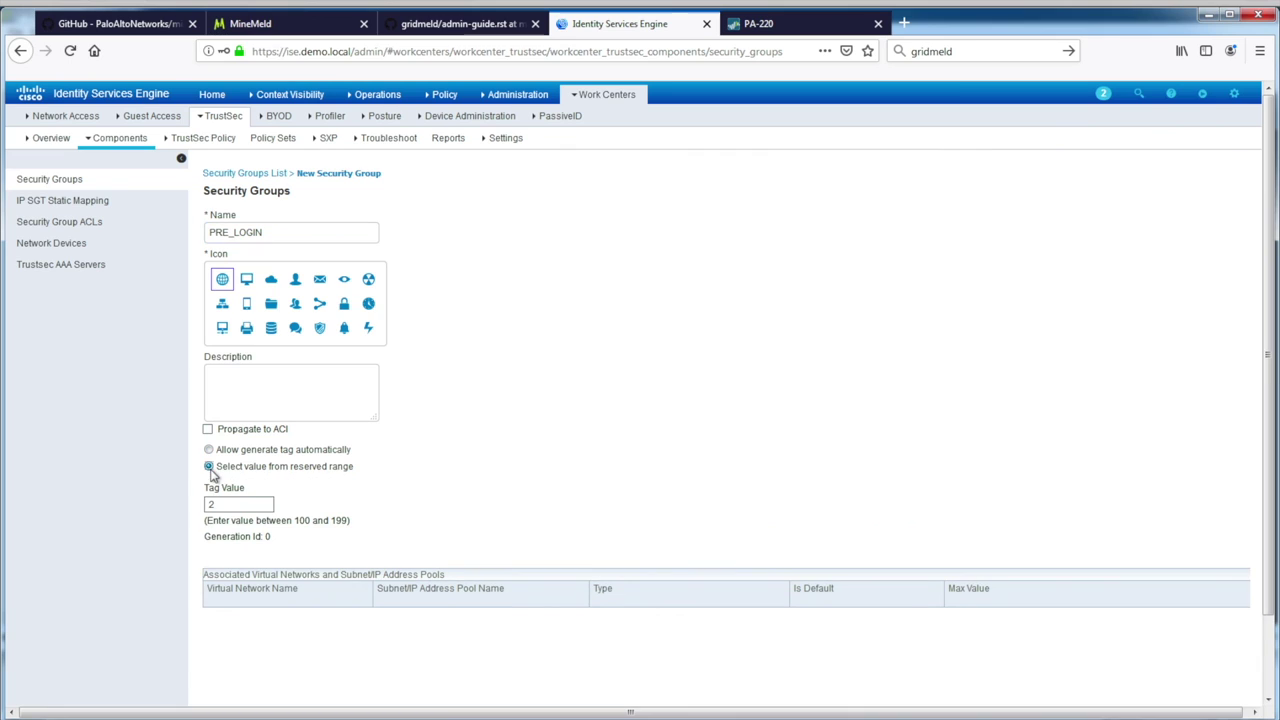
drag(221, 506, 188, 507)
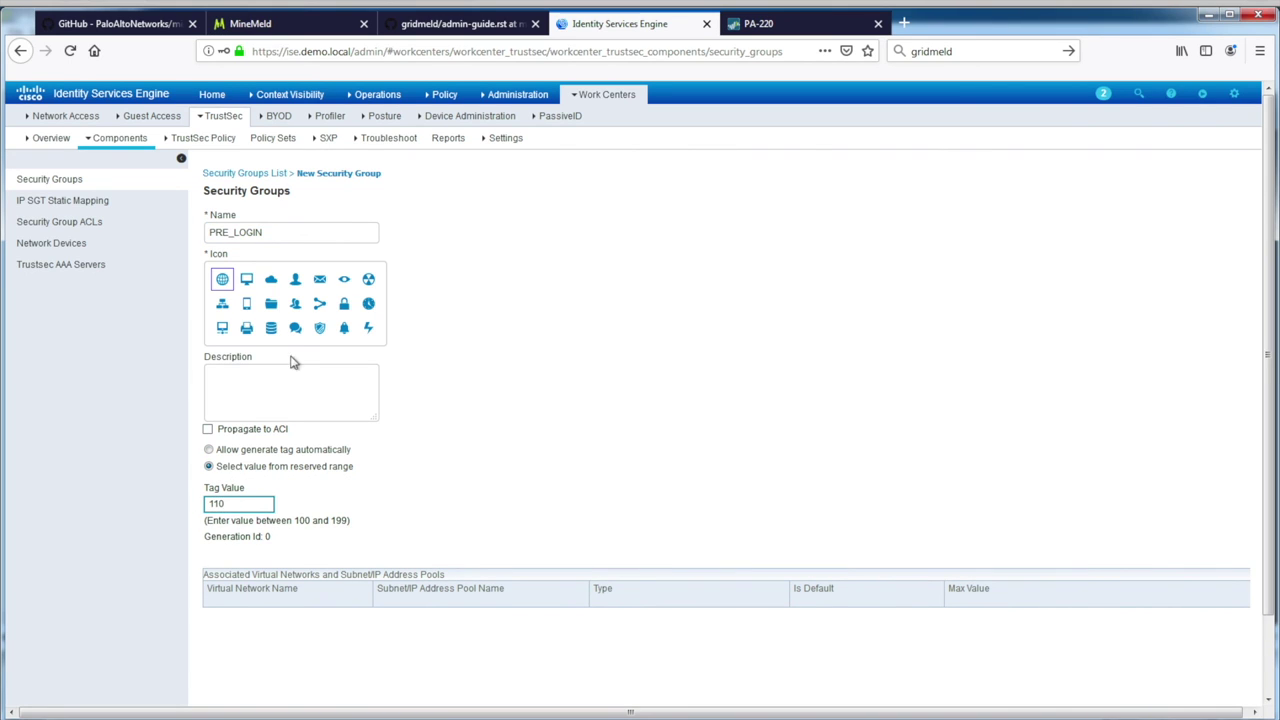
scroll(636, 508, down, 3)
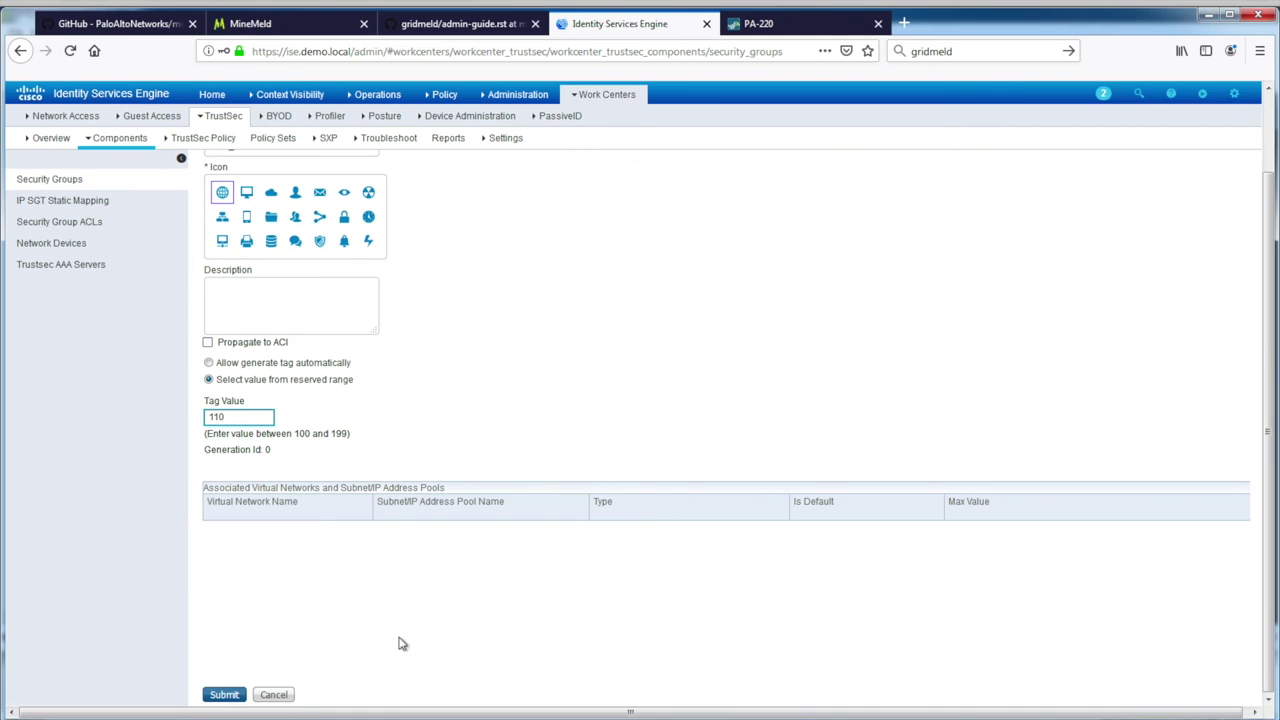
click(224, 694)
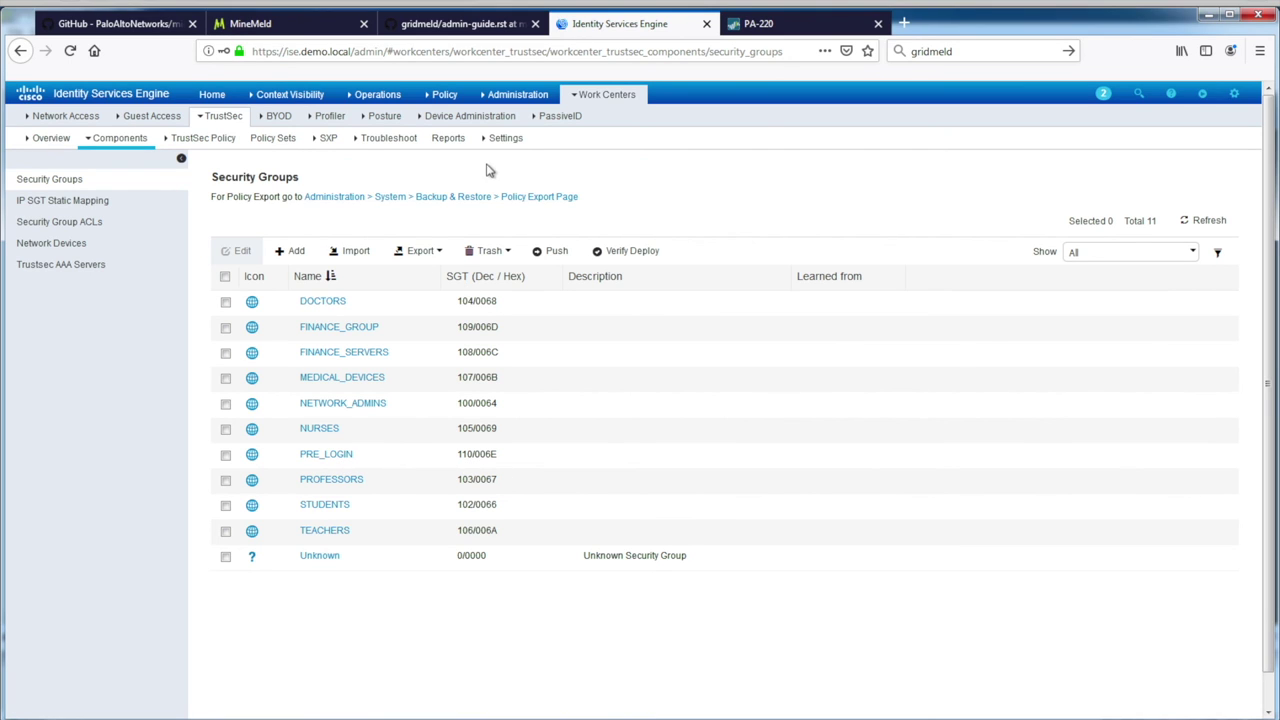
mouse_move(448, 104)
- Reopen the WIRED_ACCESS - Dot1X policy set and expand its Authorization Policy rules
click(452, 120)
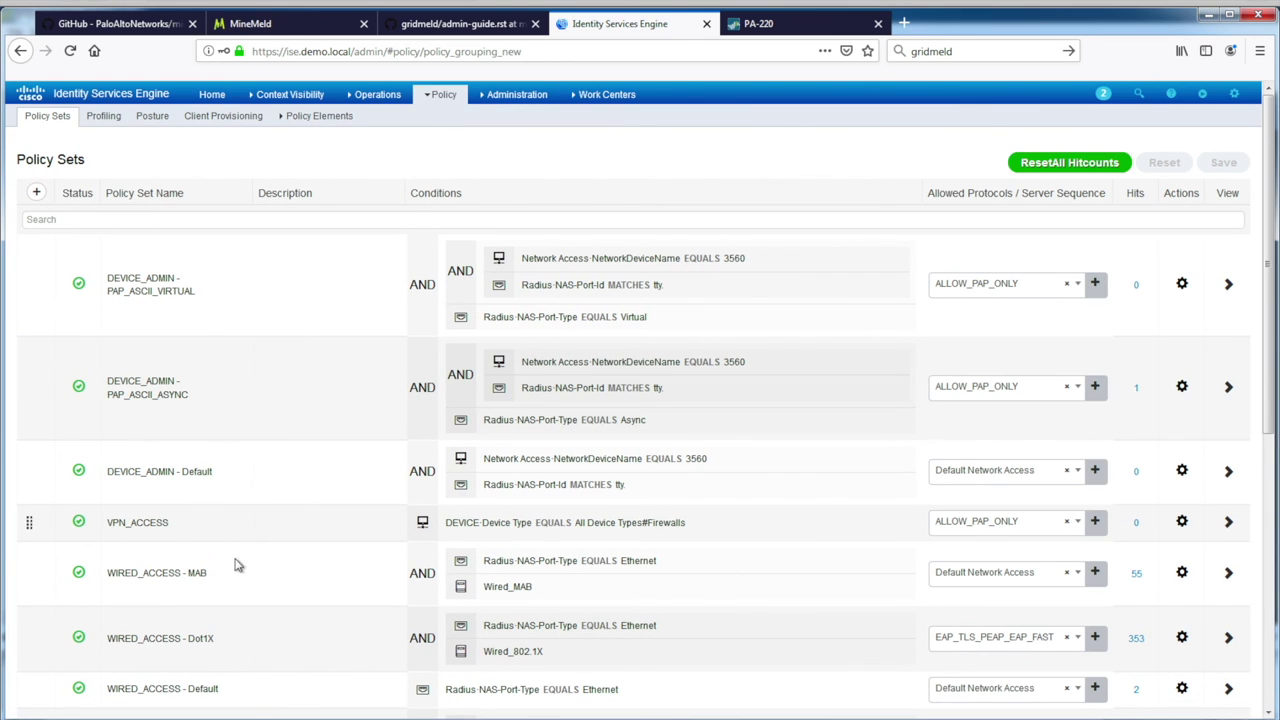
click(1230, 640)
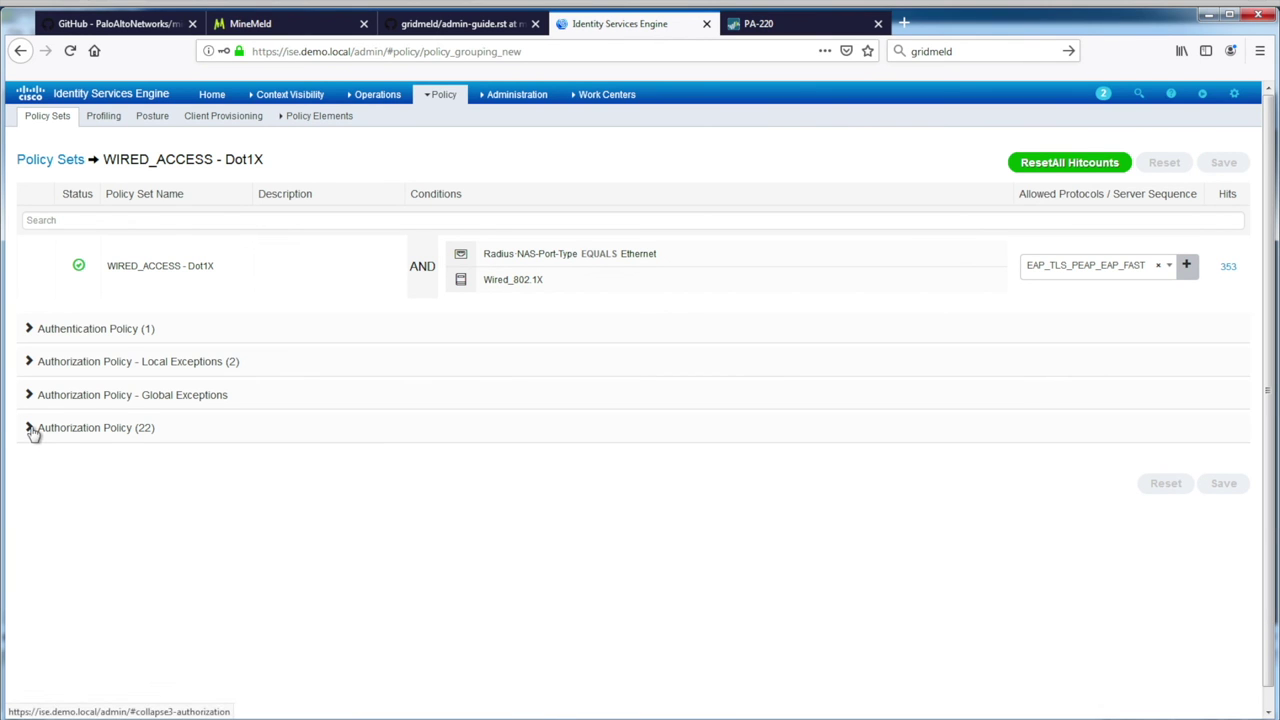
click(30, 428)
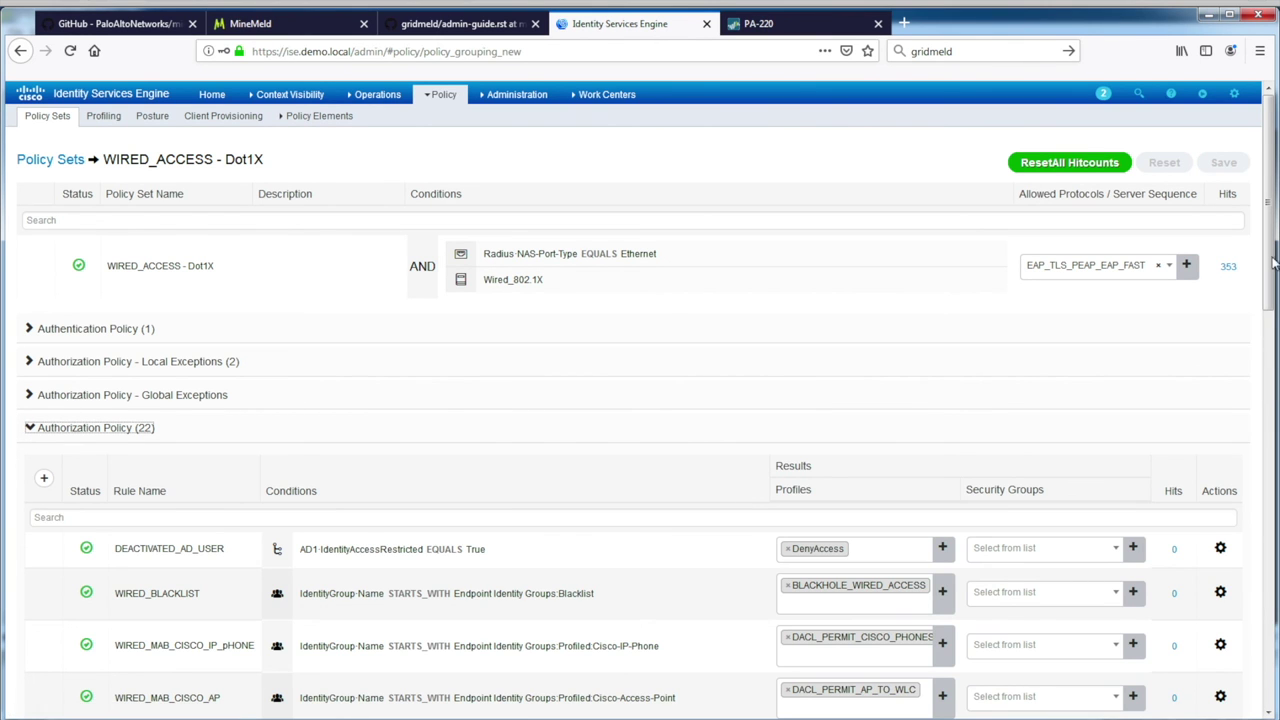
scroll(1270, 258, down, 8)
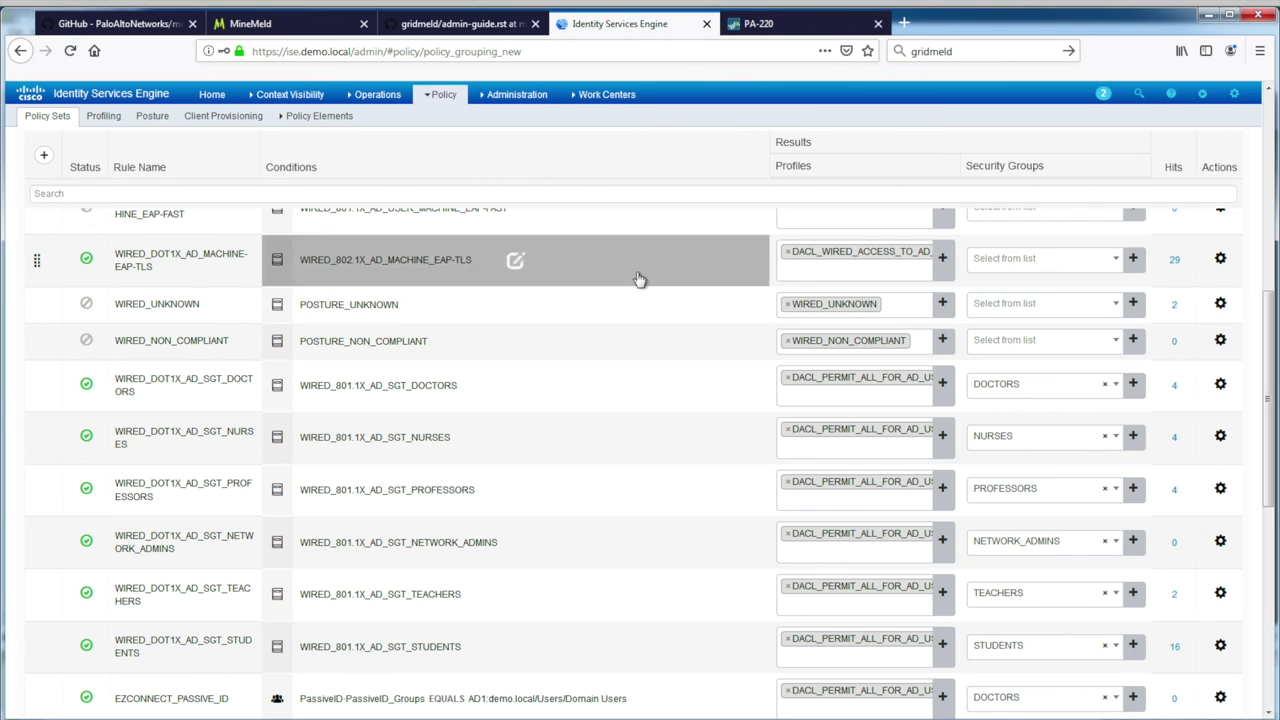
- Assign the PRE_LOGIN security group to the WIRED_DOT1X_AD_MACHINE-EAP-TLS rule and save the policy
click(1116, 262)
drag(1137, 337, 1140, 408)
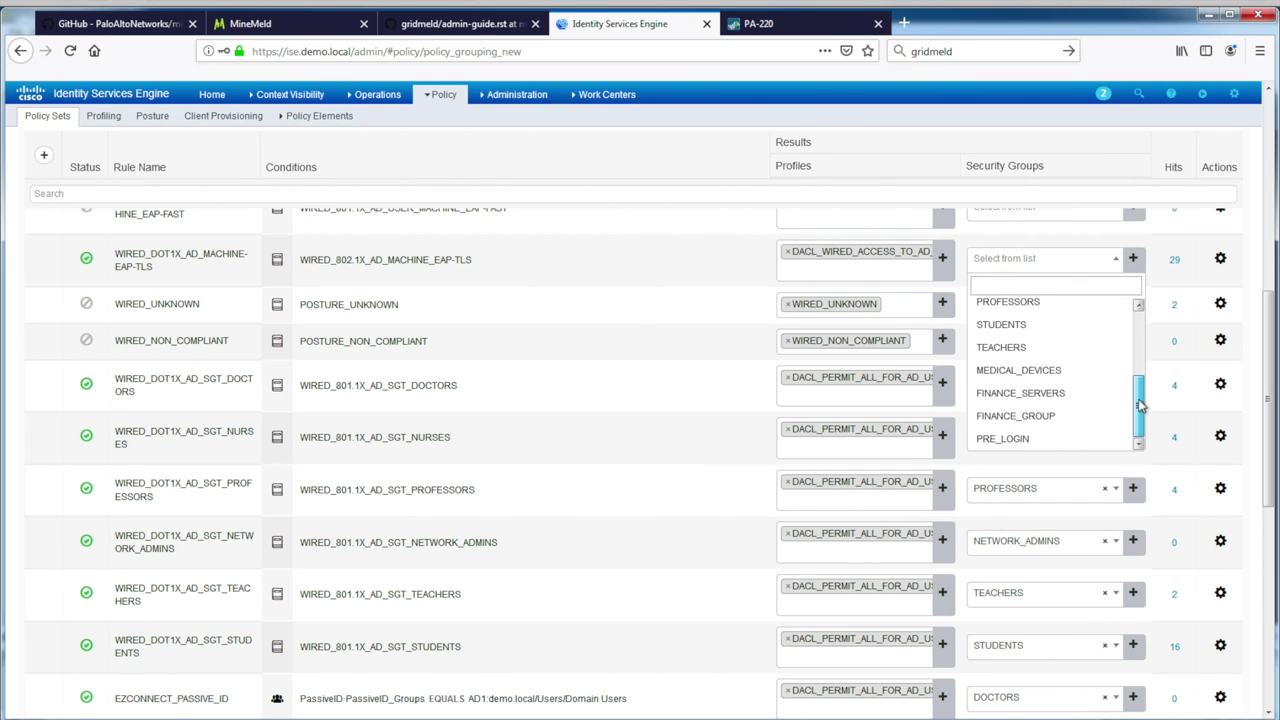
click(1065, 446)
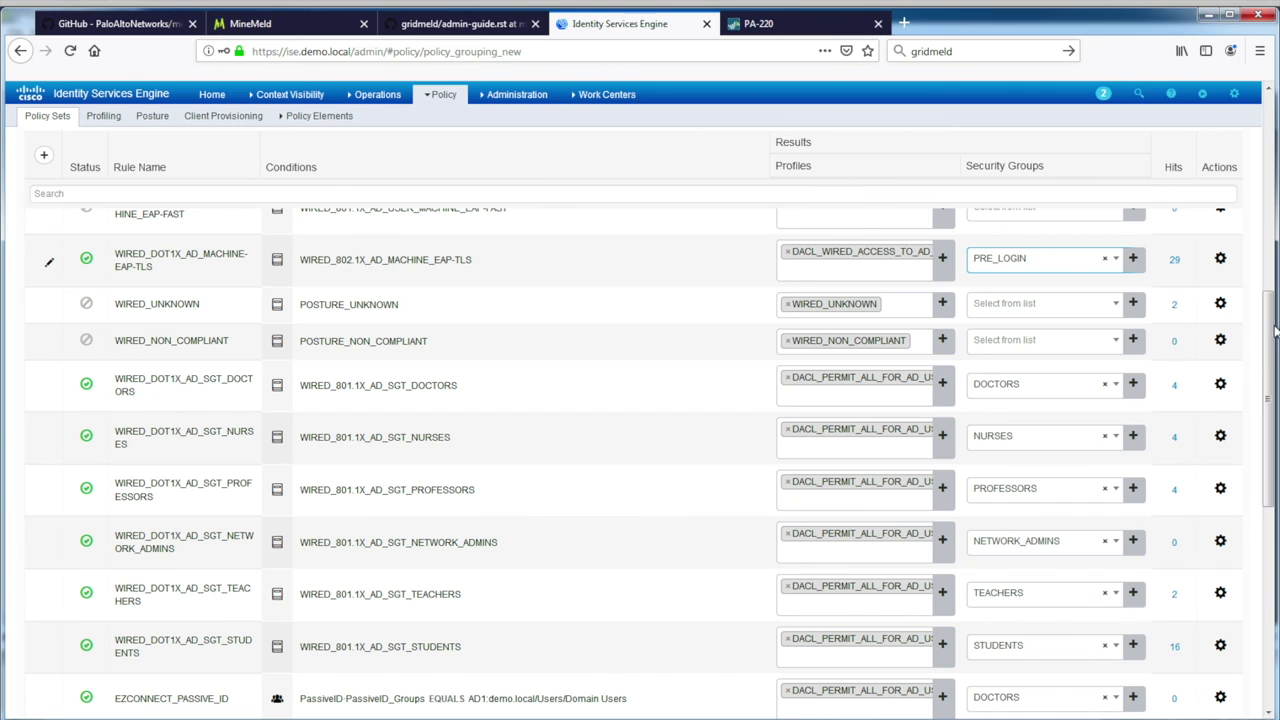
drag(1275, 334, 1274, 576)
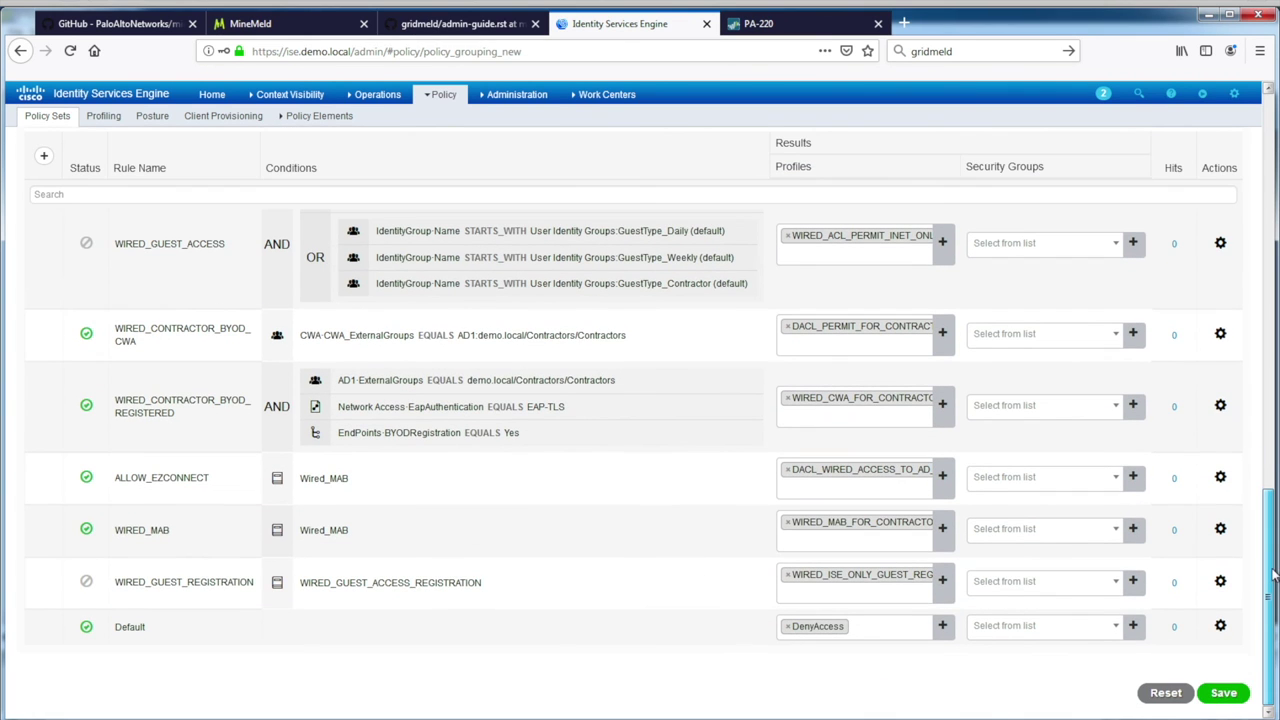
click(1222, 692)
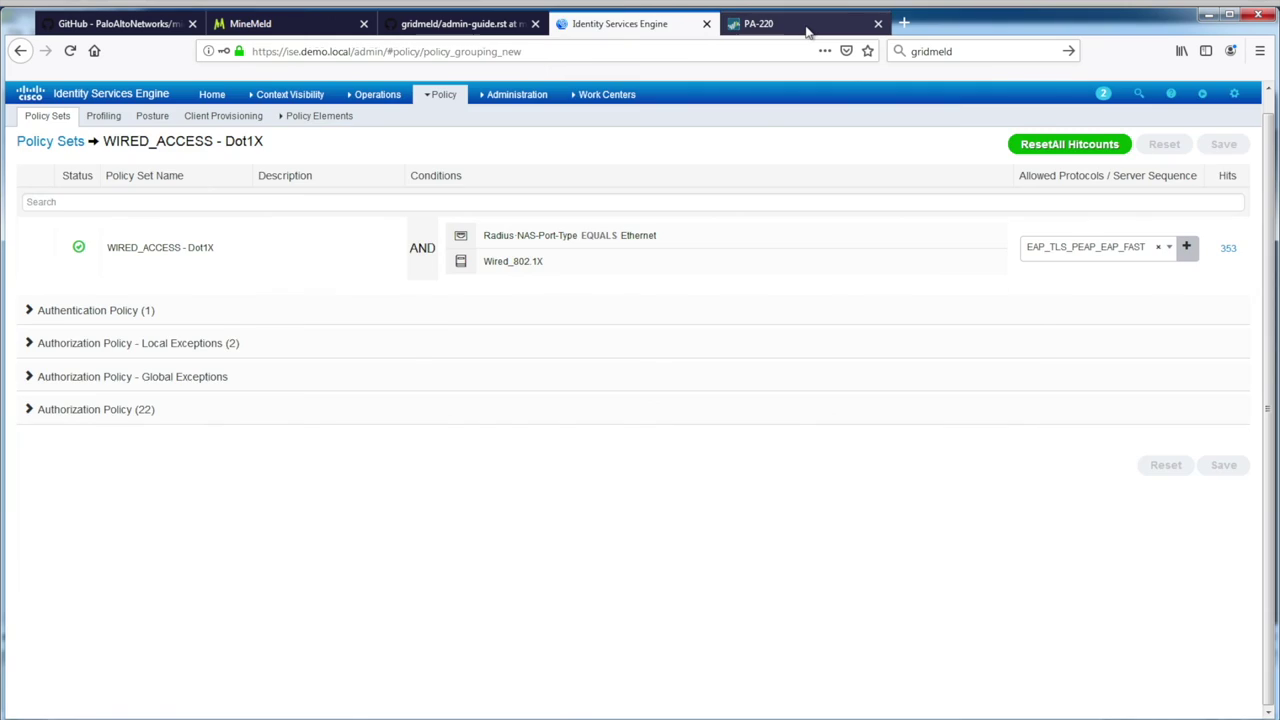
click(809, 30)
- Start a new address group from the Address Groups list and set its type to Dynamic
click(465, 117)
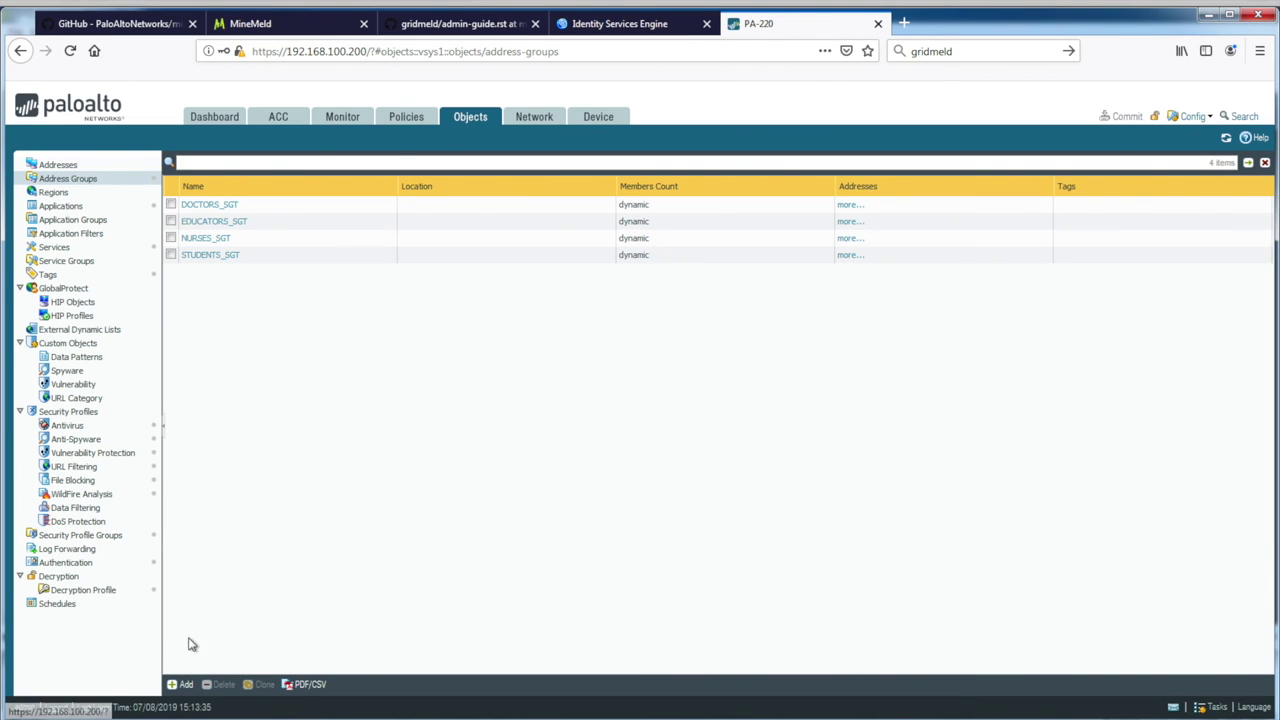
click(182, 685)
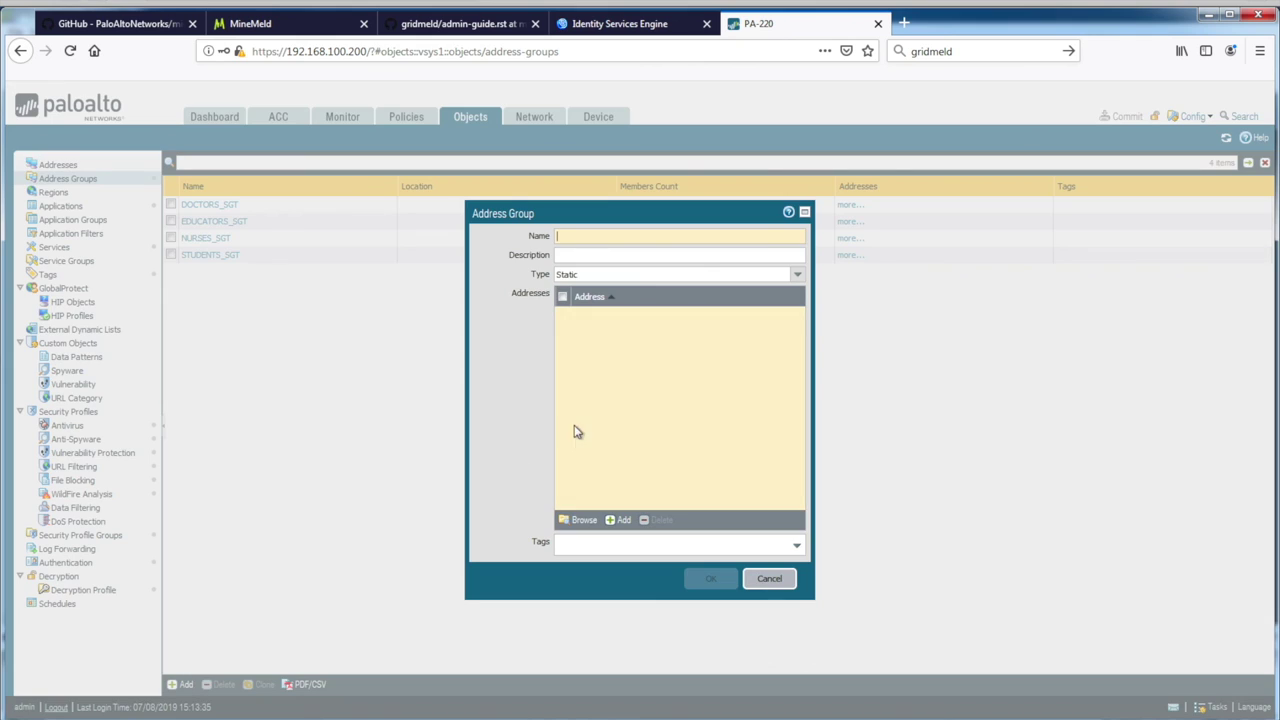
click(798, 276)
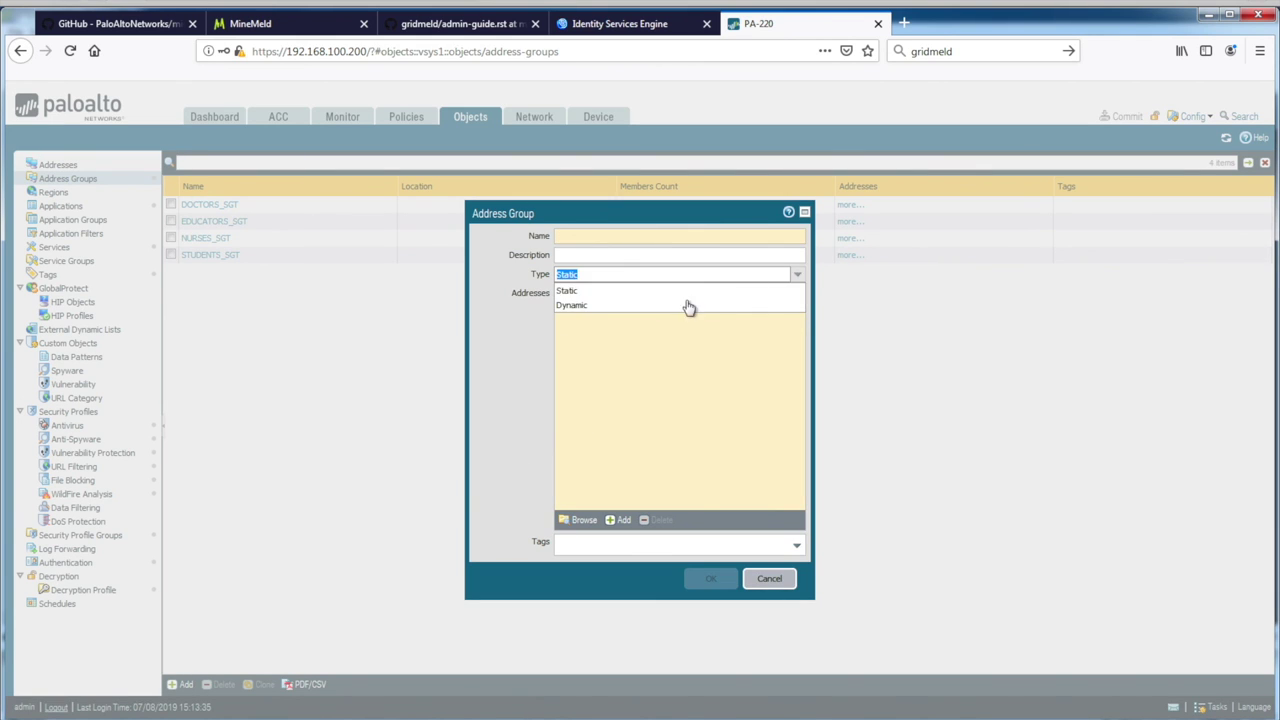
click(628, 308)
- Browse the match-criteria tag list, then discard the new group unsaved
click(569, 530)
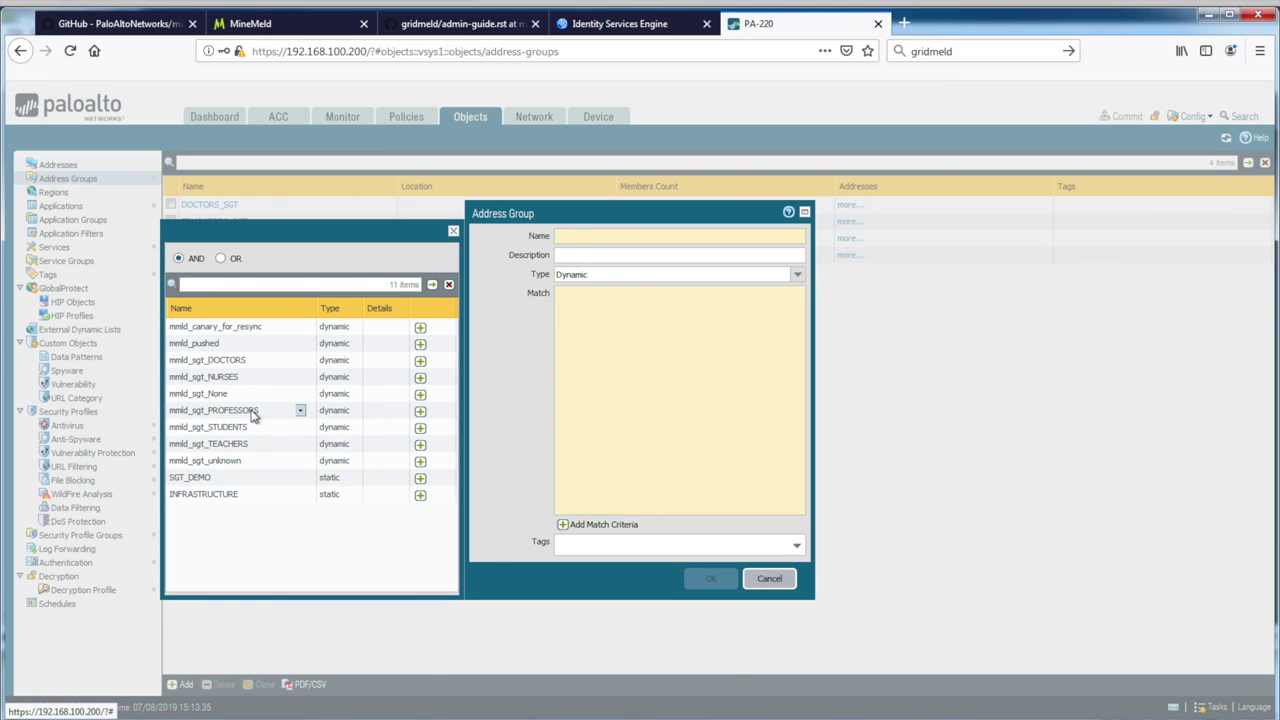
click(454, 233)
click(766, 582)
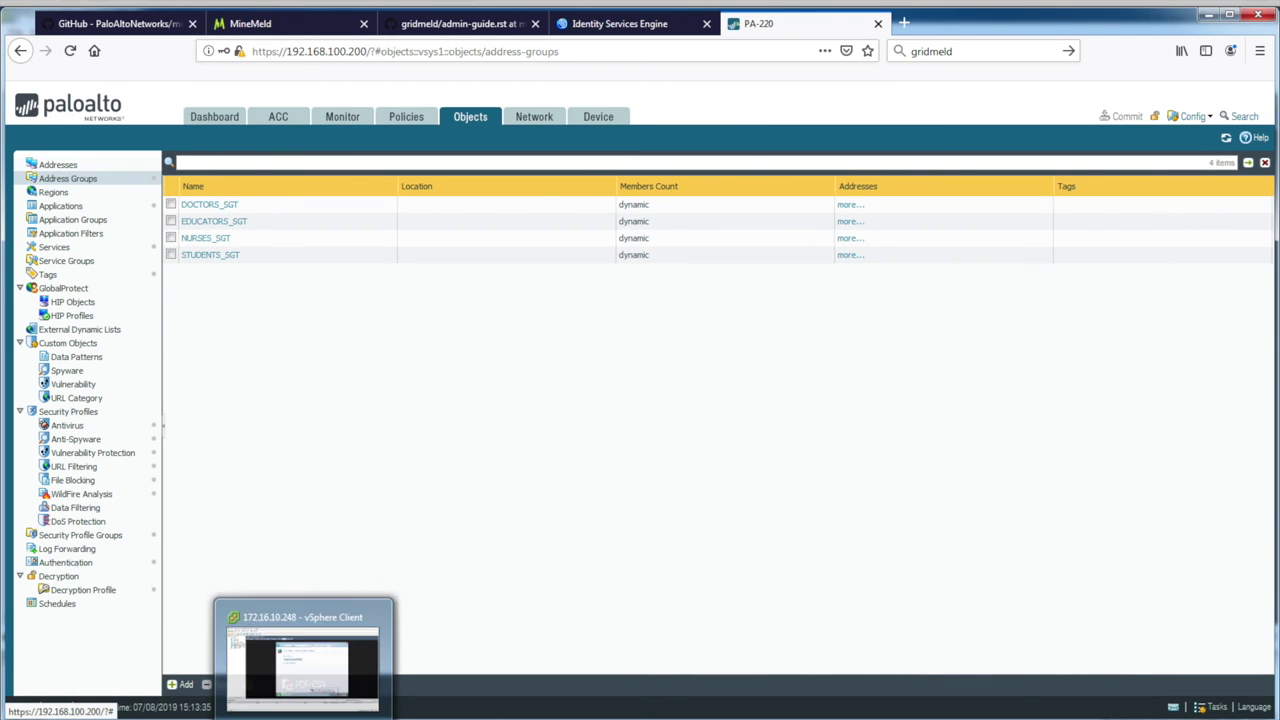
click(310, 660)
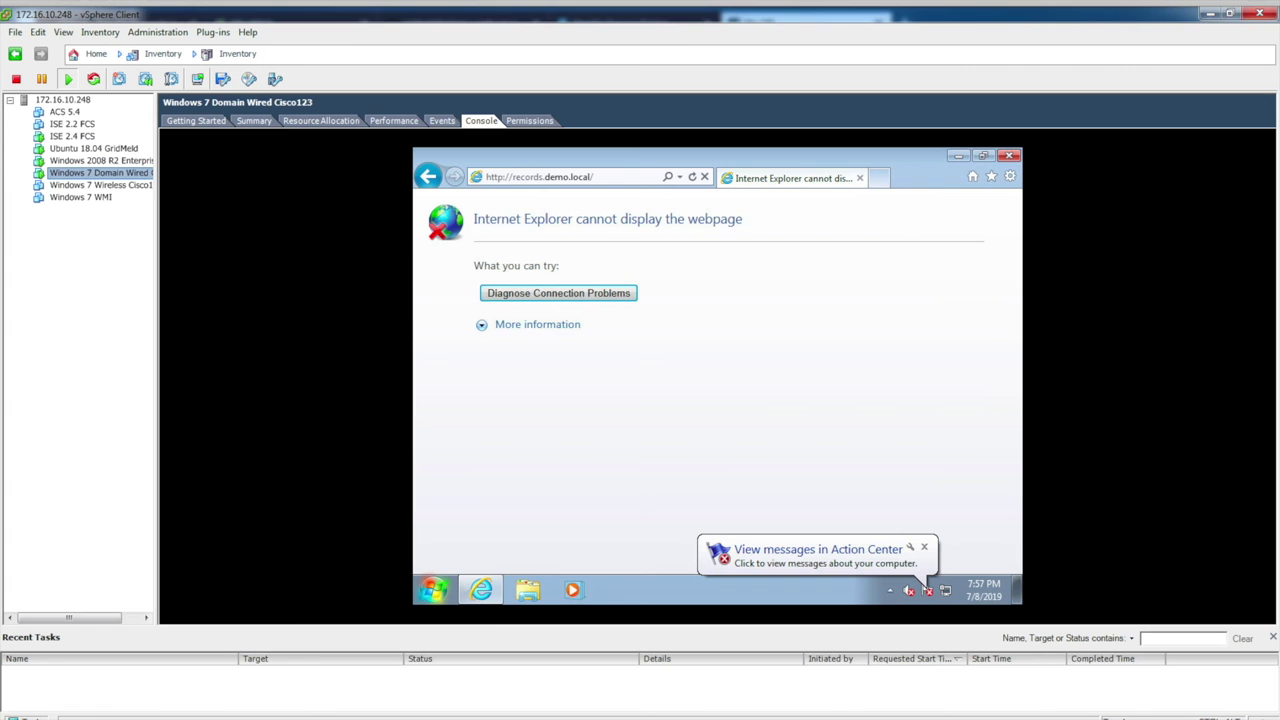
- Log off the Windows 7 session using the Start menu's Shut down options
click(433, 591)
mouse_move(684, 553)
click(729, 492)
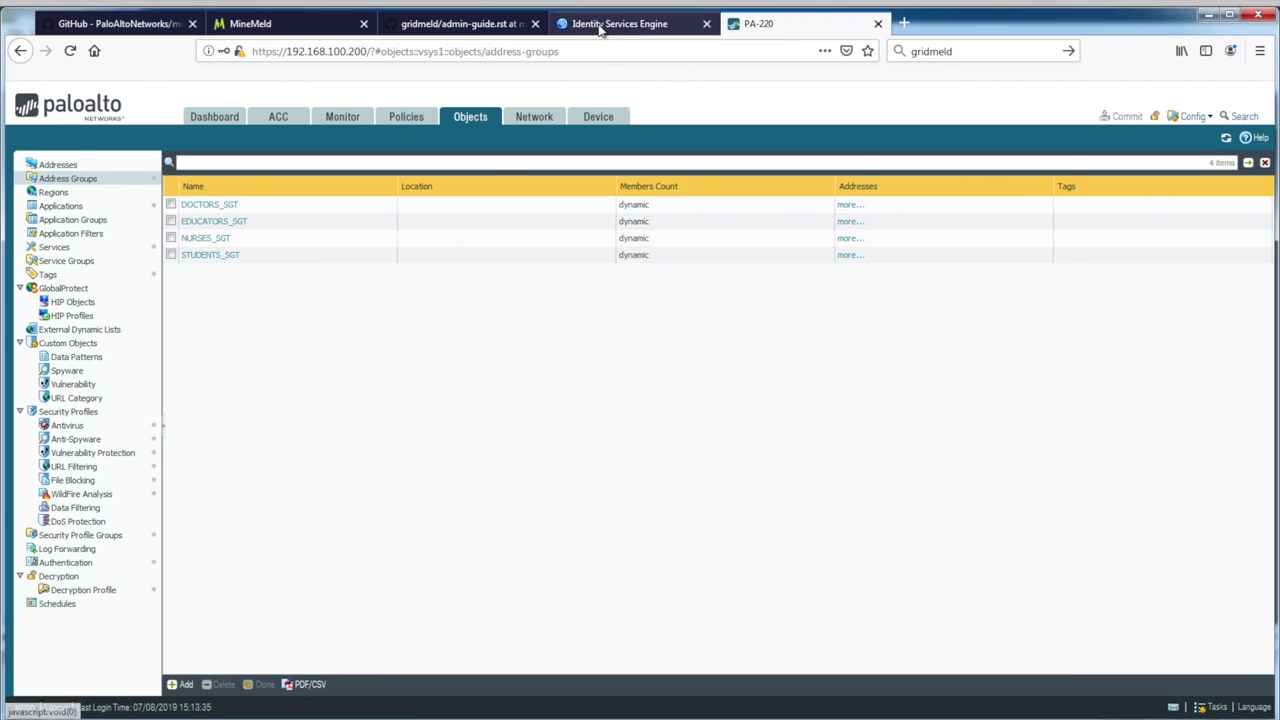
- Show ISE RADIUS Live Logs, scrolled right to CISCO-PC.demo.local's PRE_LOGIN security group result
click(601, 26)
click(376, 94)
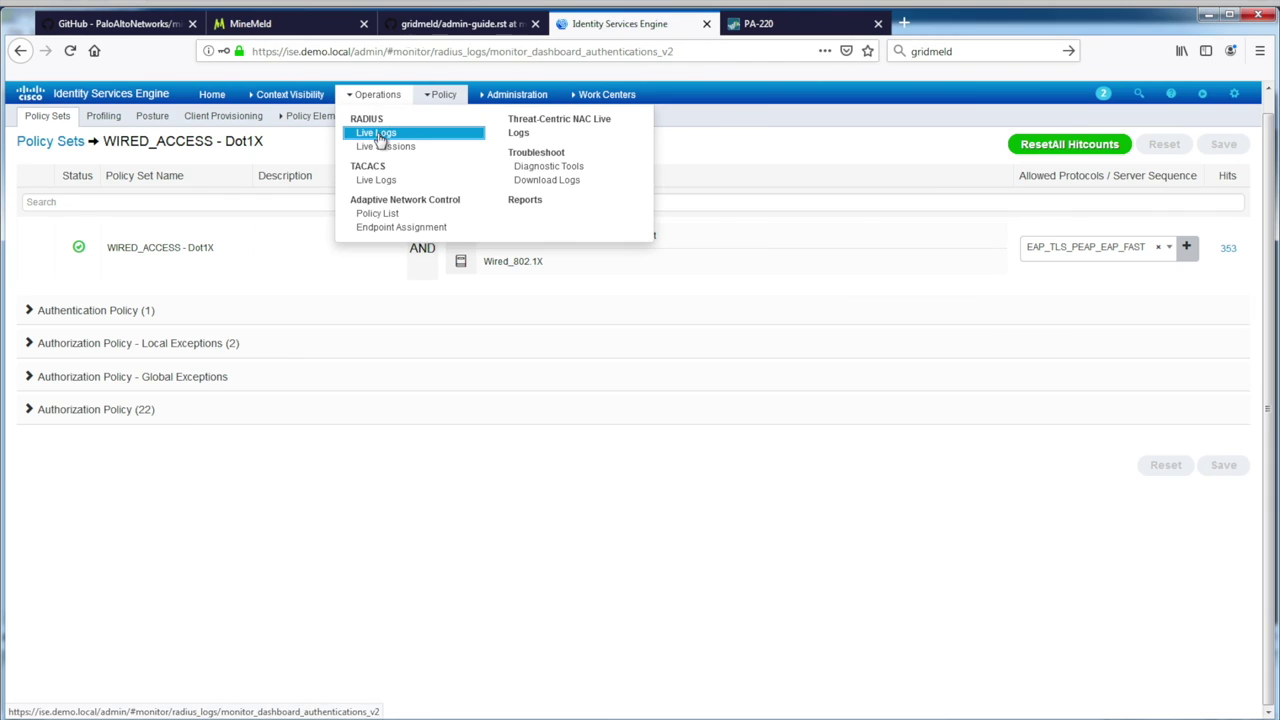
click(380, 136)
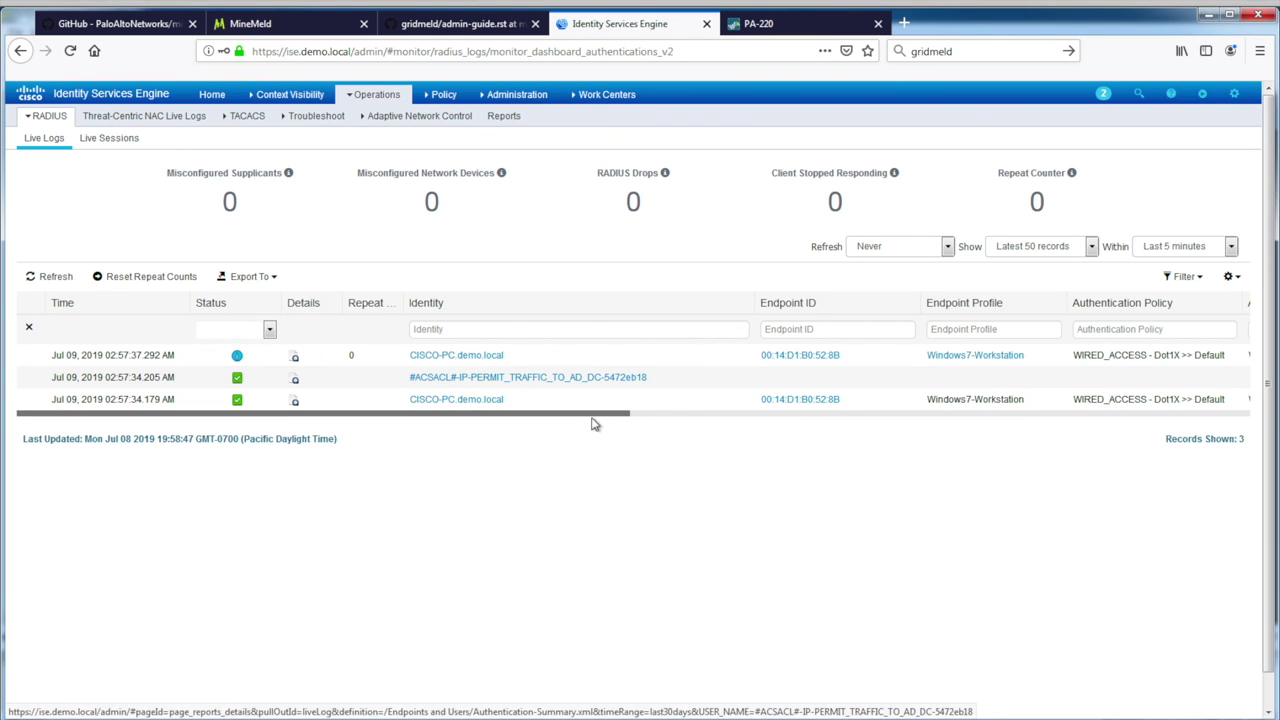
drag(597, 424, 838, 428)
click(1121, 414)
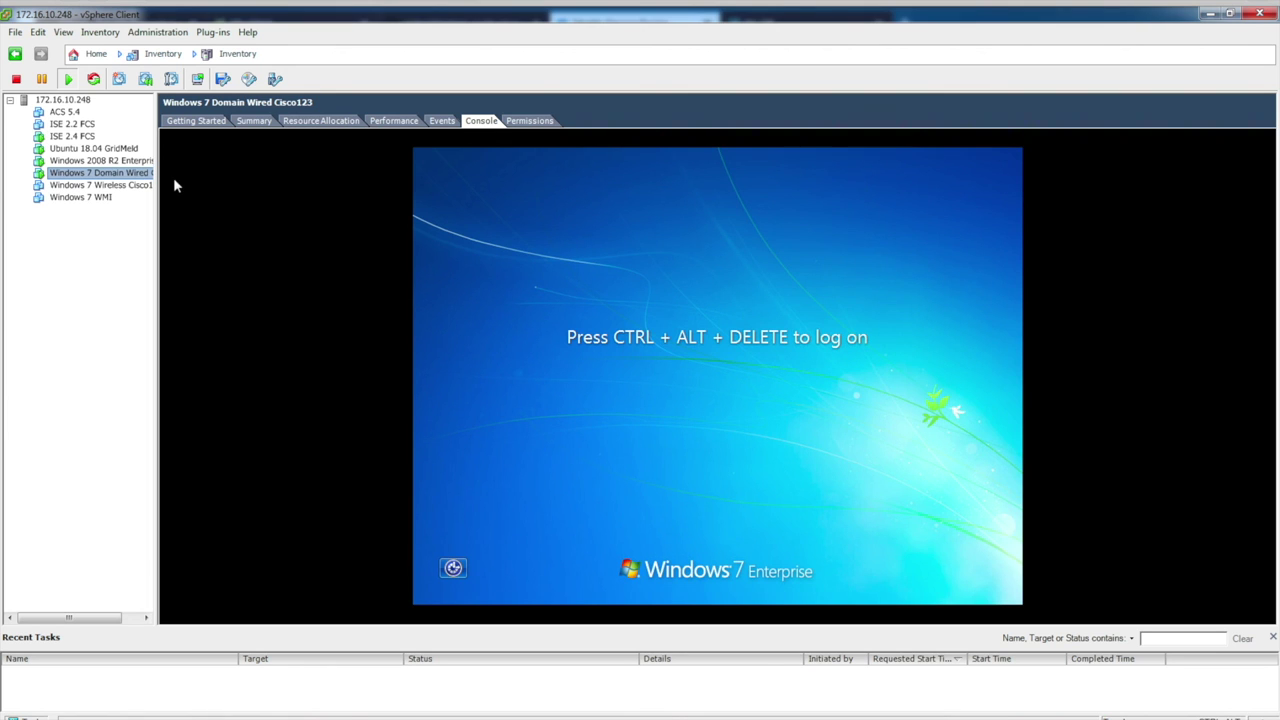
- Unlock the Ubuntu 18.04 GridMeld console to read gate.py logging 10.0.11.100 with SGT PRE_LOGIN
click(100, 148)
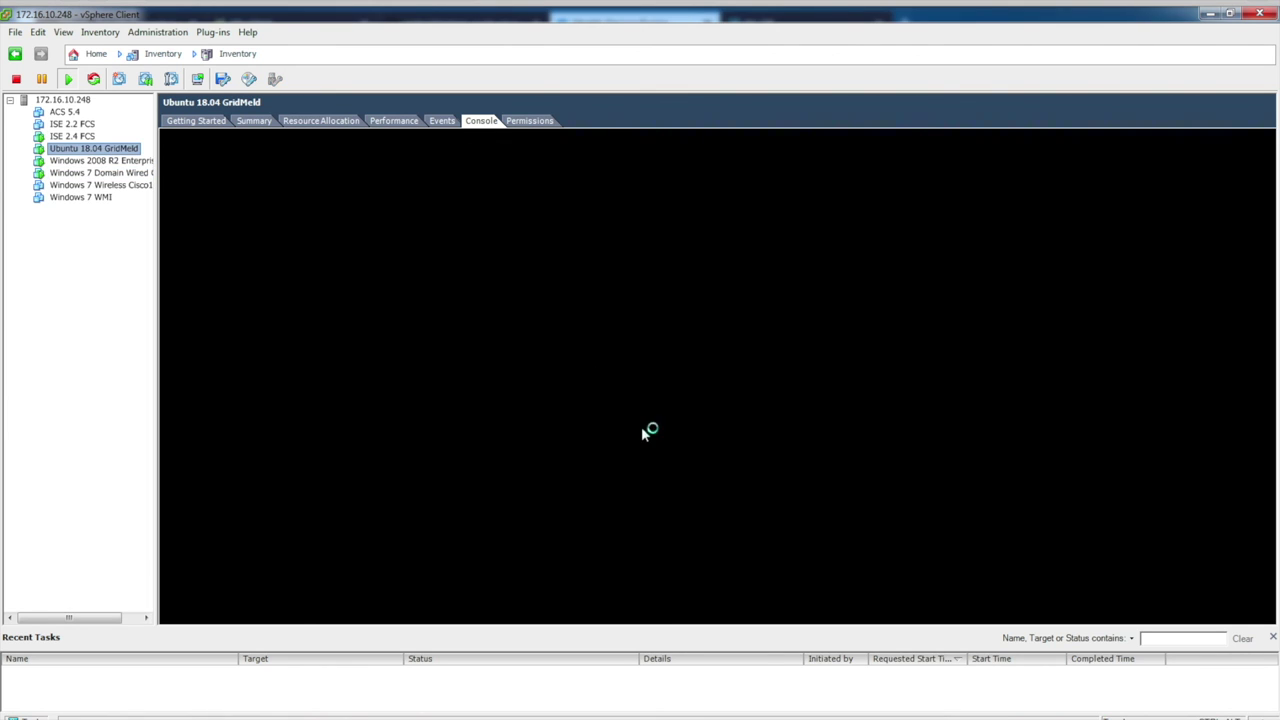
click(746, 468)
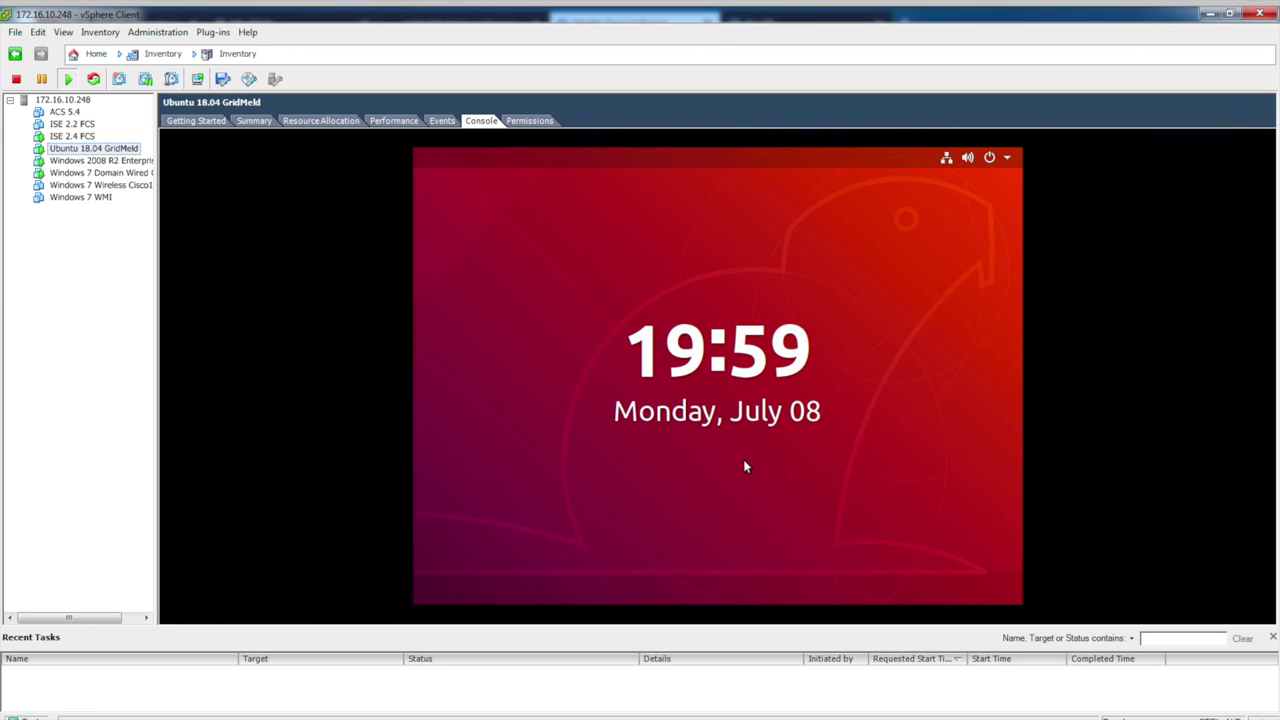
click(744, 461)
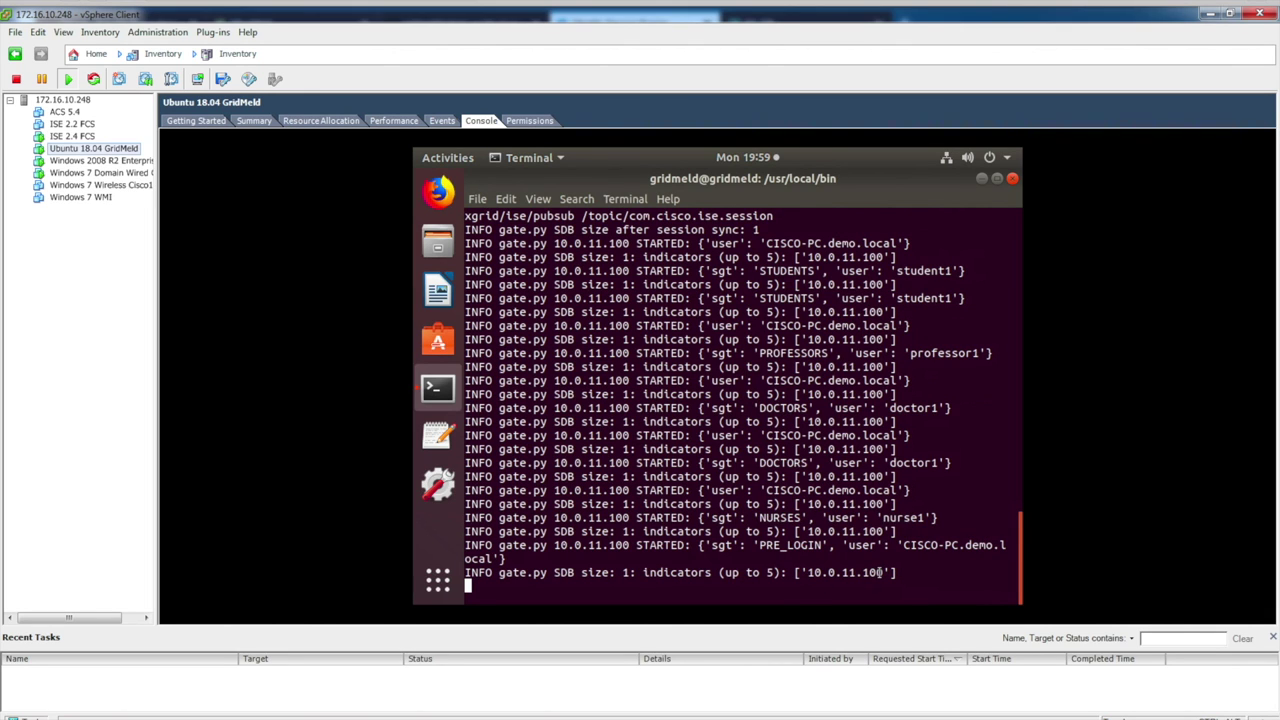
key(alt+Tab)
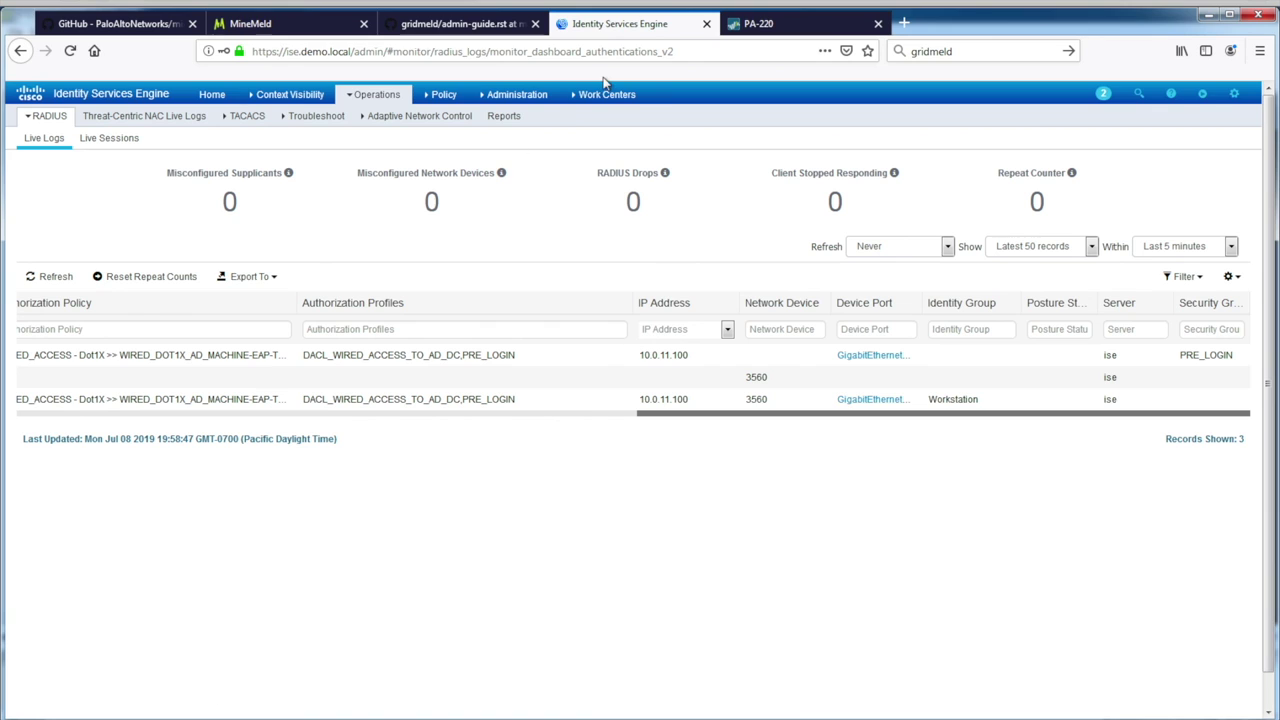
click(768, 23)
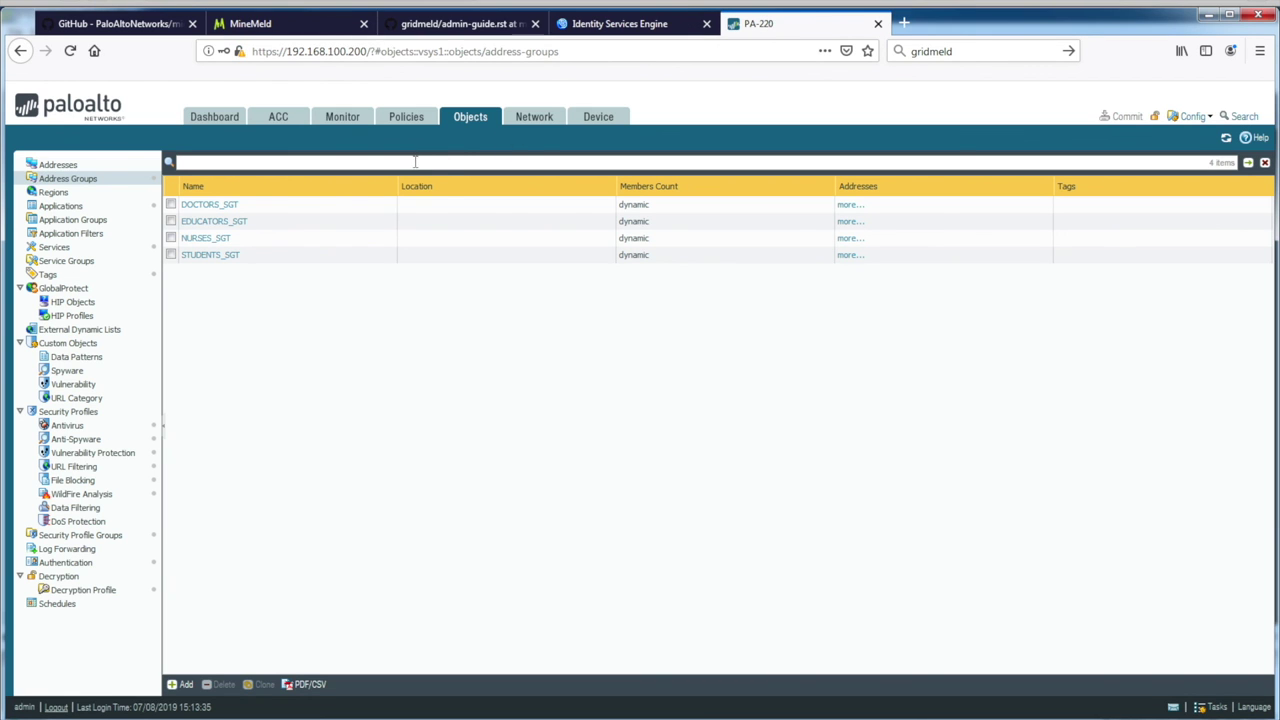
- Start a new Dynamic address group with match criteria tag mmld_sgt_PRE_LOGIN
click(184, 686)
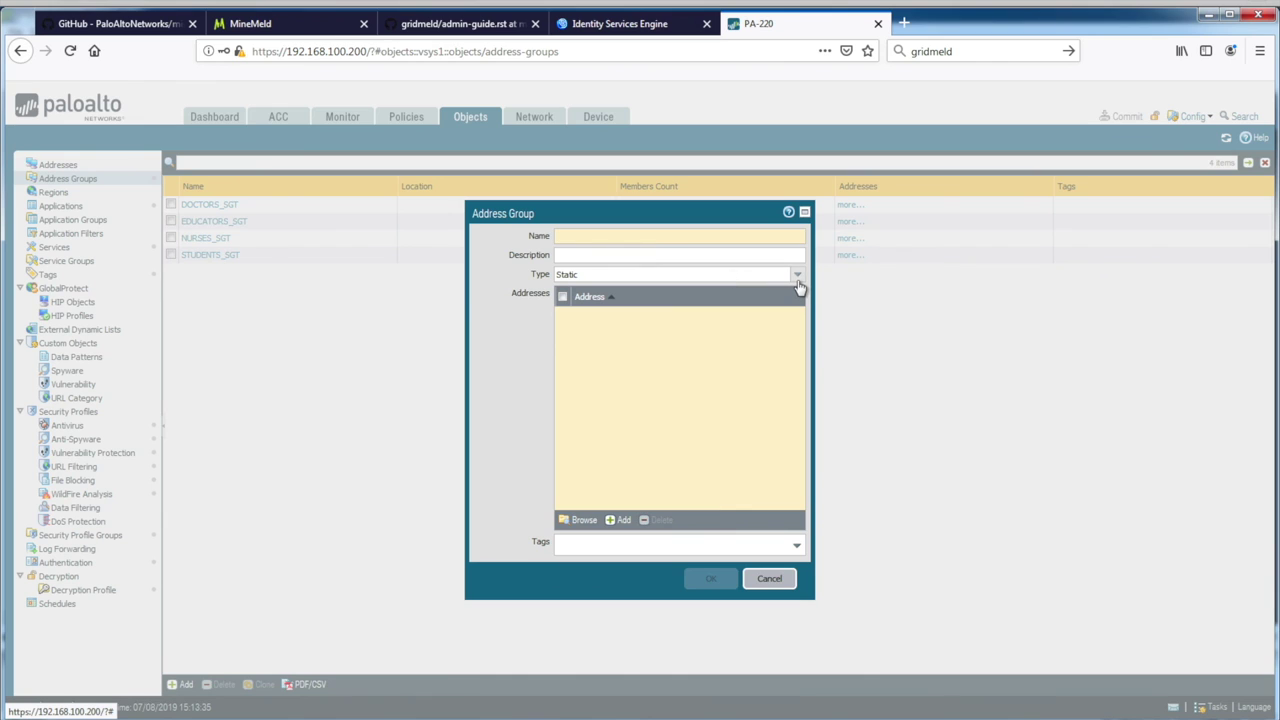
click(797, 274)
click(632, 306)
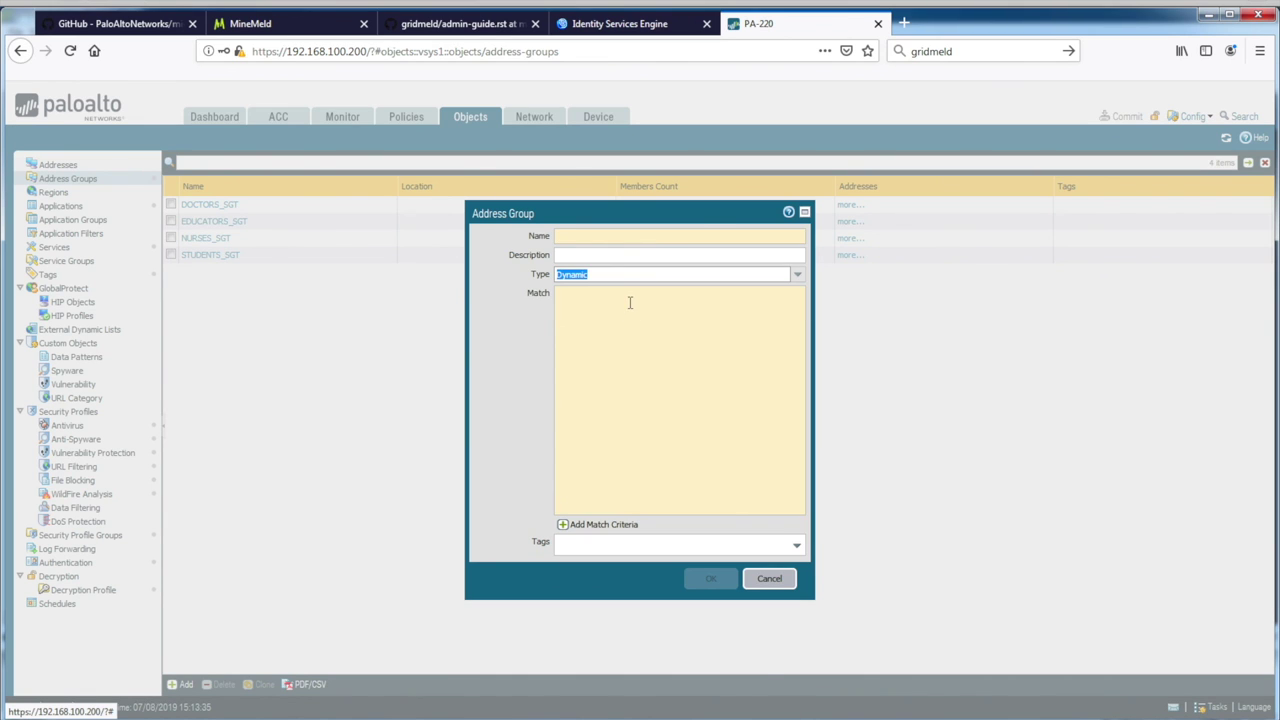
click(571, 528)
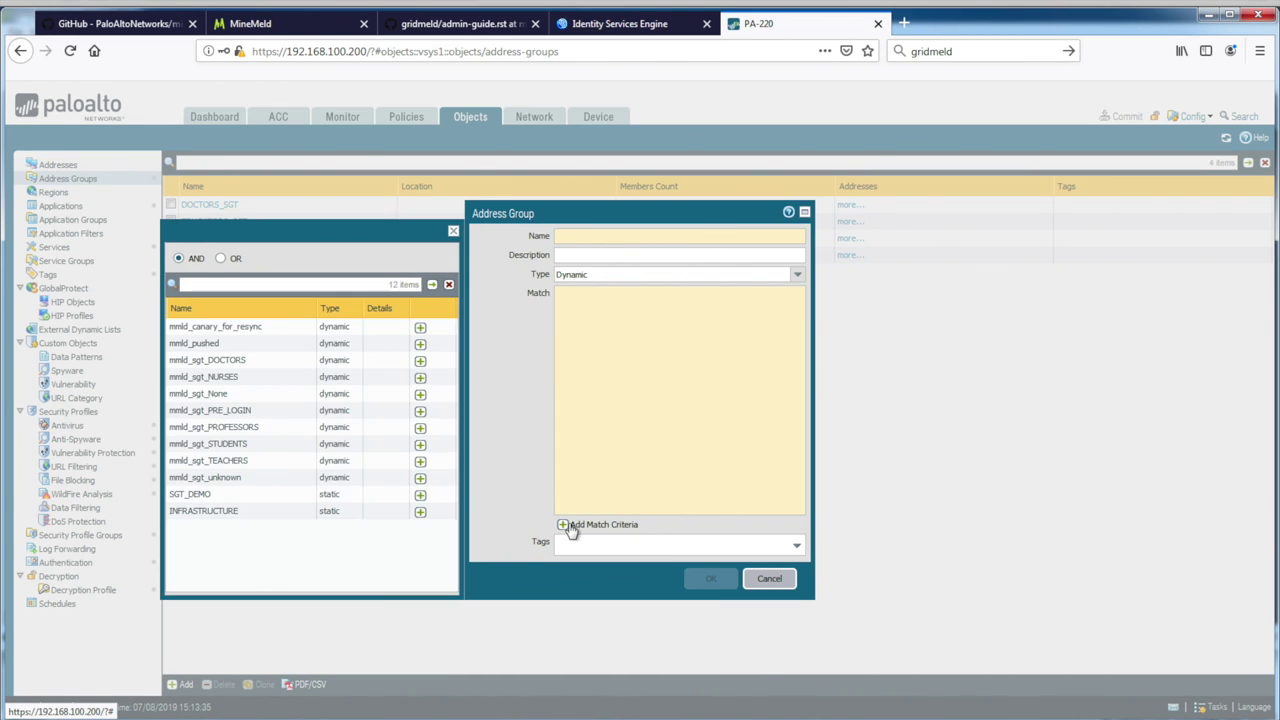
click(240, 416)
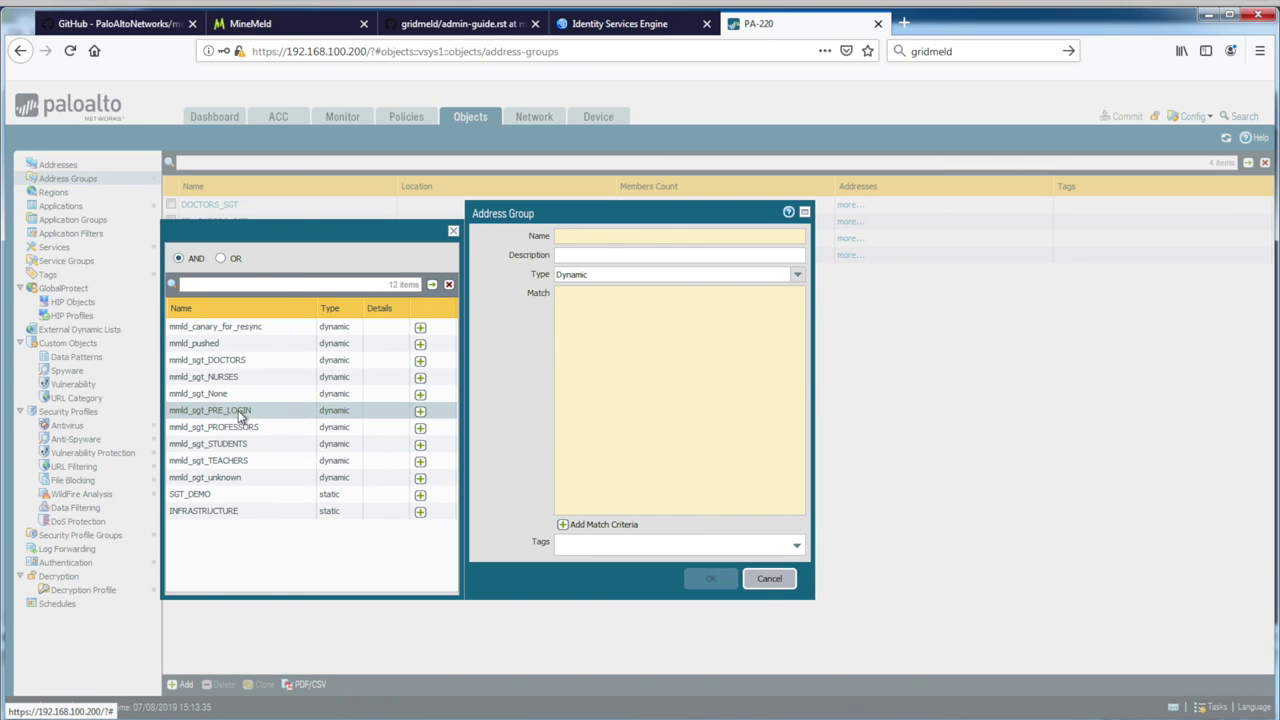
click(420, 413)
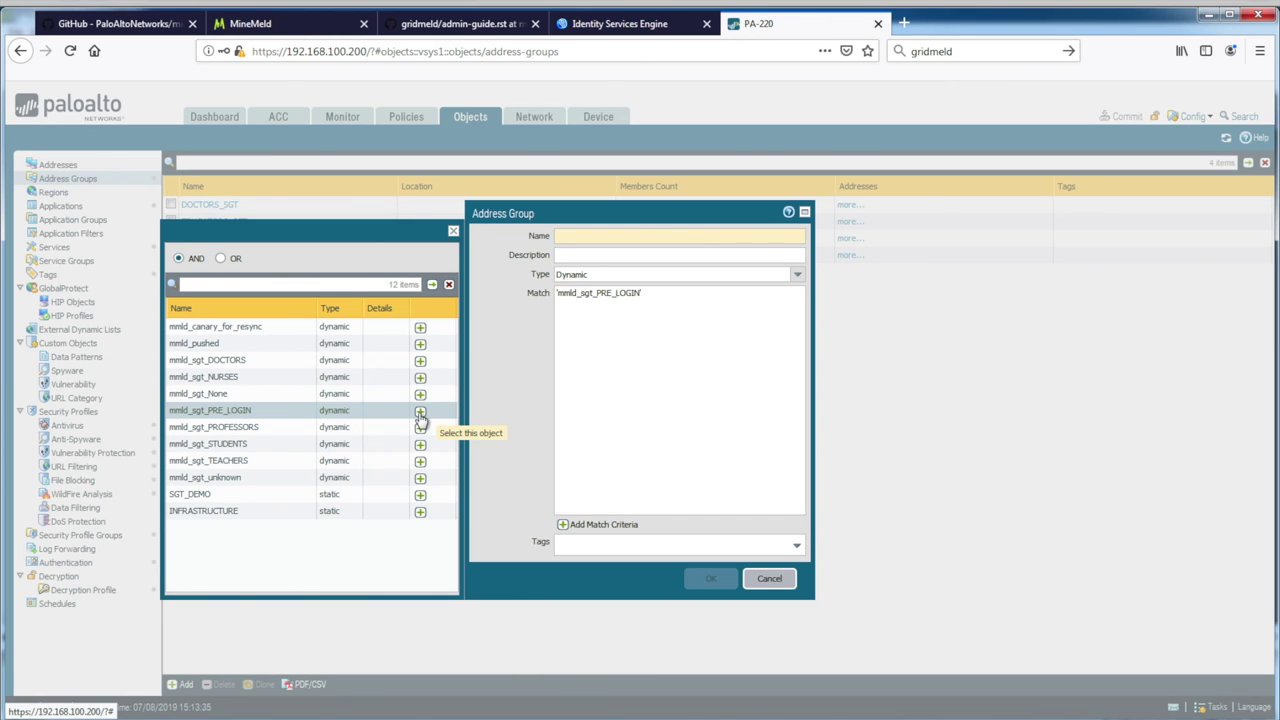
- Name the group PRE_LOGIN_SGT and save it
click(636, 237)
text(PRE_LOGIN)
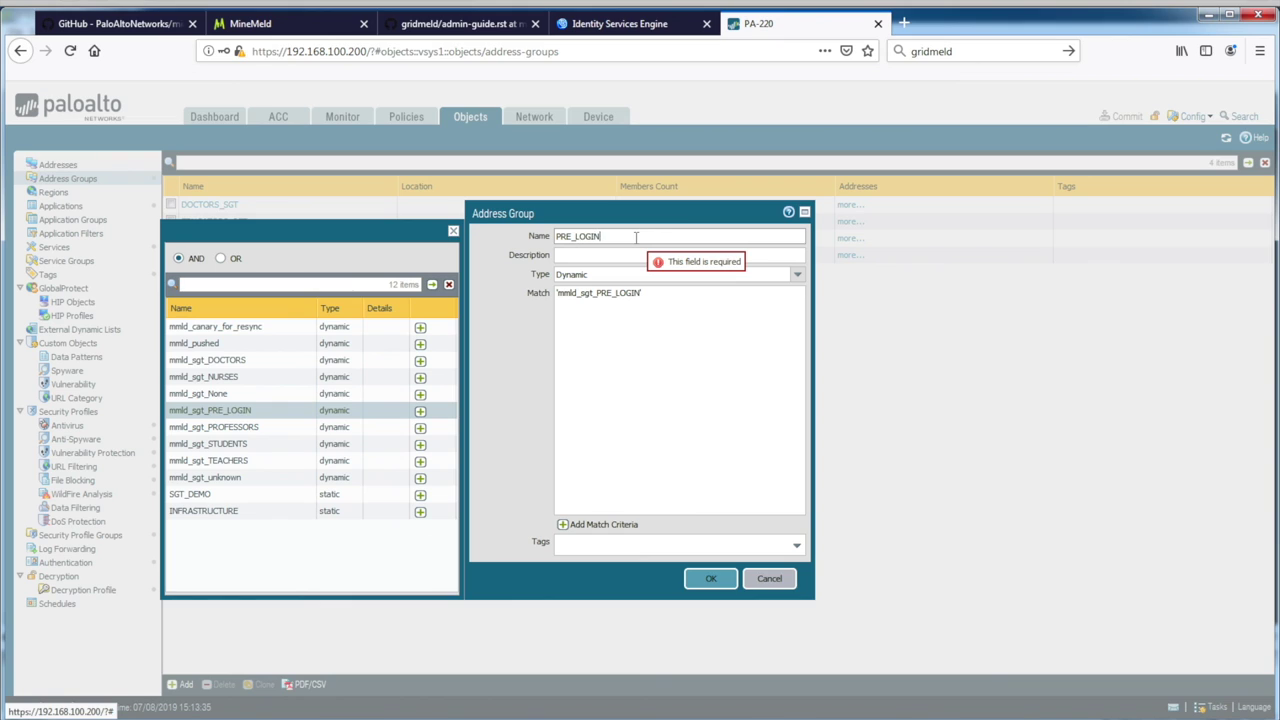
text(_SGT)
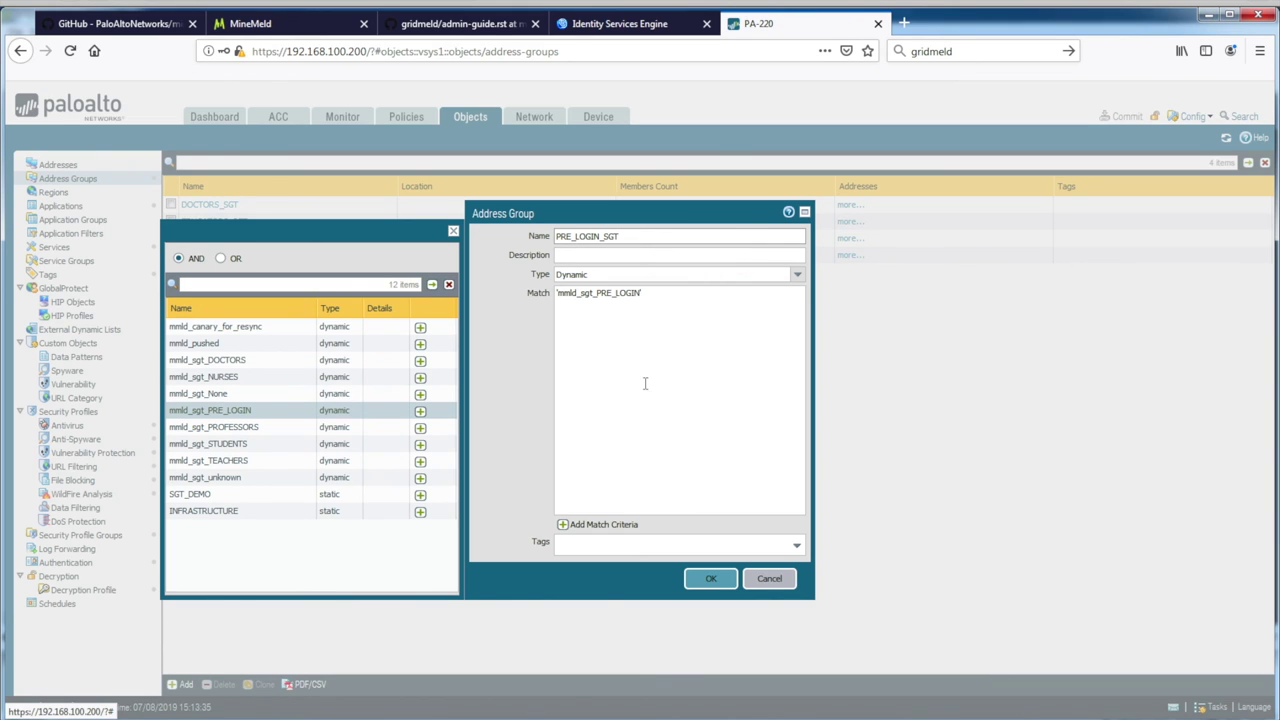
click(710, 580)
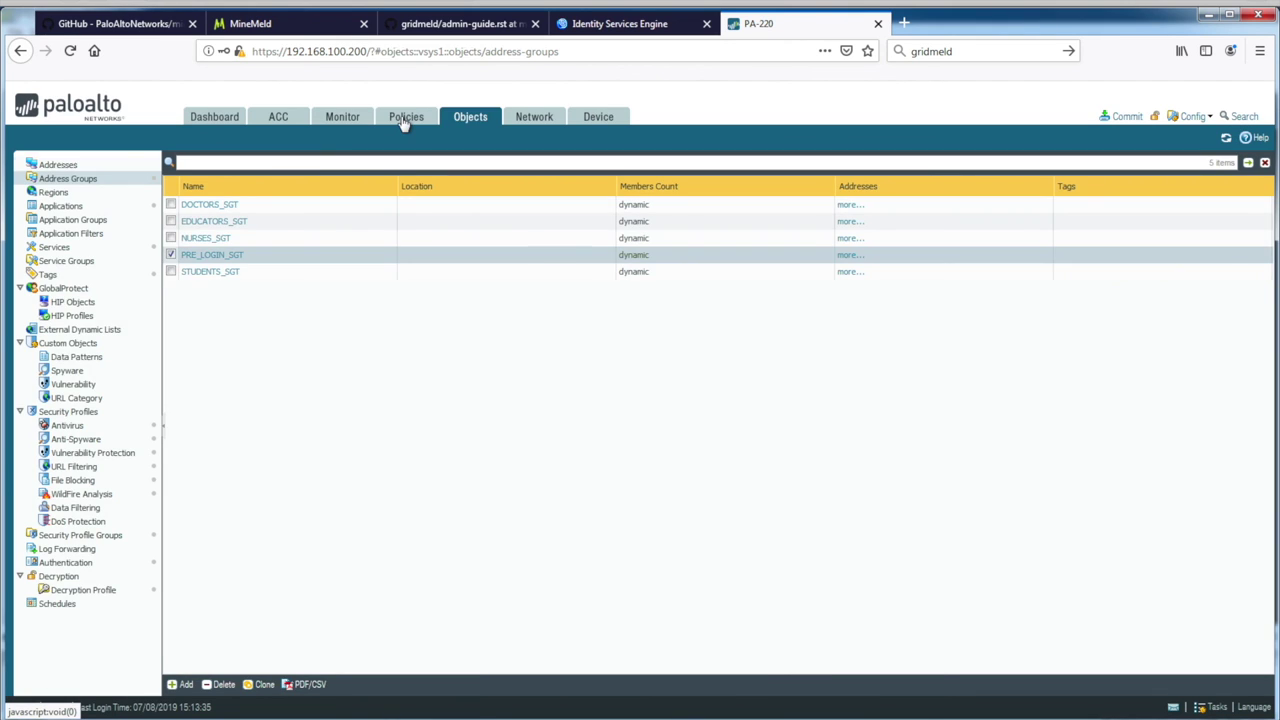
click(405, 117)
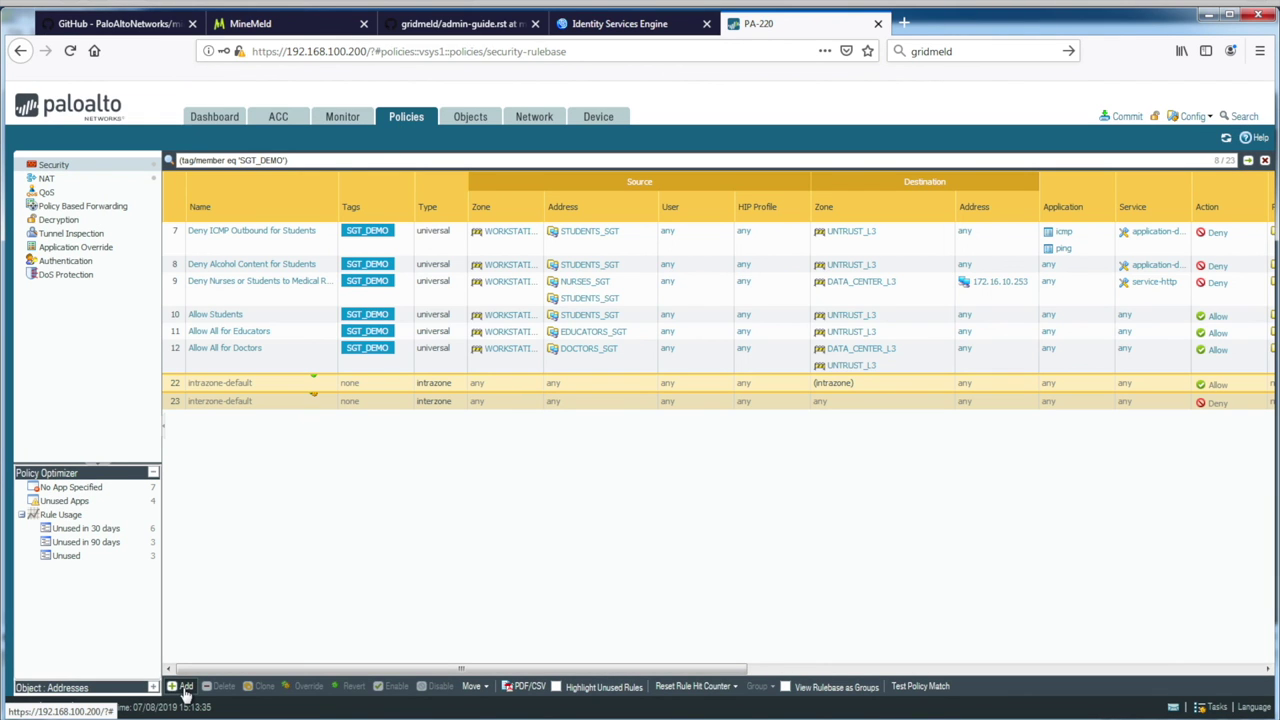
click(184, 688)
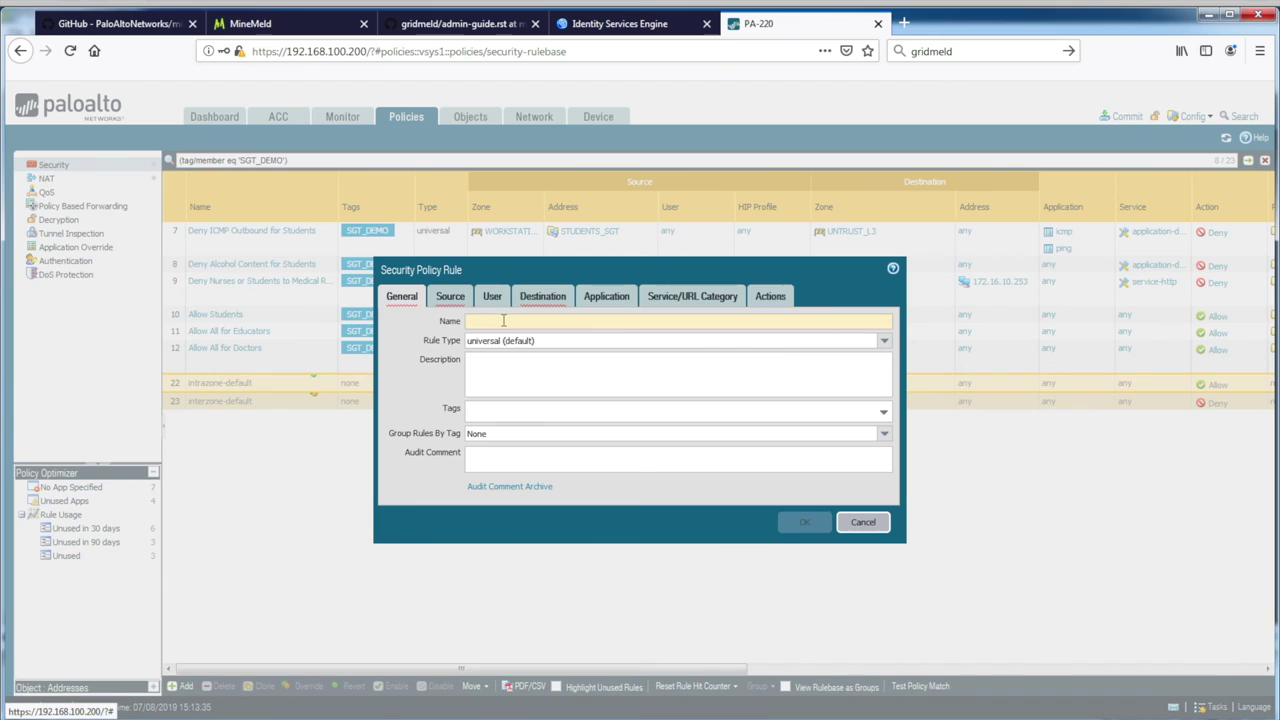
click(452, 297)
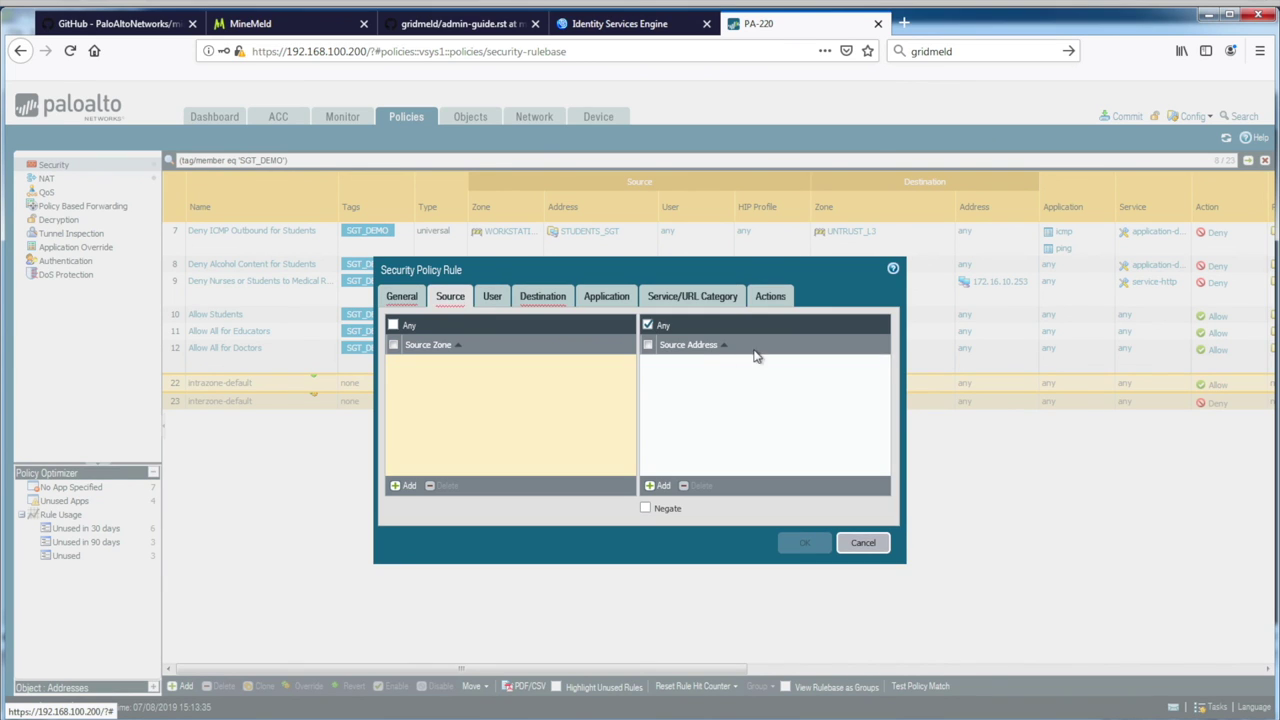
click(659, 487)
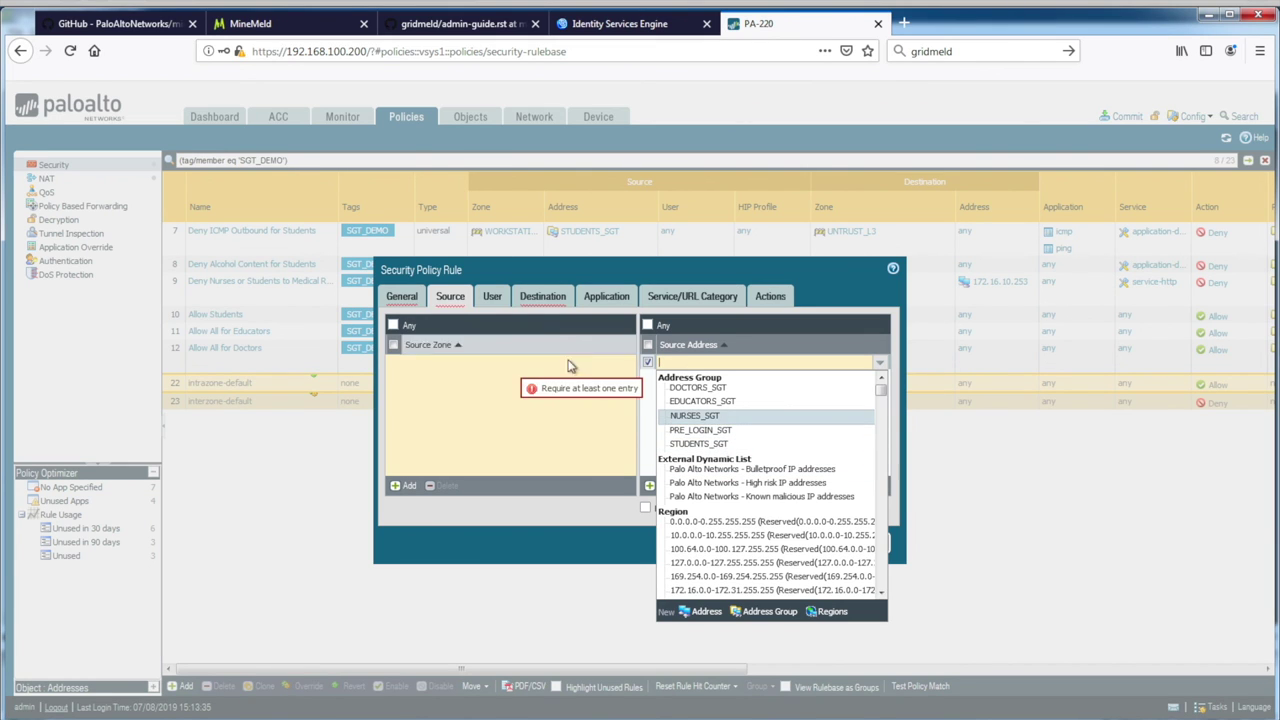
click(983, 605)
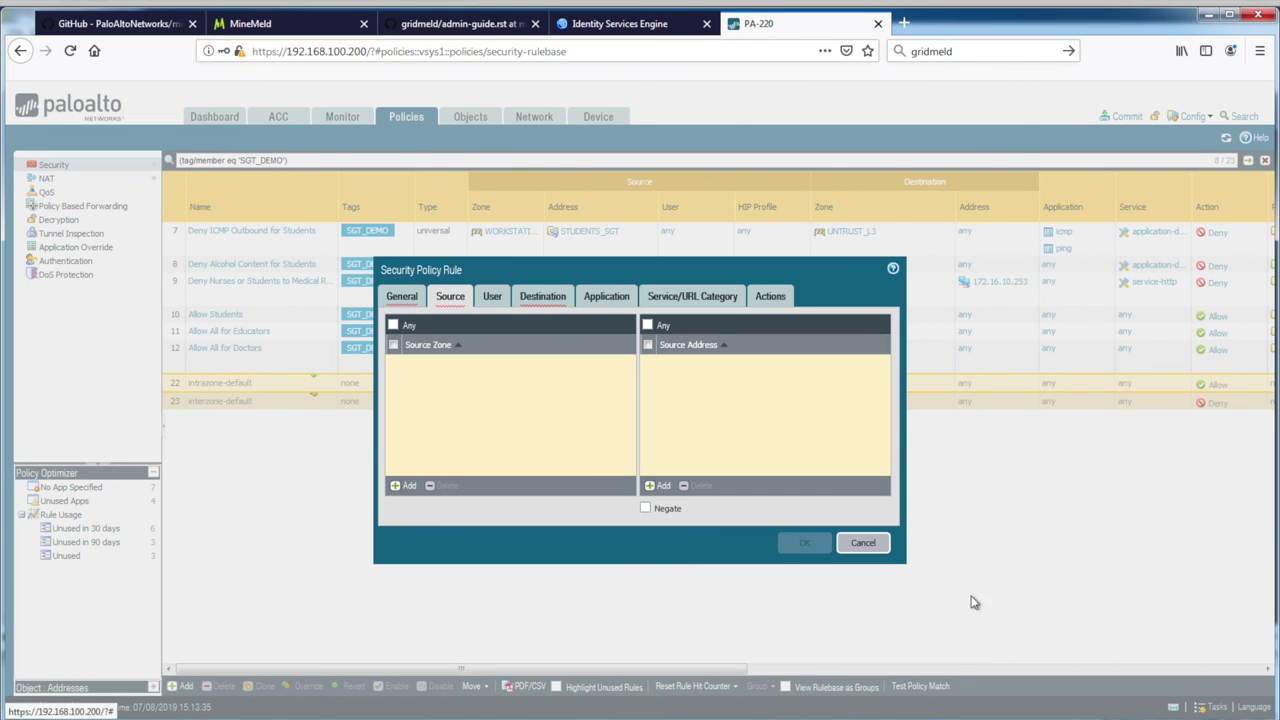
click(860, 543)
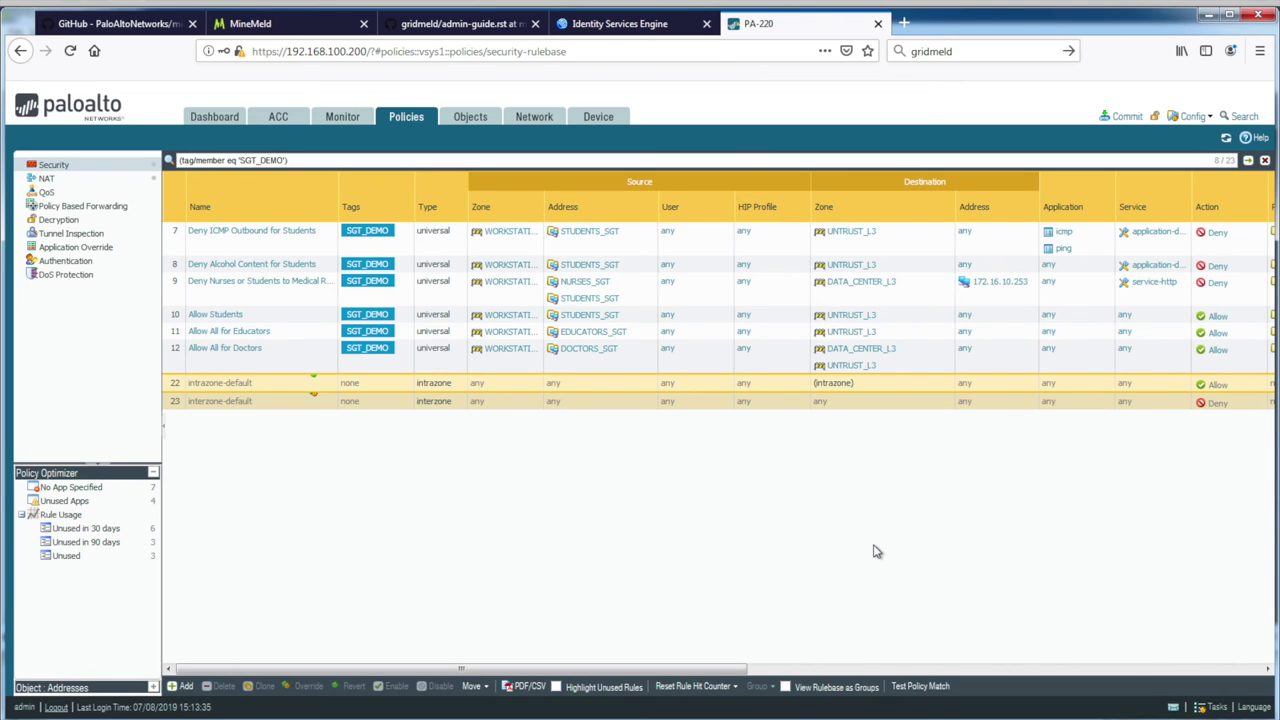